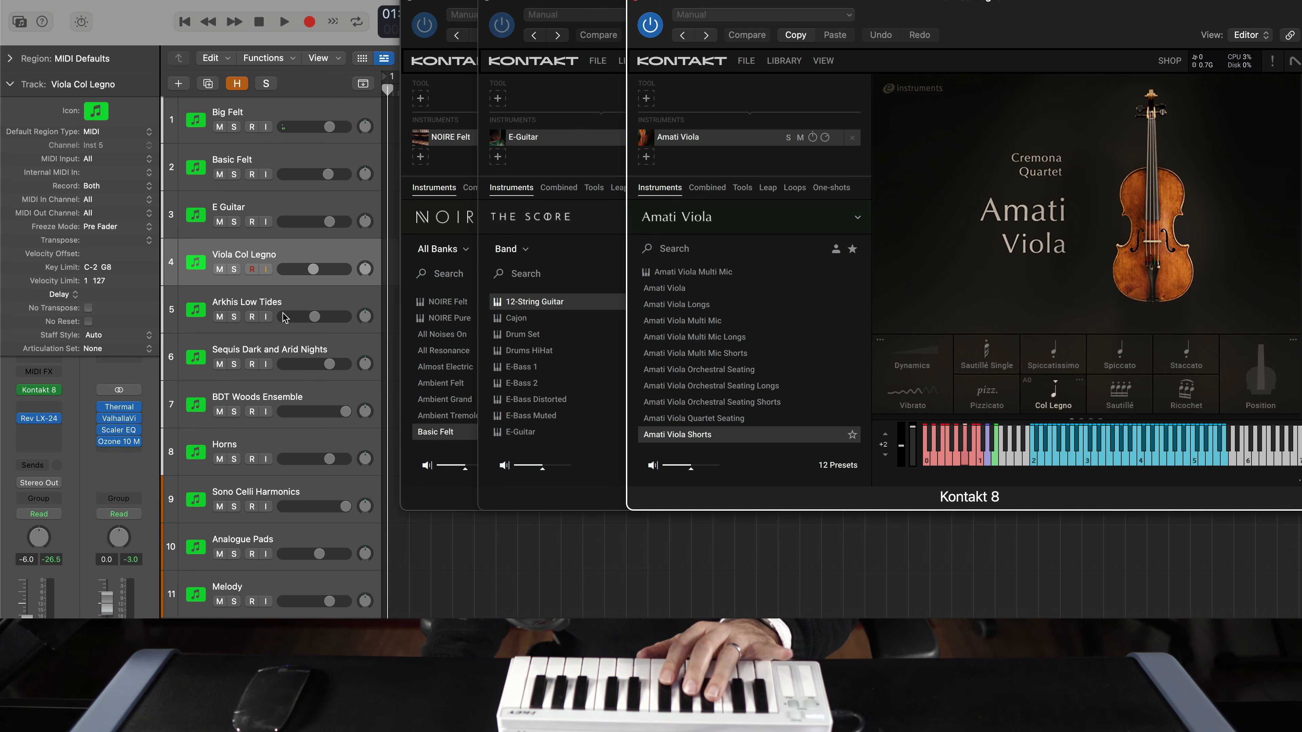
- Review the Kontakt instruments on the Arkhis Low Tides, Sequis, BDT Woods Ensemble, Horns and Sono Celli Harmonics tracks
click(296, 296)
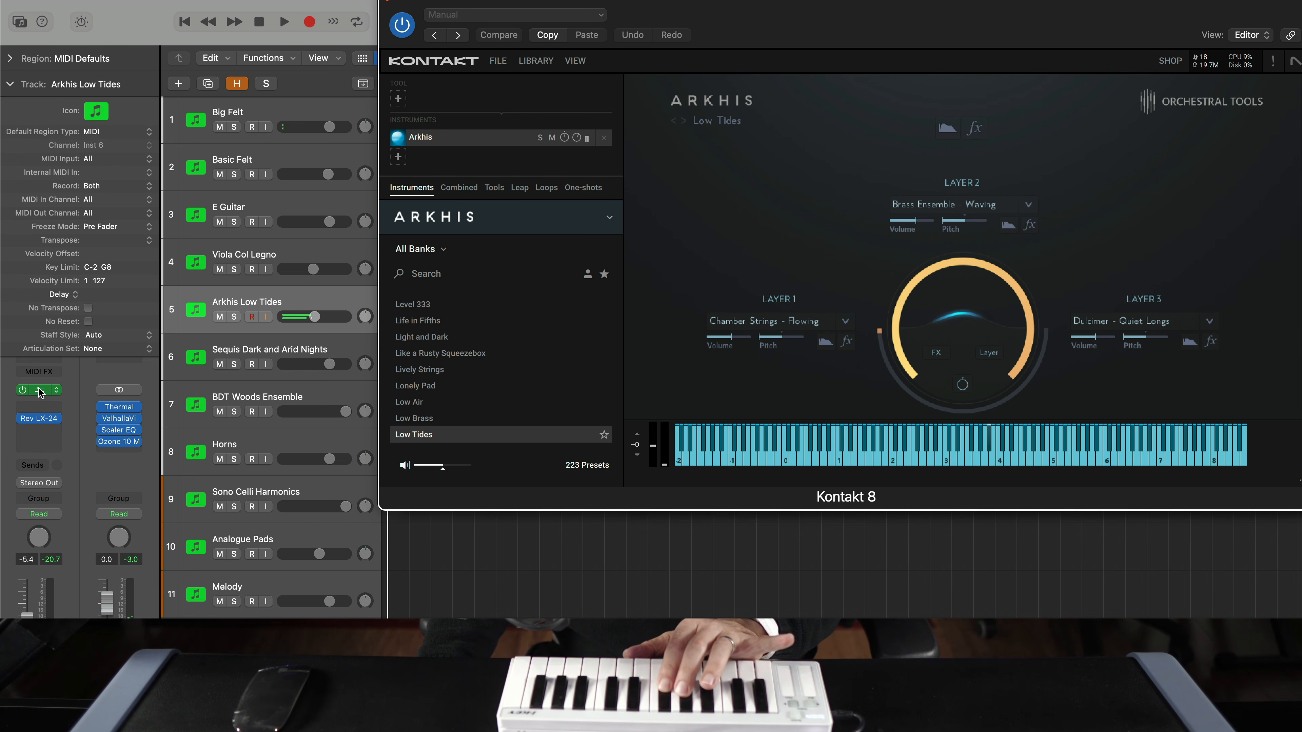
click(274, 363)
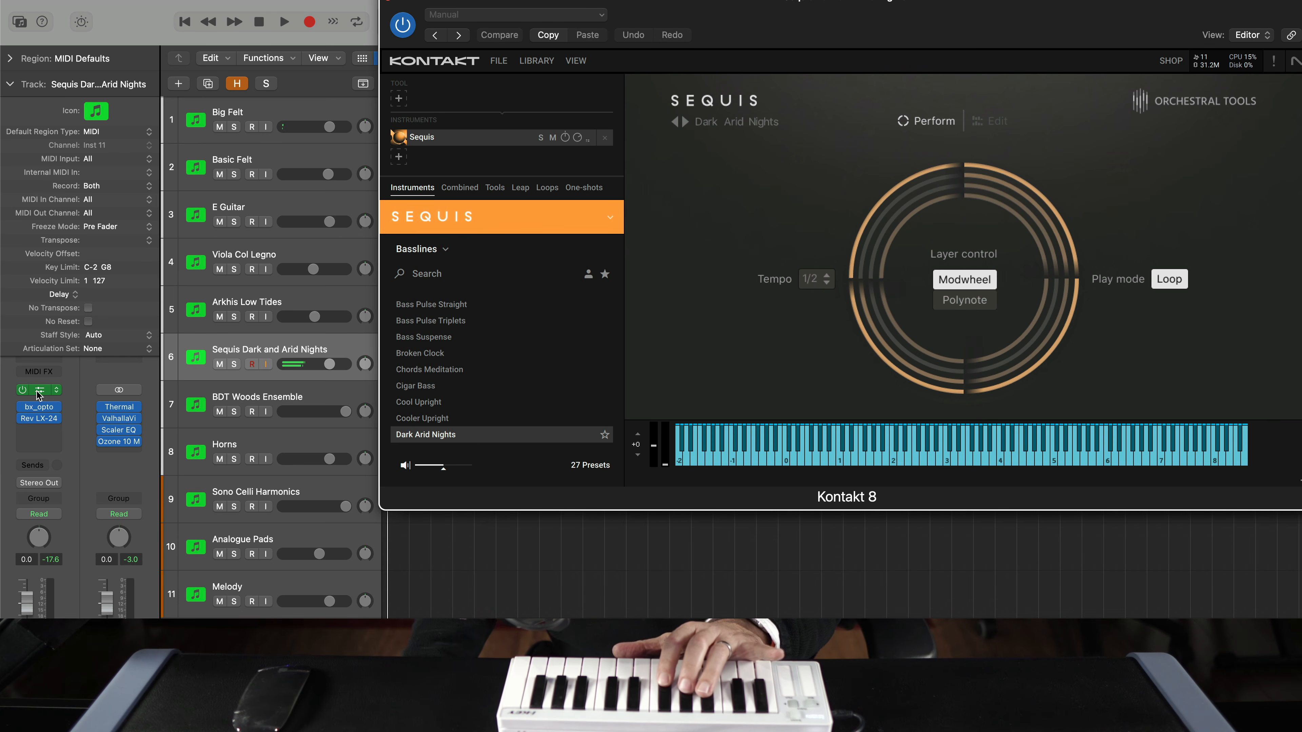
key(Down)
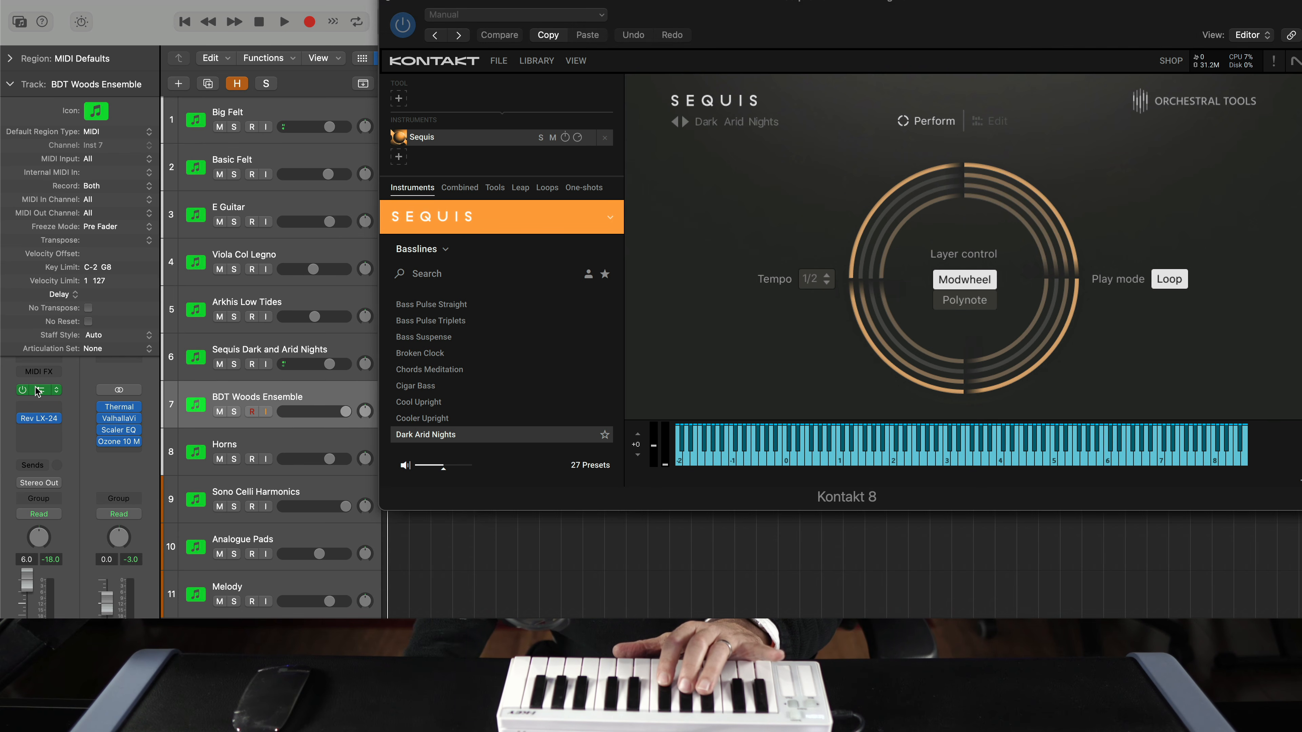
click(38, 391)
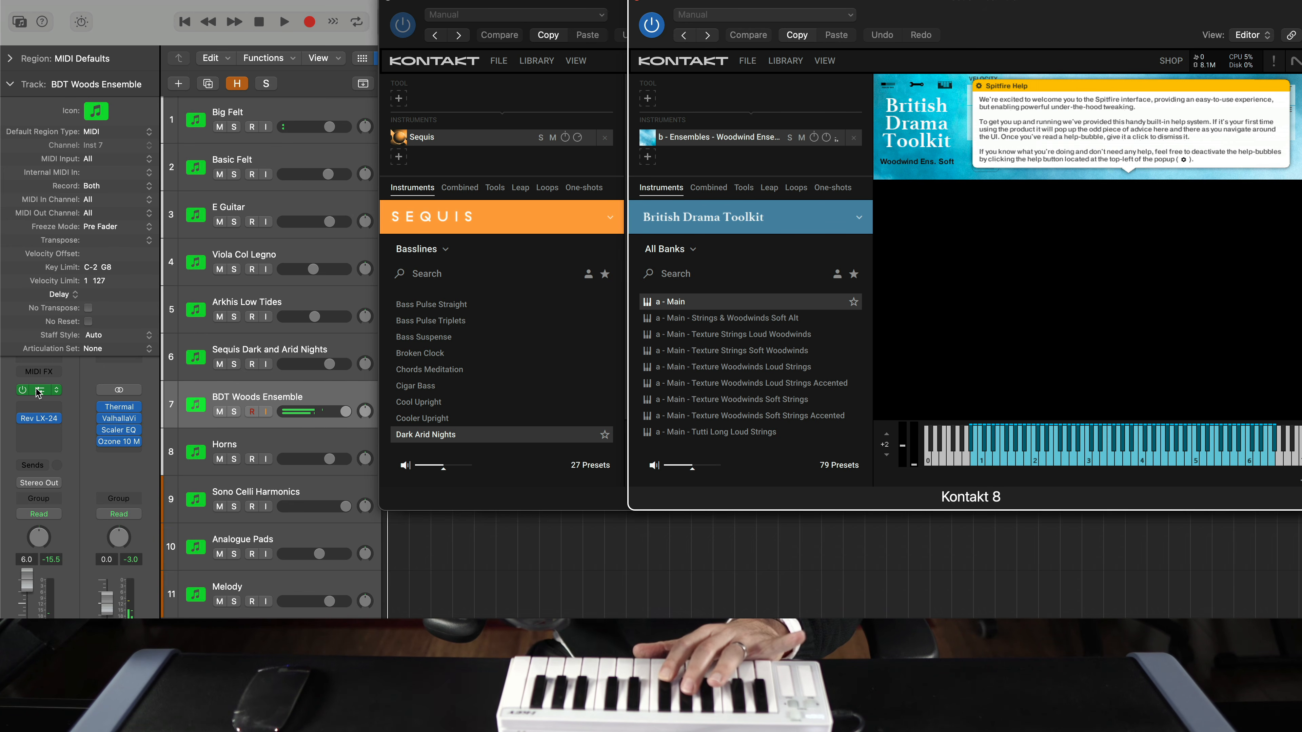
key(Down)
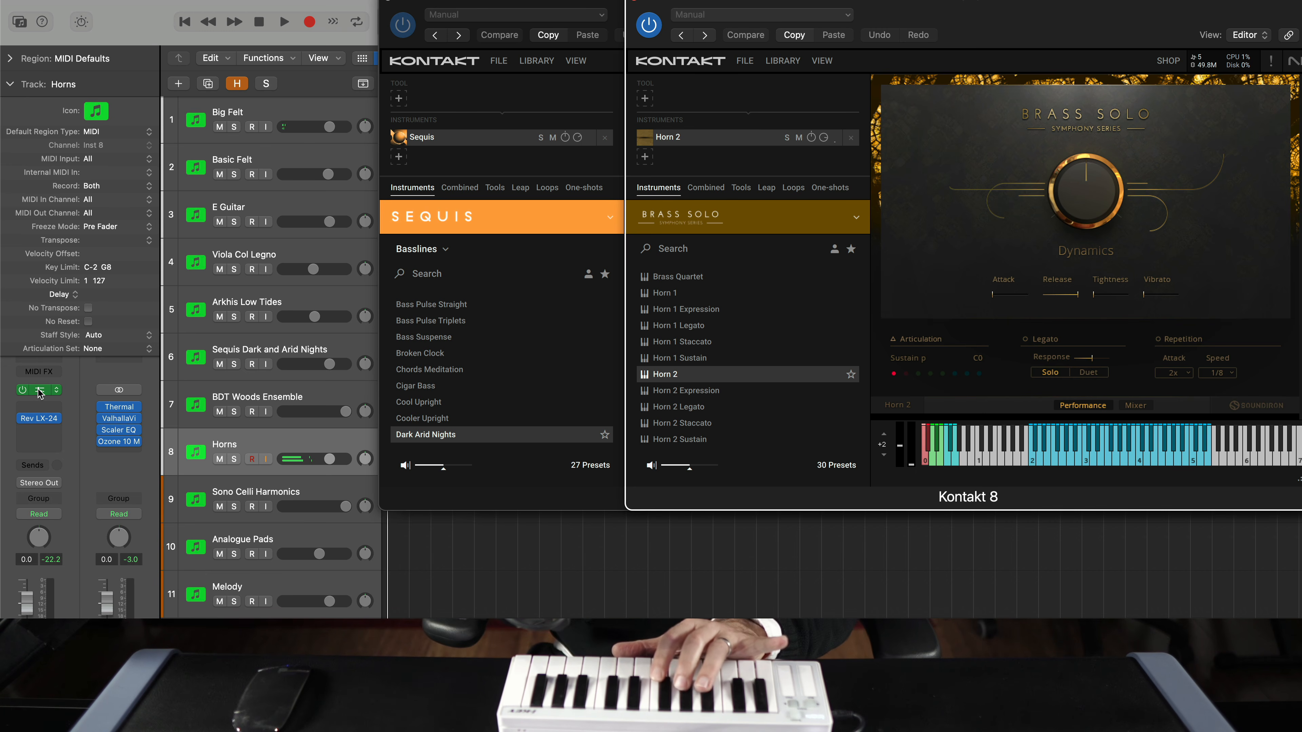
key(Down)
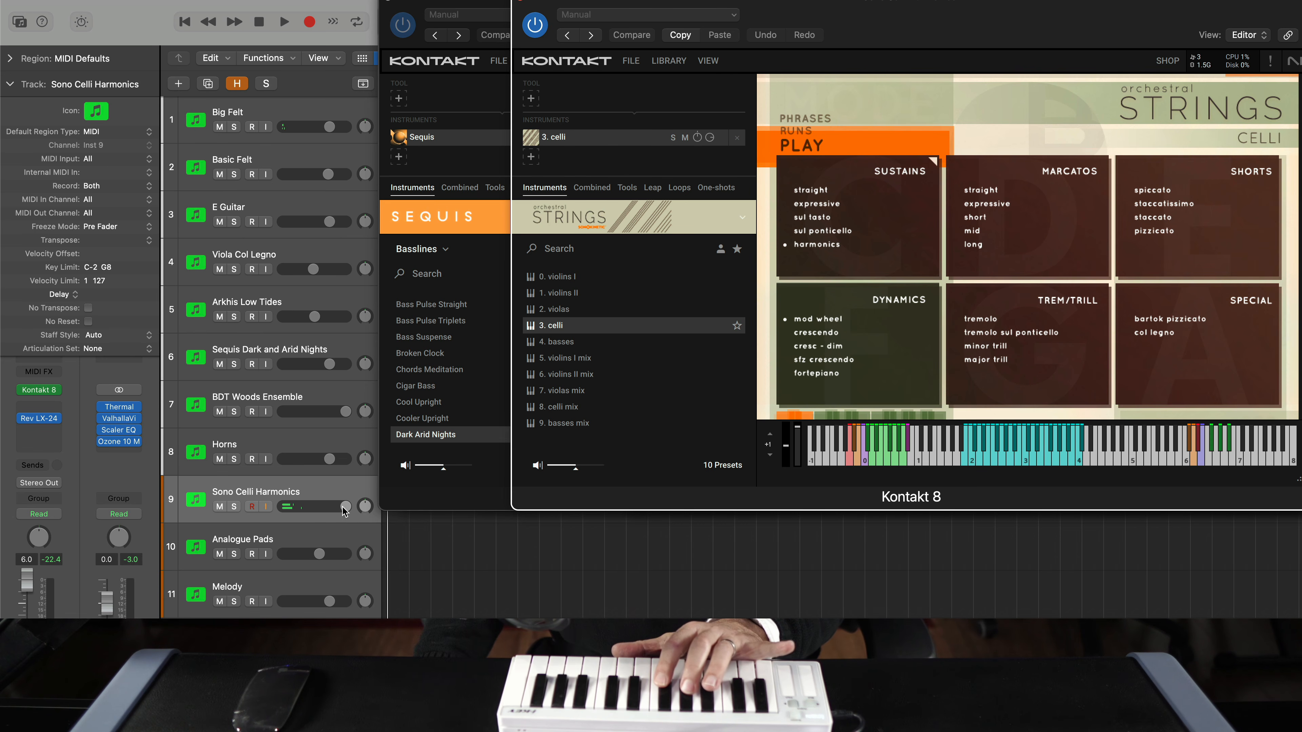
- Review the CS-80 V instrument on the Analogue Pads track and the Kontakt sampler on the Melody track
click(318, 531)
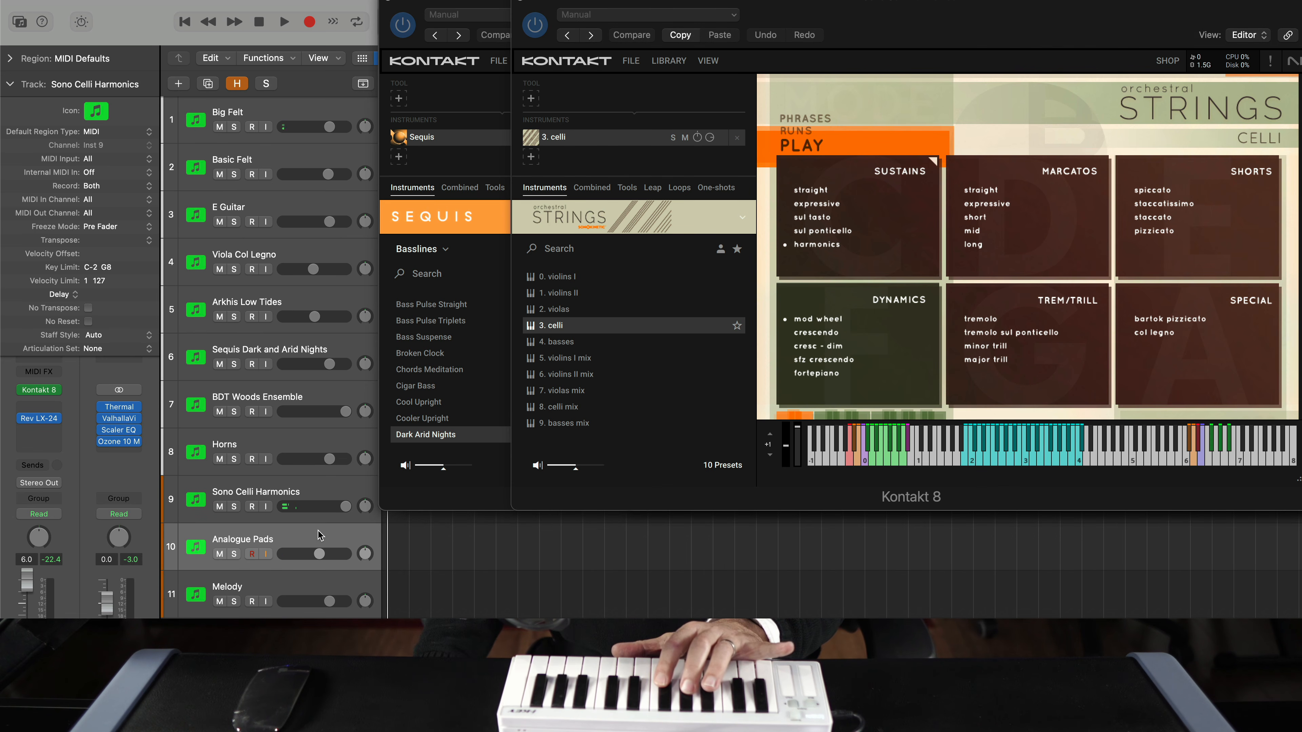
click(41, 391)
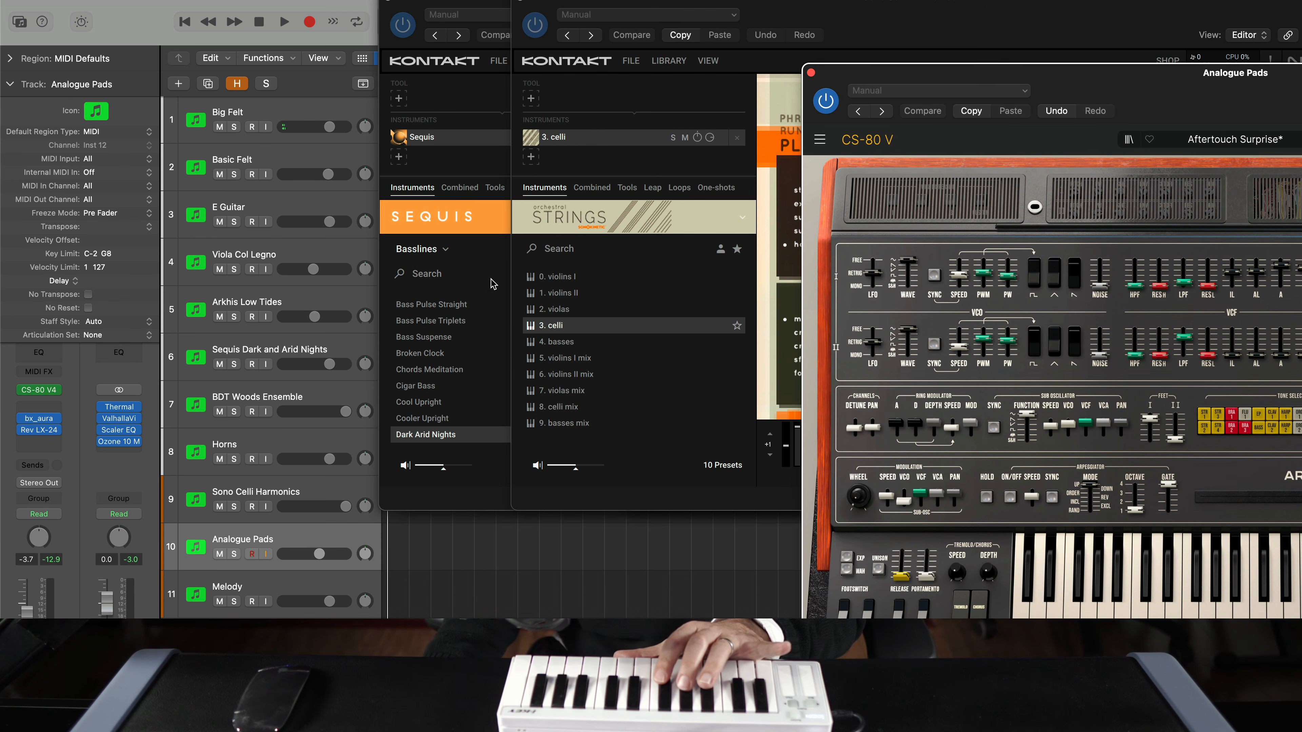
drag(1021, 78, 665, 3)
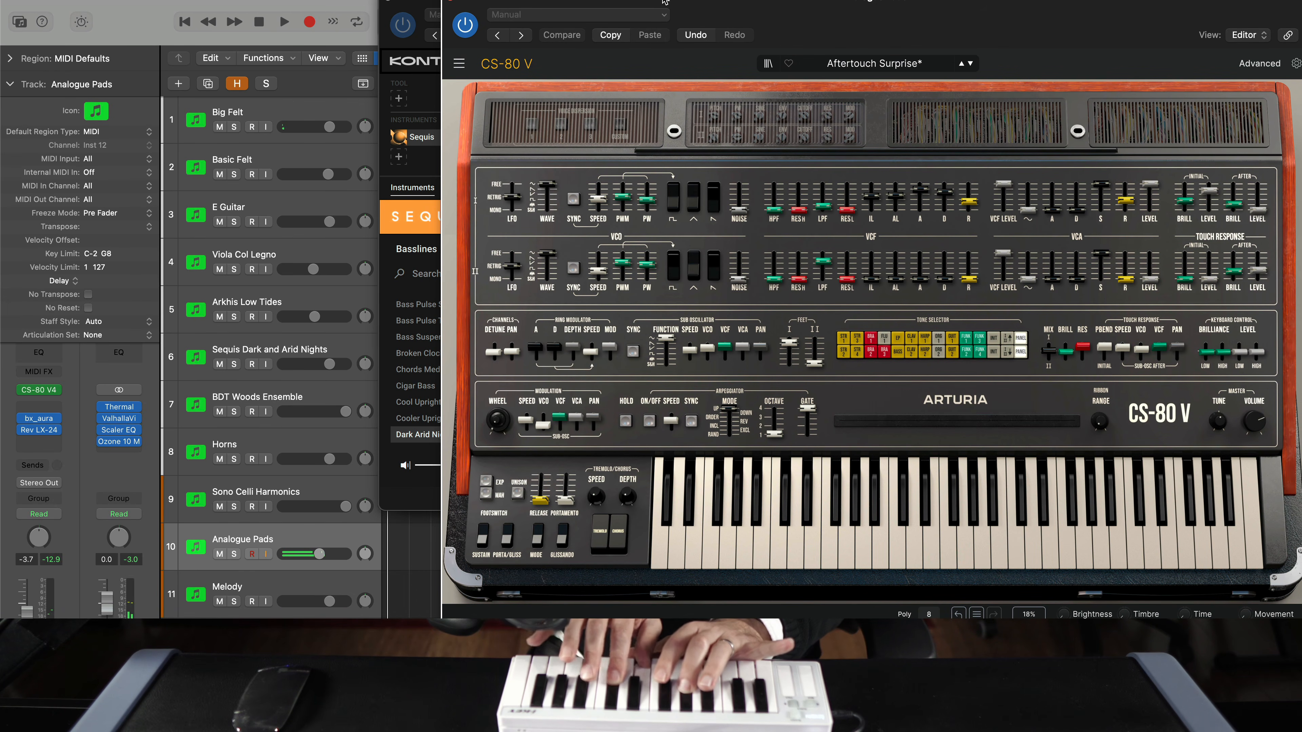
click(275, 586)
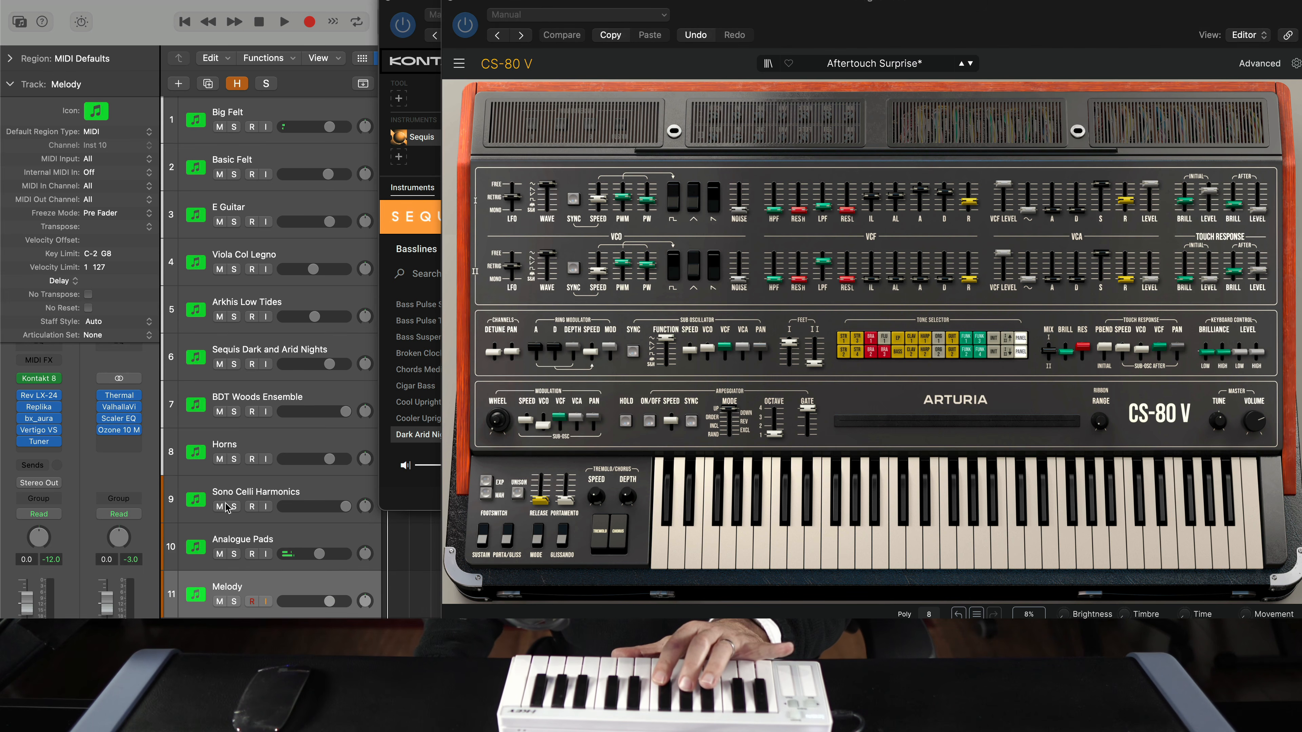
click(36, 379)
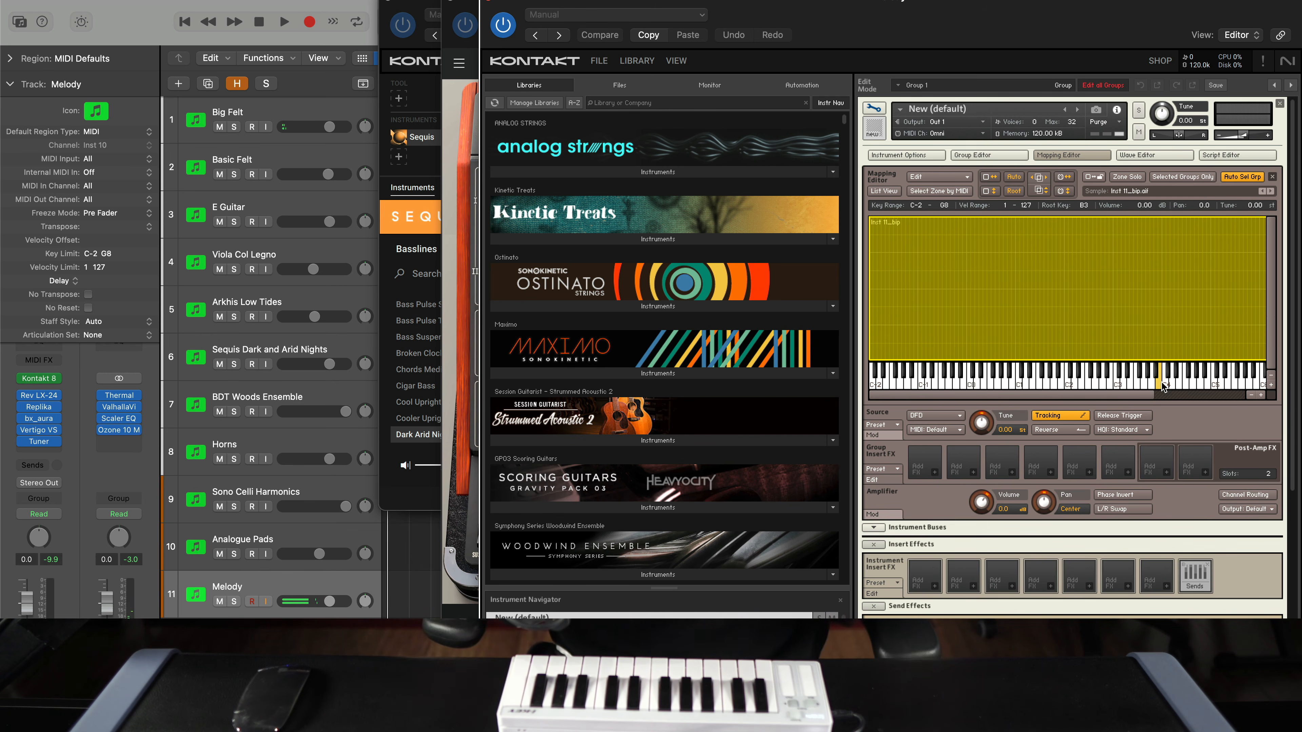
- Close all the open instrument plug-in windows to clear the arrangement area
click(487, 3)
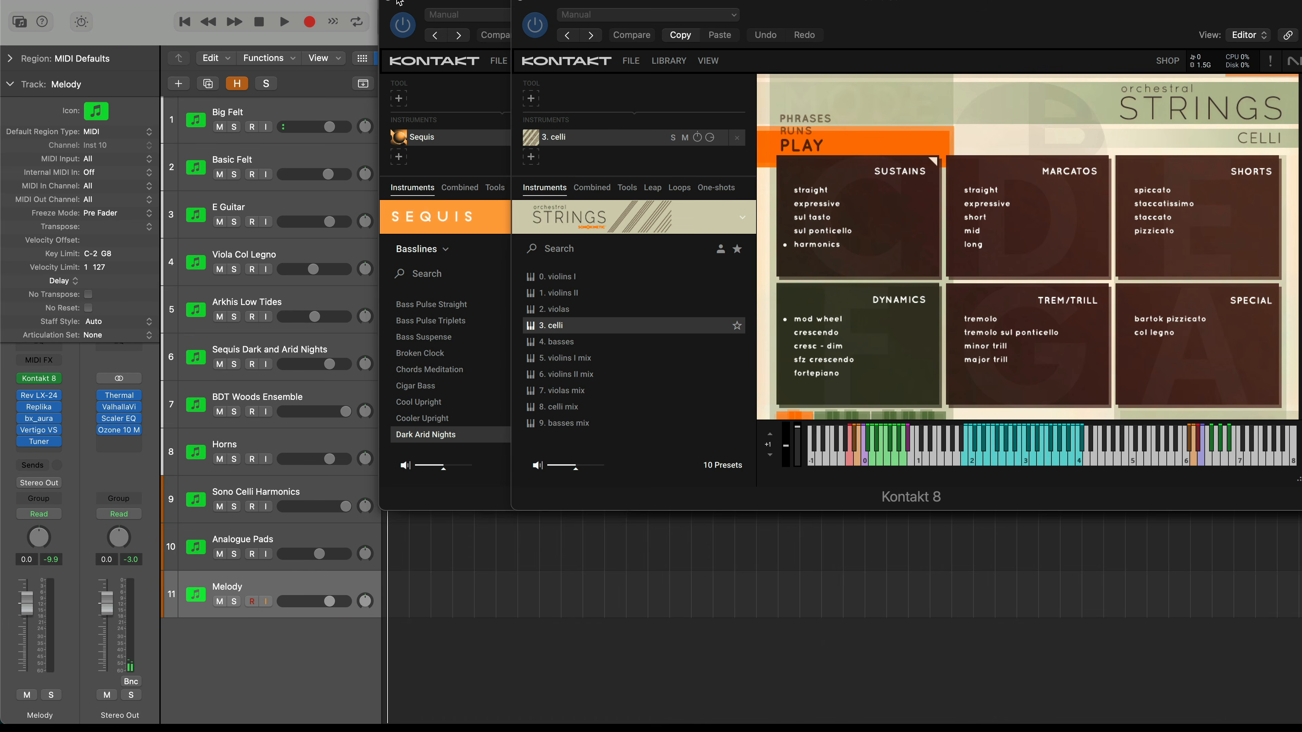
click(390, 2)
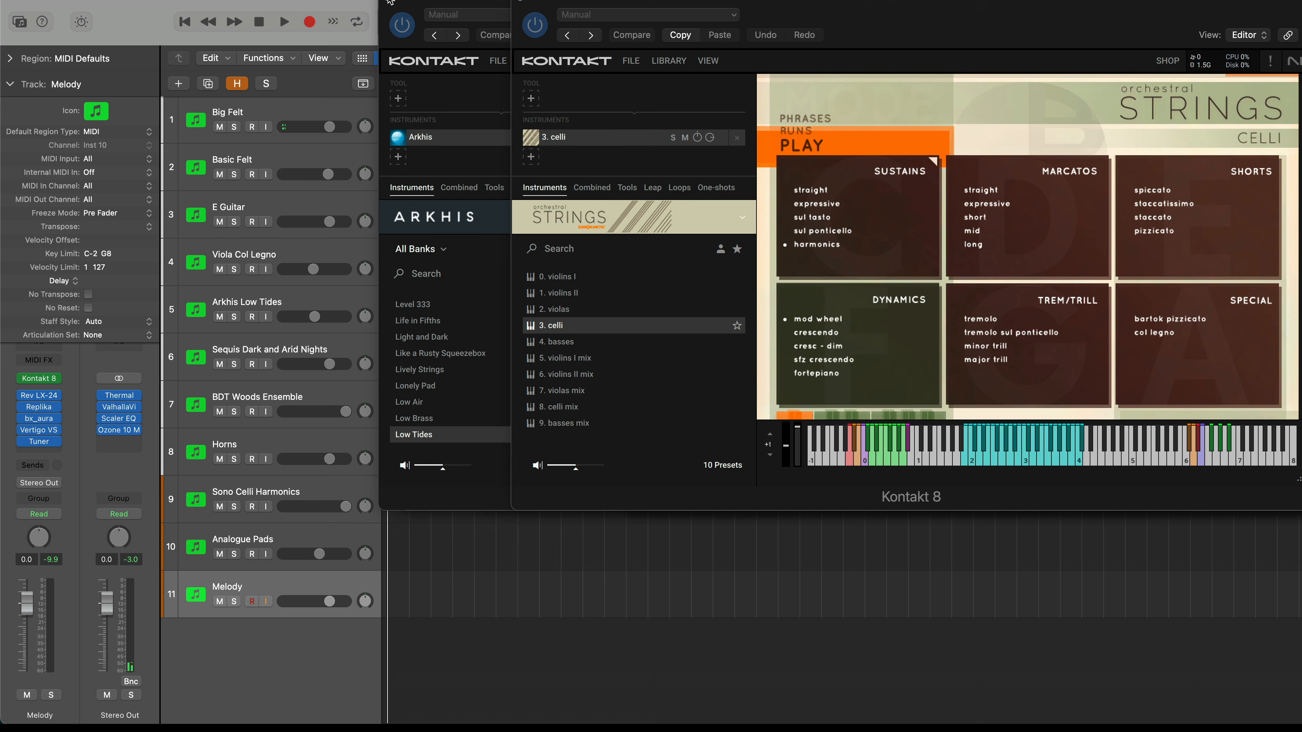
click(523, 3)
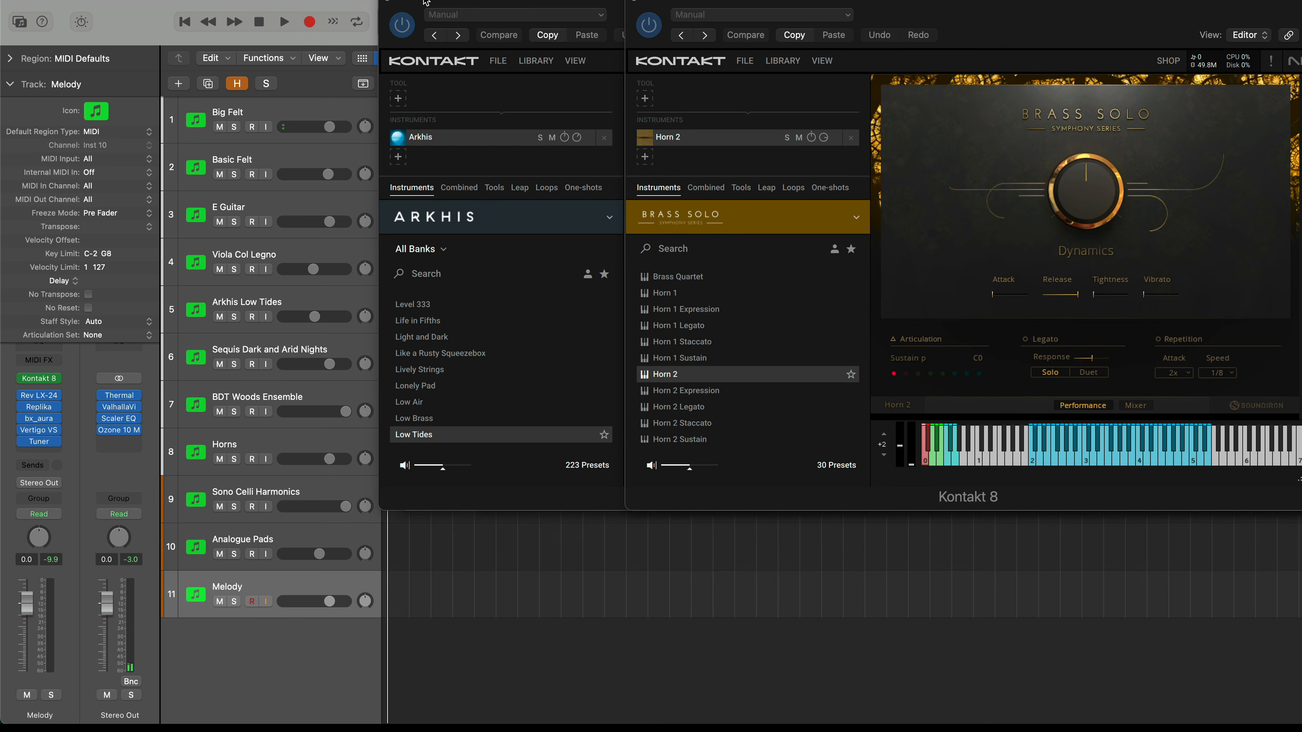
click(388, 2)
click(633, 3)
click(491, 3)
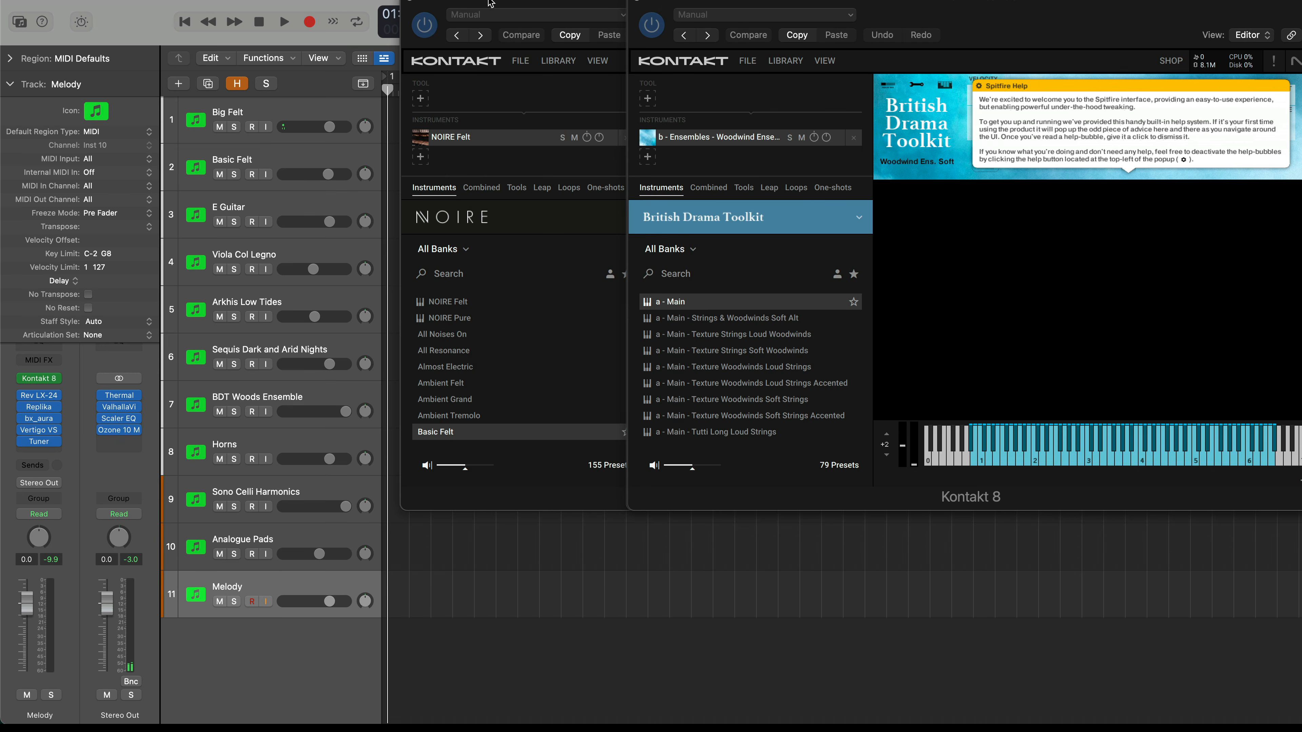
click(634, 2)
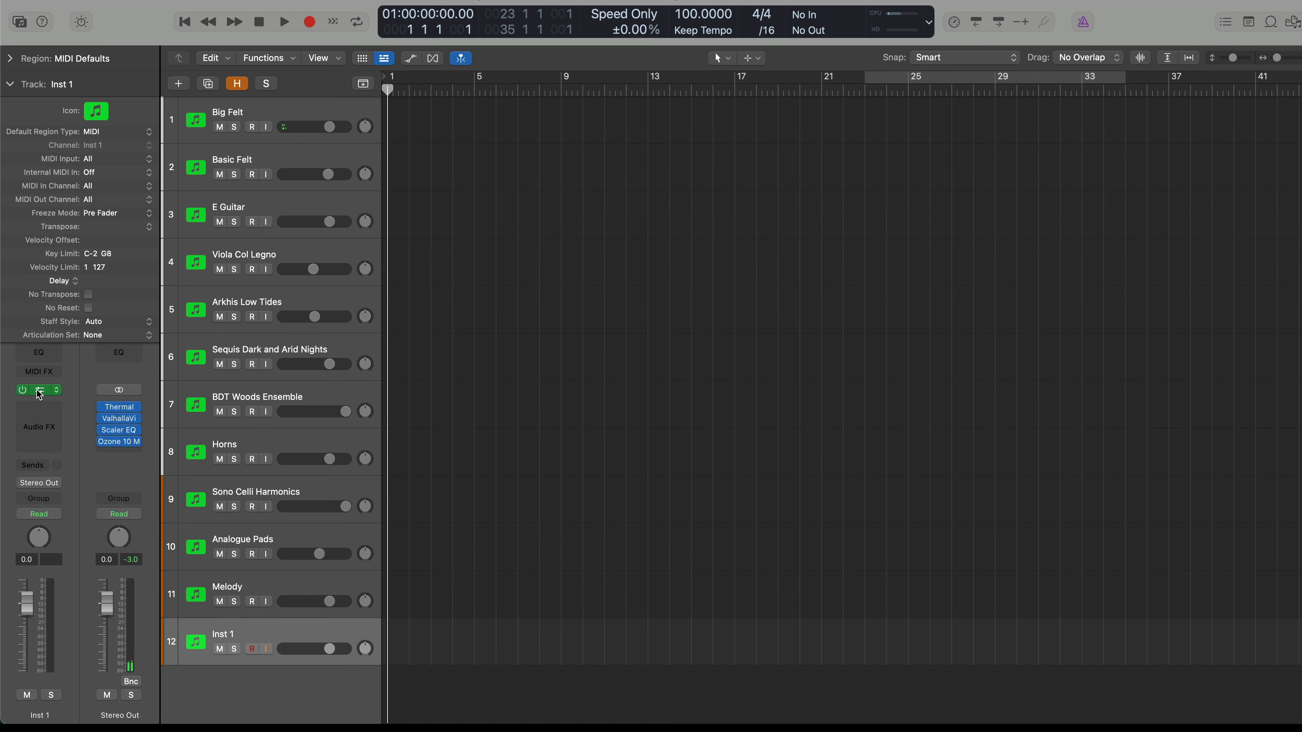
- Open Scaler 3 on the Inst 1 track, enlarge its window and place it beside the track list
click(39, 391)
drag(1171, 78, 654, 6)
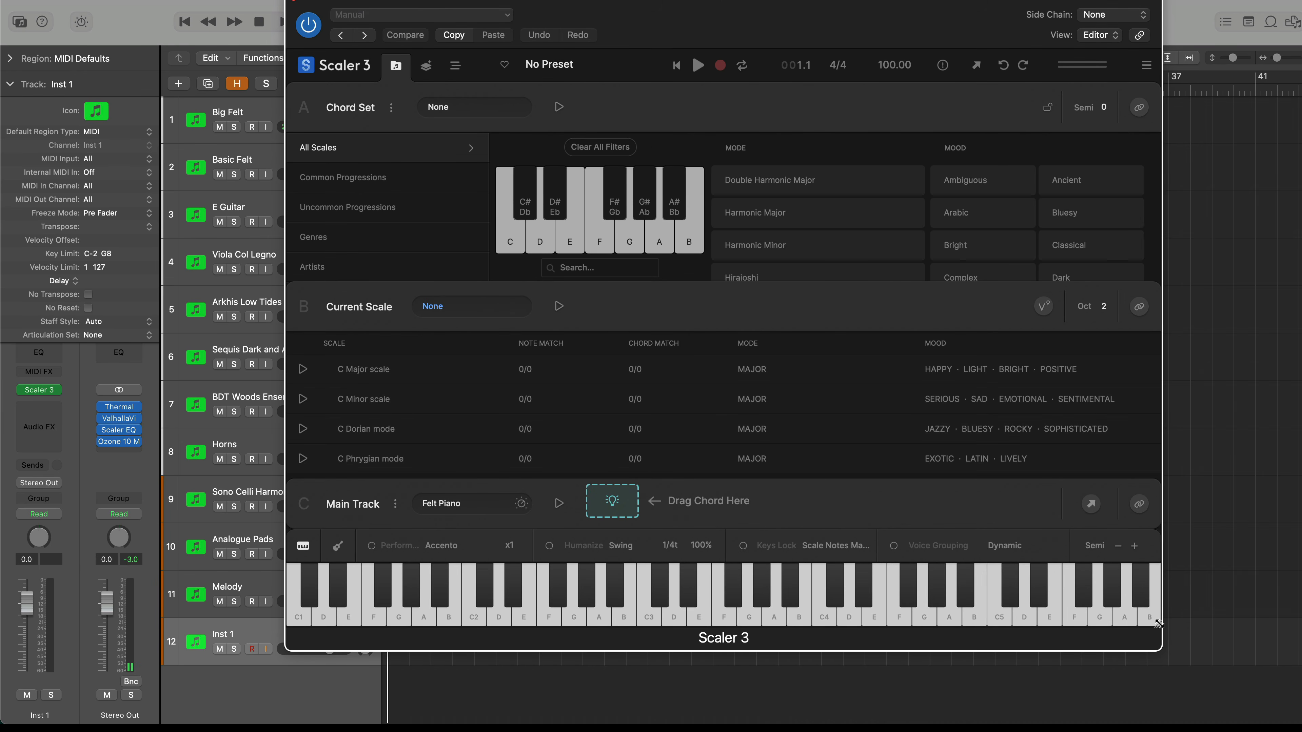
drag(1157, 624, 1262, 695)
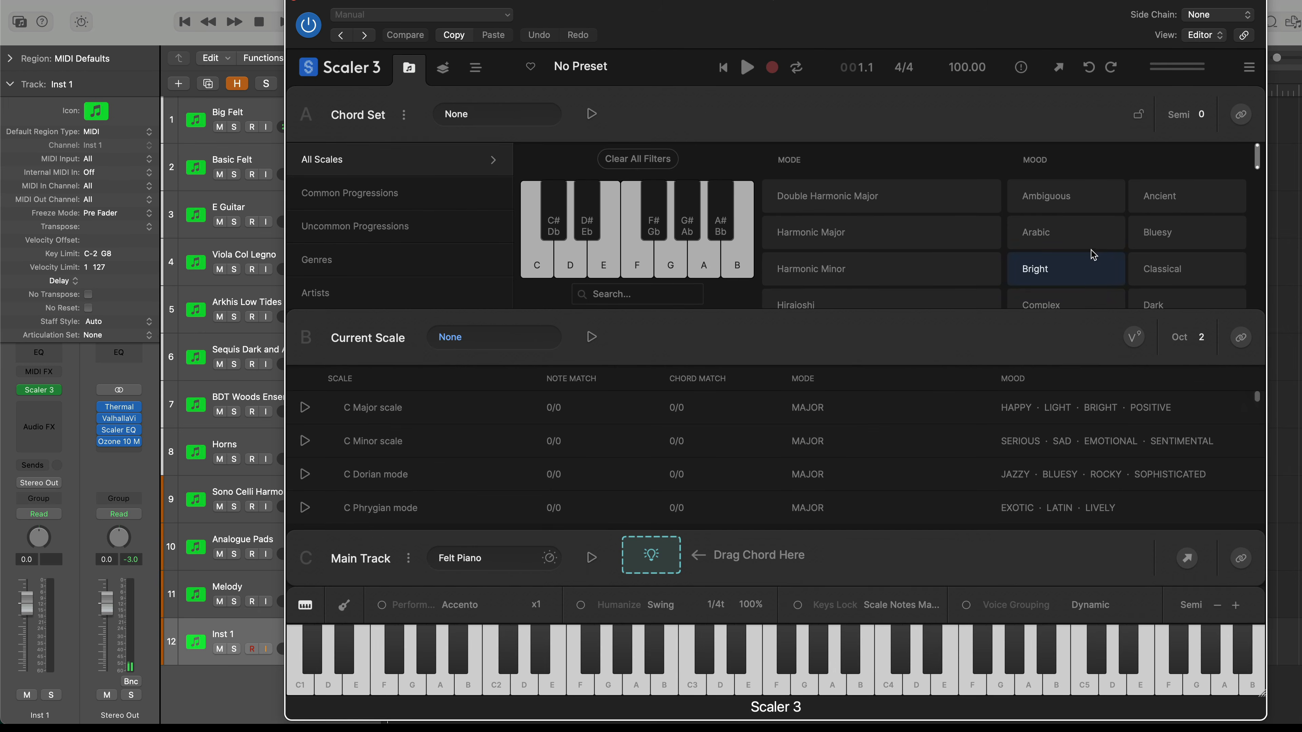
drag(734, 3, 779, 5)
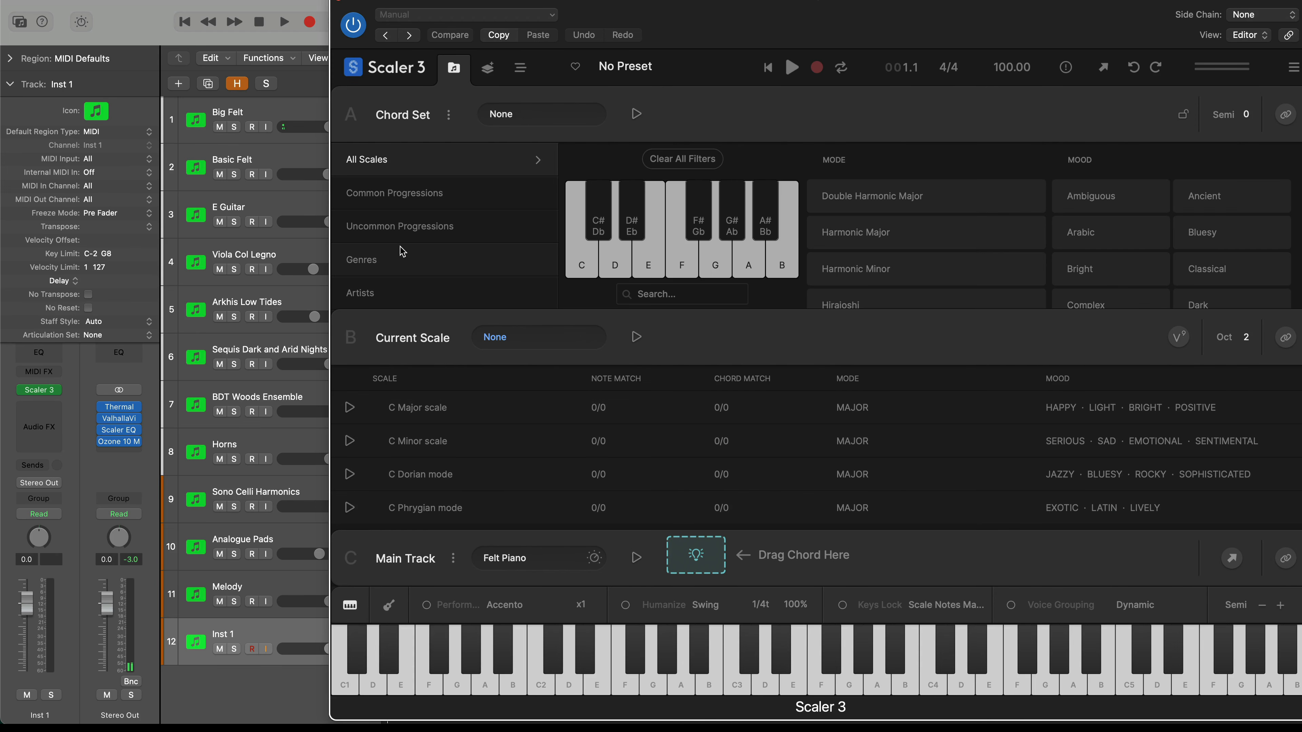
- Load the 80s 1 chord set from the 80s genre in Scaler 3
click(401, 251)
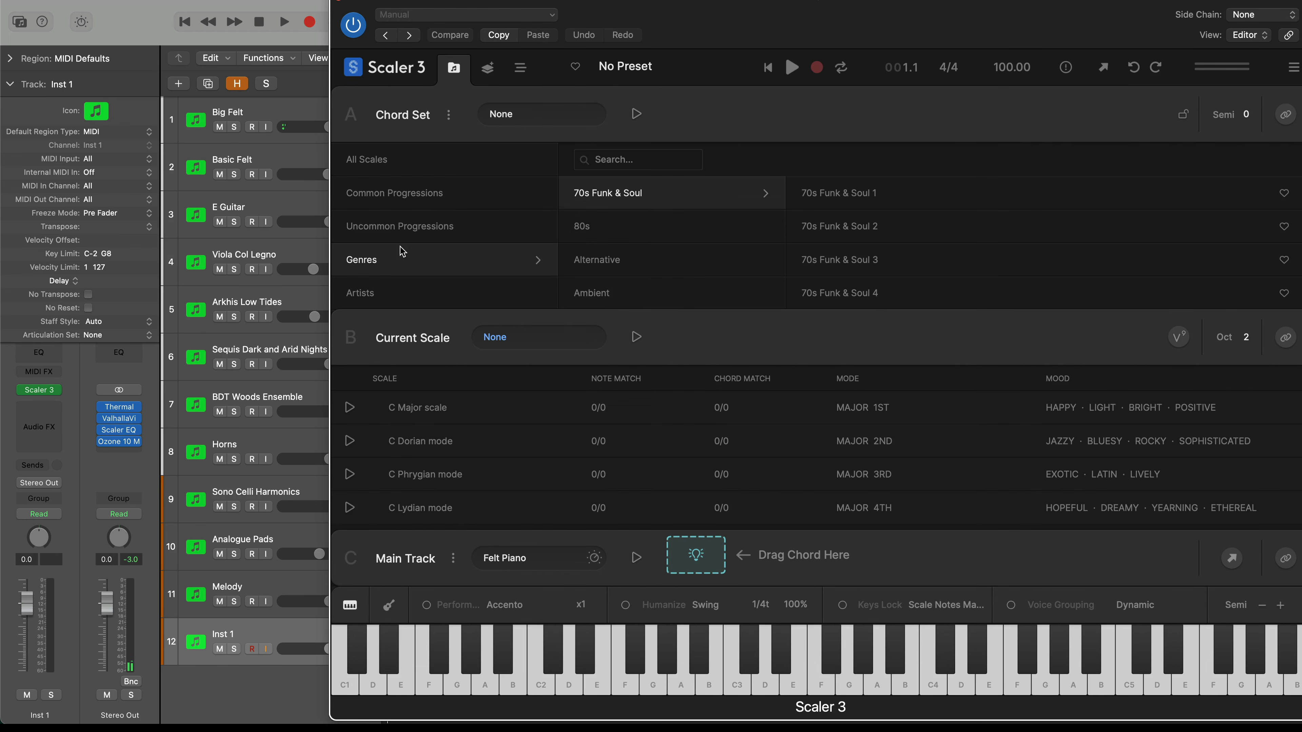
click(590, 227)
click(858, 199)
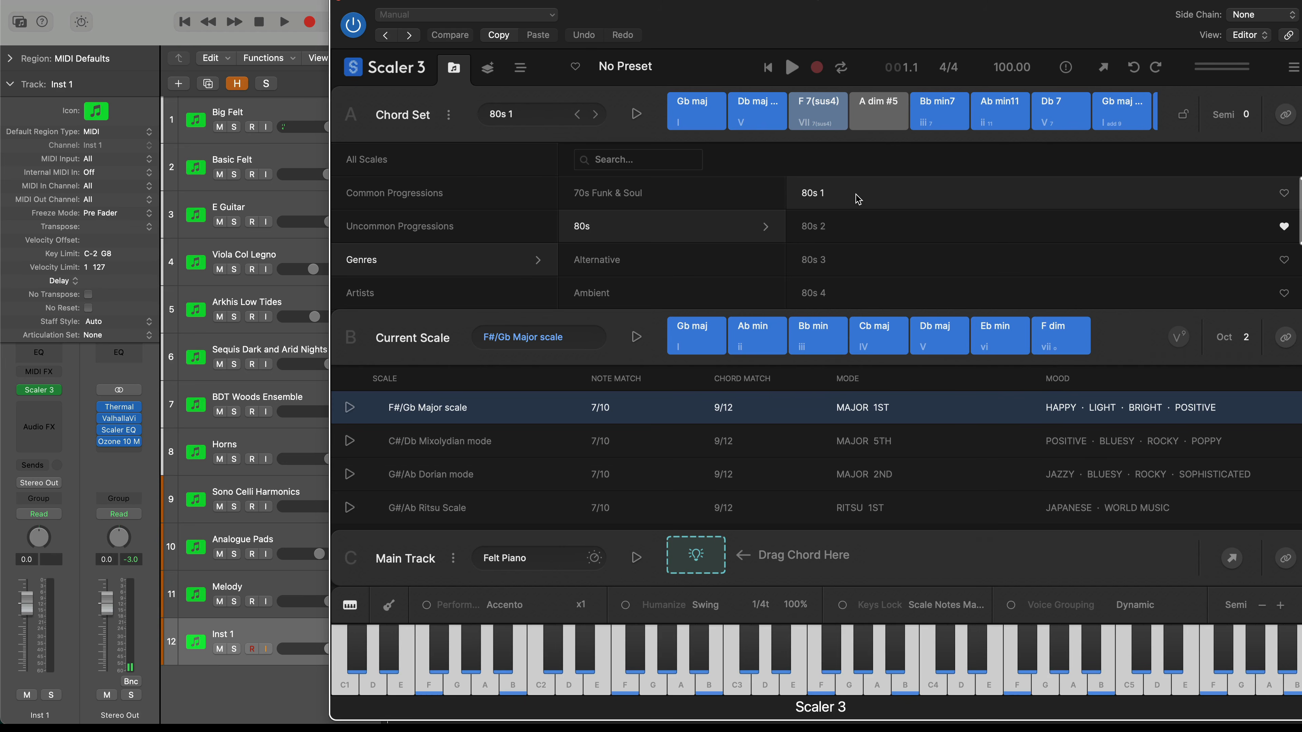
- Select all chords of the 80s 1 chord set and add them to the Main Track
click(683, 115)
click(683, 115)
right_click(683, 115)
click(699, 125)
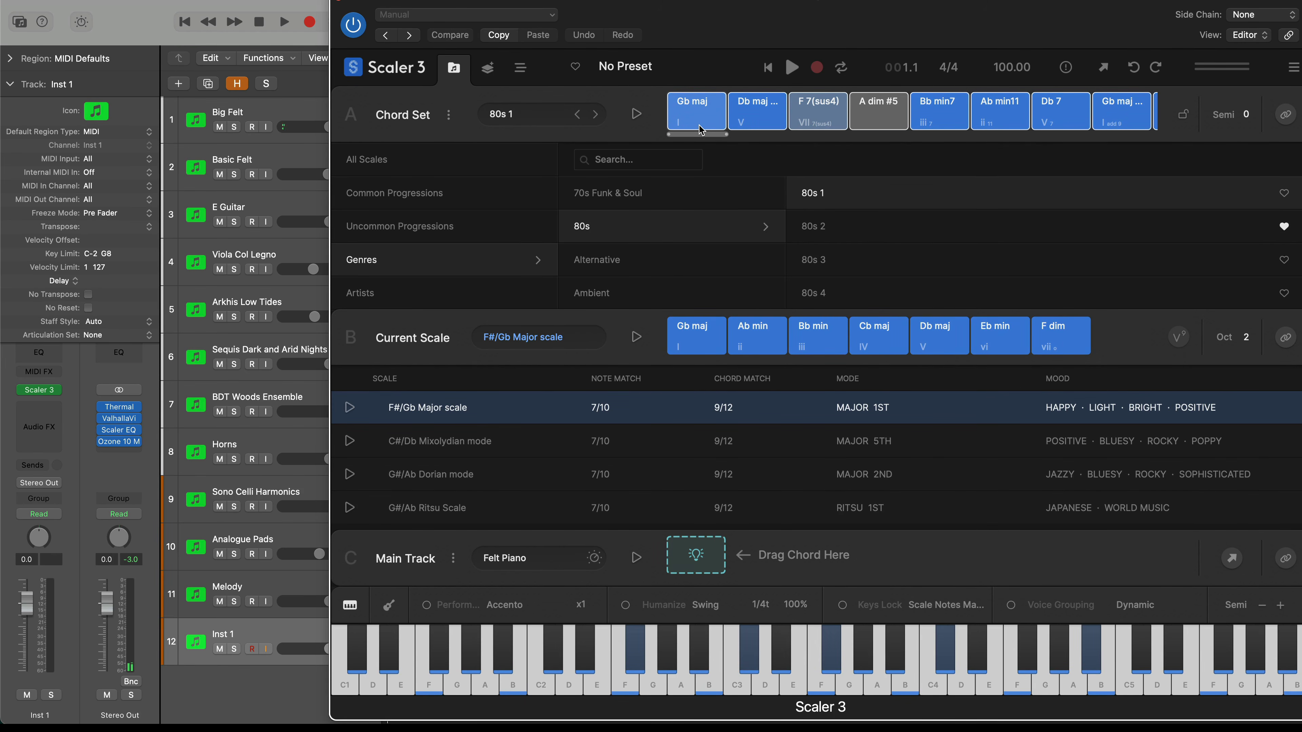
right_click(703, 103)
click(761, 215)
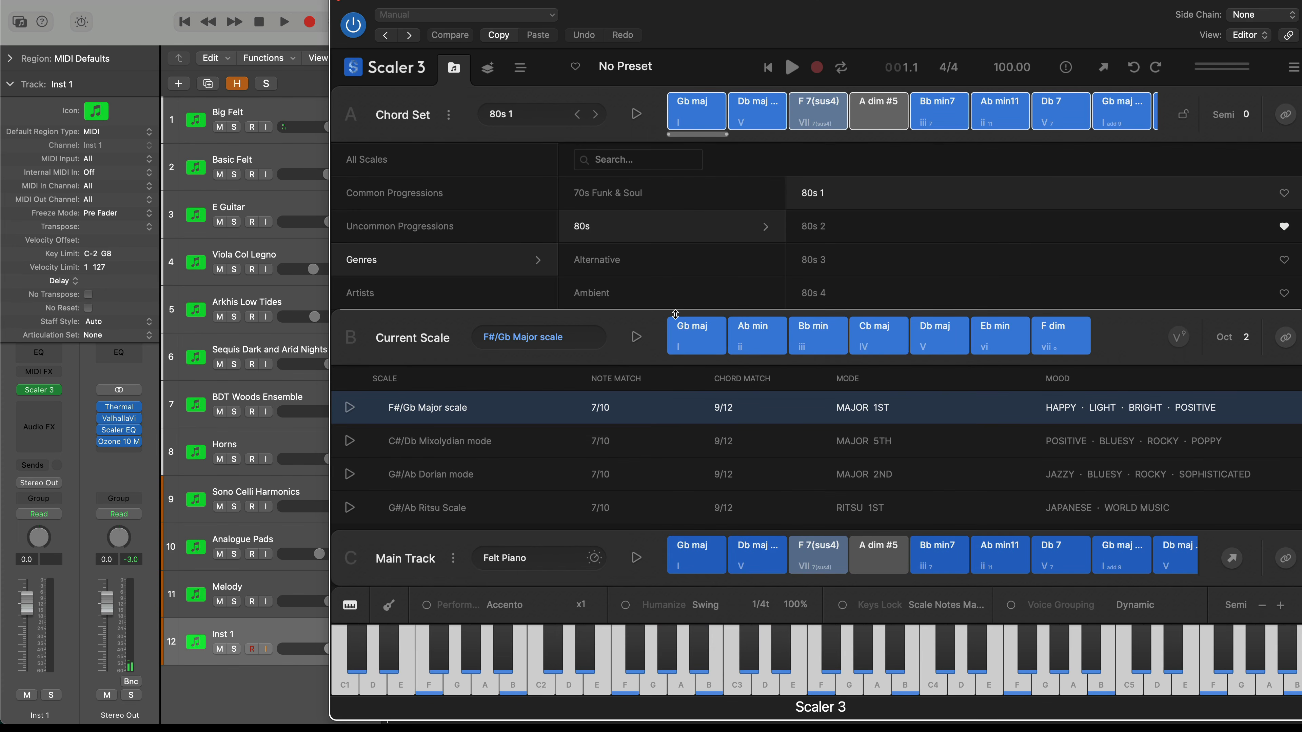
- Show Scaler 3's Arrange page and turn on the project's cycle range covering bars 23 to 35
click(521, 68)
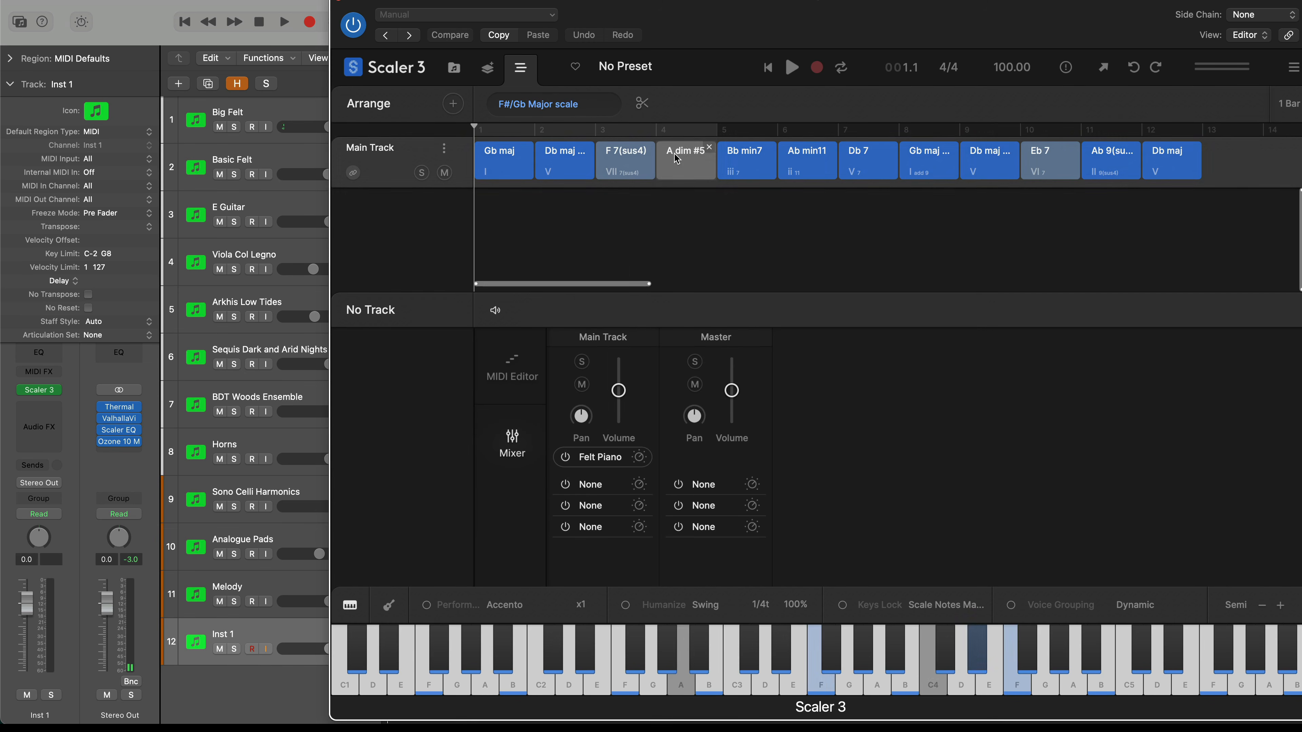
key(v)
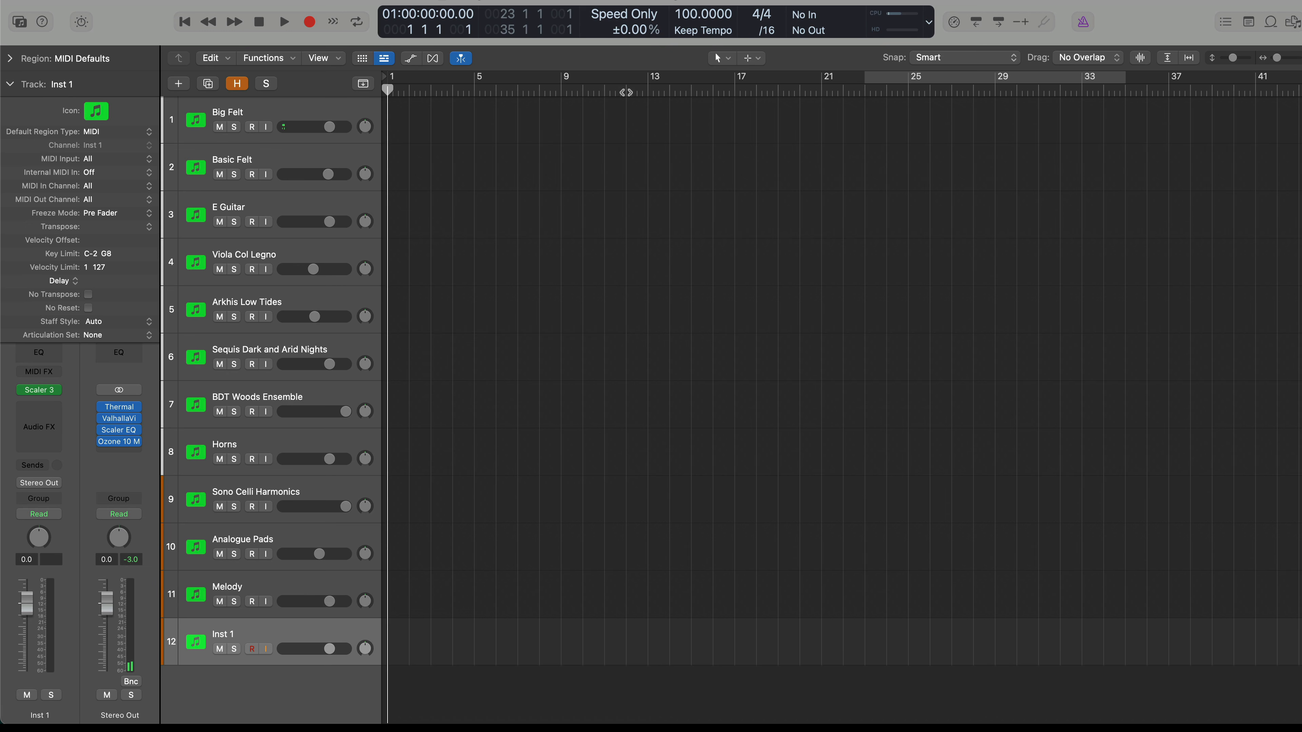
click(891, 77)
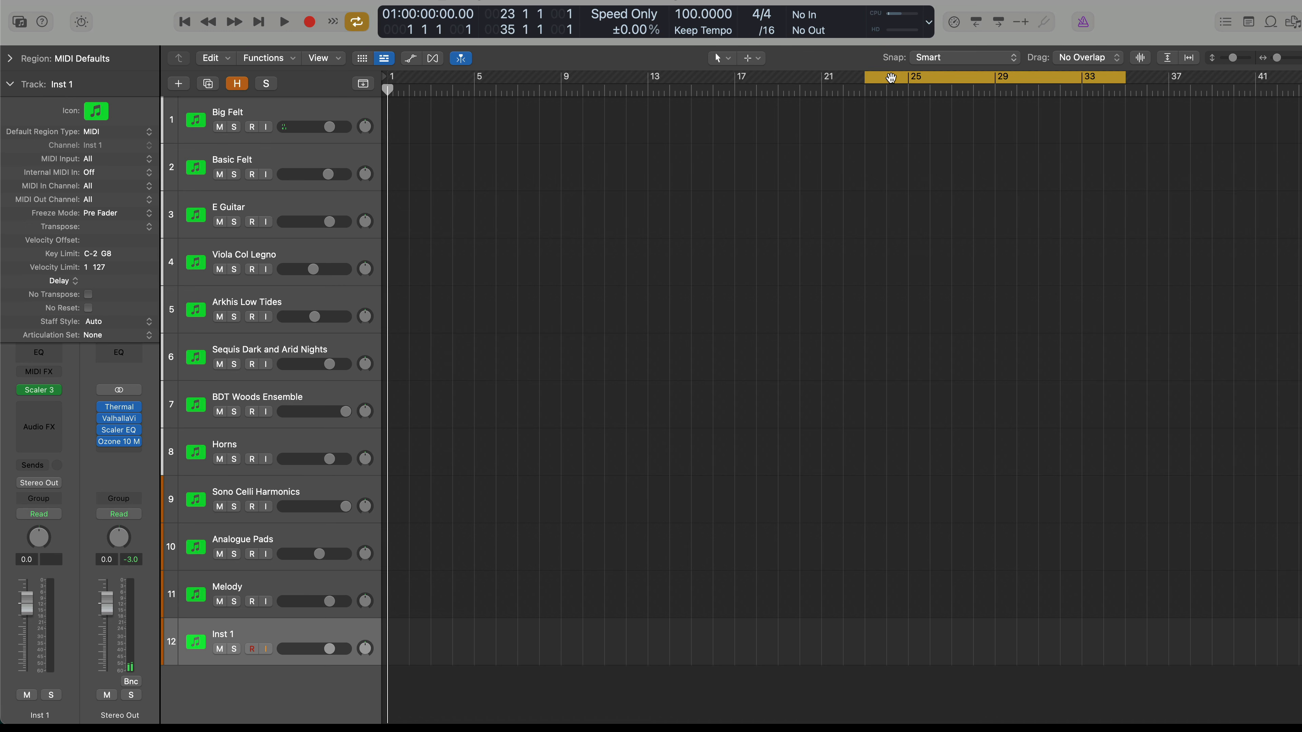
key(v)
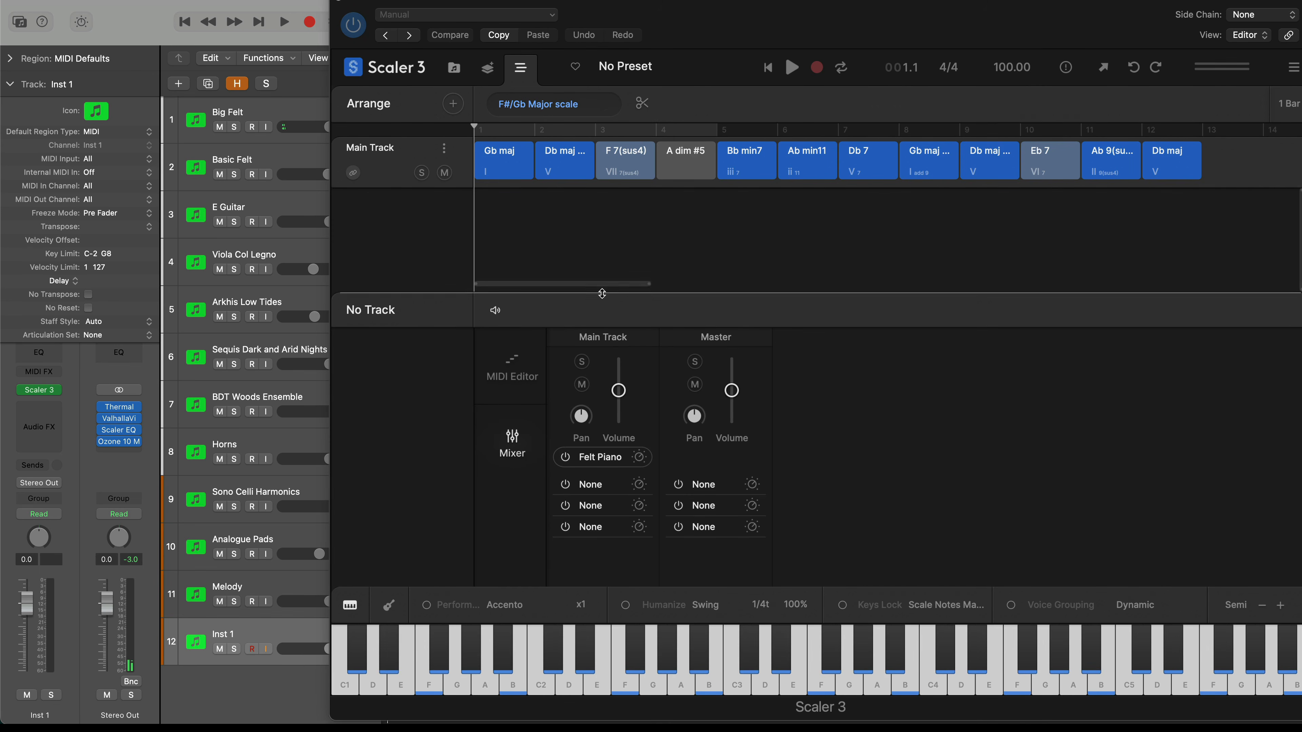
- Move the whole Main Track chord sequence so that it starts at bar 23
drag(646, 284, 861, 295)
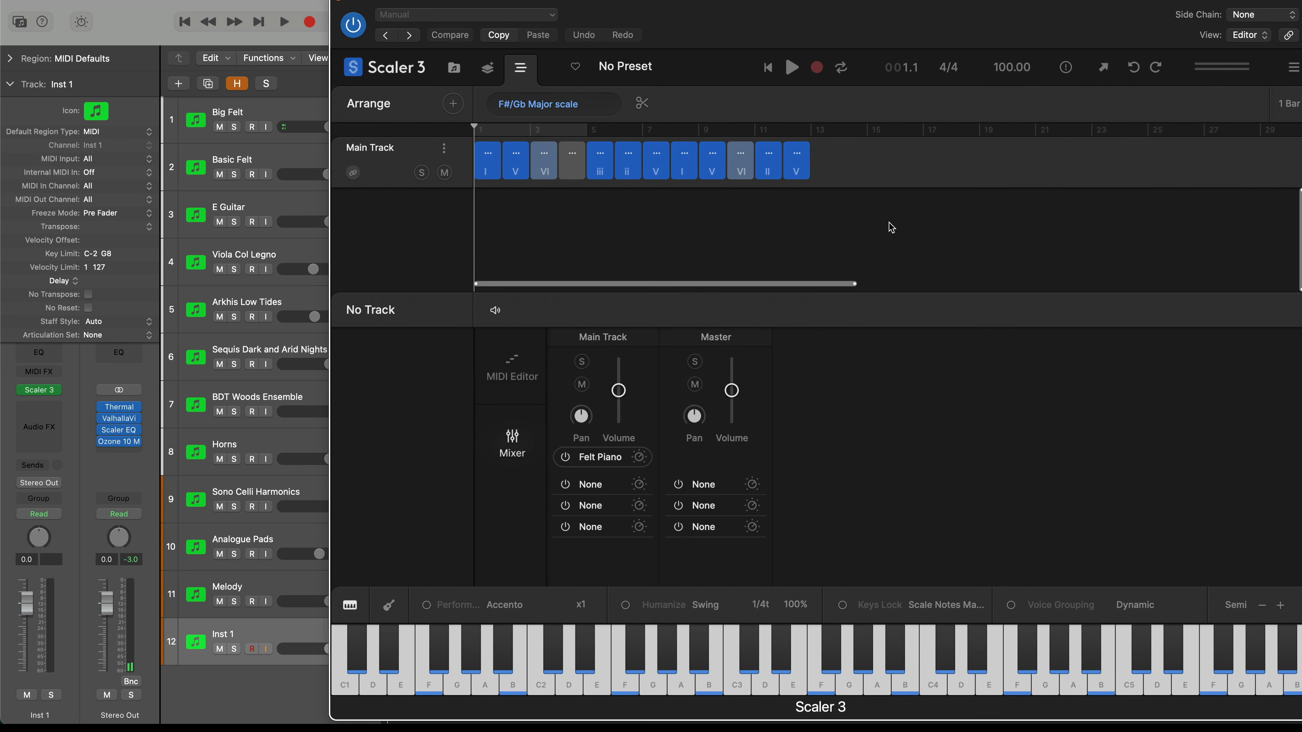
drag(919, 164, 1111, 173)
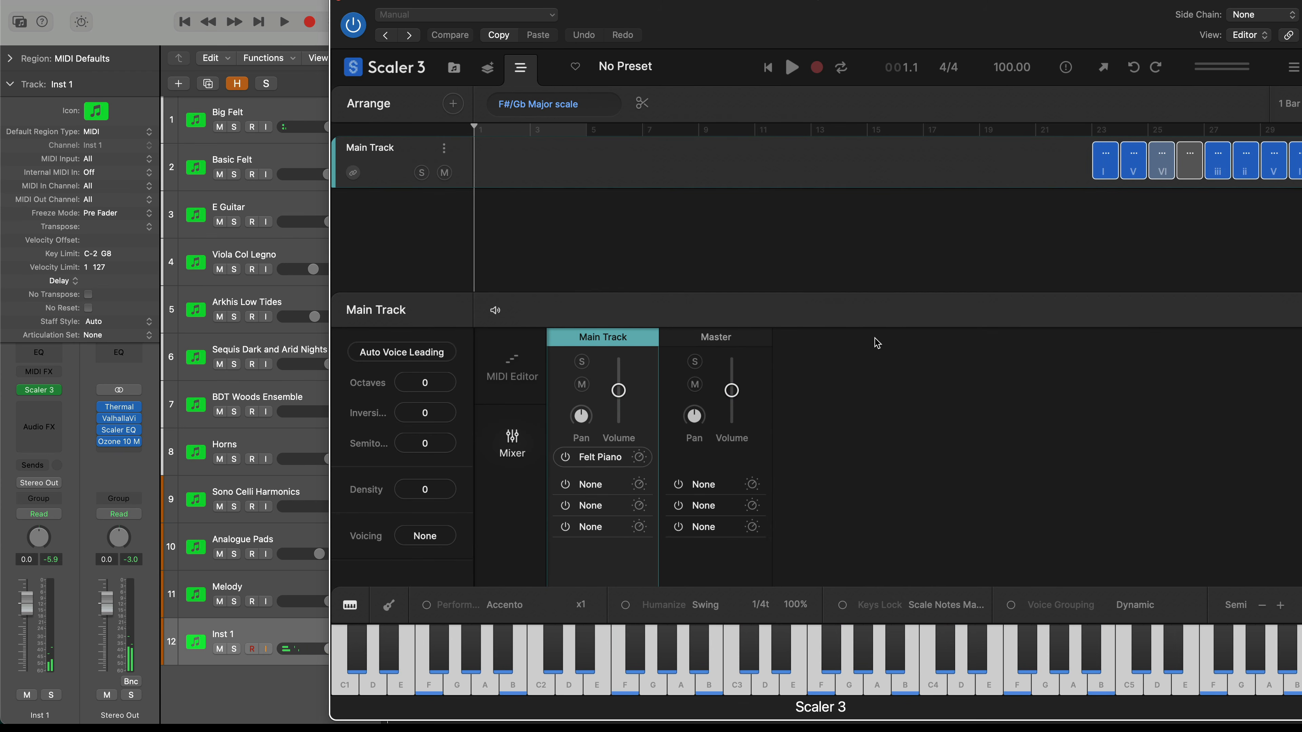
mouse_move(854, 280)
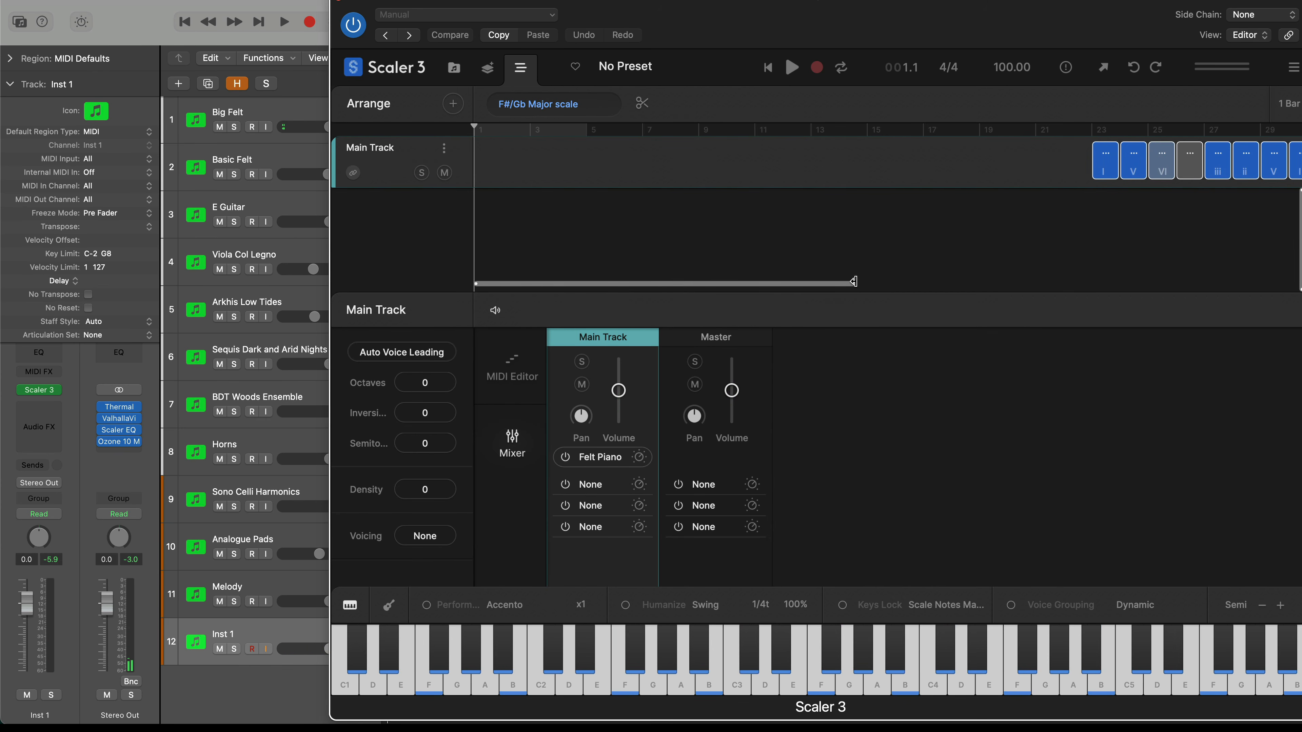
drag(854, 281, 795, 284)
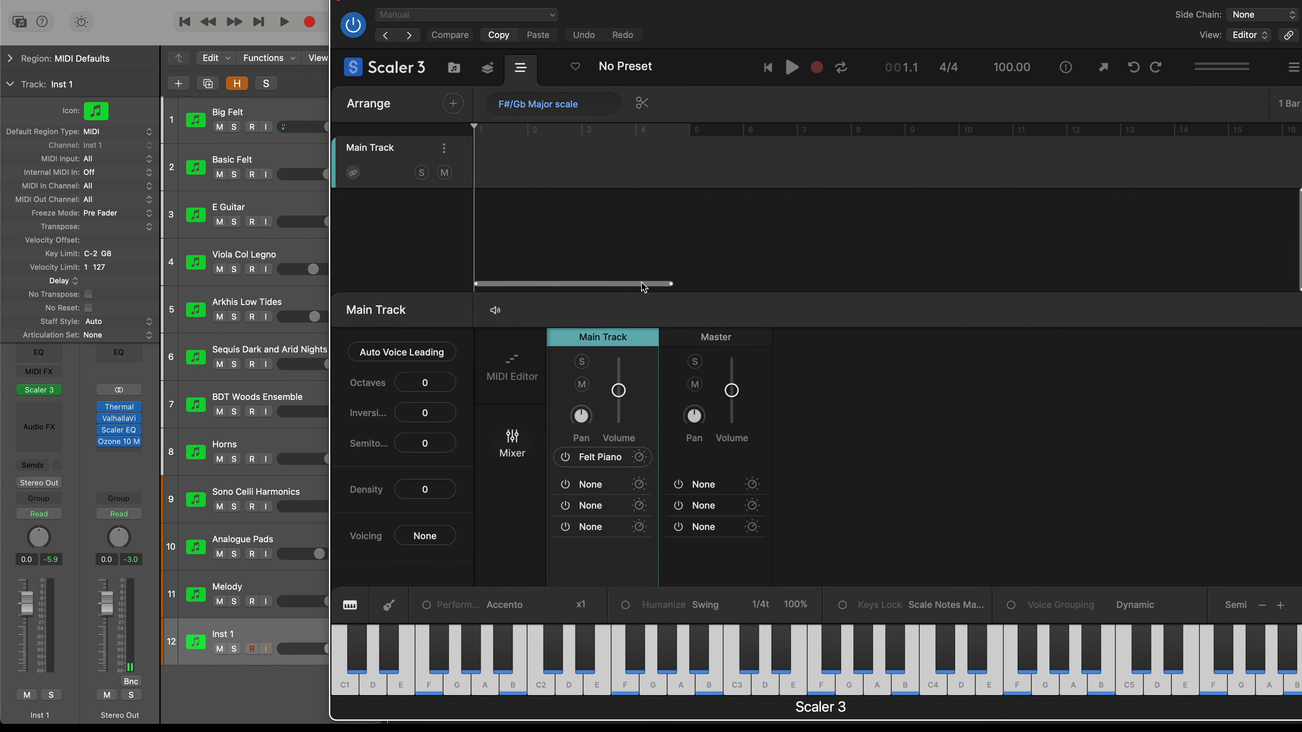
drag(643, 287, 901, 282)
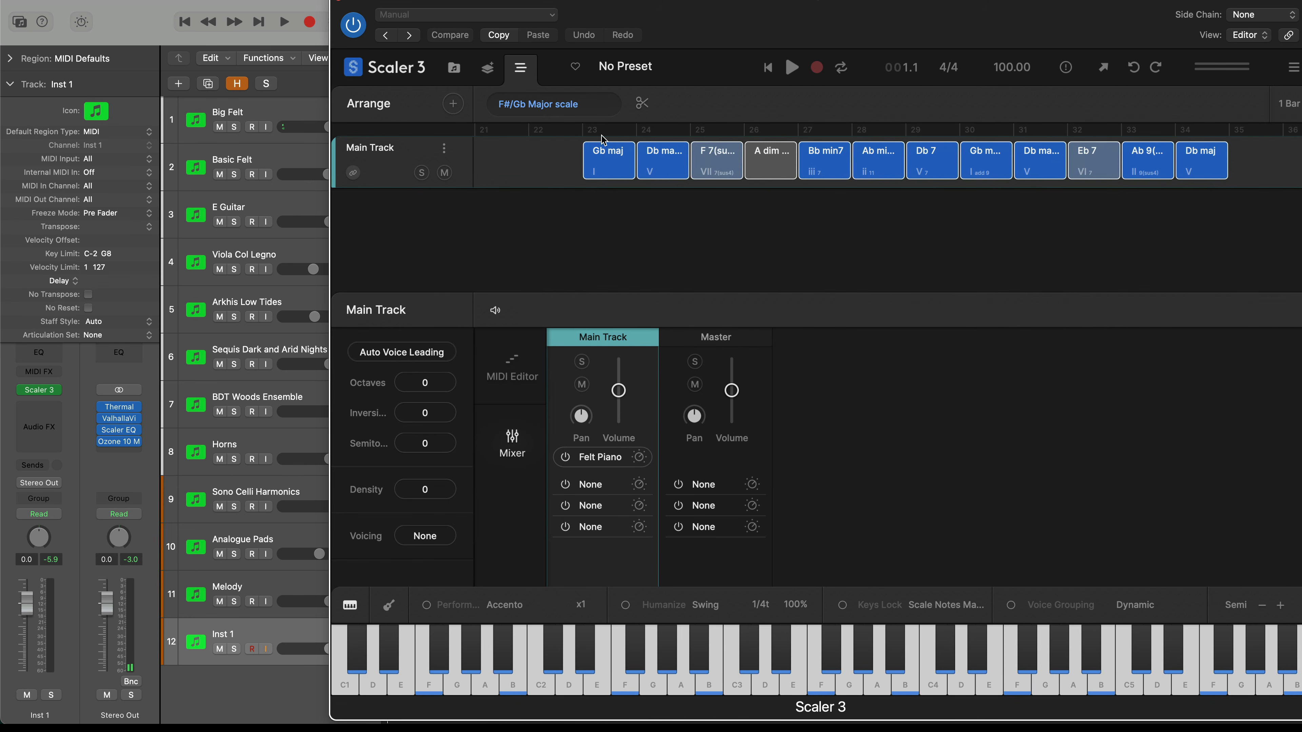
- Check the Main Track's MIDI channel and set the Big Felt track's Internal MIDI In to the Inst 1 - Scaler 3 instrument output
click(442, 144)
mouse_move(492, 235)
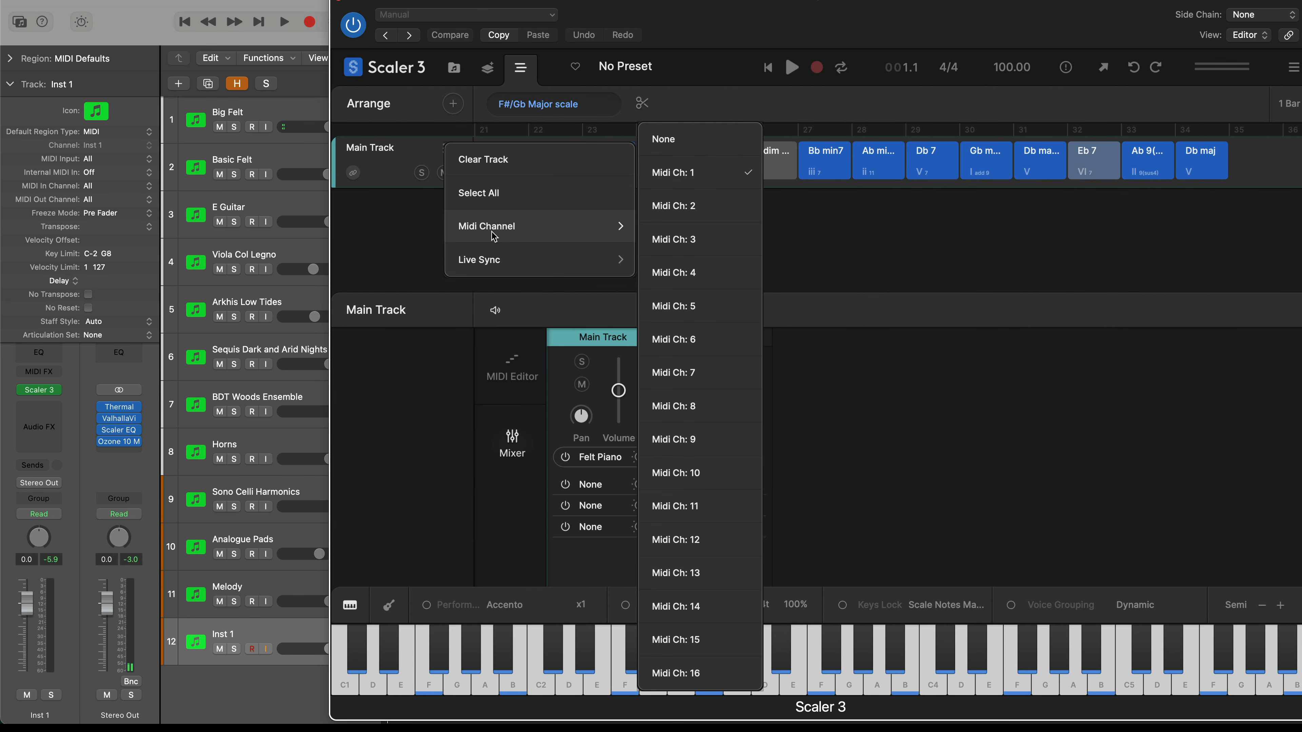
double_click(277, 111)
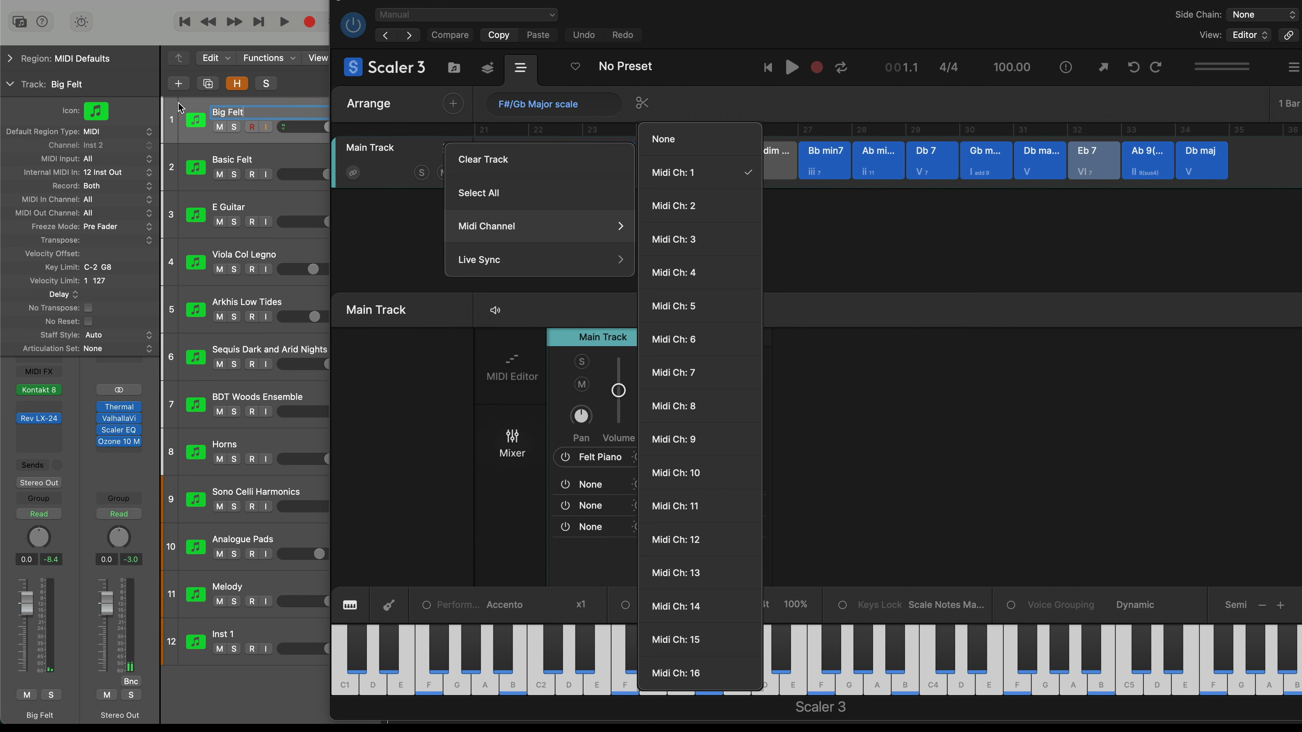
click(96, 161)
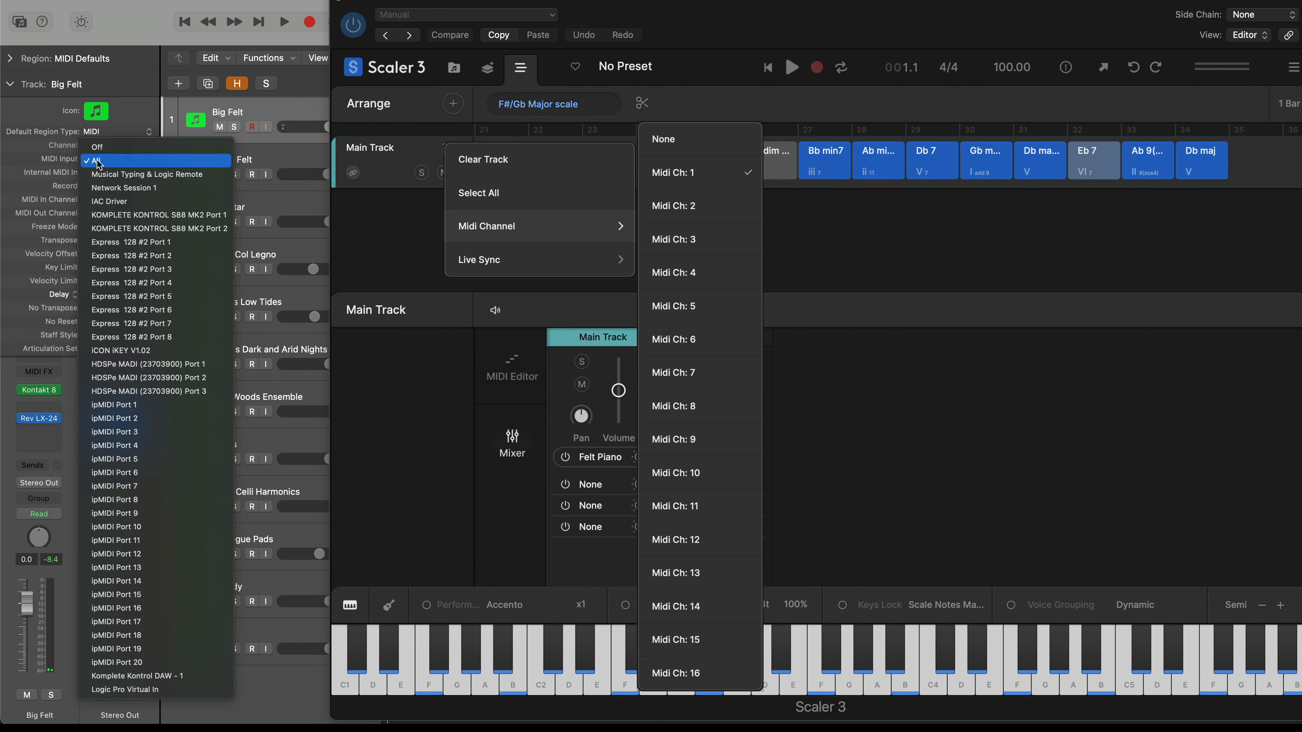
click(55, 171)
click(106, 177)
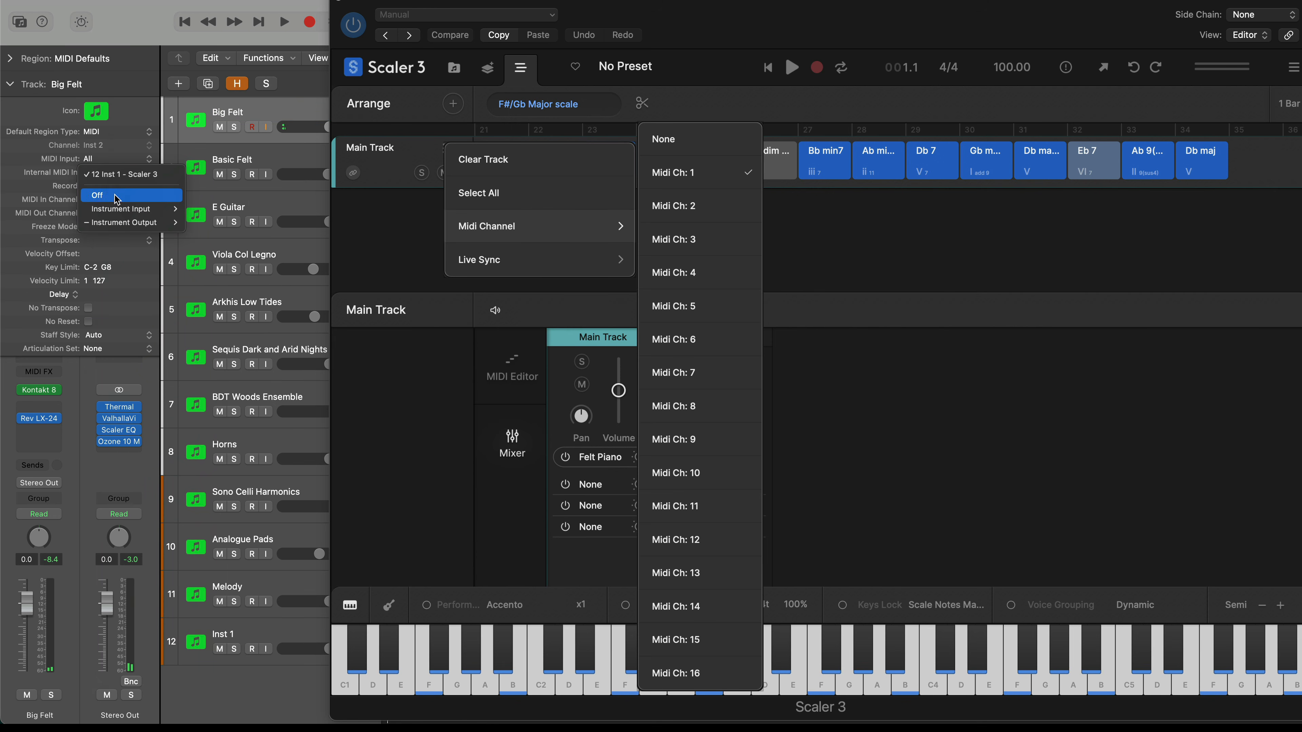
mouse_move(123, 222)
click(243, 222)
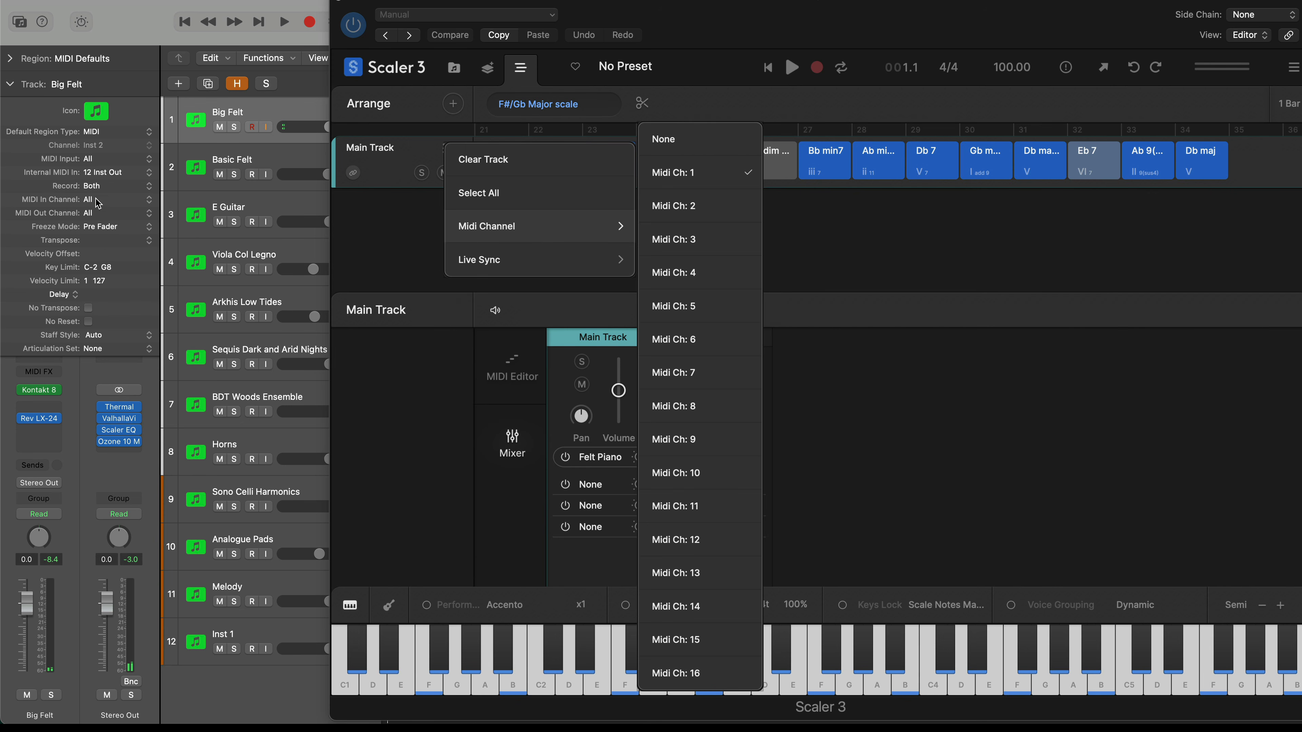
- Set the Big Felt track's MIDI In Channel to 1 and close Scaler 3's open track options
click(97, 203)
click(151, 215)
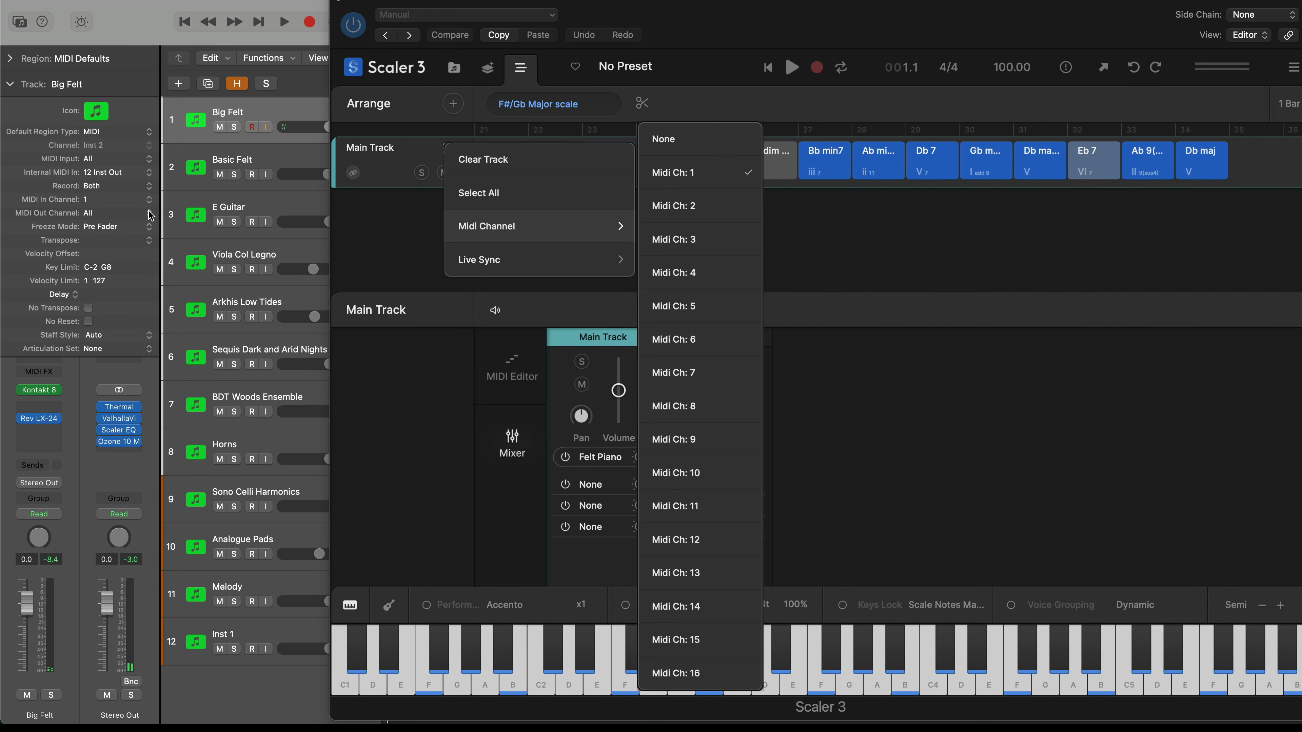
click(336, 215)
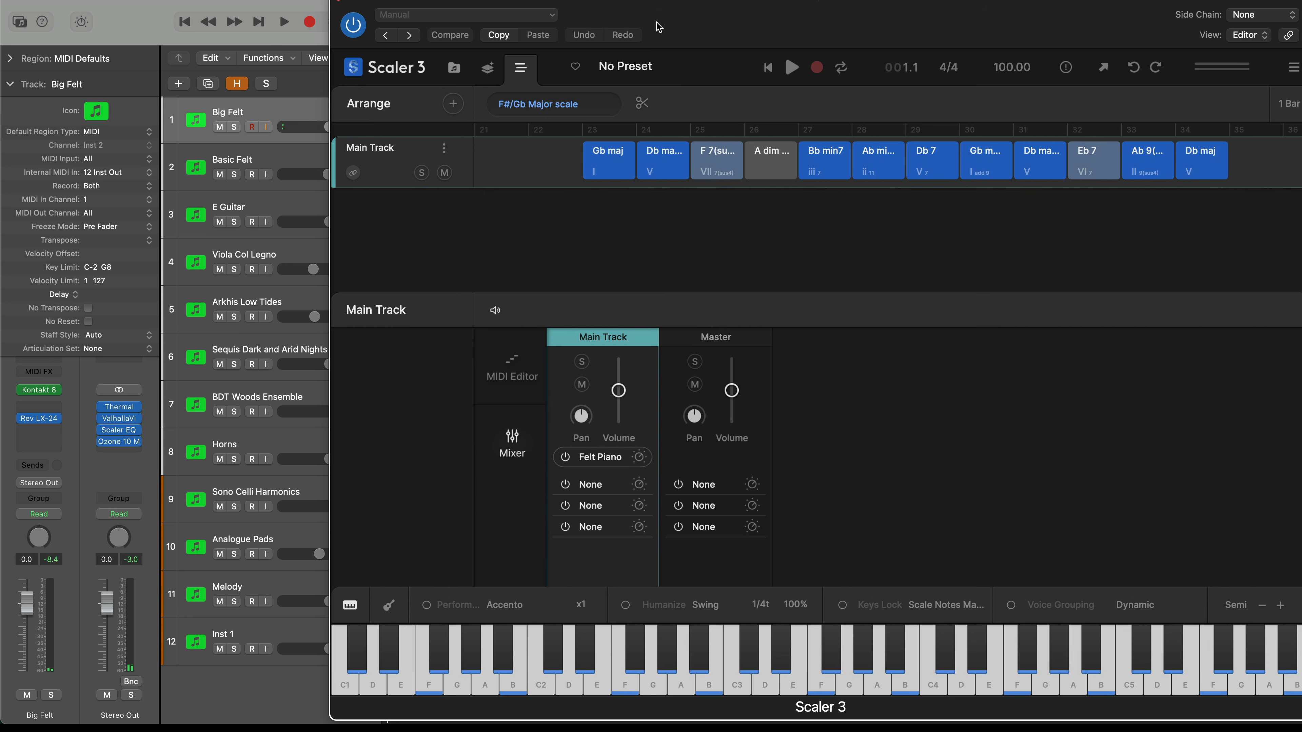
- Play the cycle range to hear the chords through Big Felt, stop playback and close the Scaler 3 window
key(space)
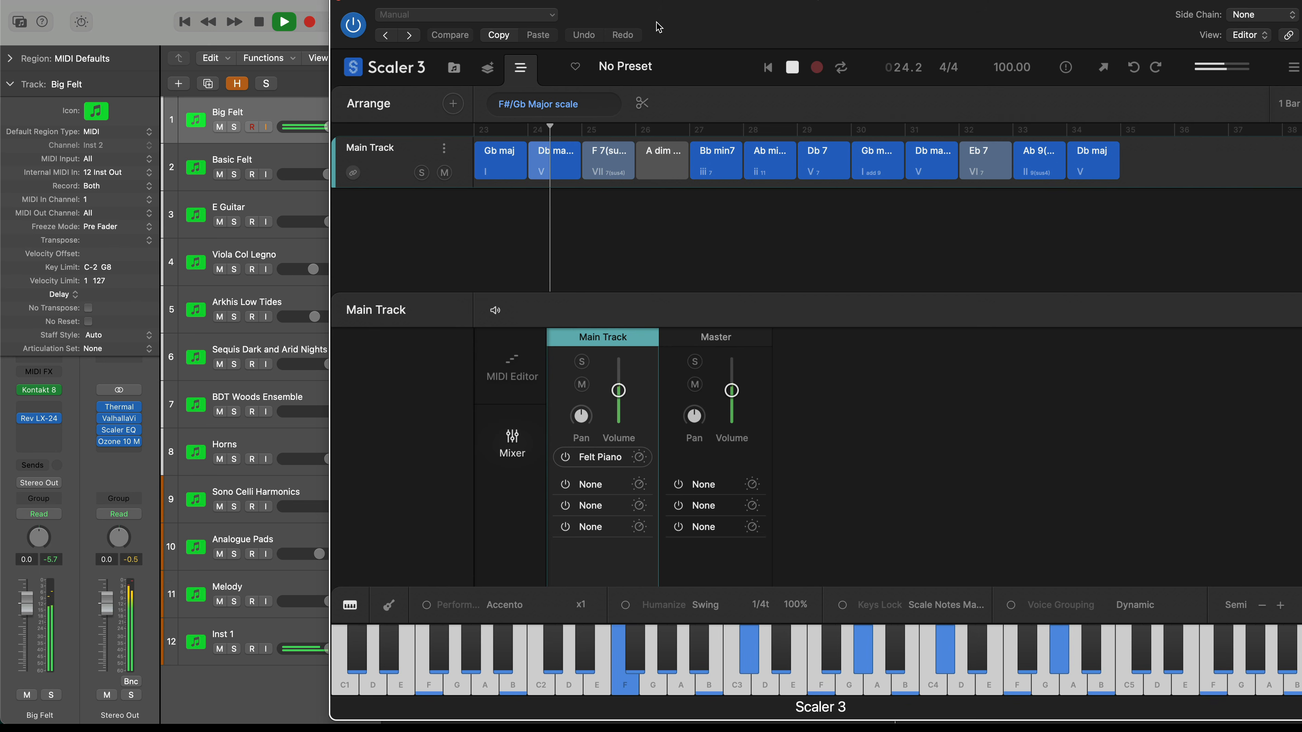
key(v)
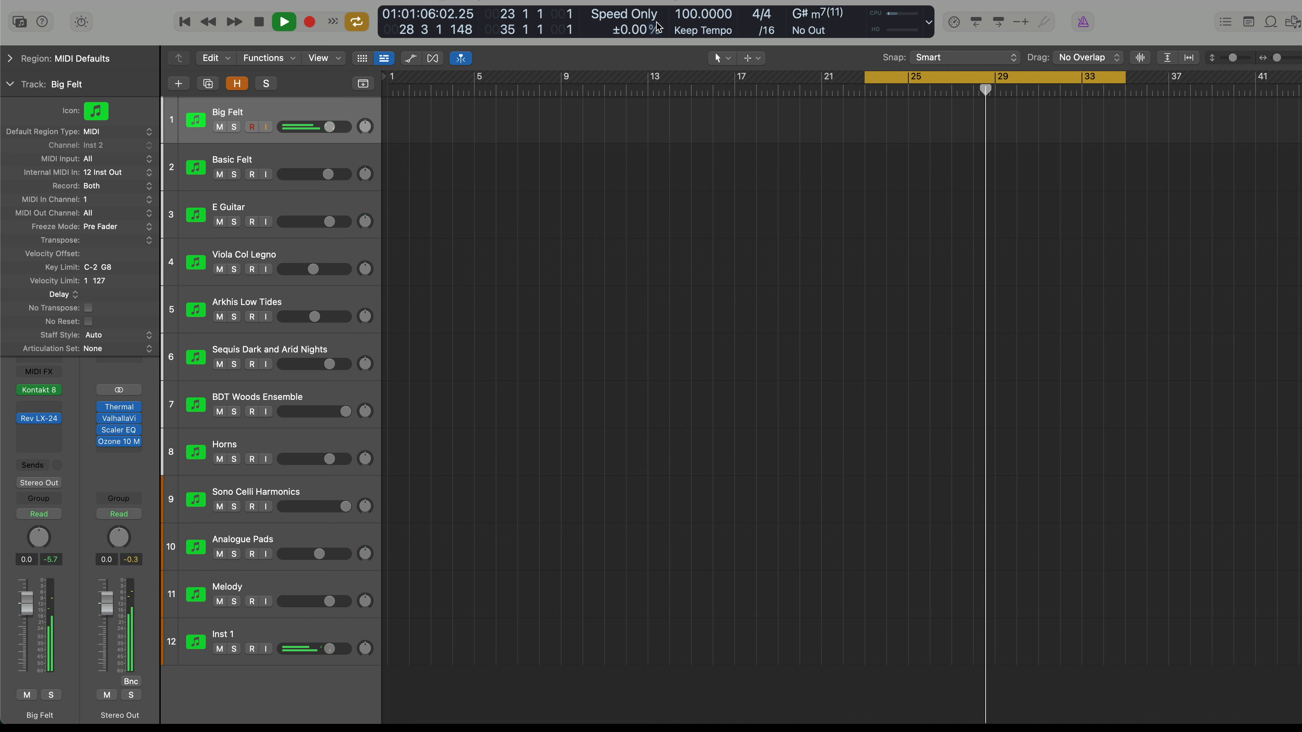
key(v)
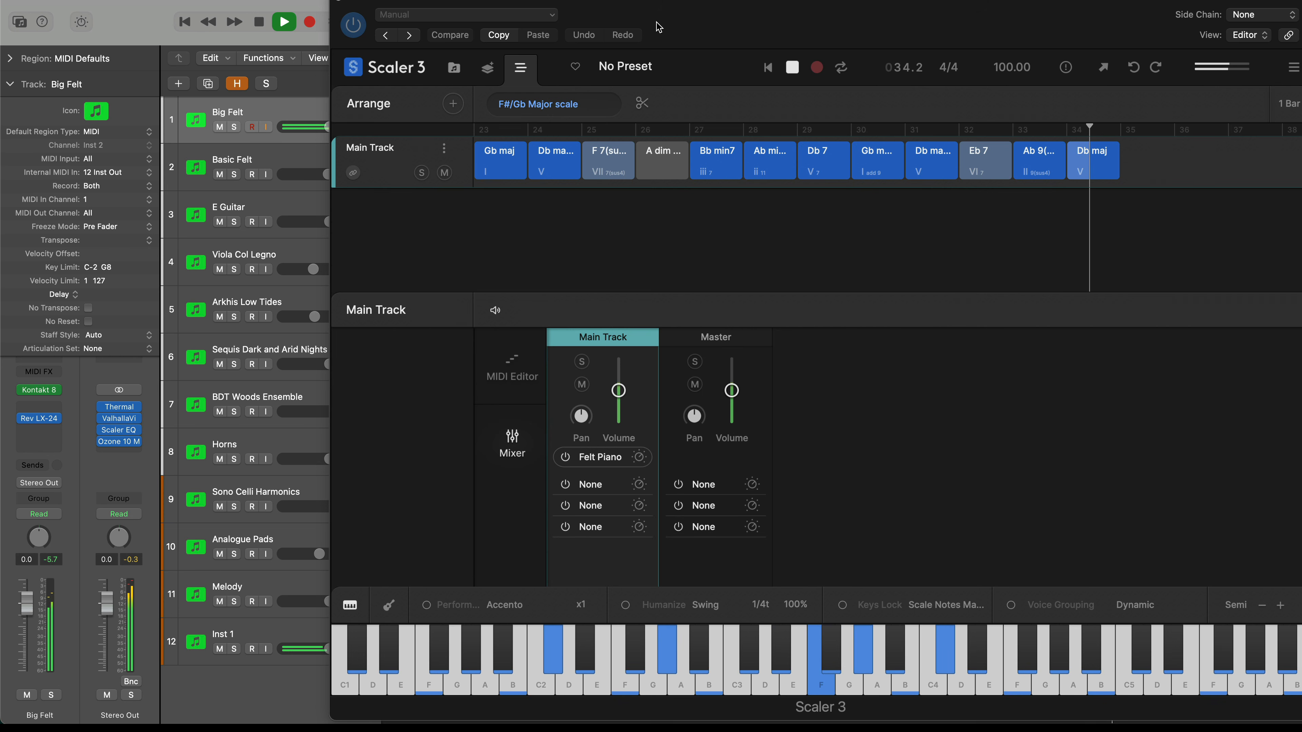
key(space)
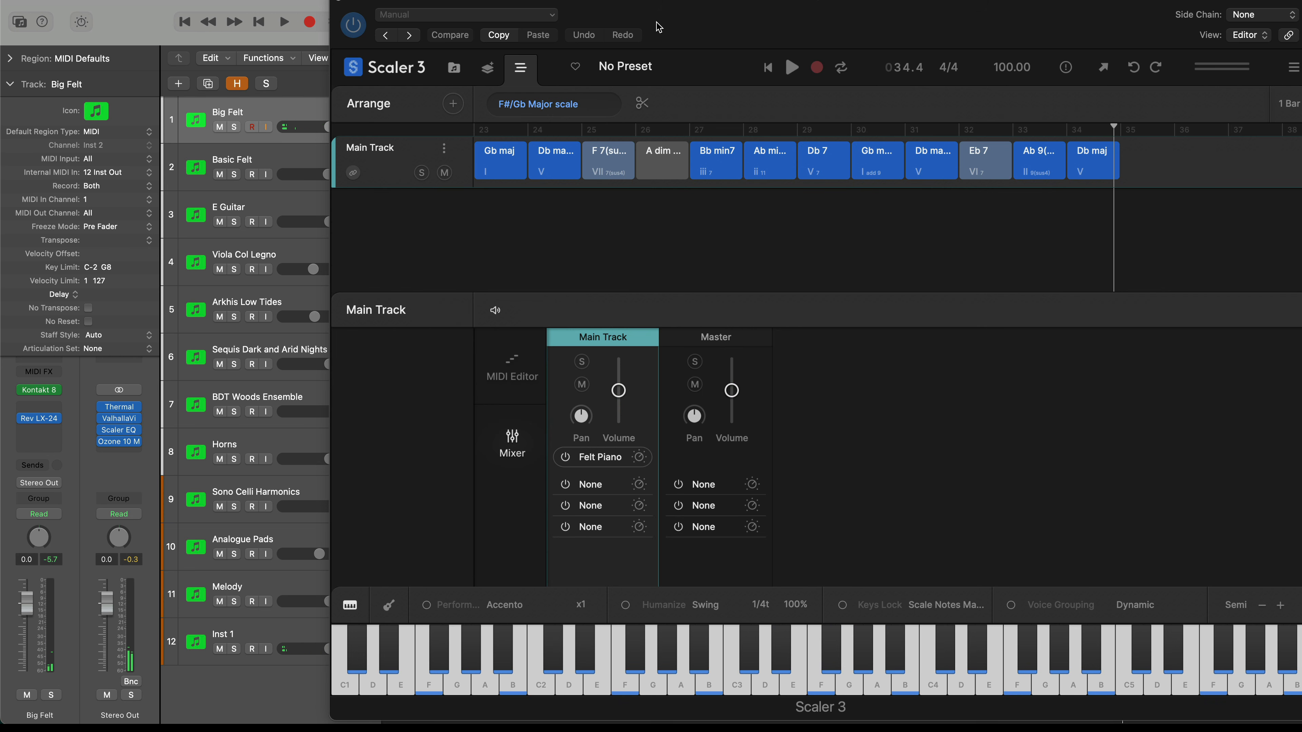
key(super+w)
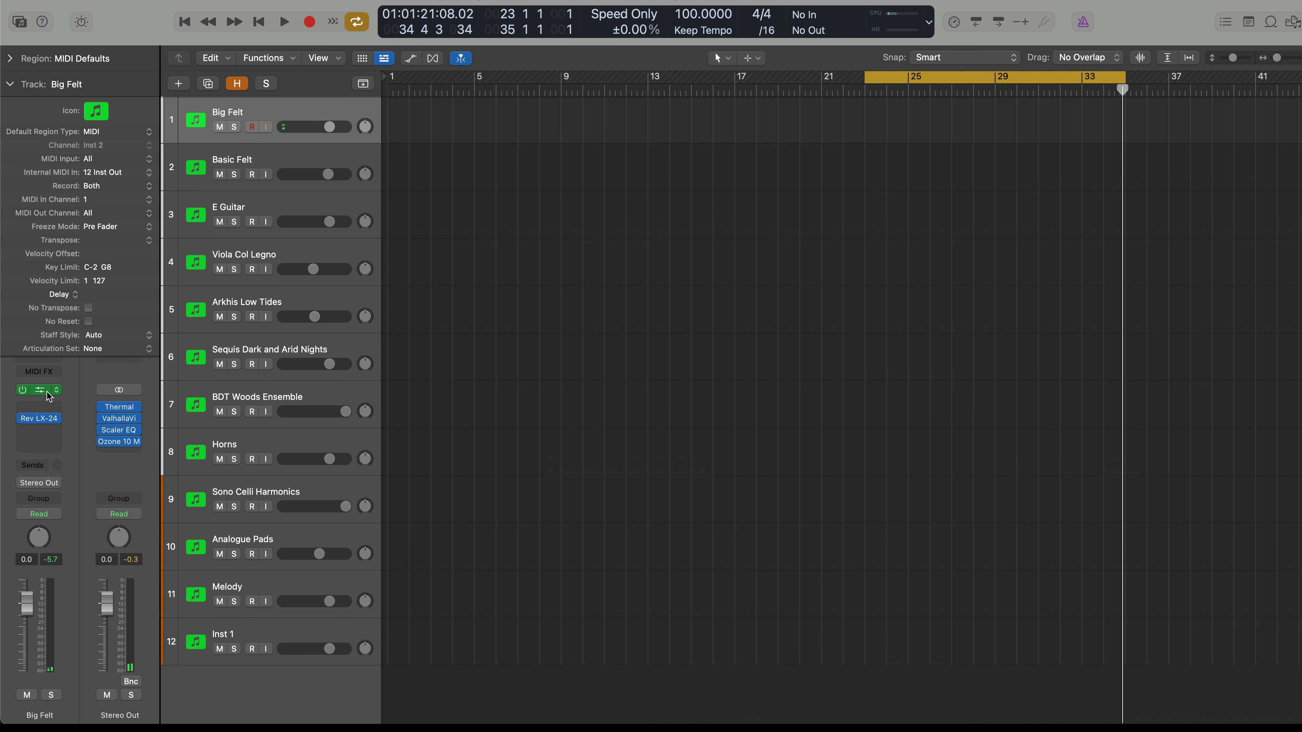
- Rename the Inst 1 track to Scaler 3
click(288, 632)
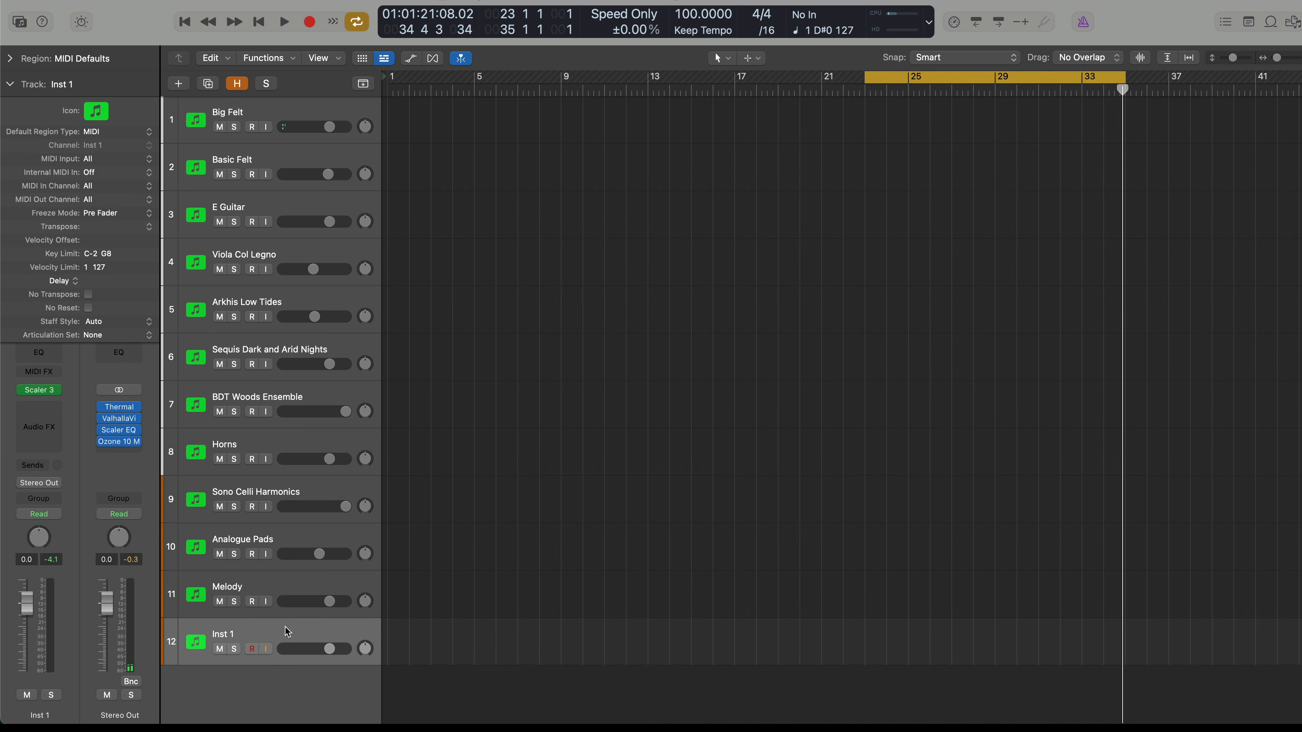
double_click(228, 634)
text(Scaler)
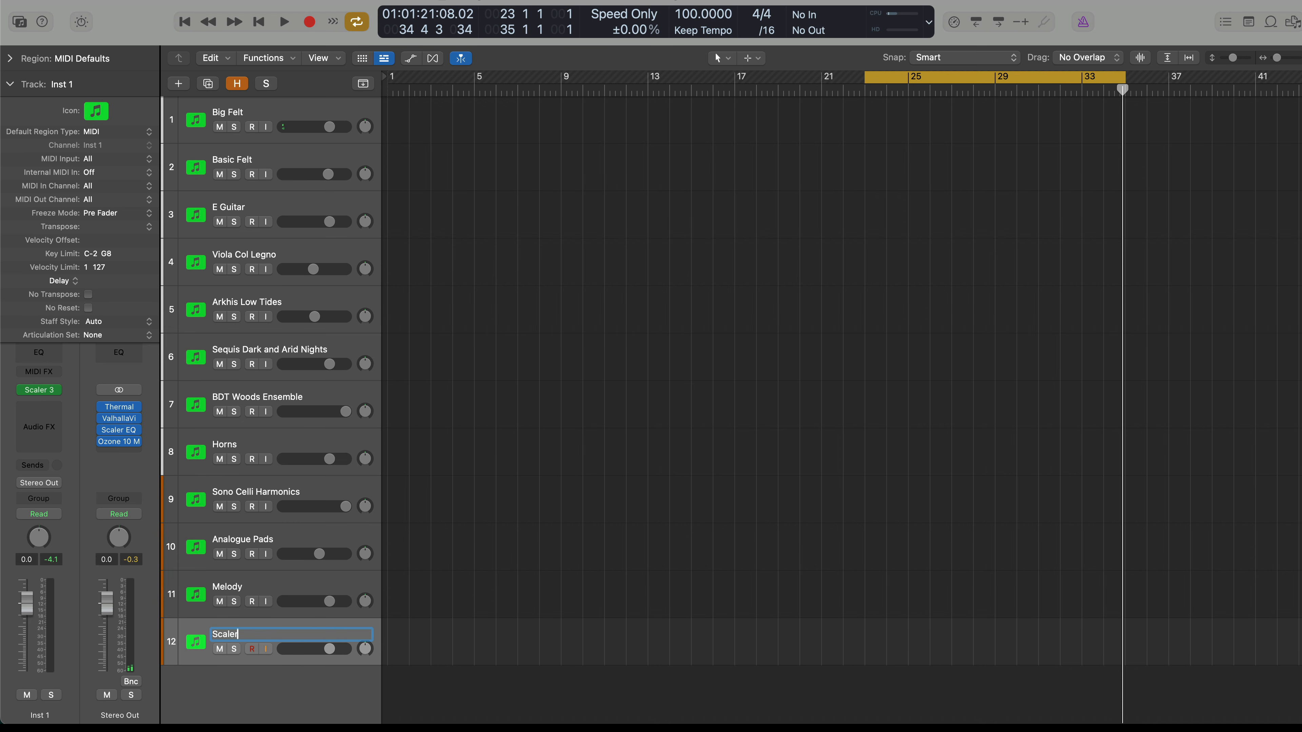
text( 3)
- Add an Up/Down arpeggio motion from the Articulations category as a new track in Scaler 3 and play it
click(39, 390)
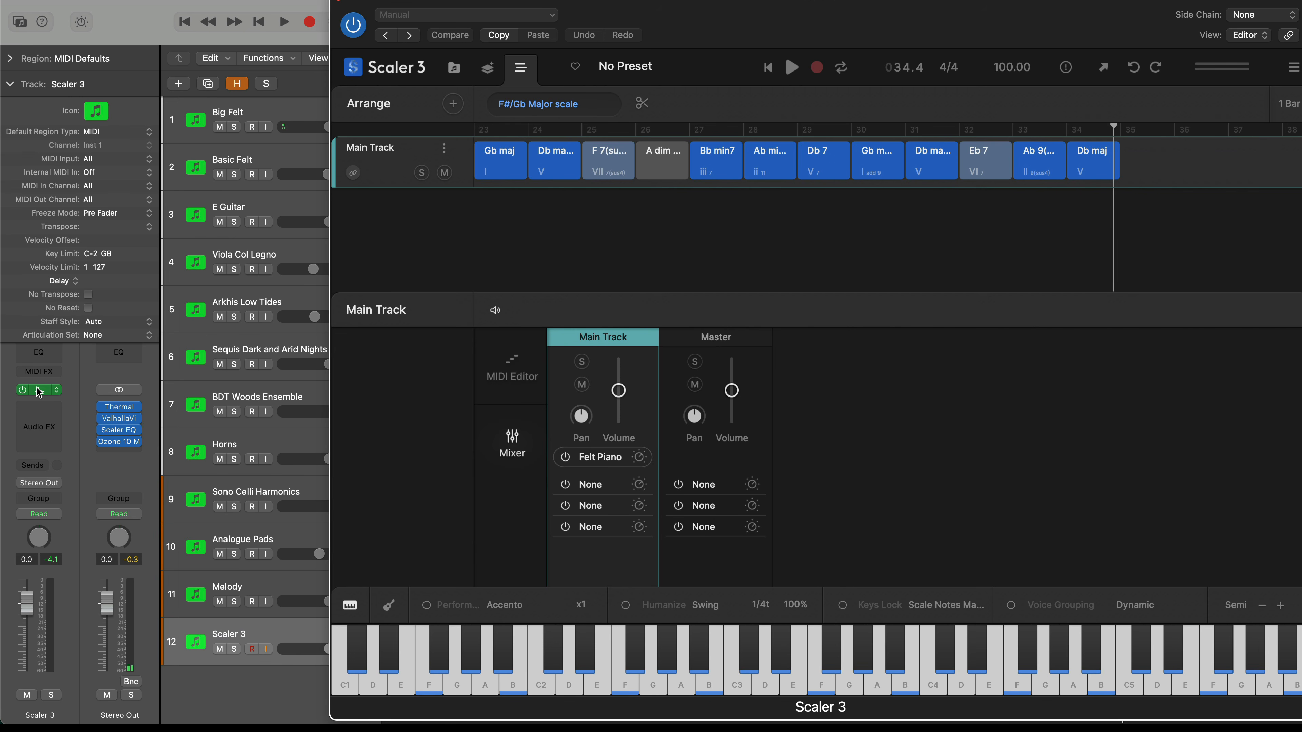
click(452, 104)
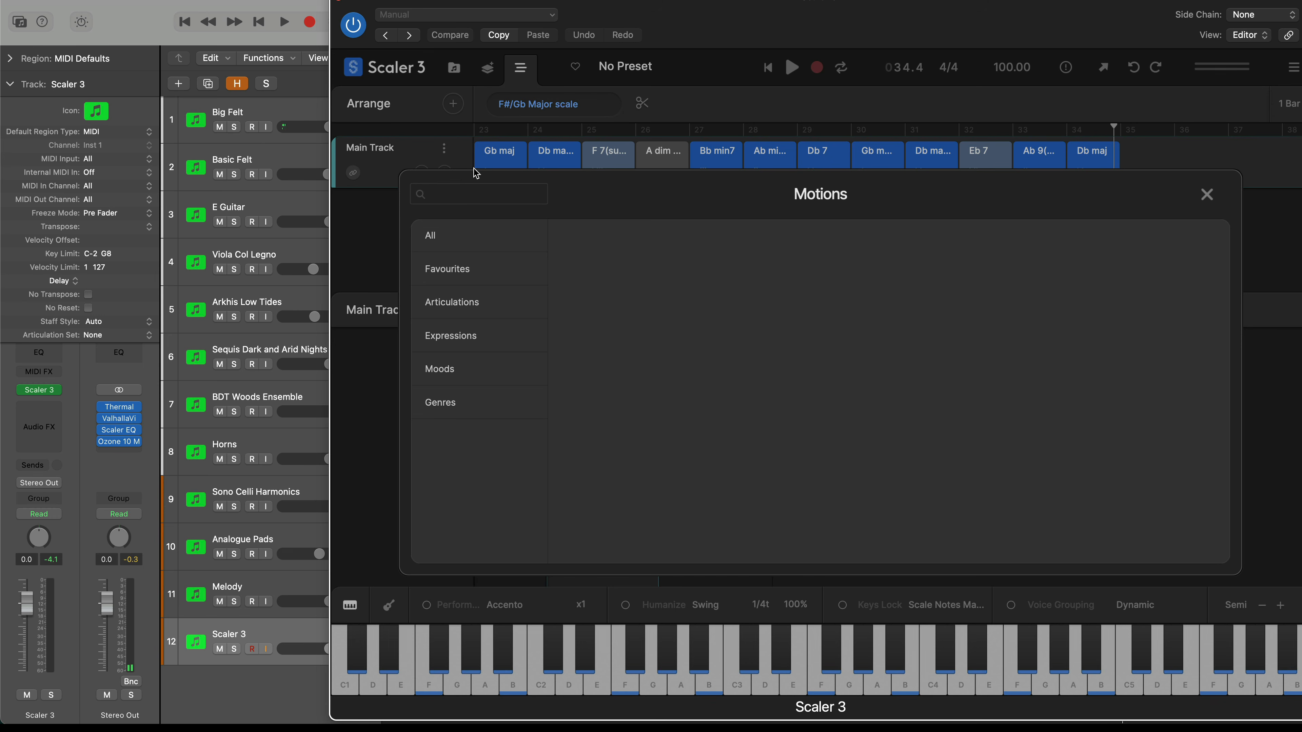
click(452, 314)
click(595, 236)
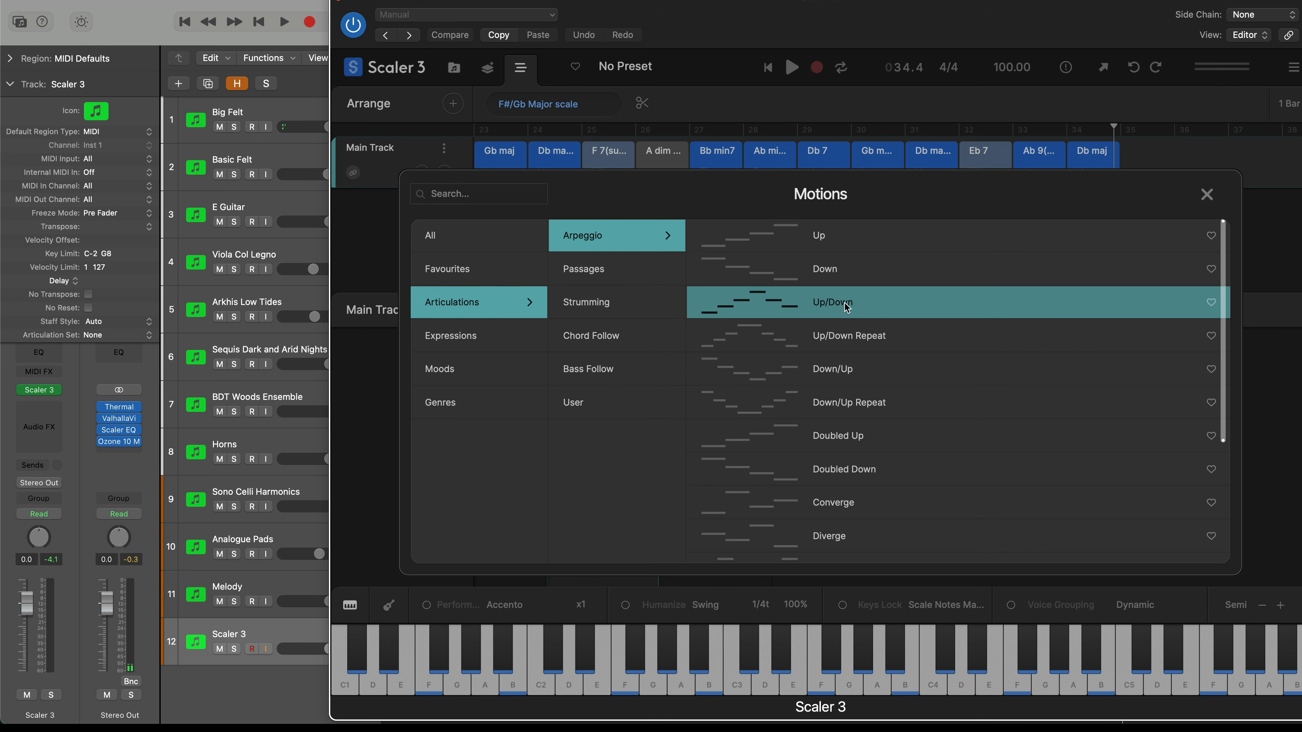
click(847, 306)
key(space)
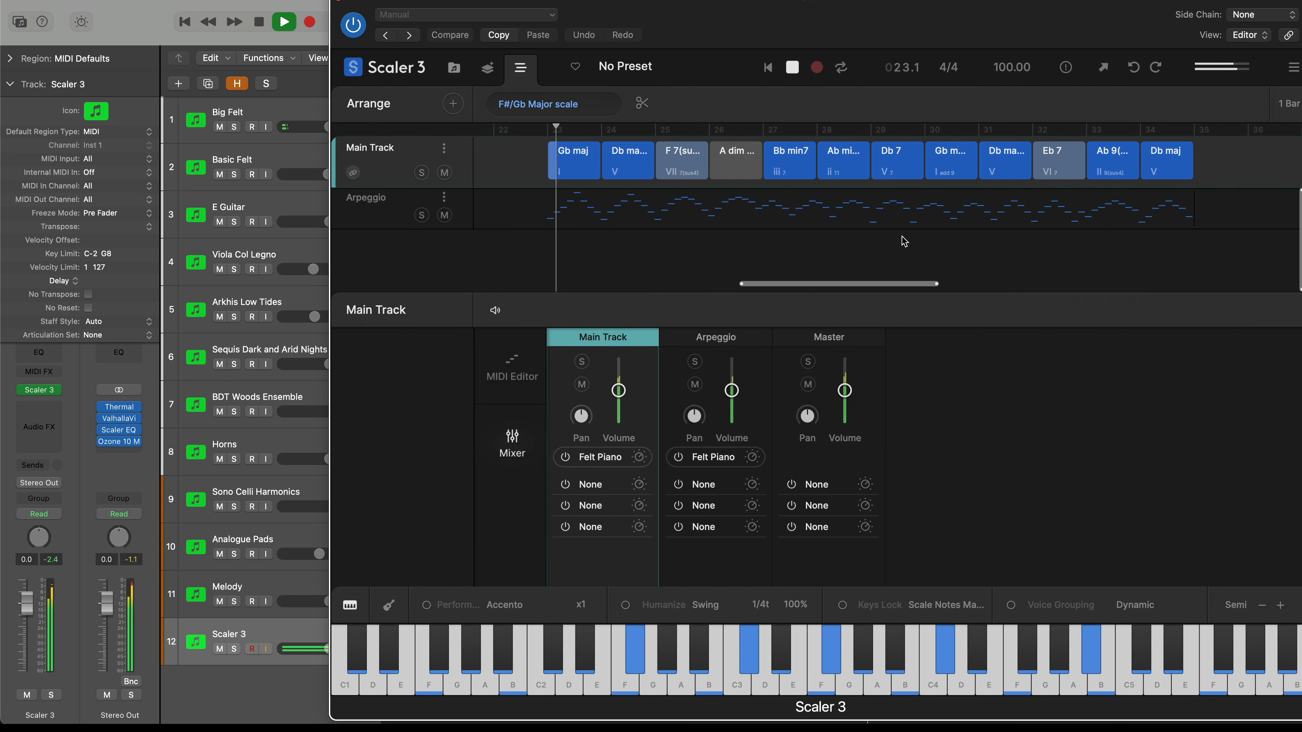
- Mute the Scaler 3 track and audition Scaler's chords through Big Felt with its input monitoring on
key(space)
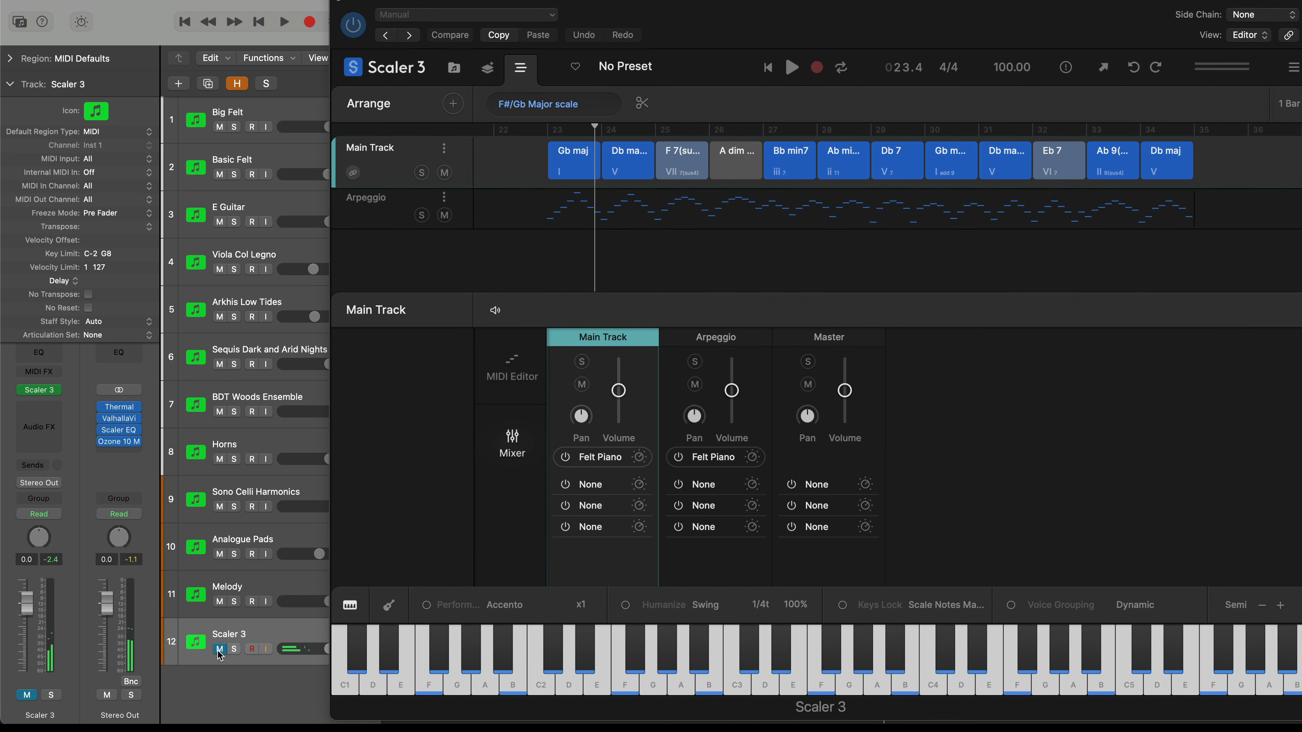
click(285, 112)
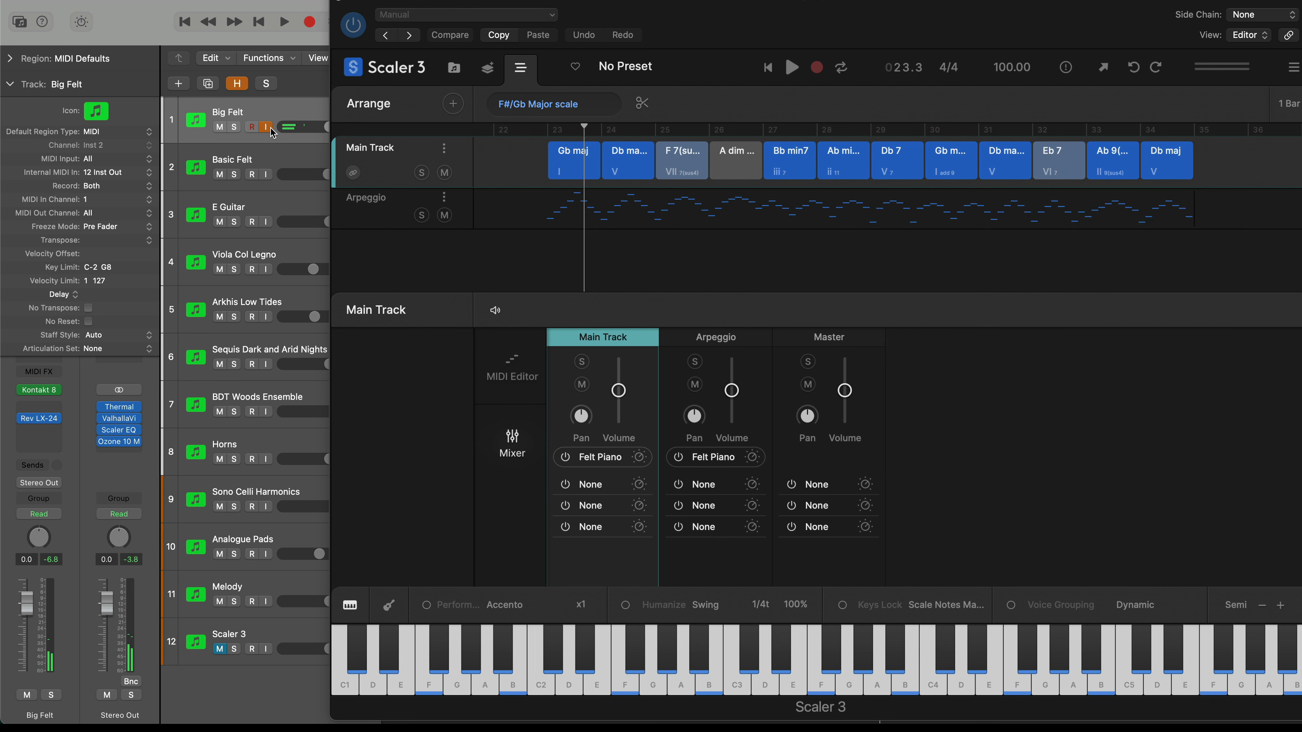
key(space)
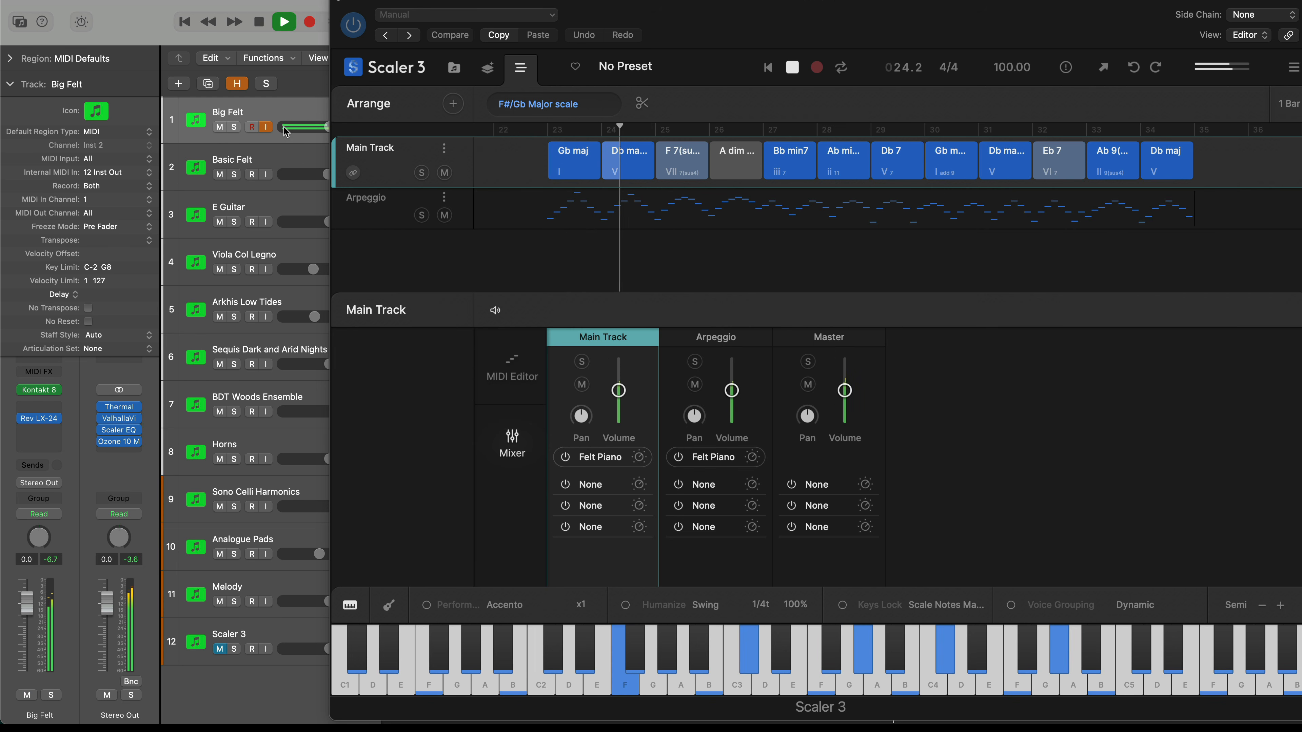
key(space)
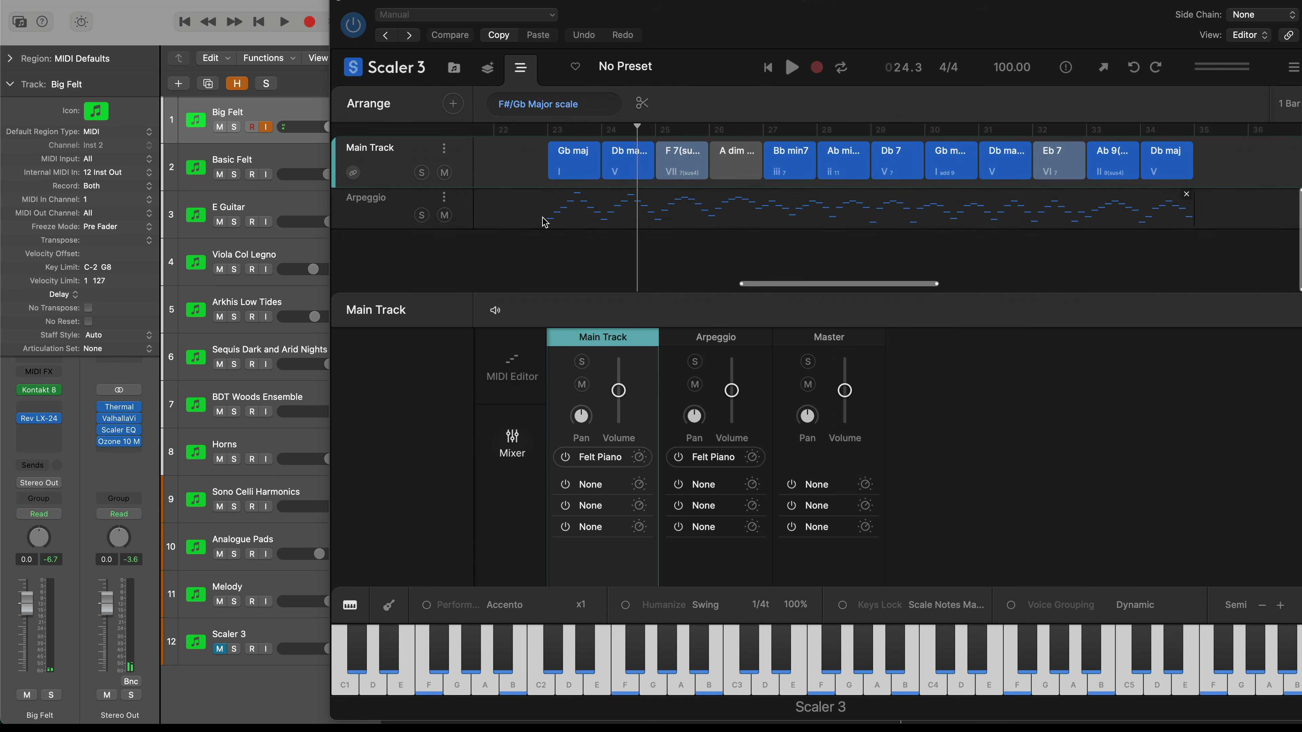
- Set the Arpeggio track's MIDI channel in Scaler 3 to Midi Ch: 2
click(444, 200)
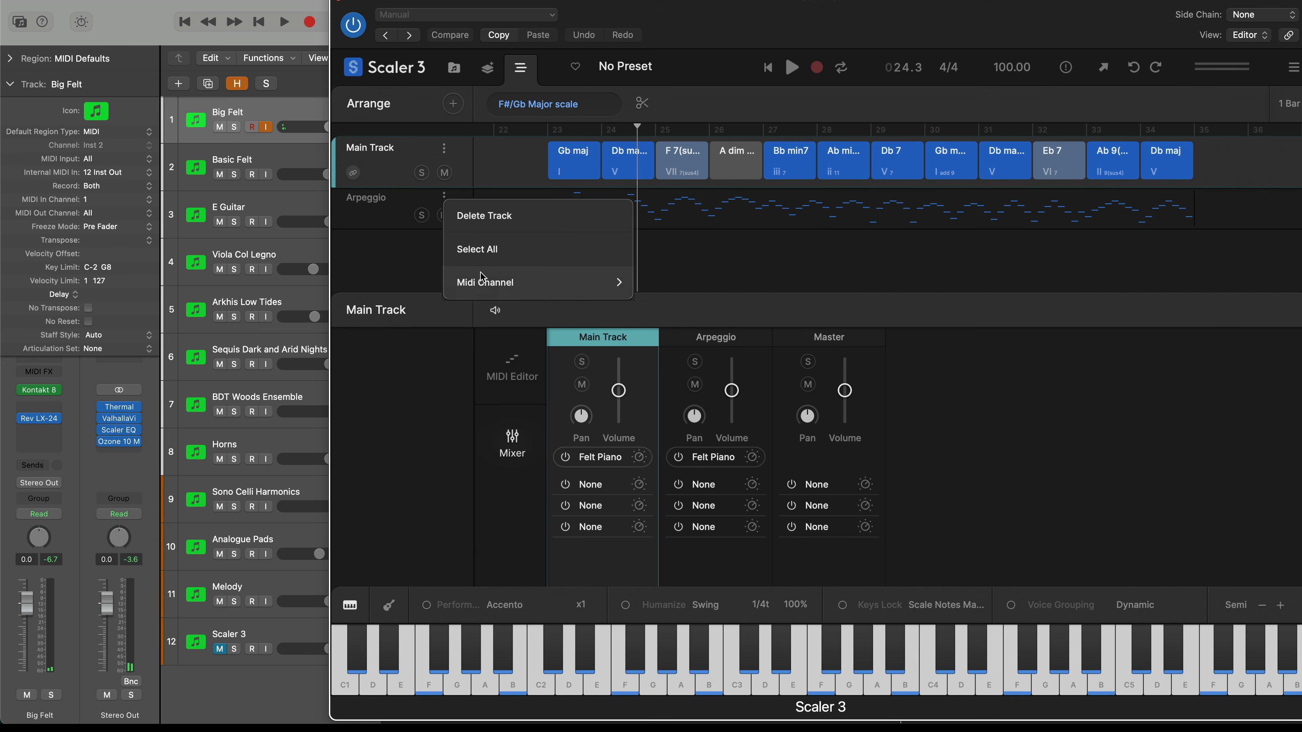
mouse_move(628, 279)
click(716, 206)
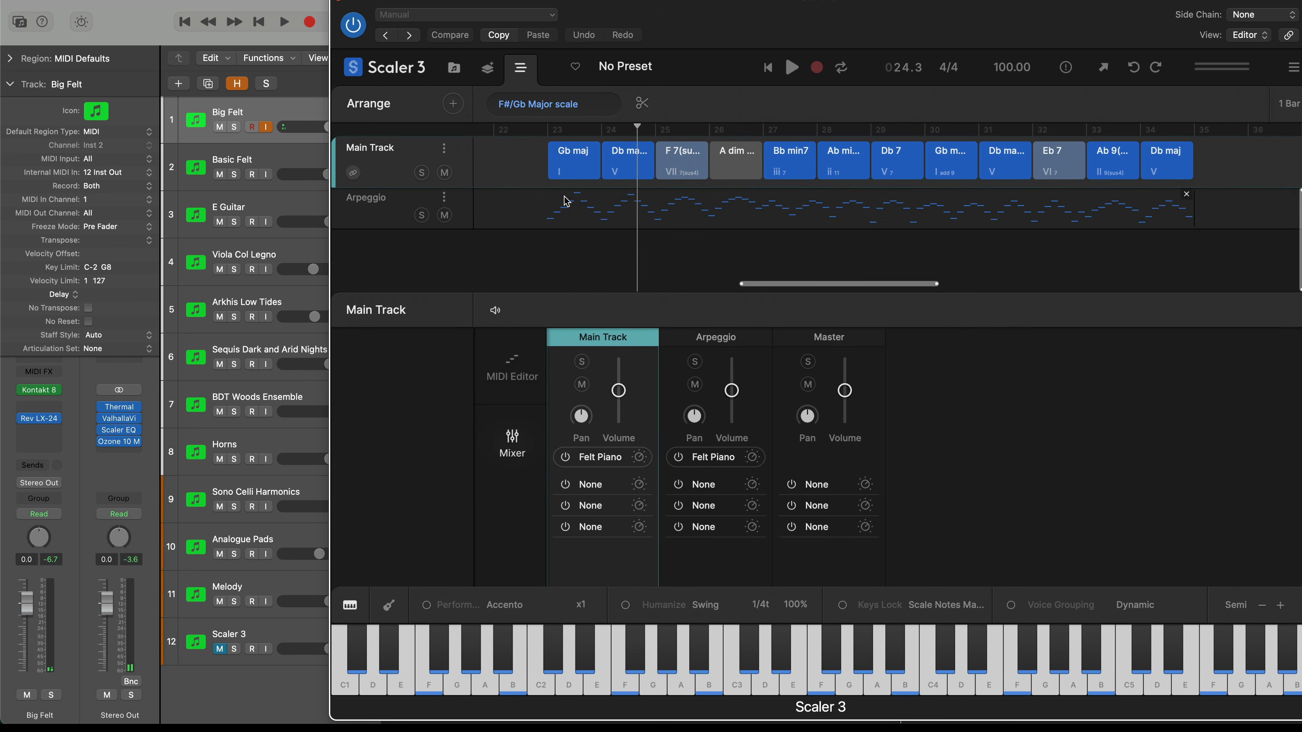
- Set the Basic Felt track's Internal MIDI In to the Scaler 3 instrument output and its MIDI In Channel to 2
click(252, 161)
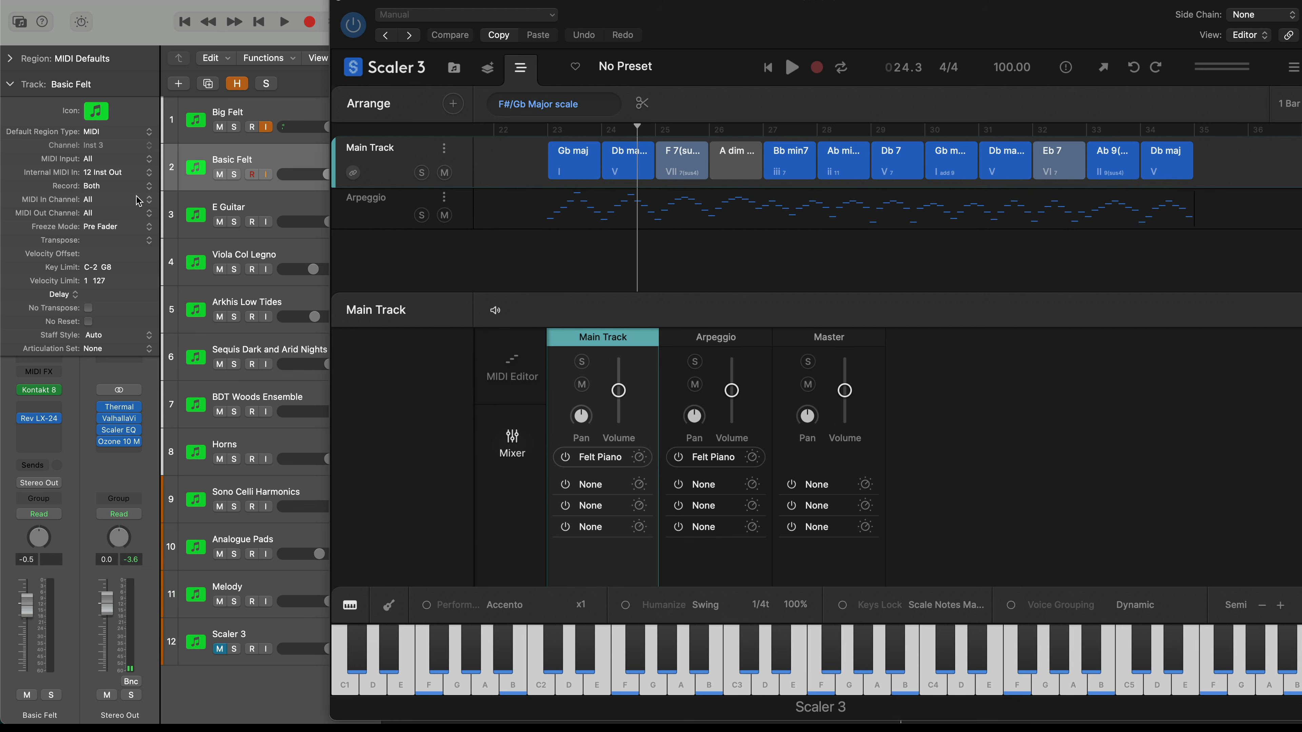
click(103, 174)
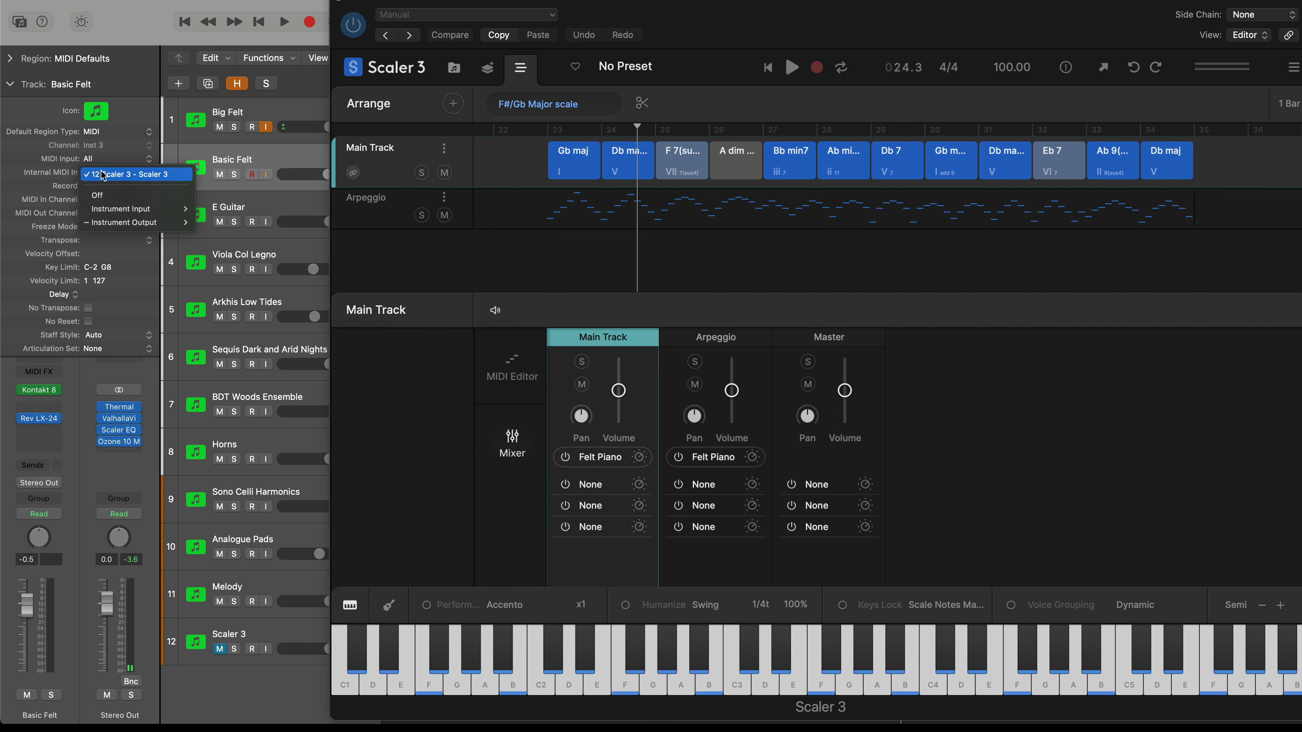
mouse_move(125, 222)
click(260, 223)
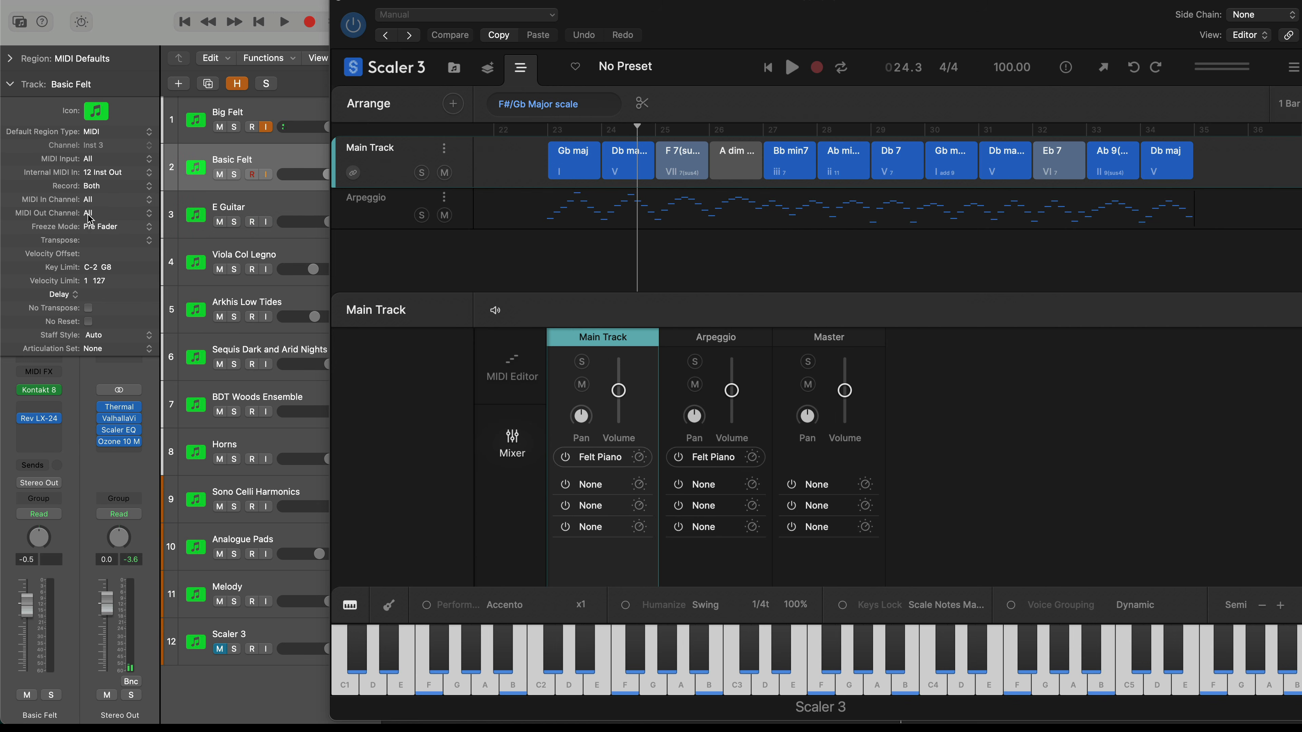
click(99, 201)
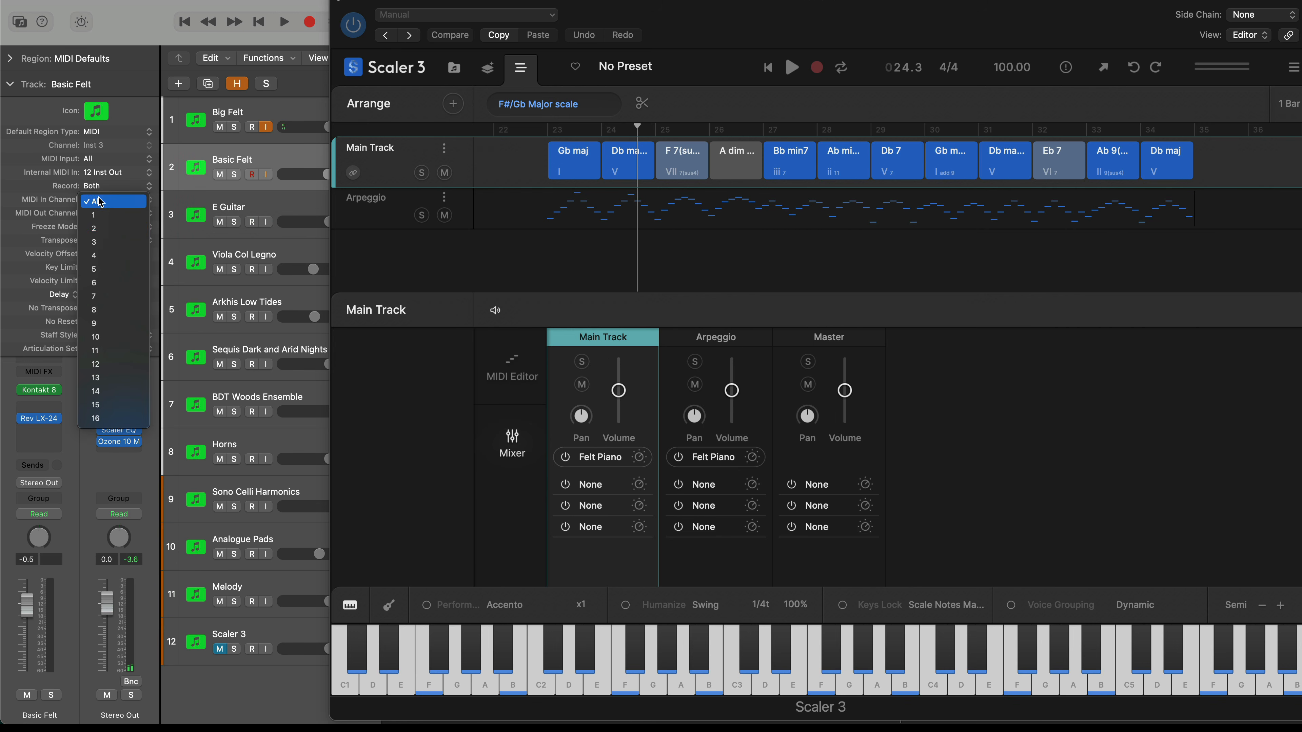
click(107, 229)
- Play the arrangement with Basic Felt's input monitoring on, soloing Big Felt and Basic Felt in turn to compare their parts
key(space)
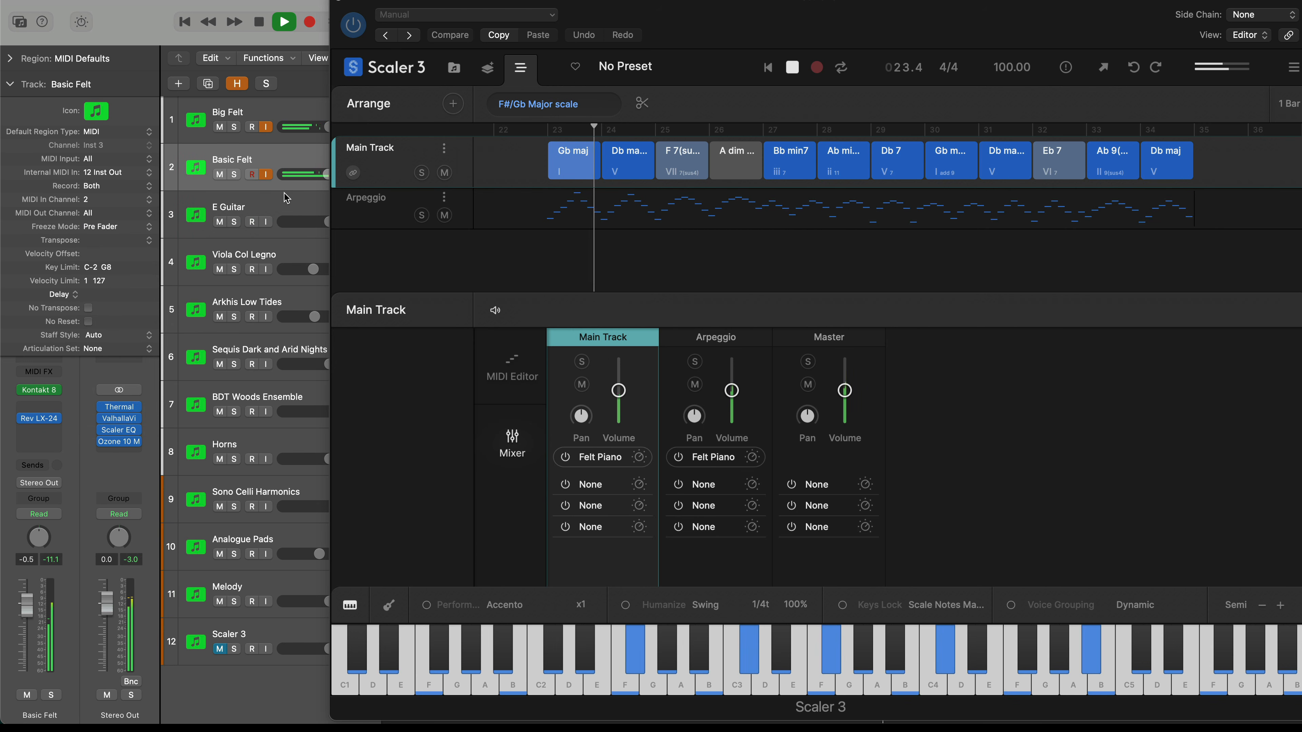
click(267, 127)
click(267, 127)
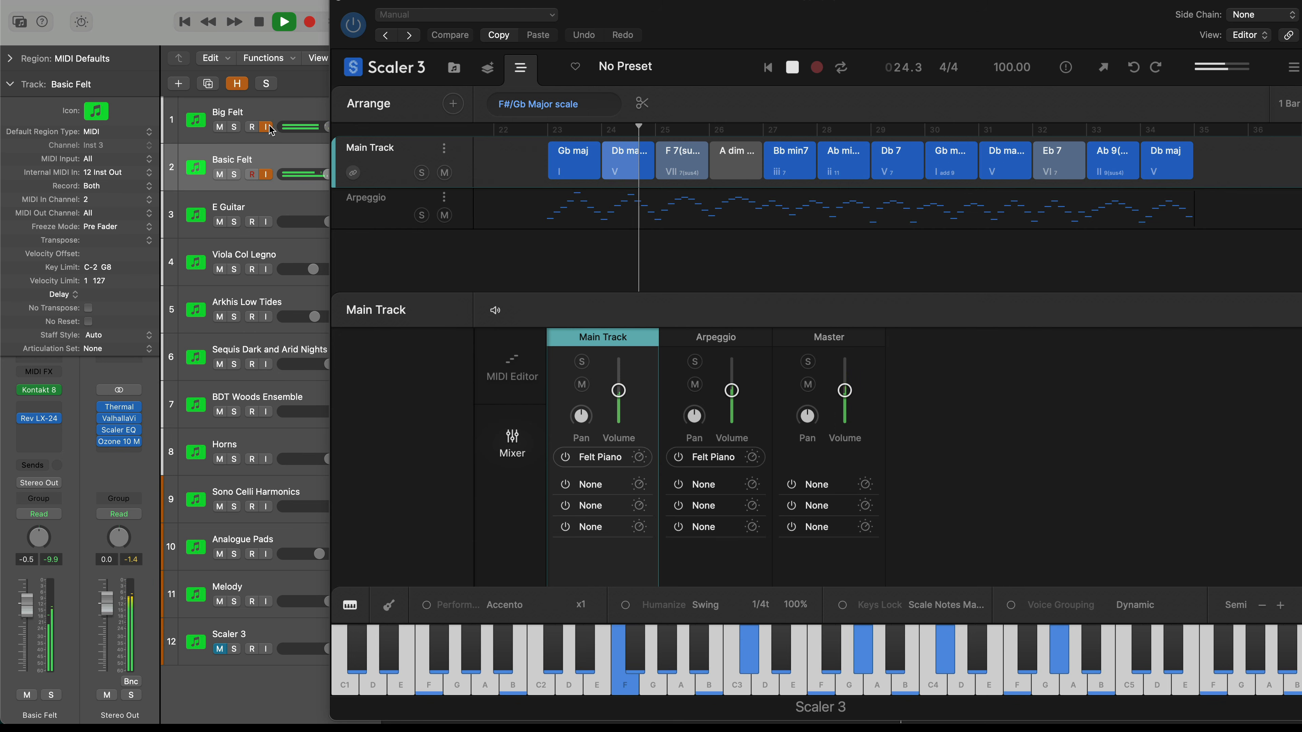
click(234, 127)
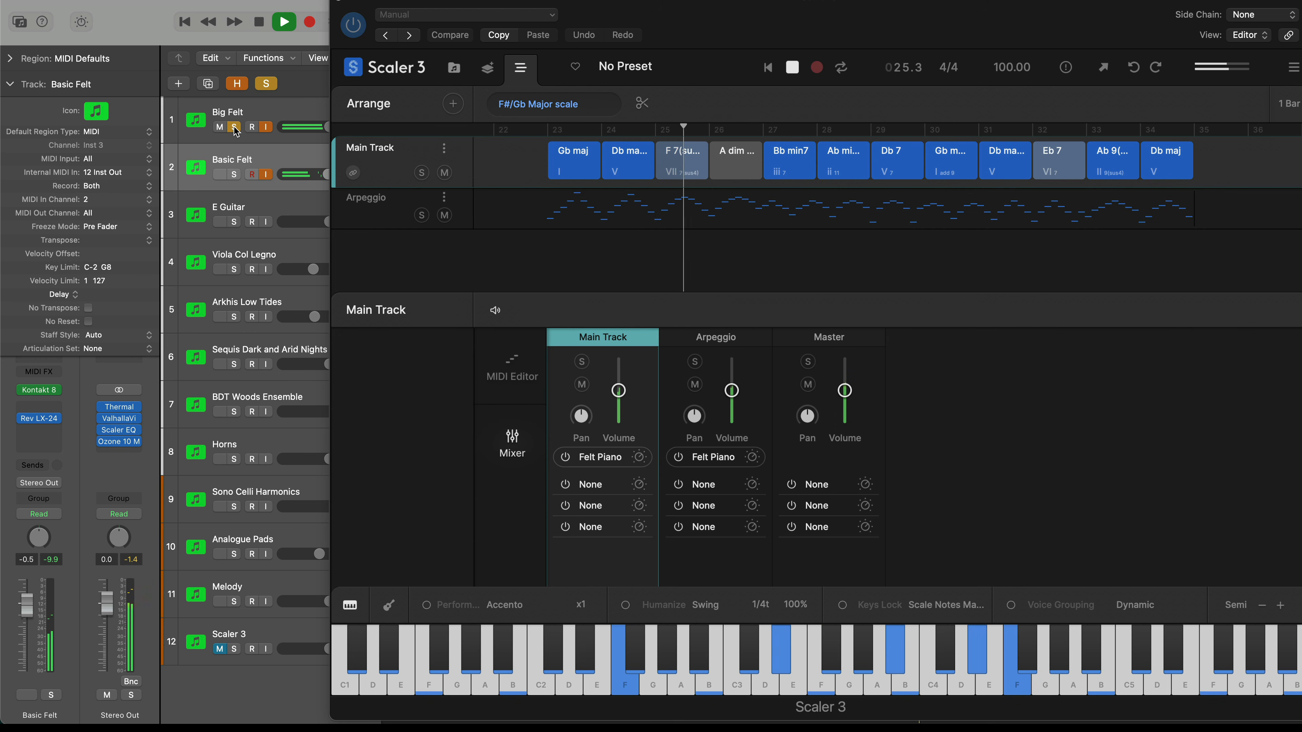
click(235, 126)
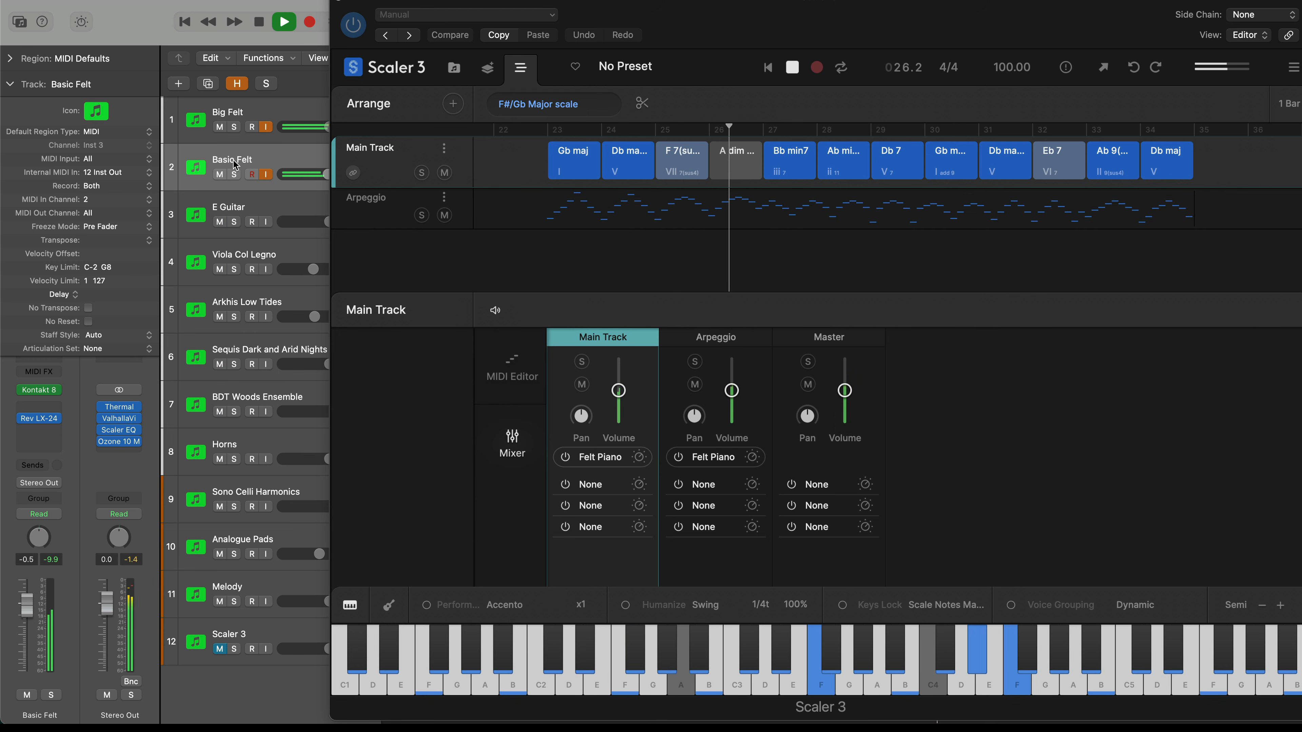
click(234, 174)
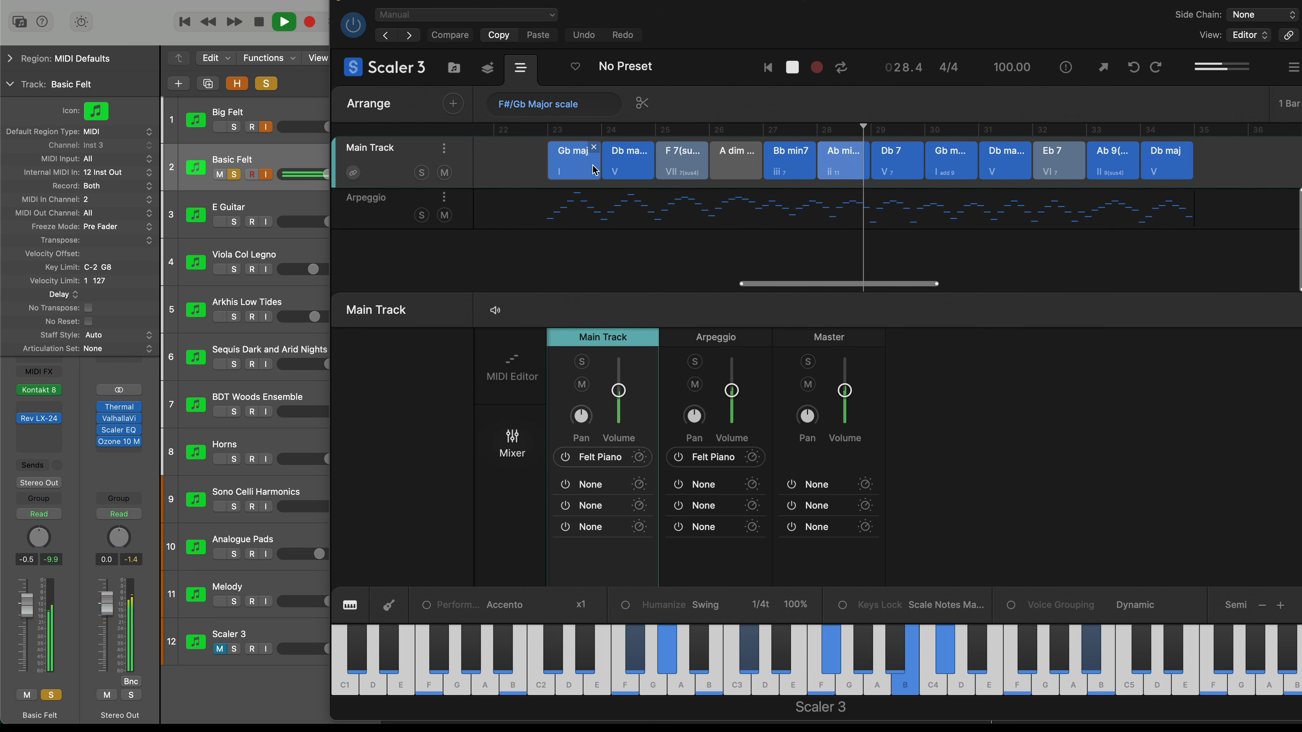
key(space)
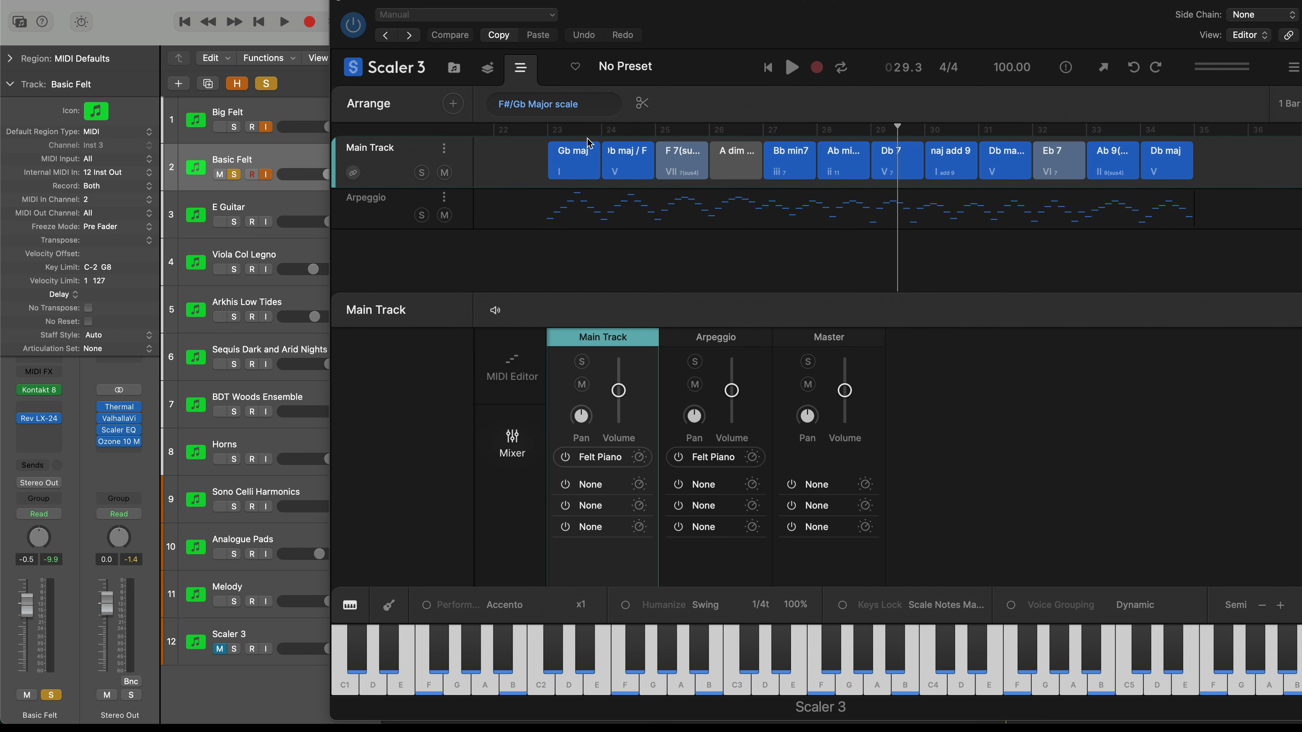
- Split the Arpeggio track's clip at bar 30
click(930, 202)
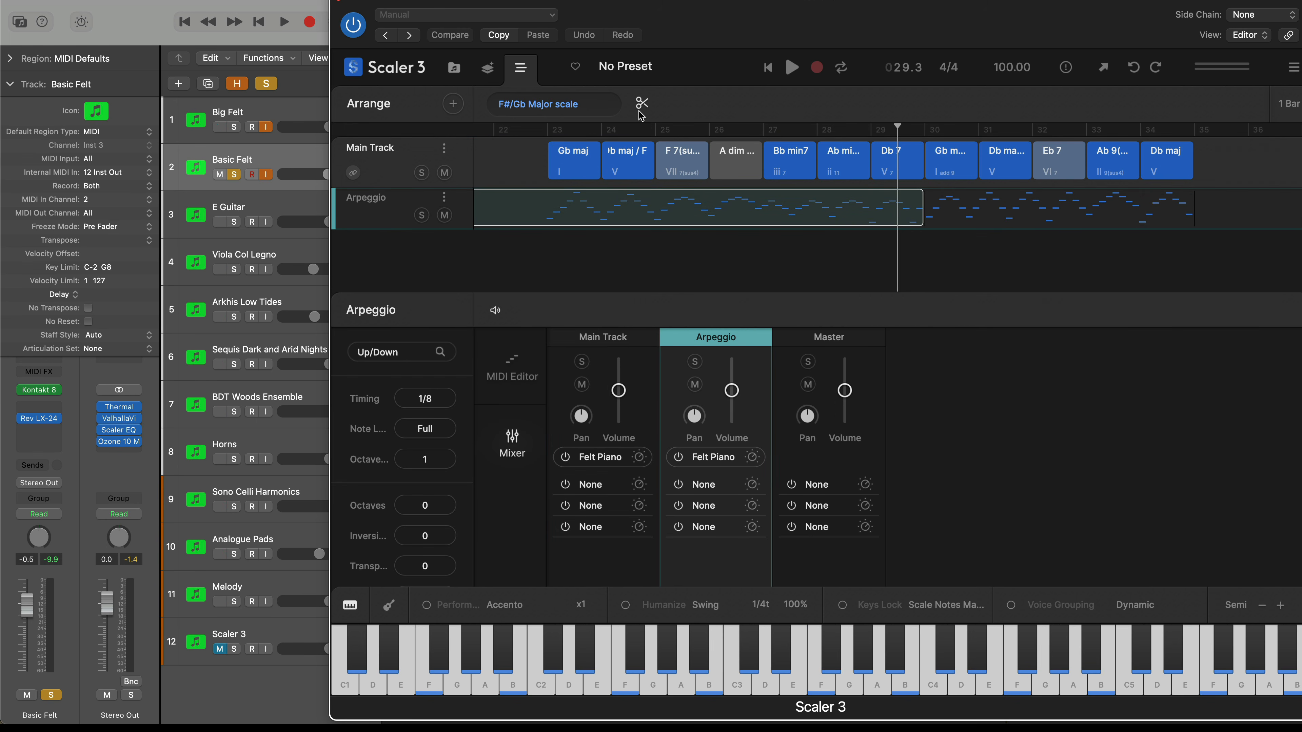
- Change the motion of the Arpeggio clip starting at bar 30 to the Thumb Up arpeggio
click(965, 222)
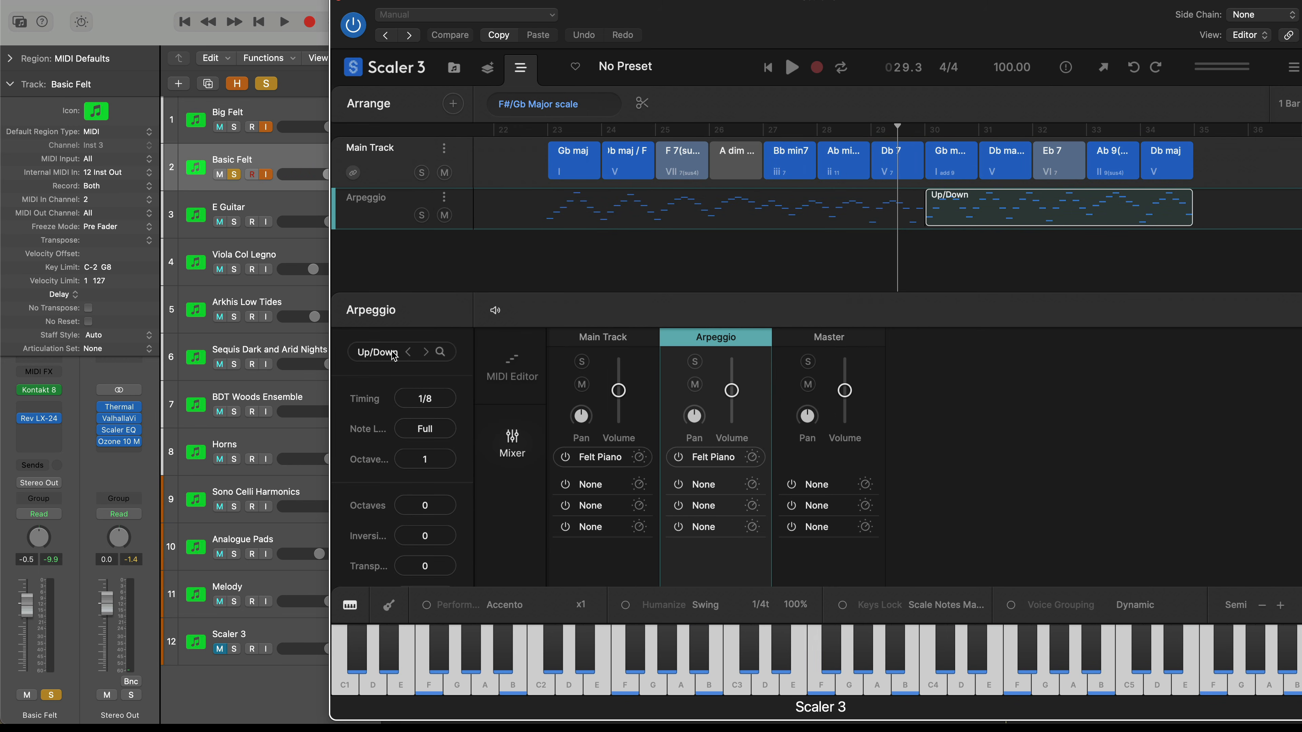
click(379, 351)
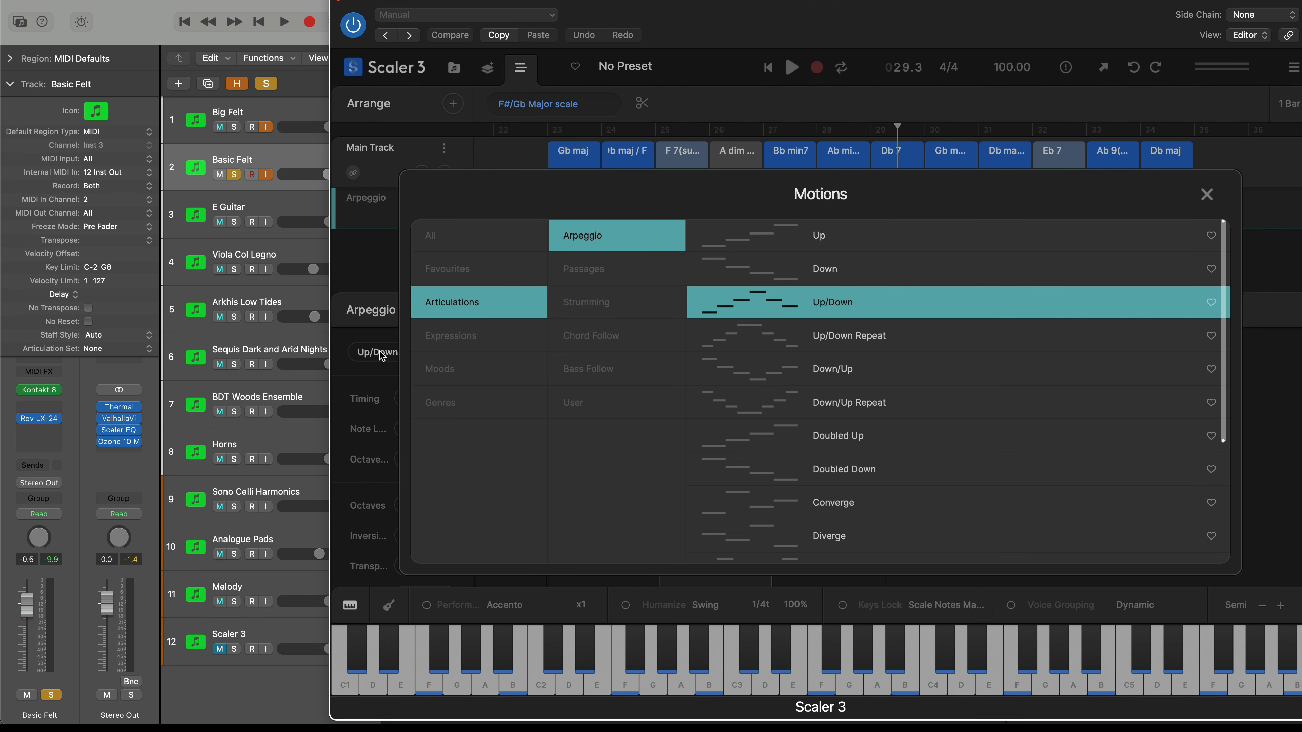
scroll(734, 501, down, 3)
double_click(735, 502)
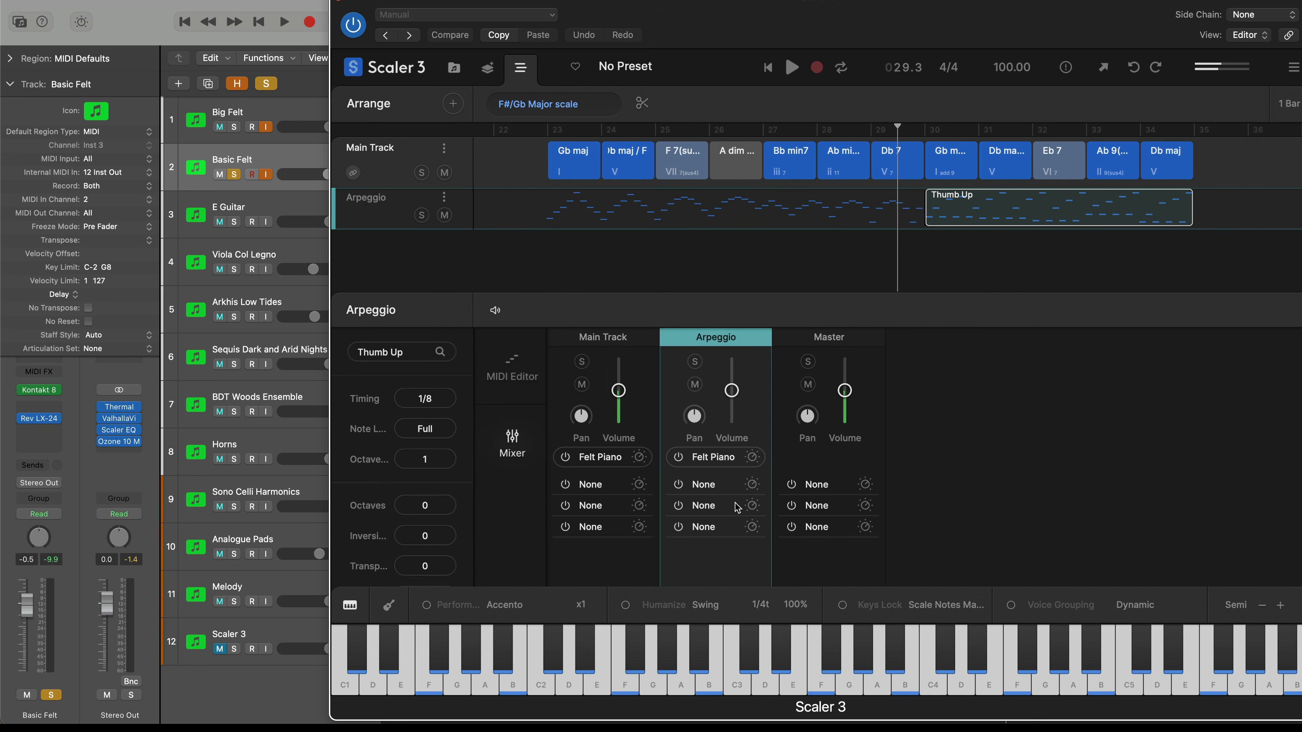
- Play the arrangement across the bar 30 split to hear the changed arpeggio motion, and stop playback
key(space)
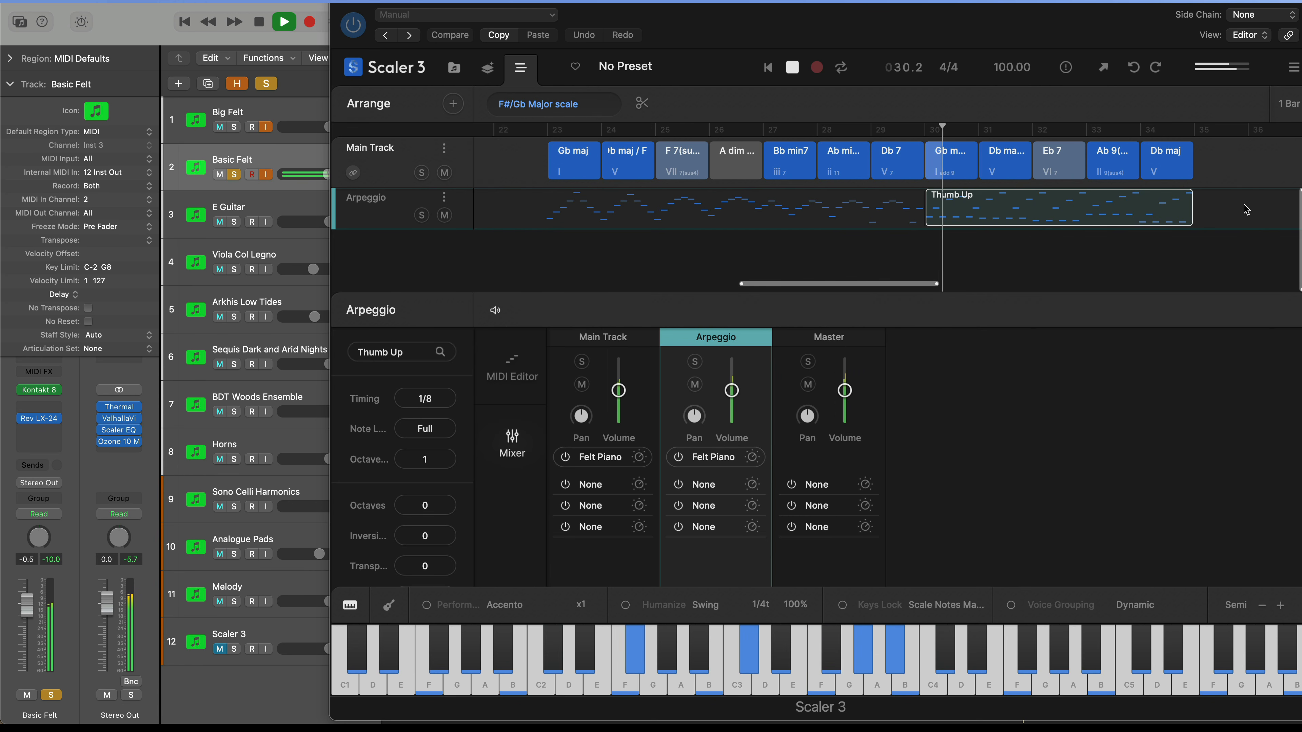
click(1246, 169)
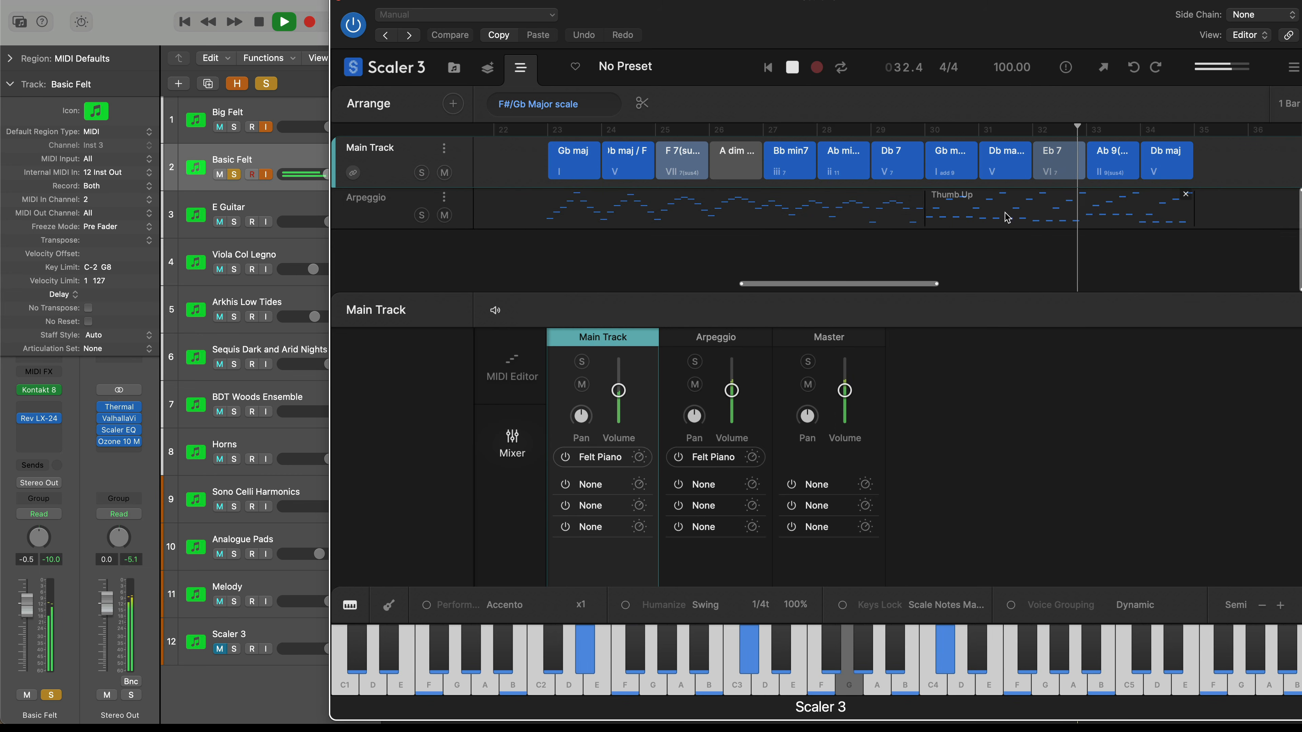
key(space)
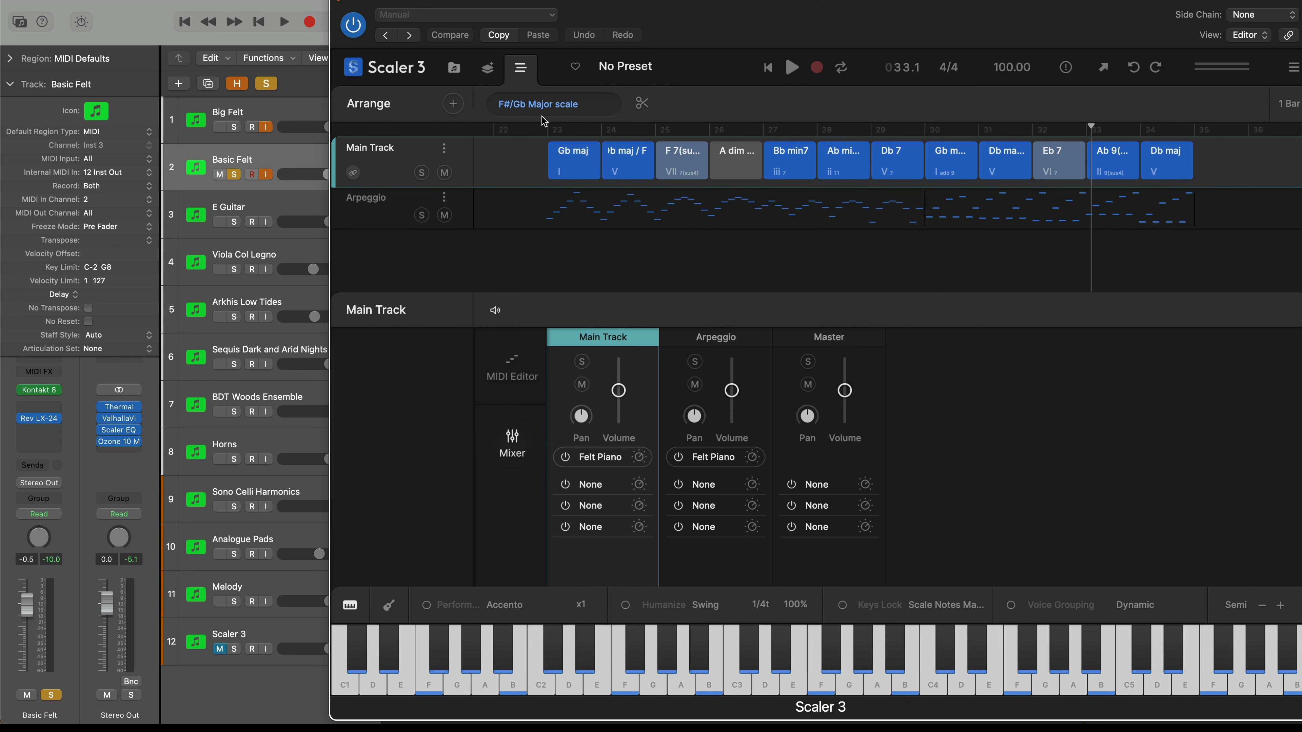
click(954, 172)
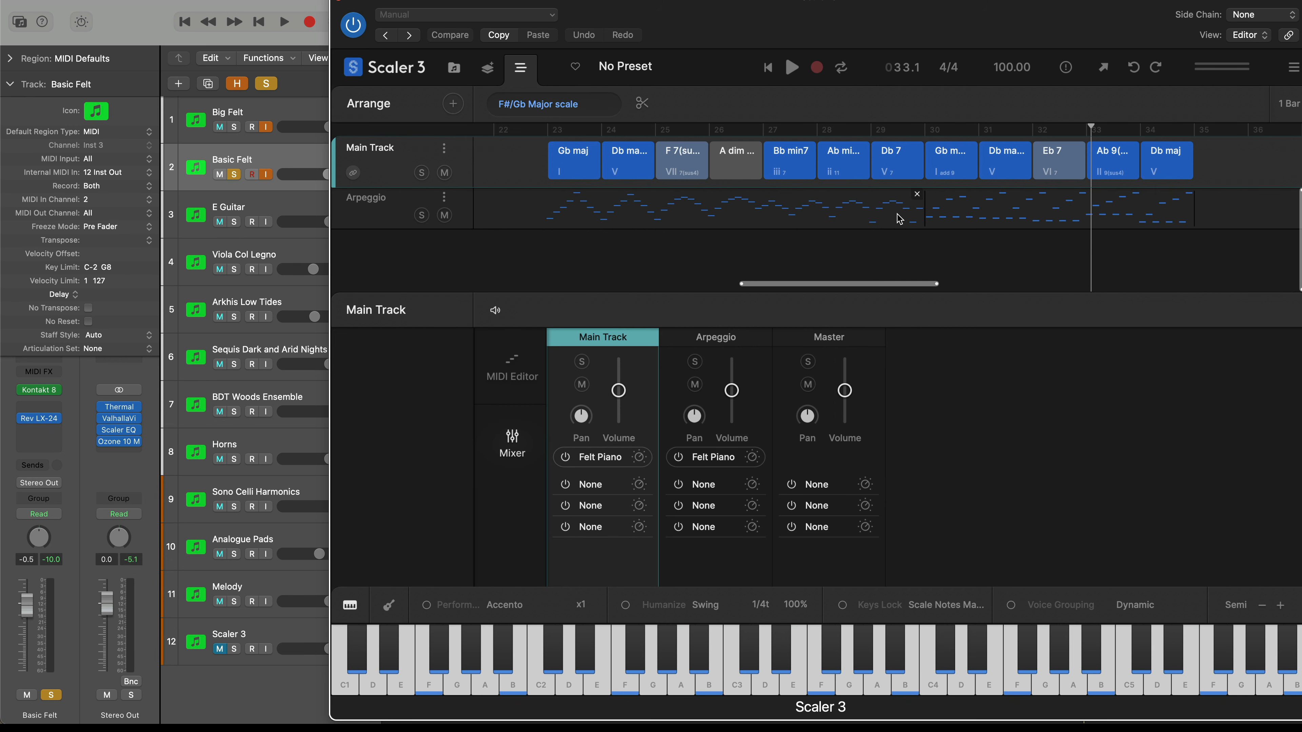
- Add a Performances motion track using Dynamic Performance 8 from the Expressions category
click(454, 104)
click(460, 331)
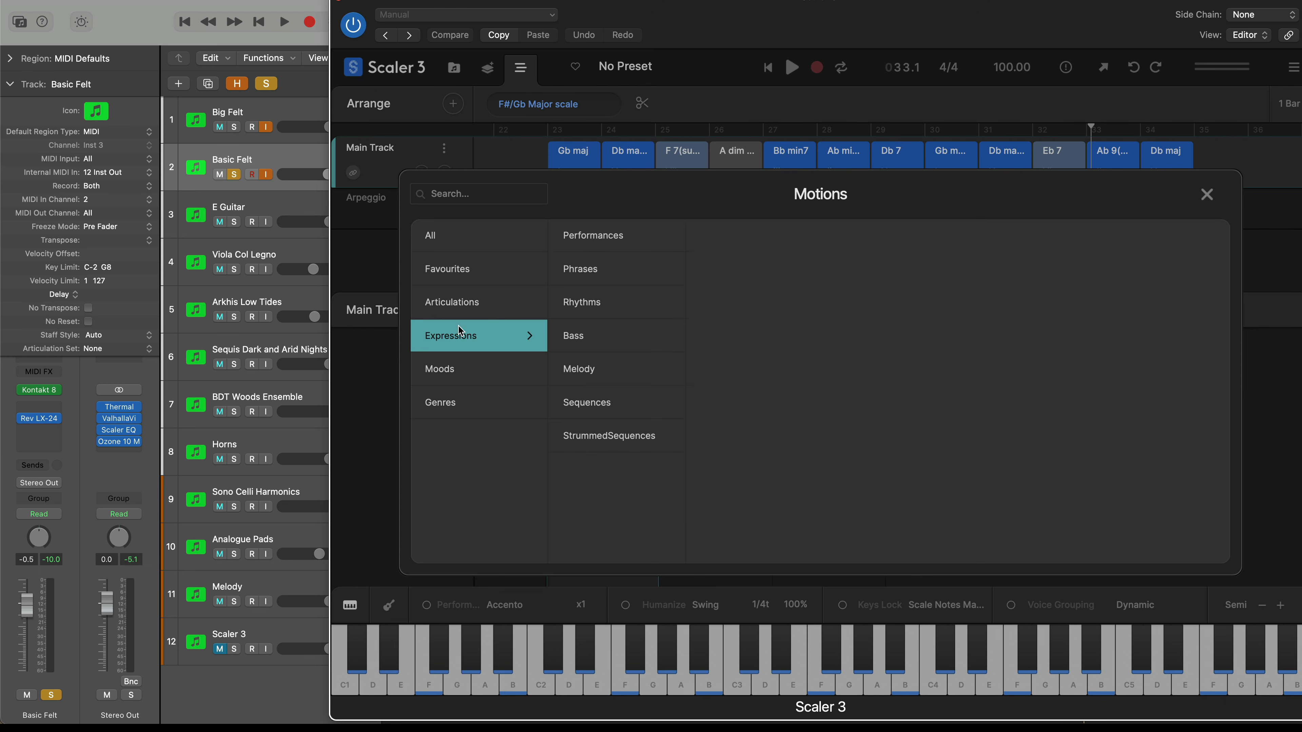
click(612, 241)
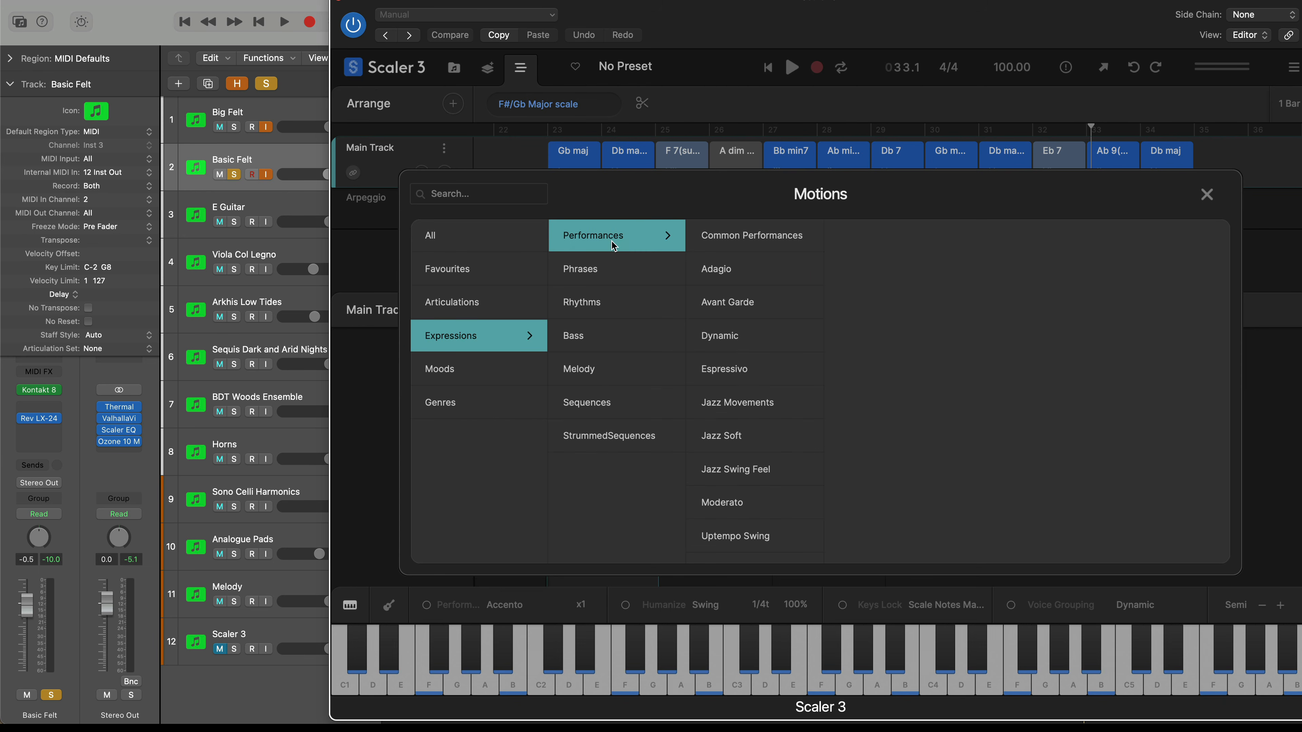
click(733, 343)
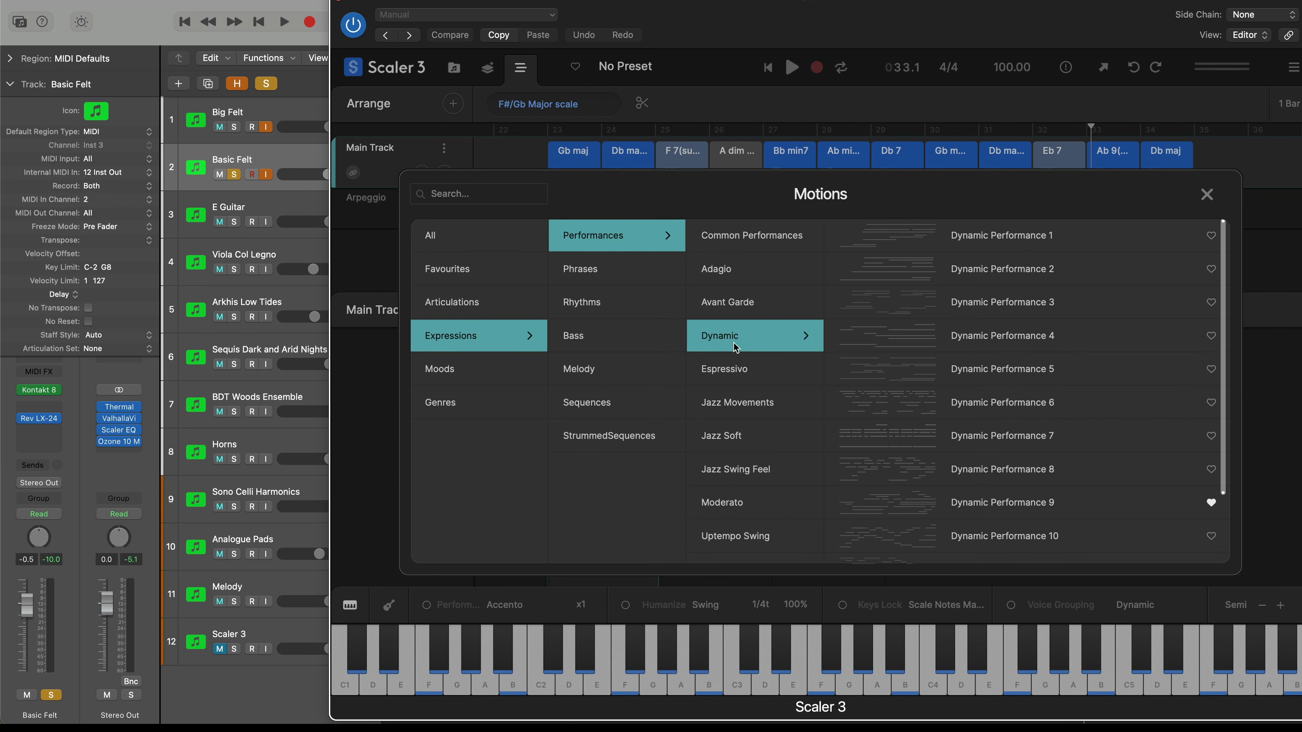
click(877, 469)
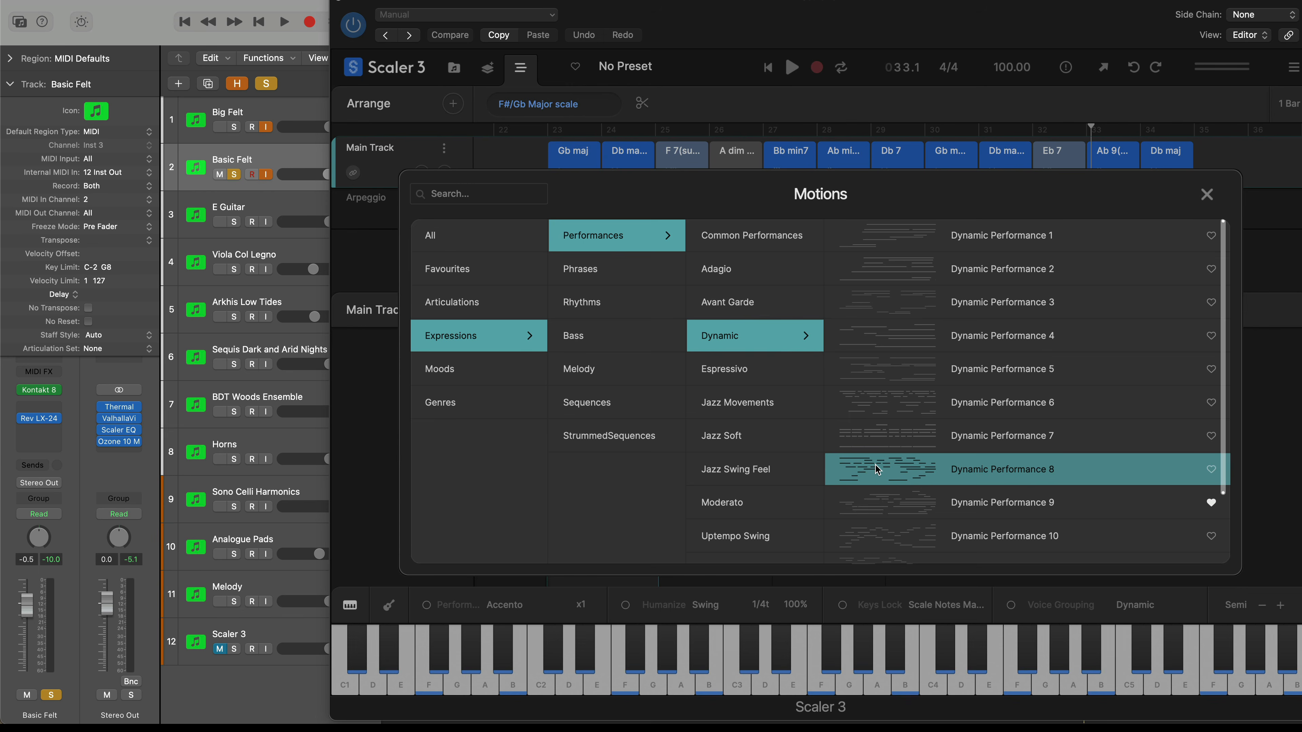
double_click(906, 474)
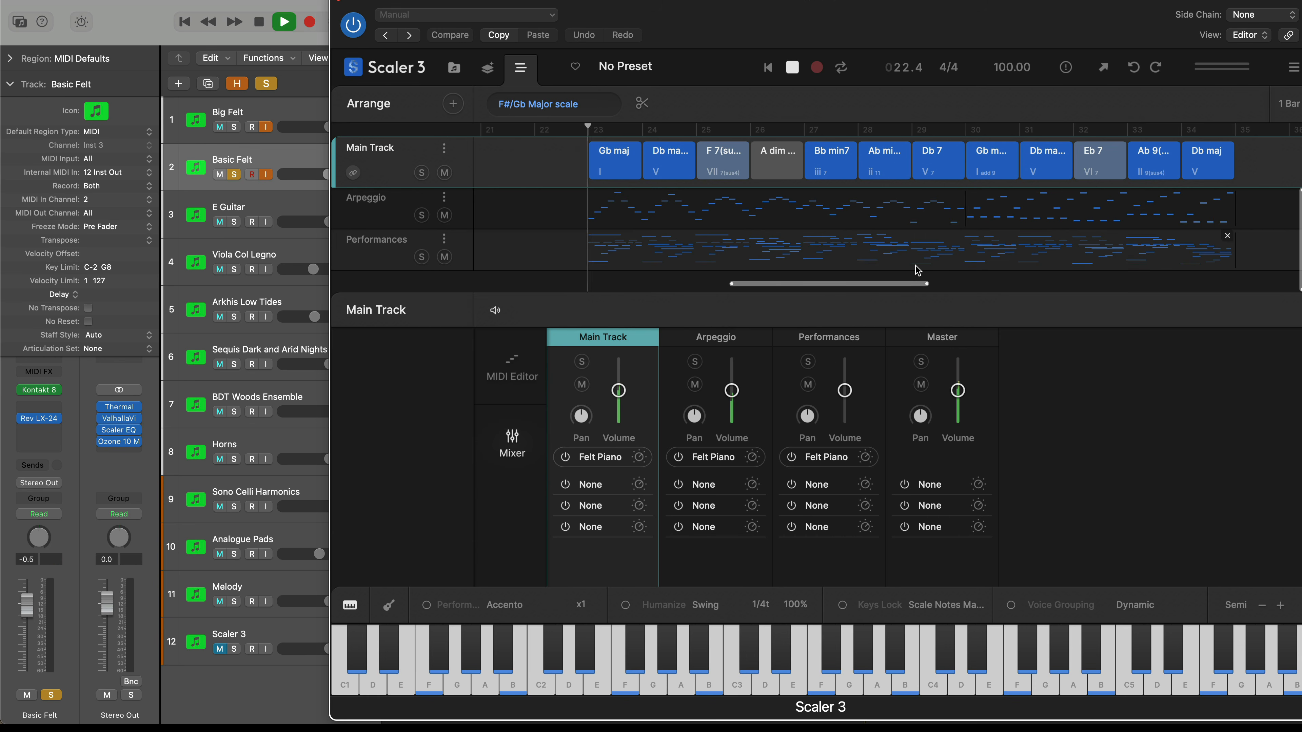
- Stop playback and set the Performances track's MIDI channel in Scaler 3 to Midi Ch: 3
click(721, 258)
click(445, 240)
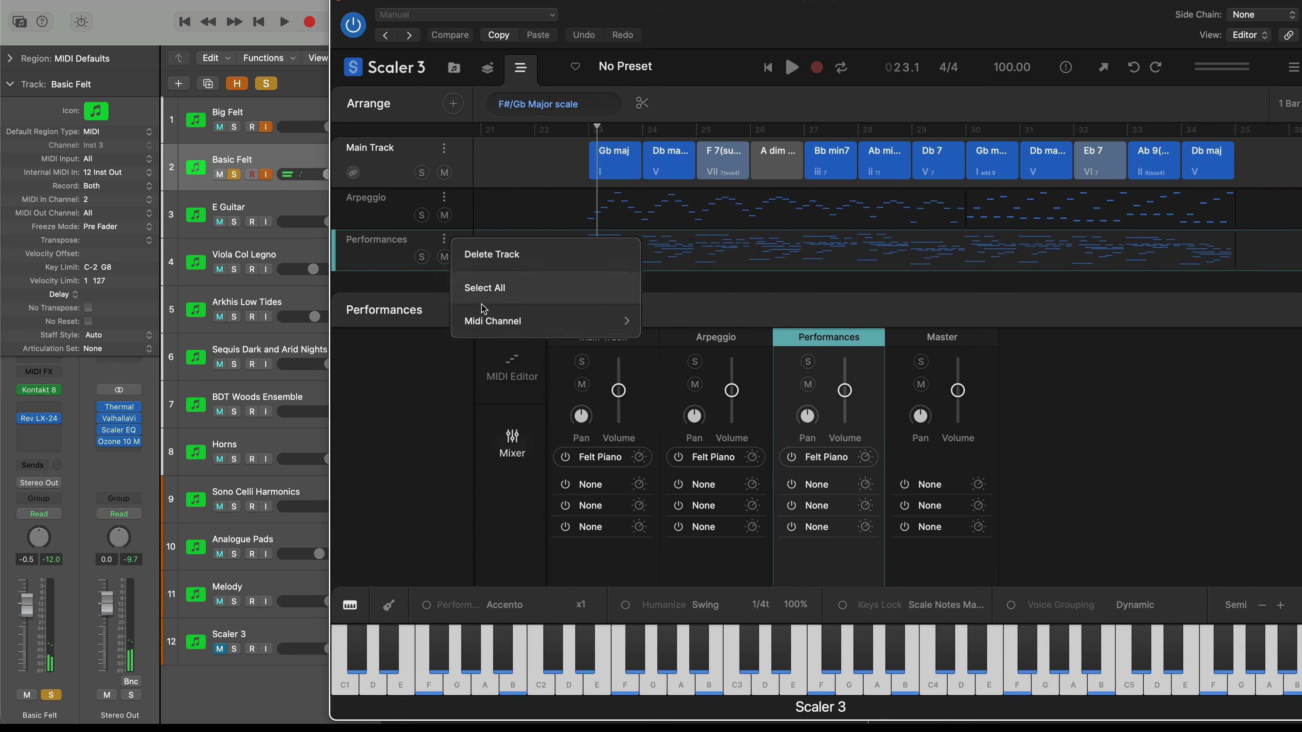
mouse_move(613, 321)
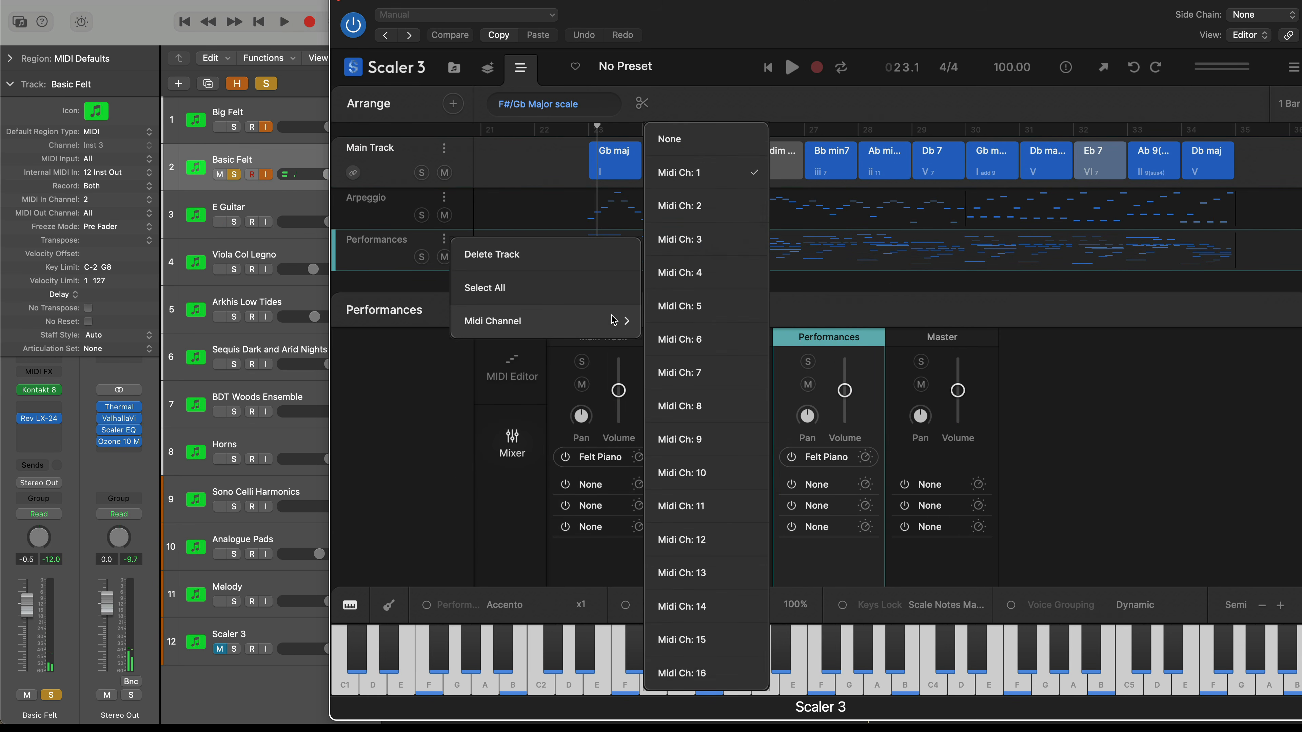
click(706, 237)
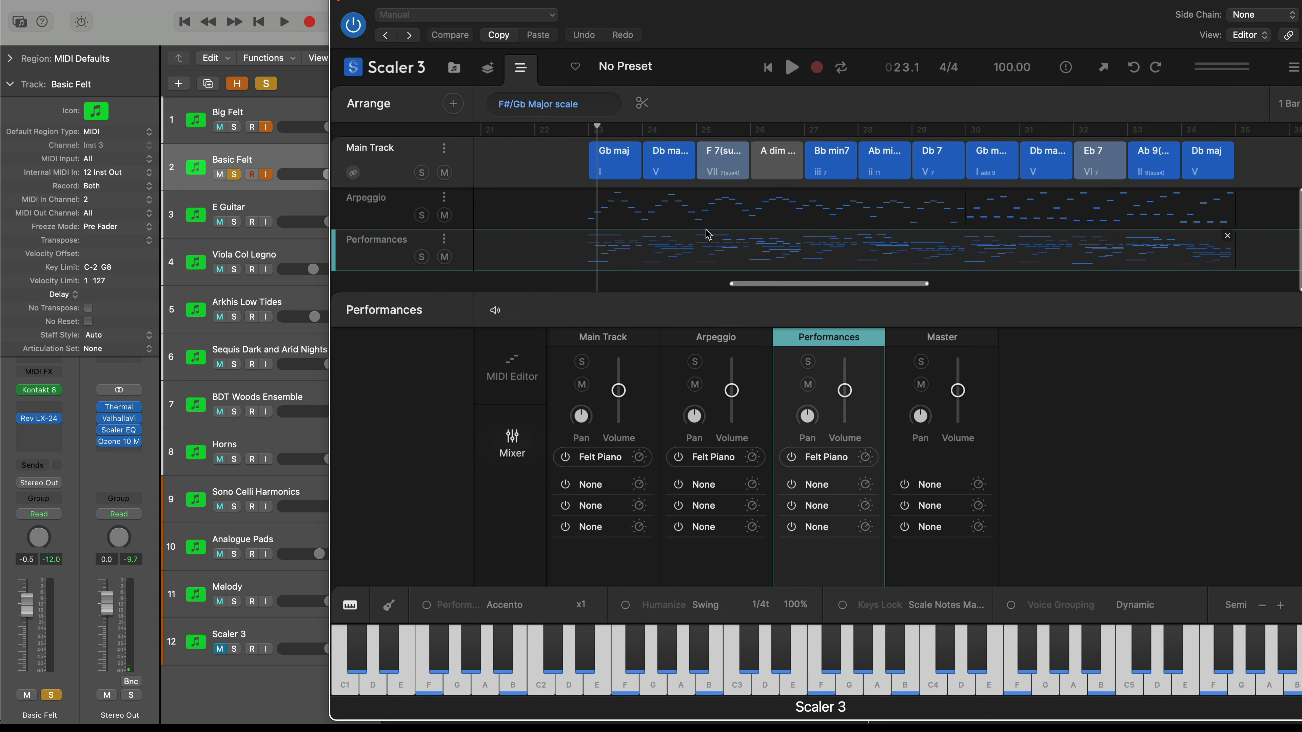
- Clear the Basic Felt solo, set E Guitar's MIDI In Channel to 3 and check its Internal MIDI In uses the Scaler 3 instrument output
click(234, 222)
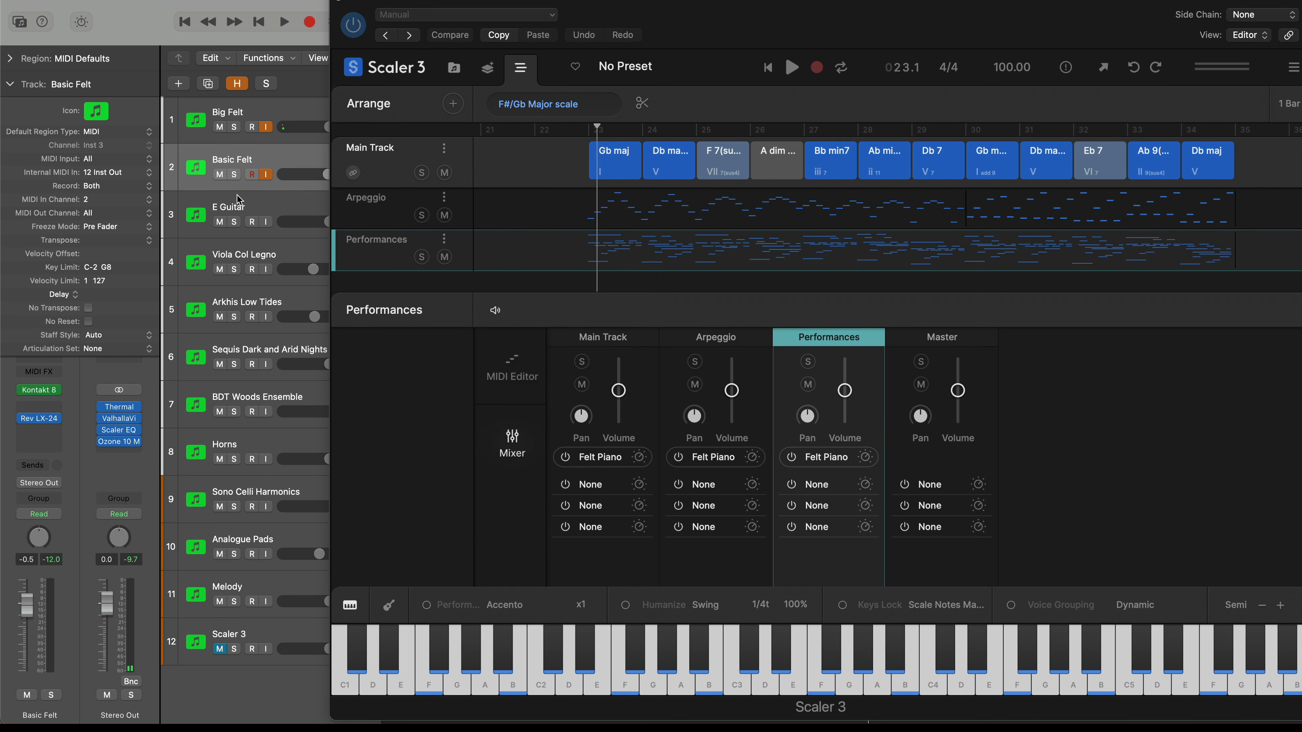
click(270, 210)
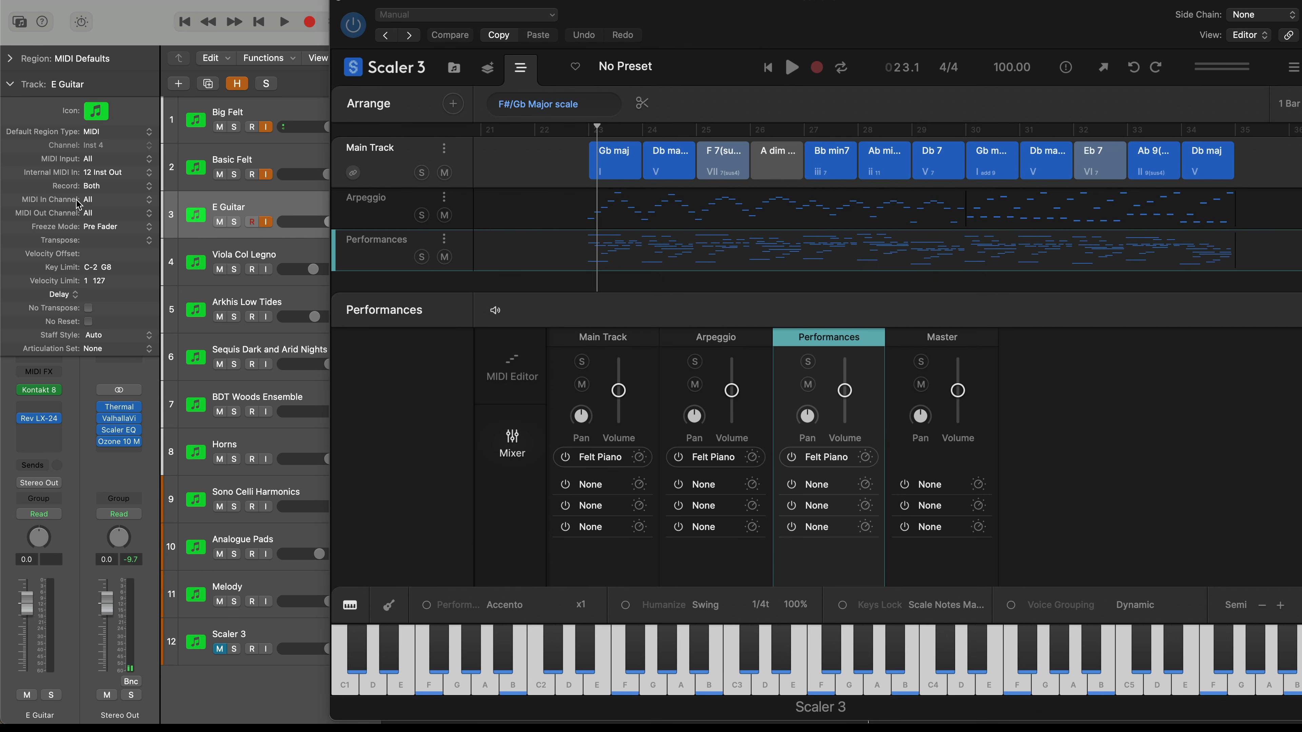
click(87, 200)
click(105, 242)
click(107, 178)
mouse_move(127, 223)
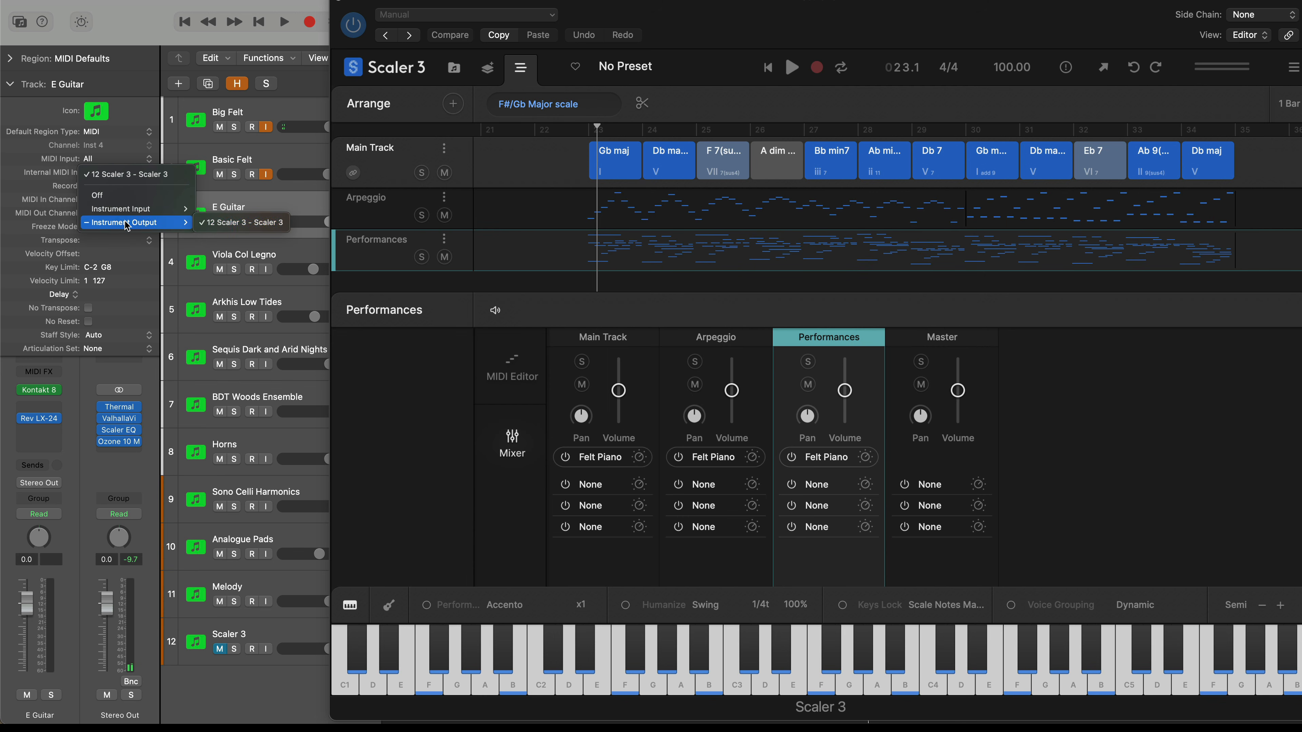
click(301, 139)
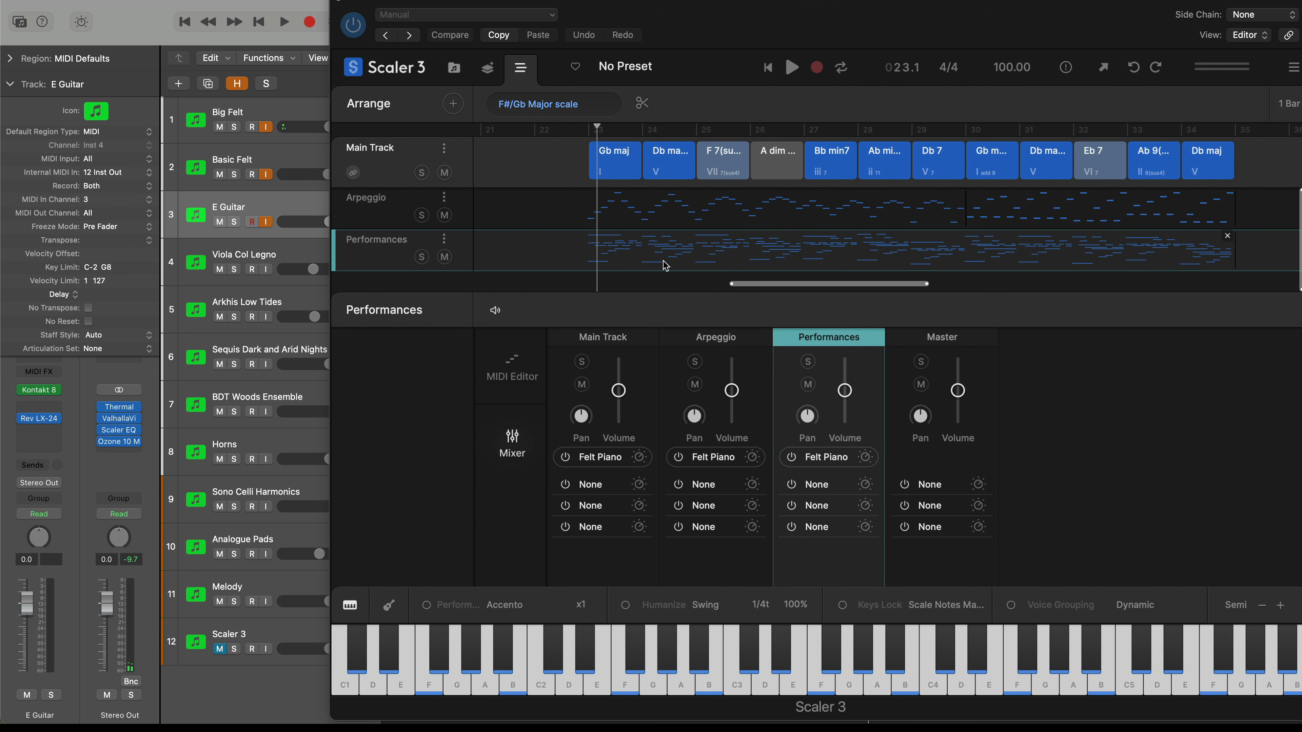
- Play the arrangement, soloing E Guitar to hear its part before hearing it with the other instruments
key(space)
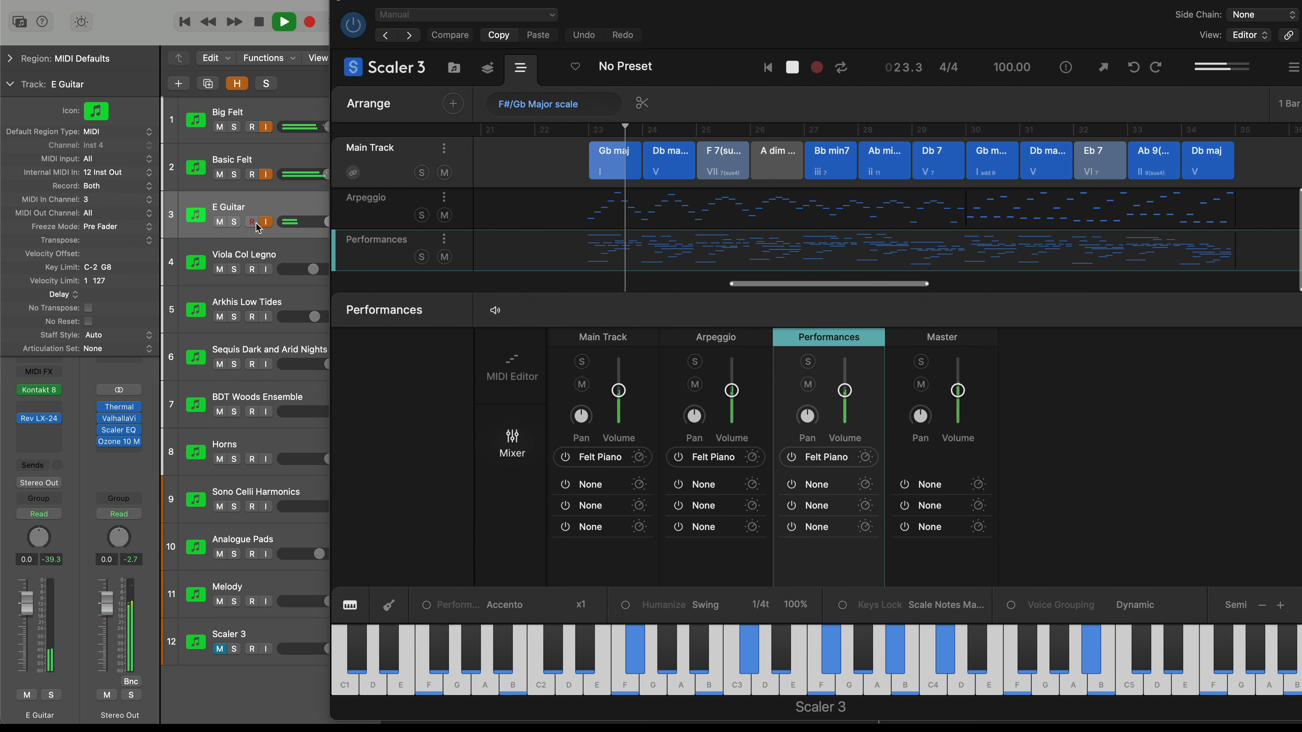
click(234, 222)
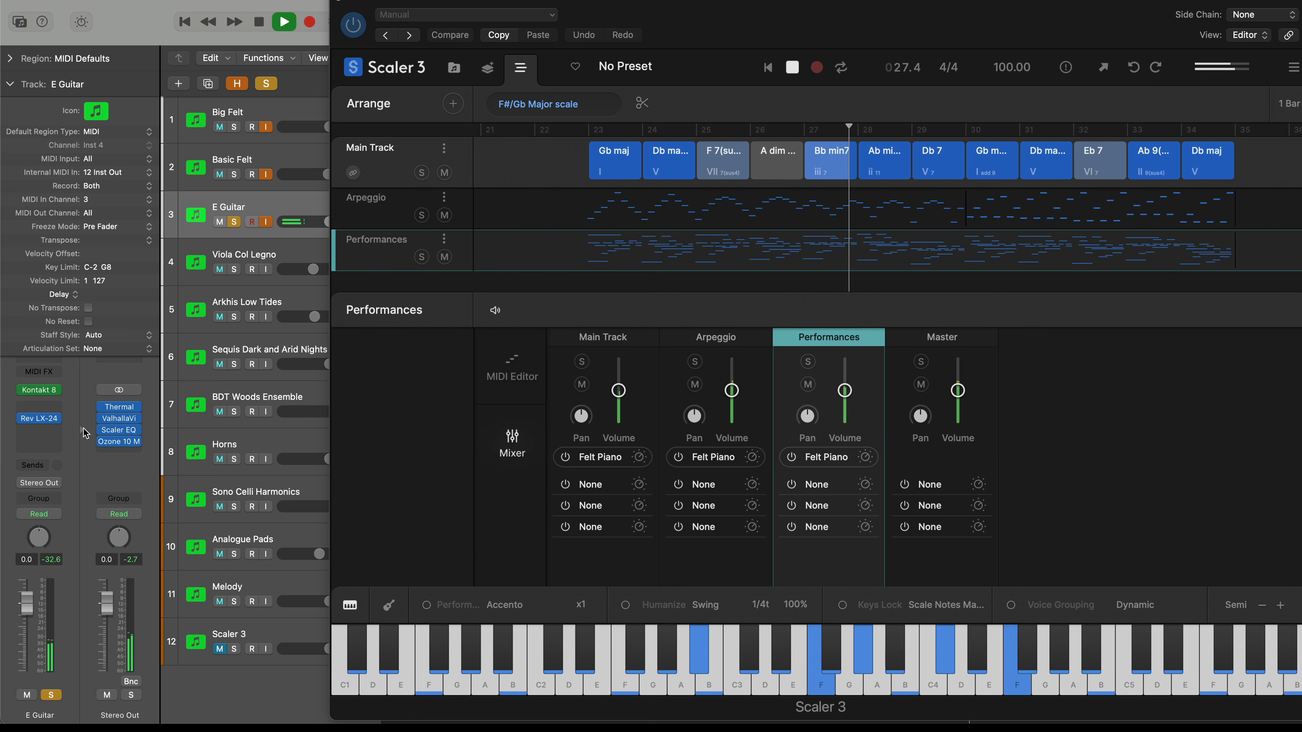
click(266, 84)
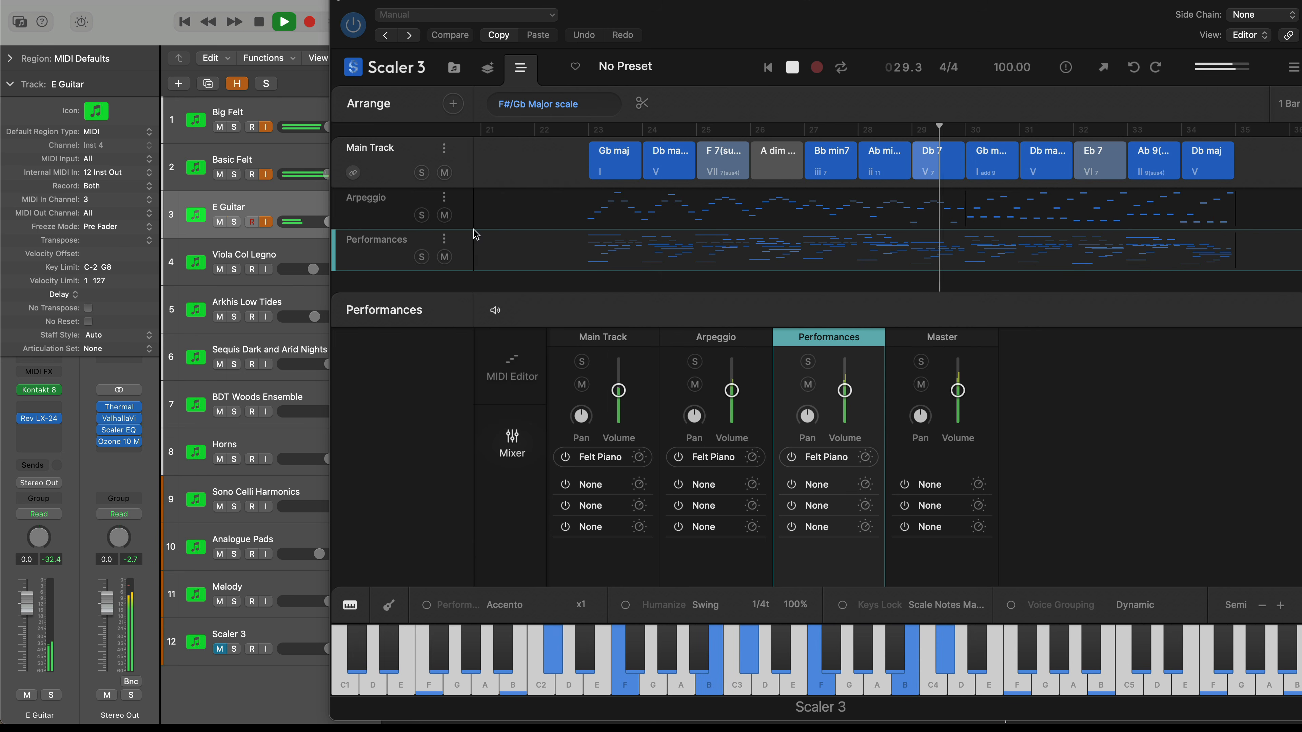
click(838, 250)
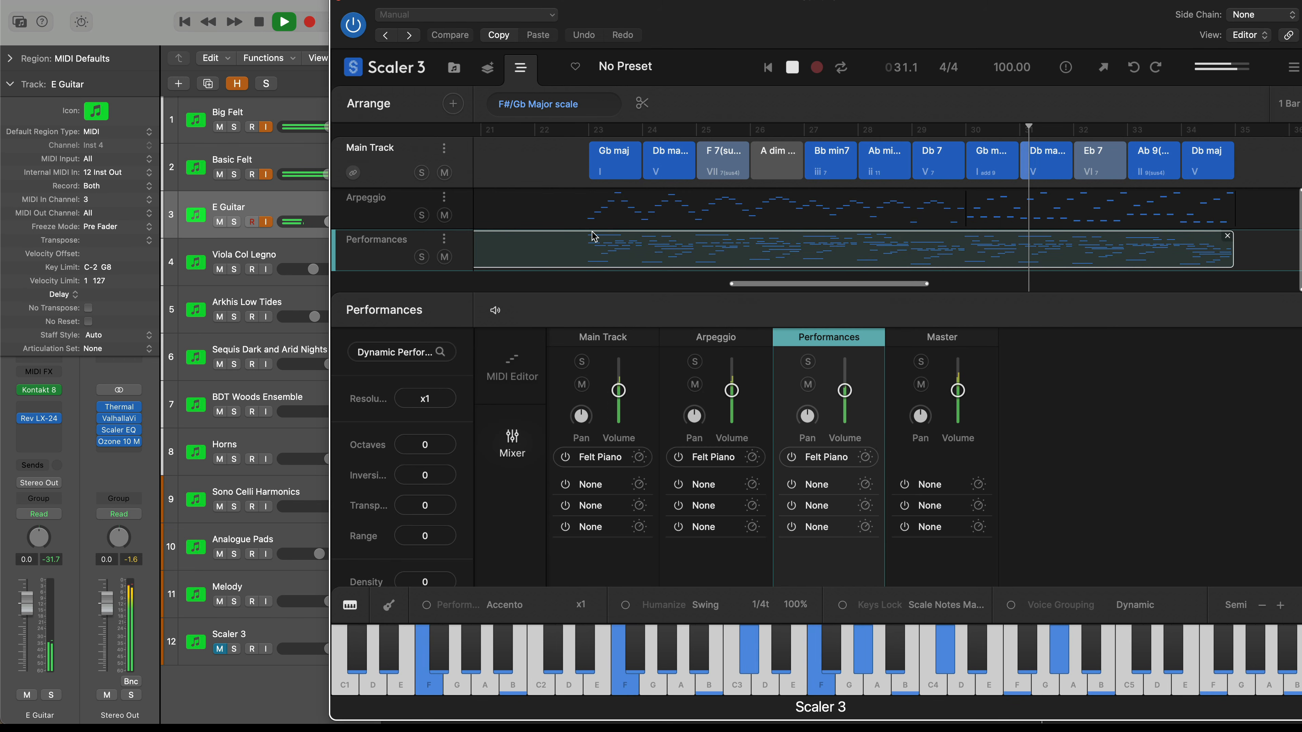
key(space)
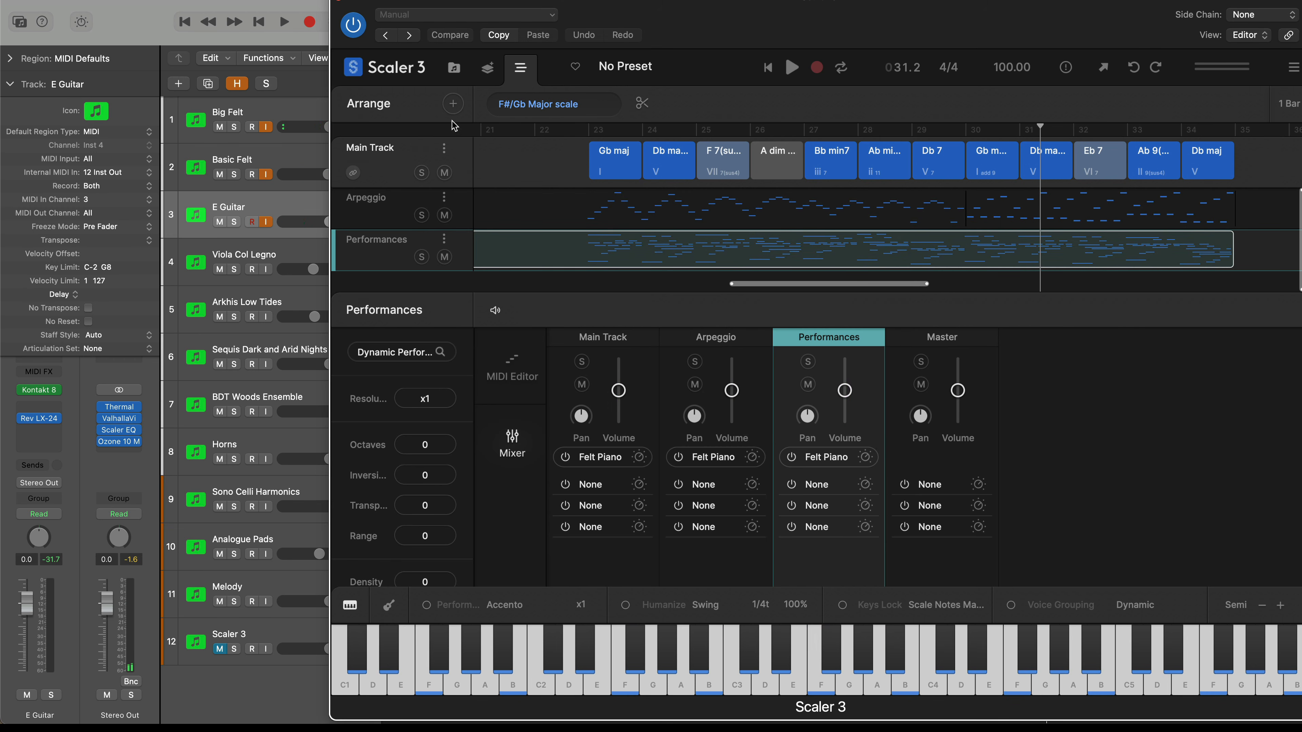
- Add a Passages motion track using Passage 1 from the Articulations category
click(453, 104)
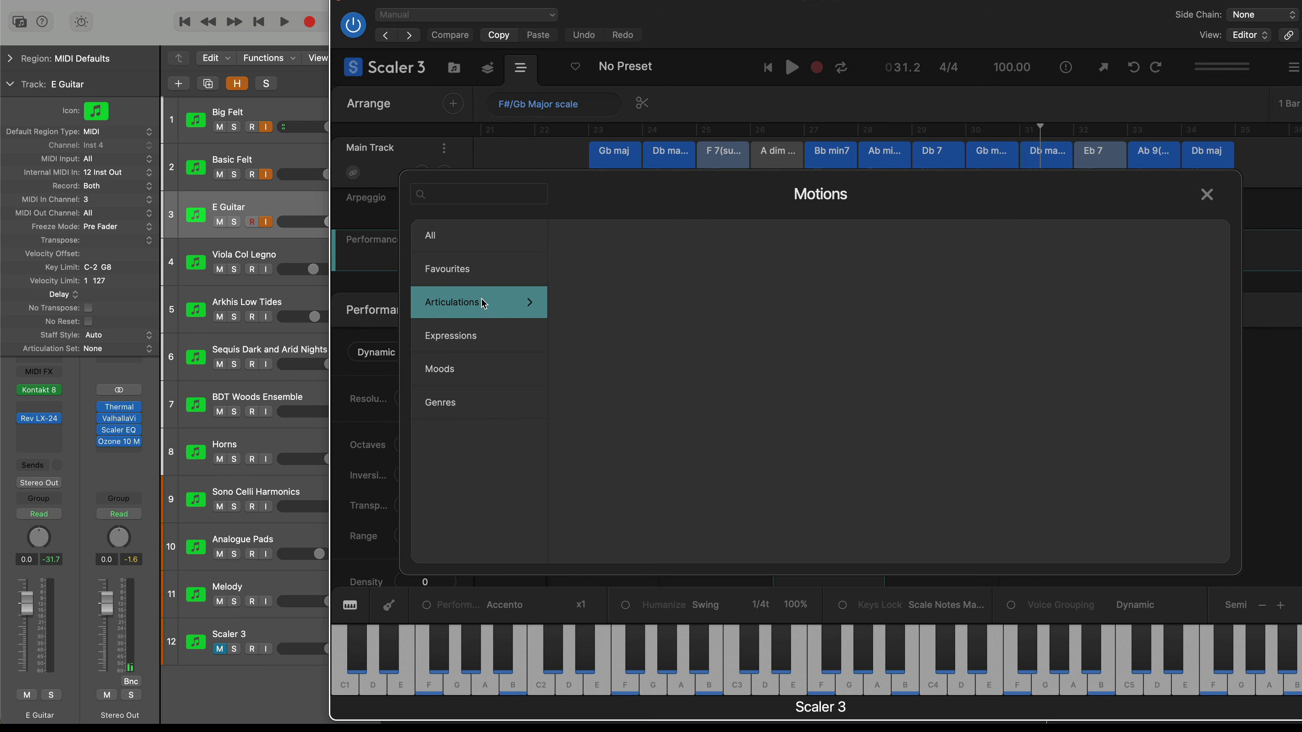
click(478, 292)
click(578, 272)
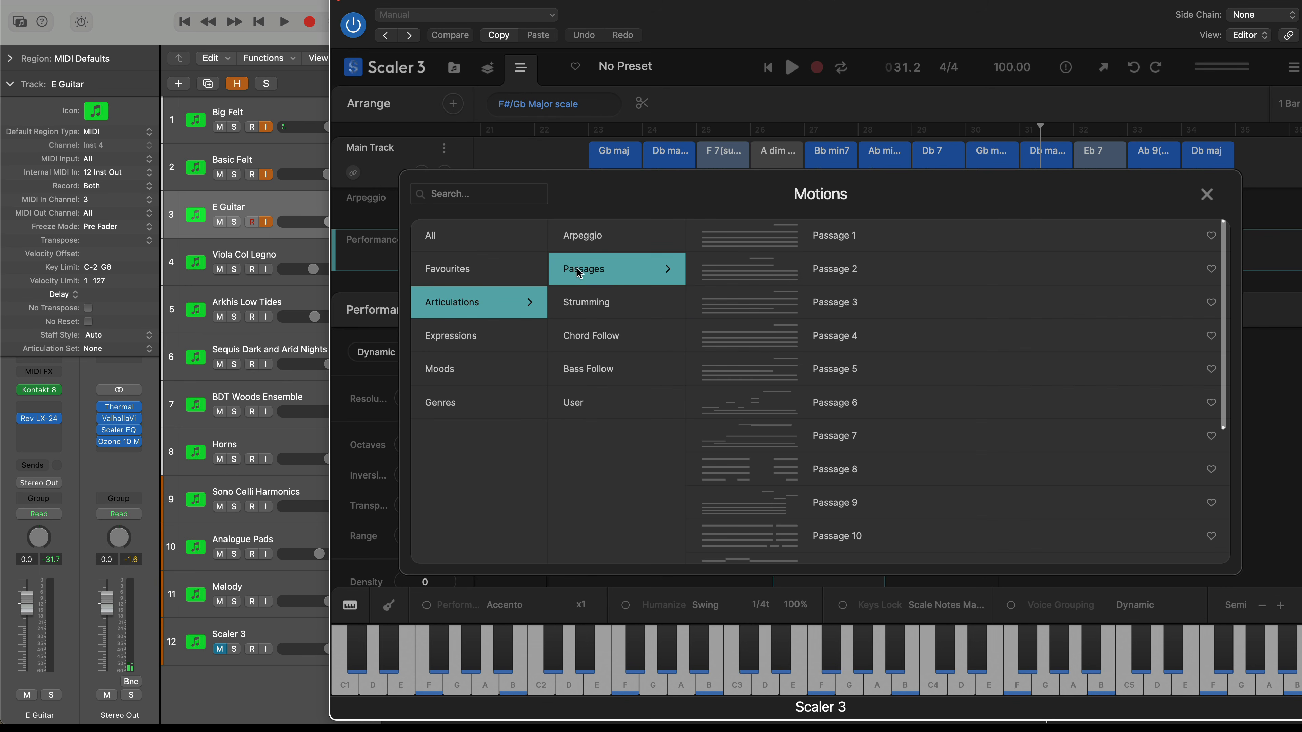
click(754, 250)
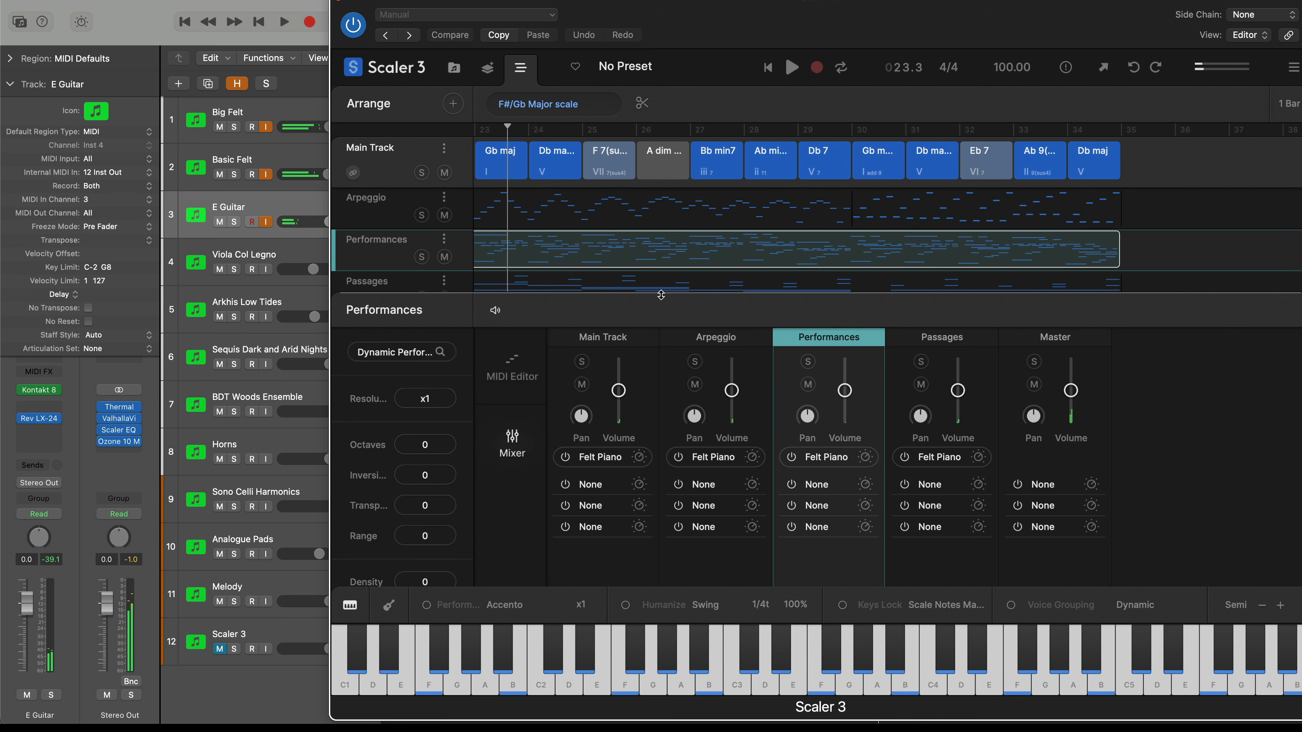
- Play the arrangement and examine the notes of the Passages clip in the MIDI editor
key(space)
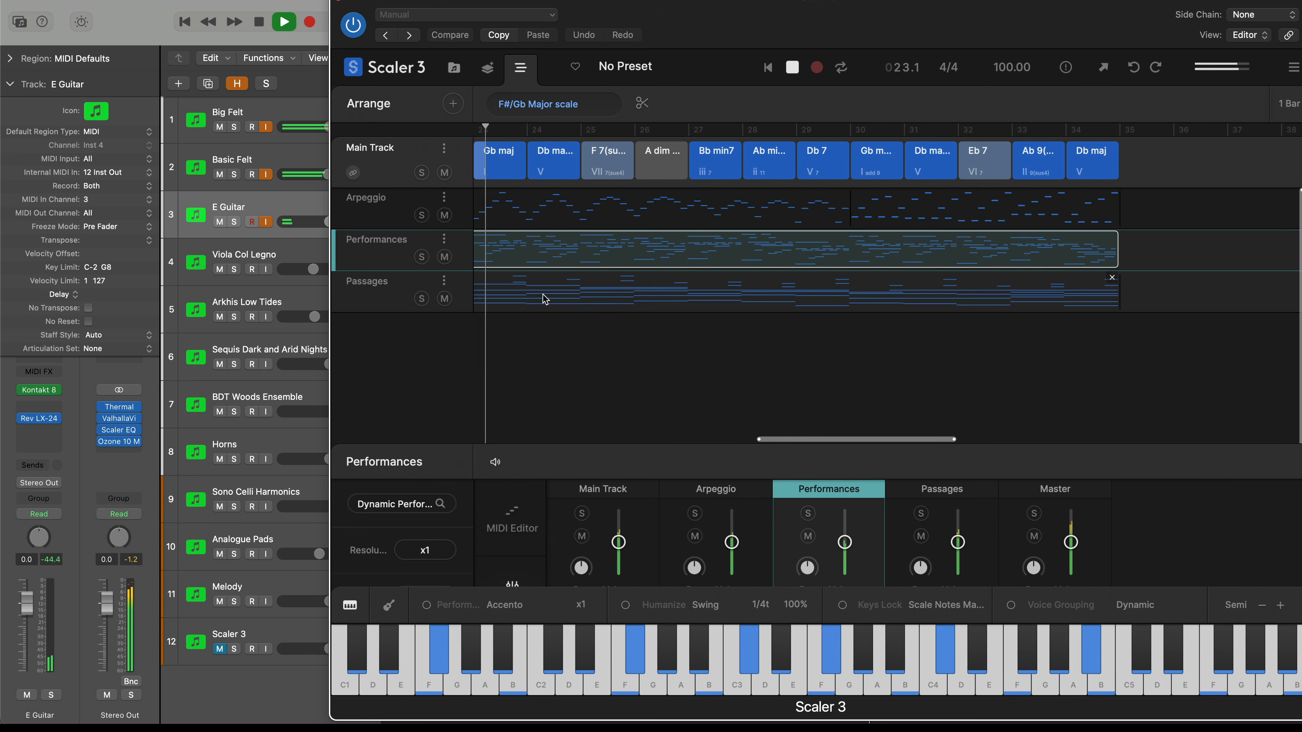
click(541, 298)
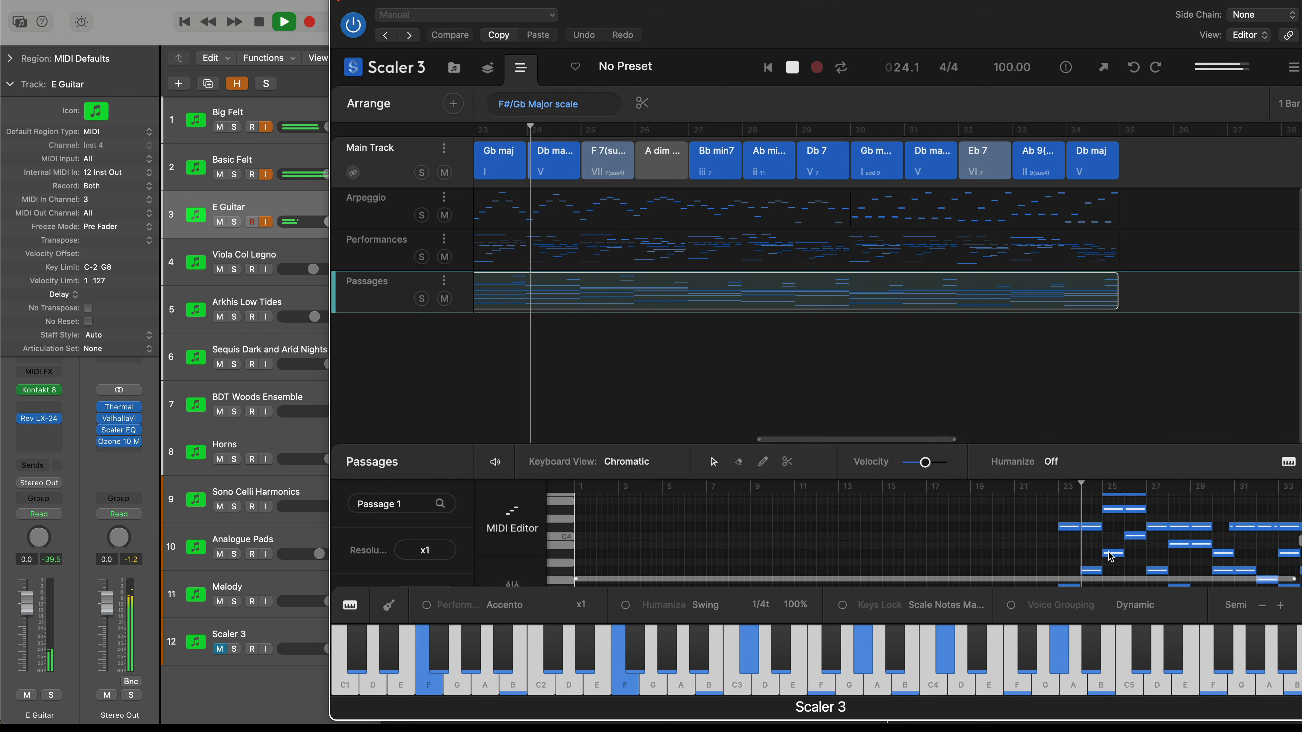
scroll(1140, 549, up, 3)
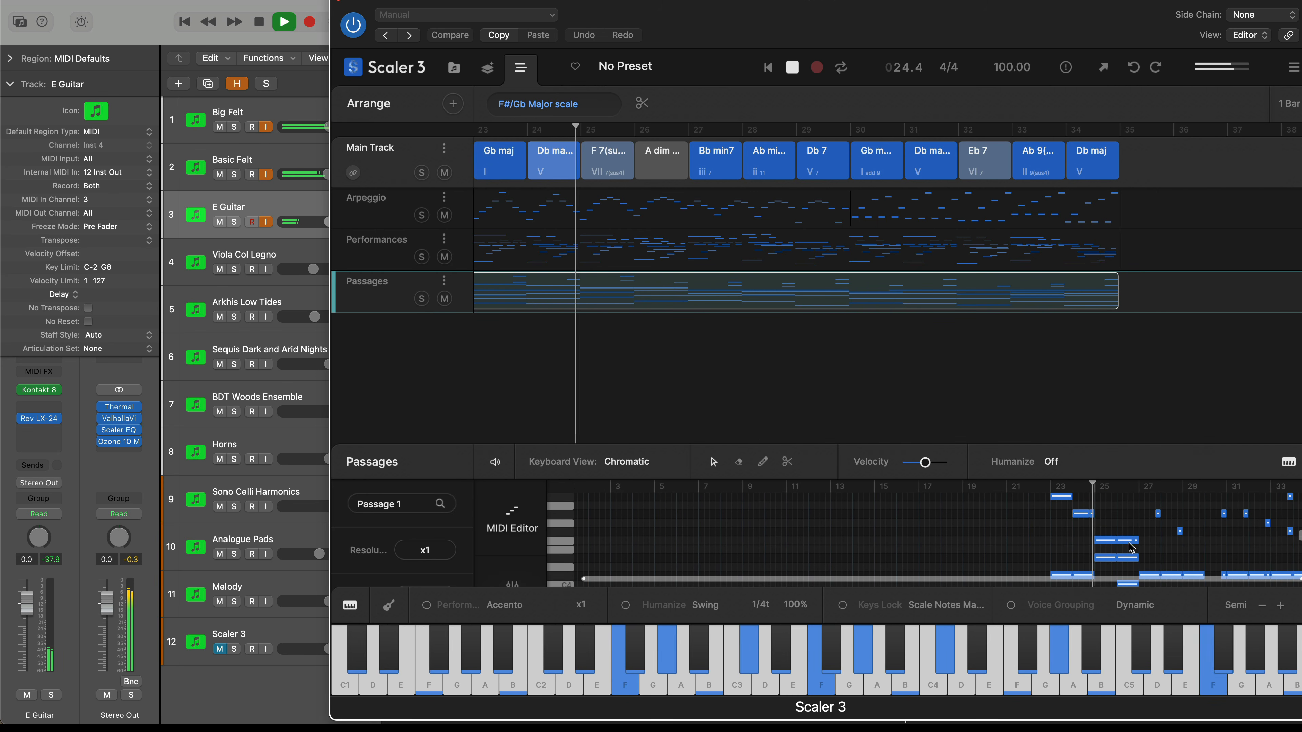
key(space)
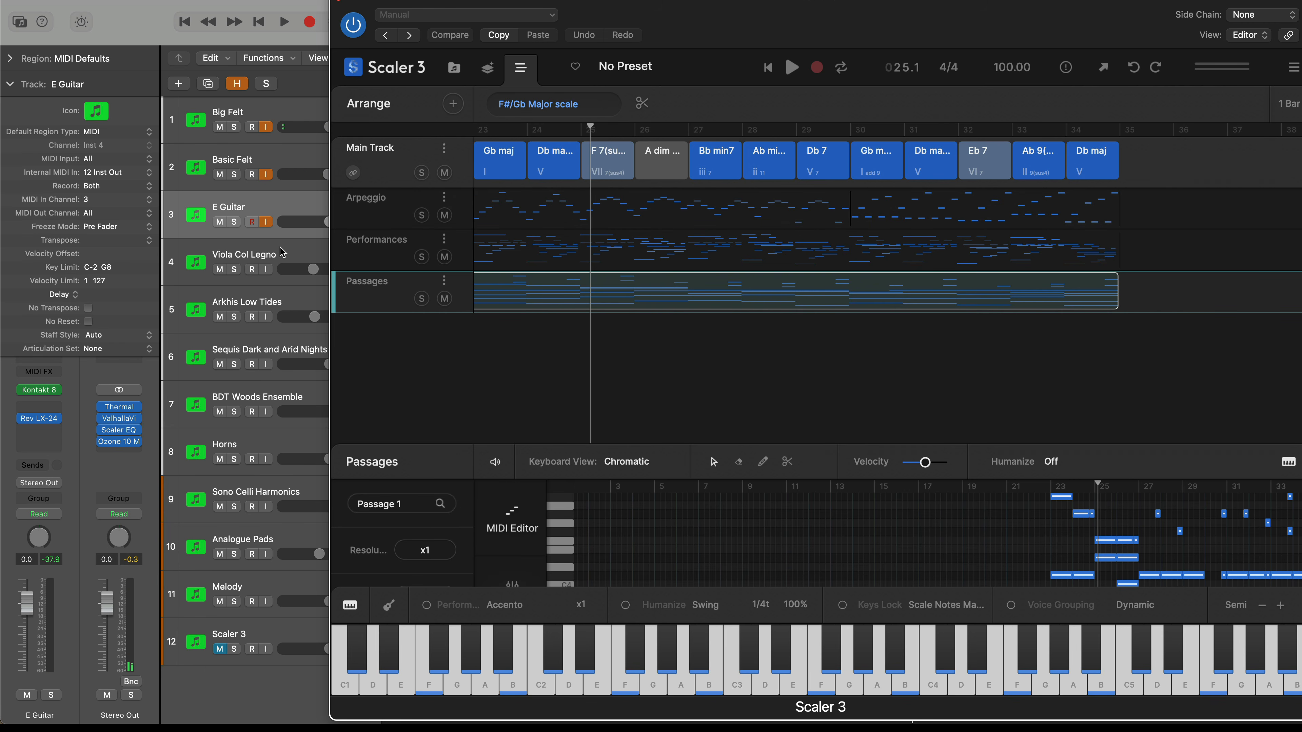
- Set the Passages track's MIDI channel in Scaler 3 to Midi Ch: 4
click(444, 281)
mouse_move(492, 355)
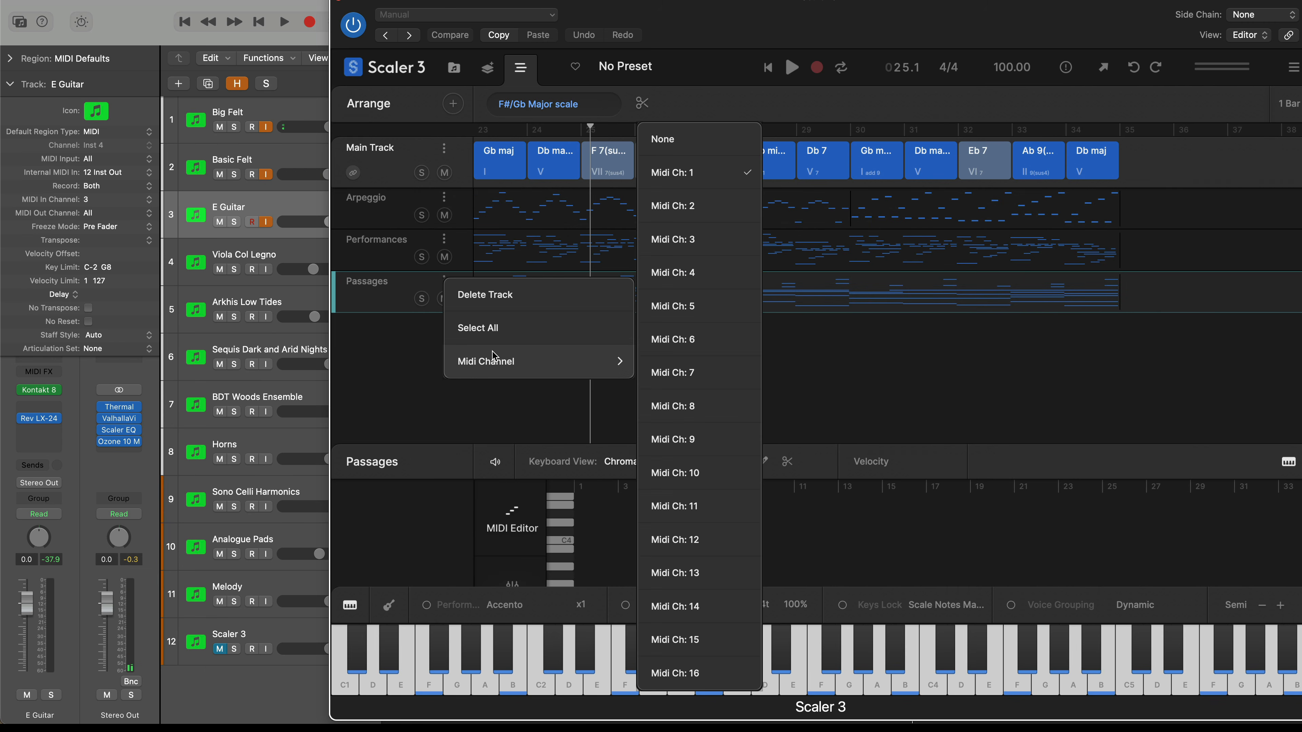
click(673, 239)
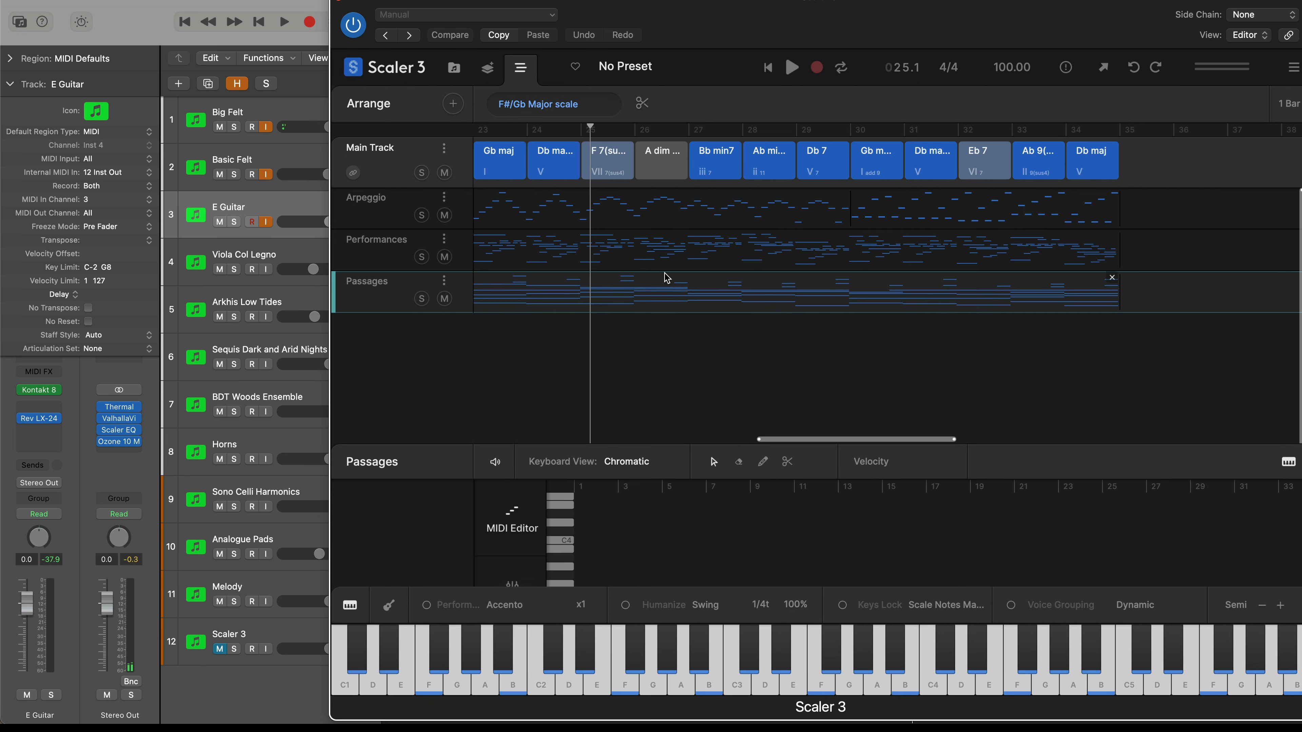
- Set the Viola Col Legno track's MIDI In Channel to 4 and solo the track during playback to hear its passage
click(276, 266)
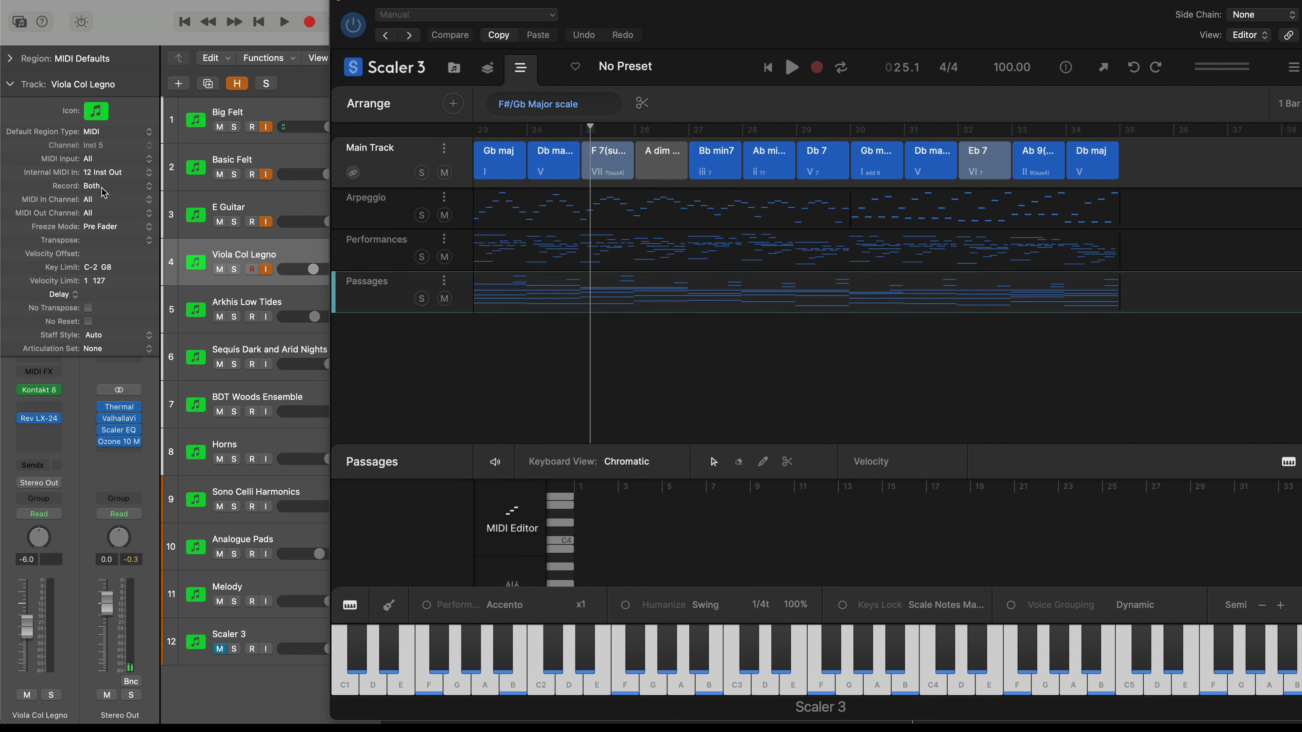
click(103, 199)
click(115, 255)
click(113, 180)
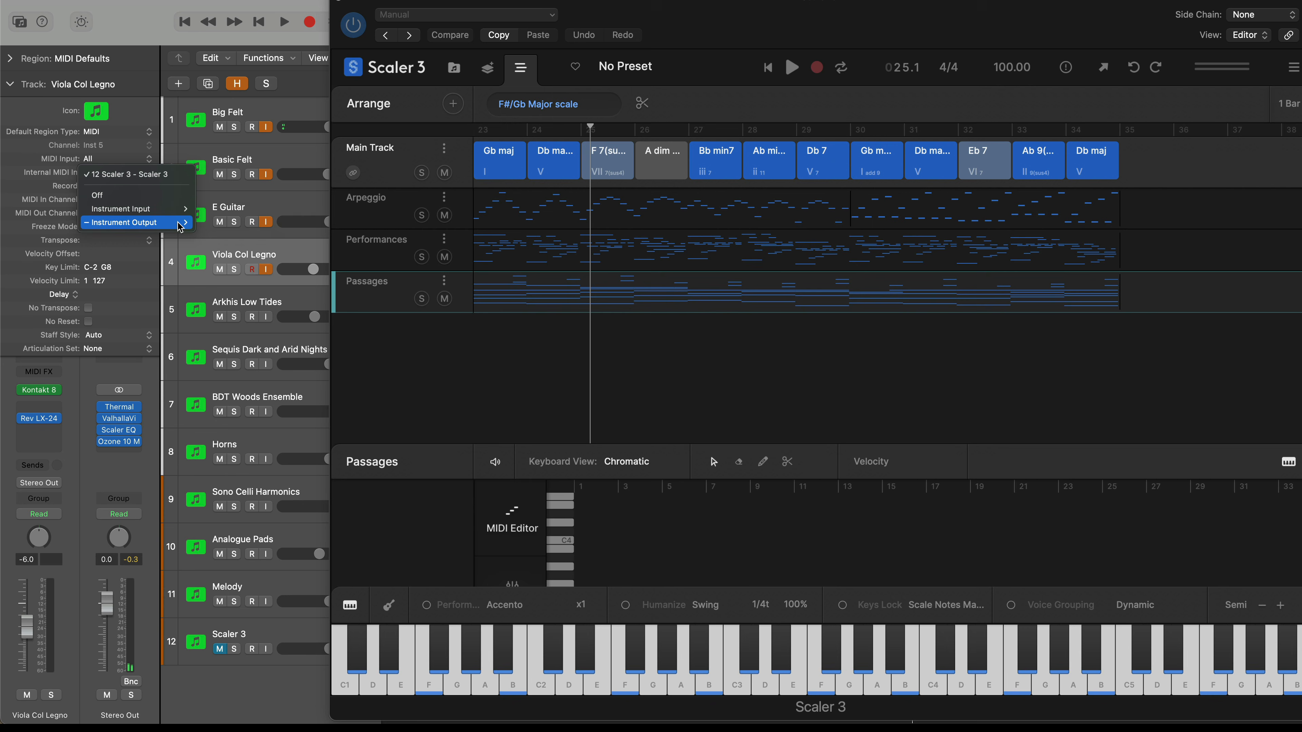
mouse_move(181, 224)
click(270, 57)
key(space)
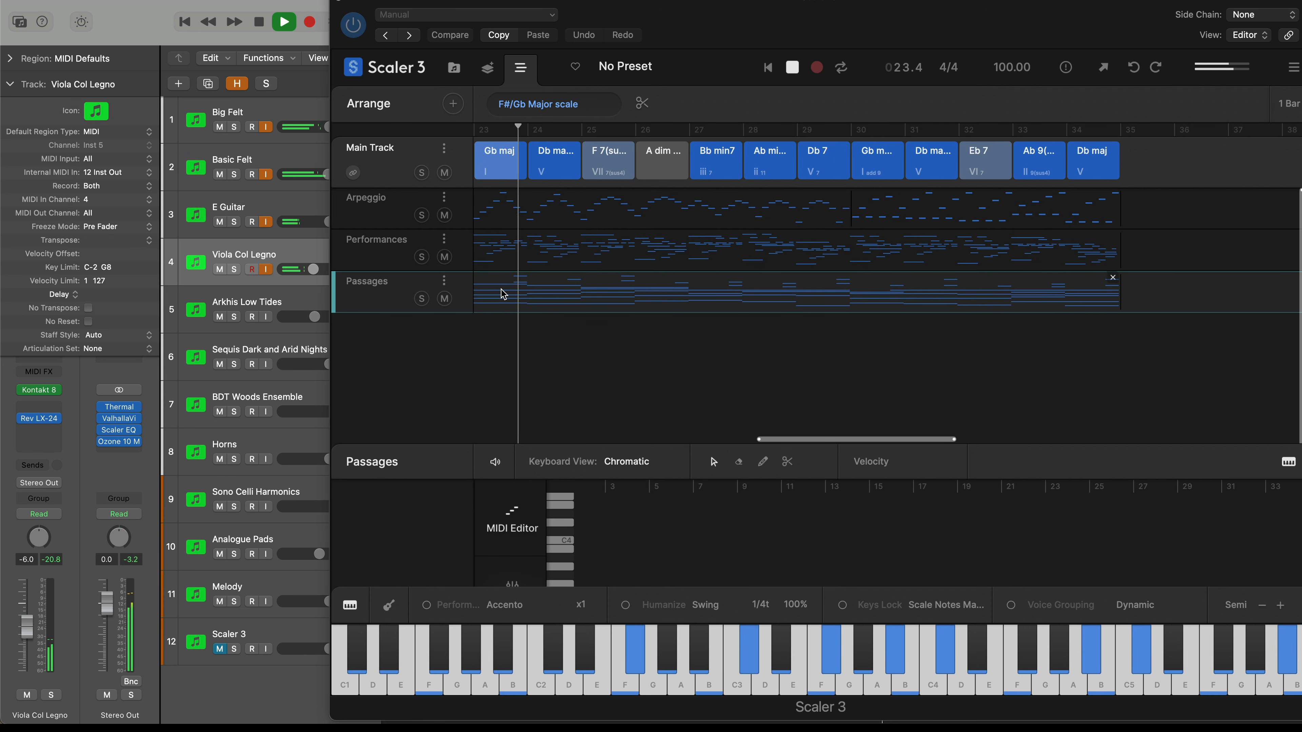
click(233, 270)
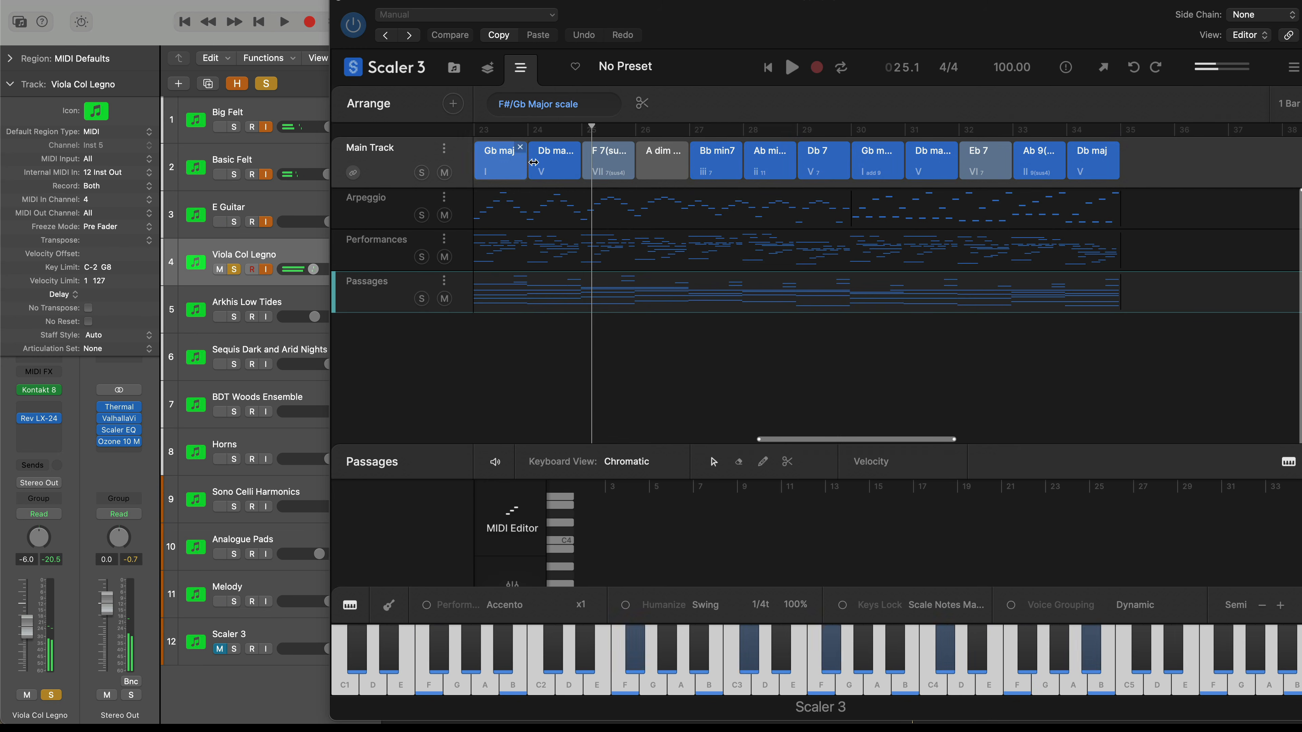
- Split the Passages clip at every chord boundary from bar 24 to bar 34 so each chord has its own clip
click(642, 102)
click(544, 291)
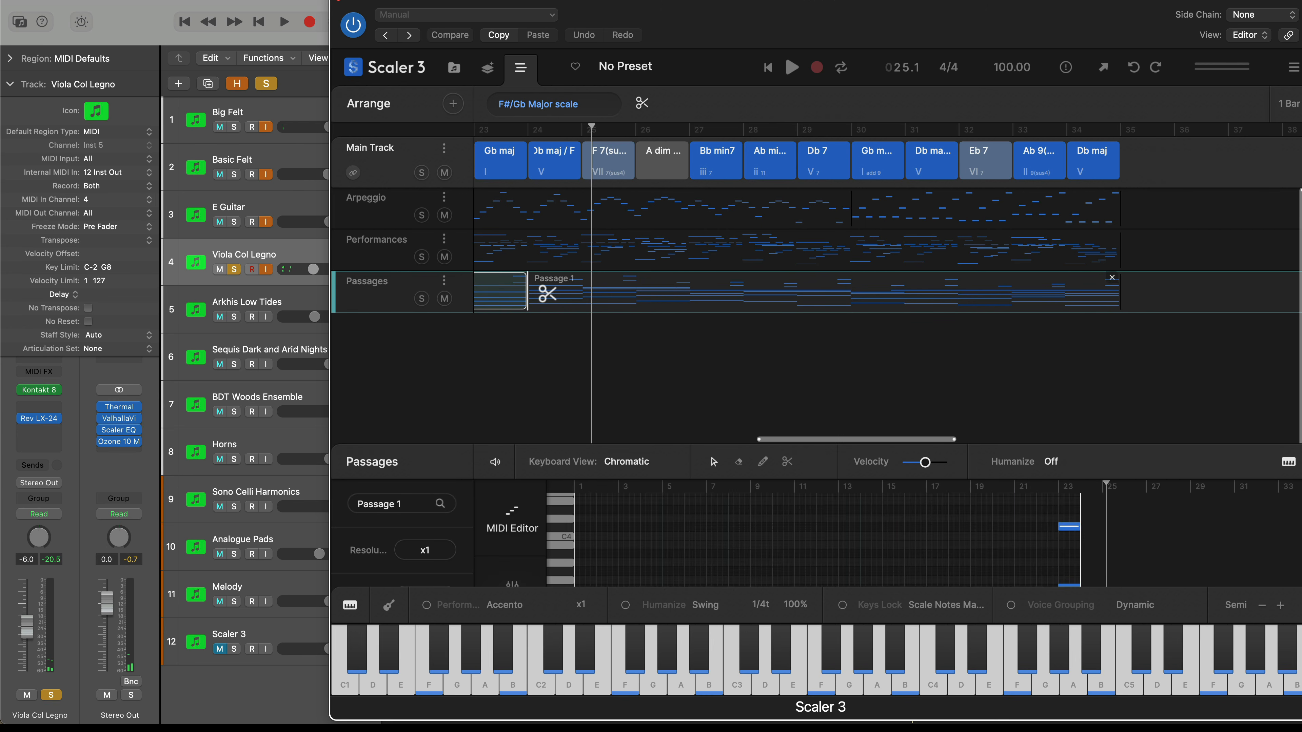
click(584, 293)
click(635, 295)
click(689, 295)
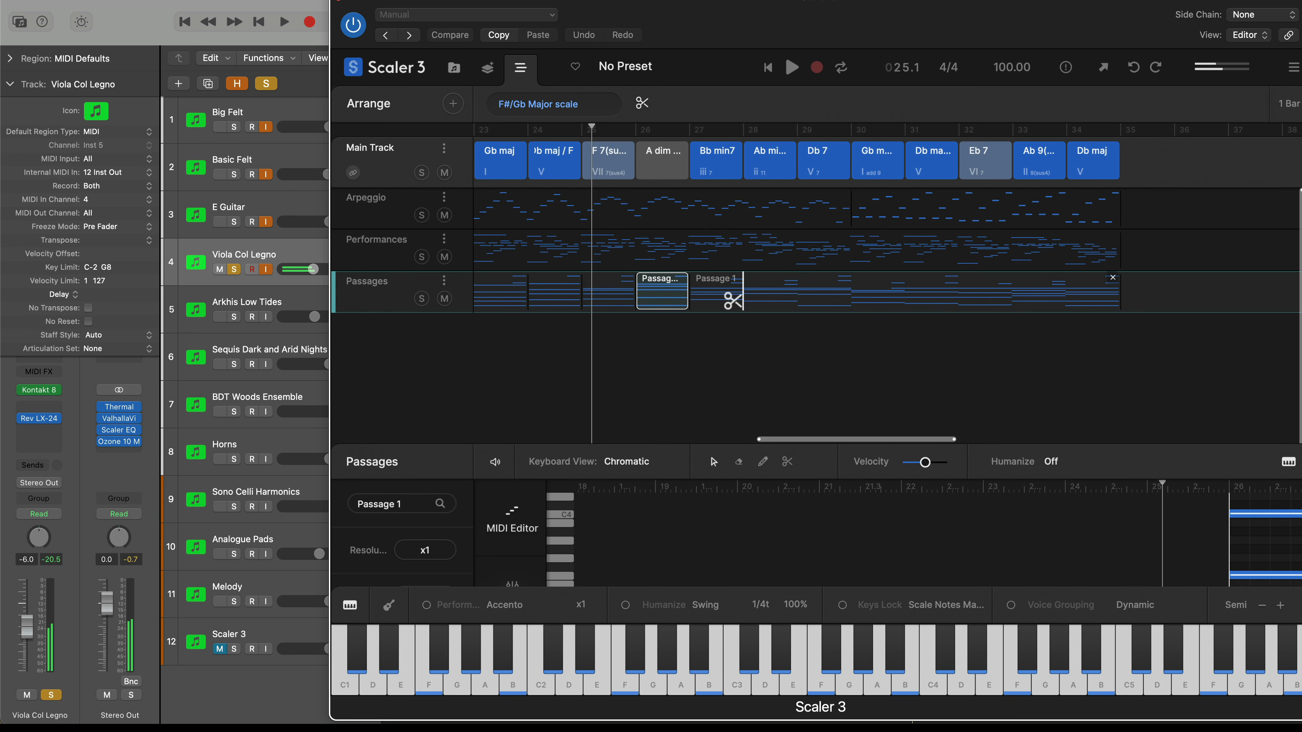
click(743, 295)
click(796, 295)
click(850, 295)
click(904, 295)
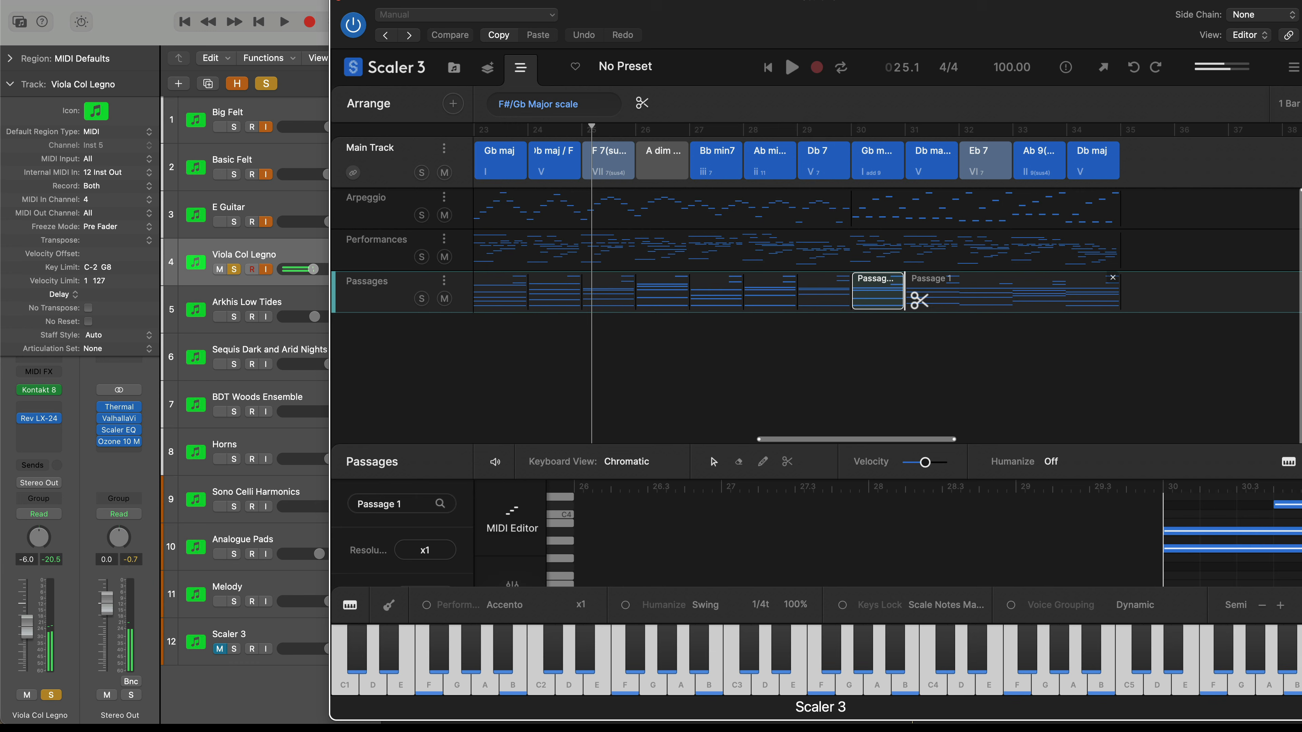
click(958, 295)
click(1012, 295)
click(1066, 294)
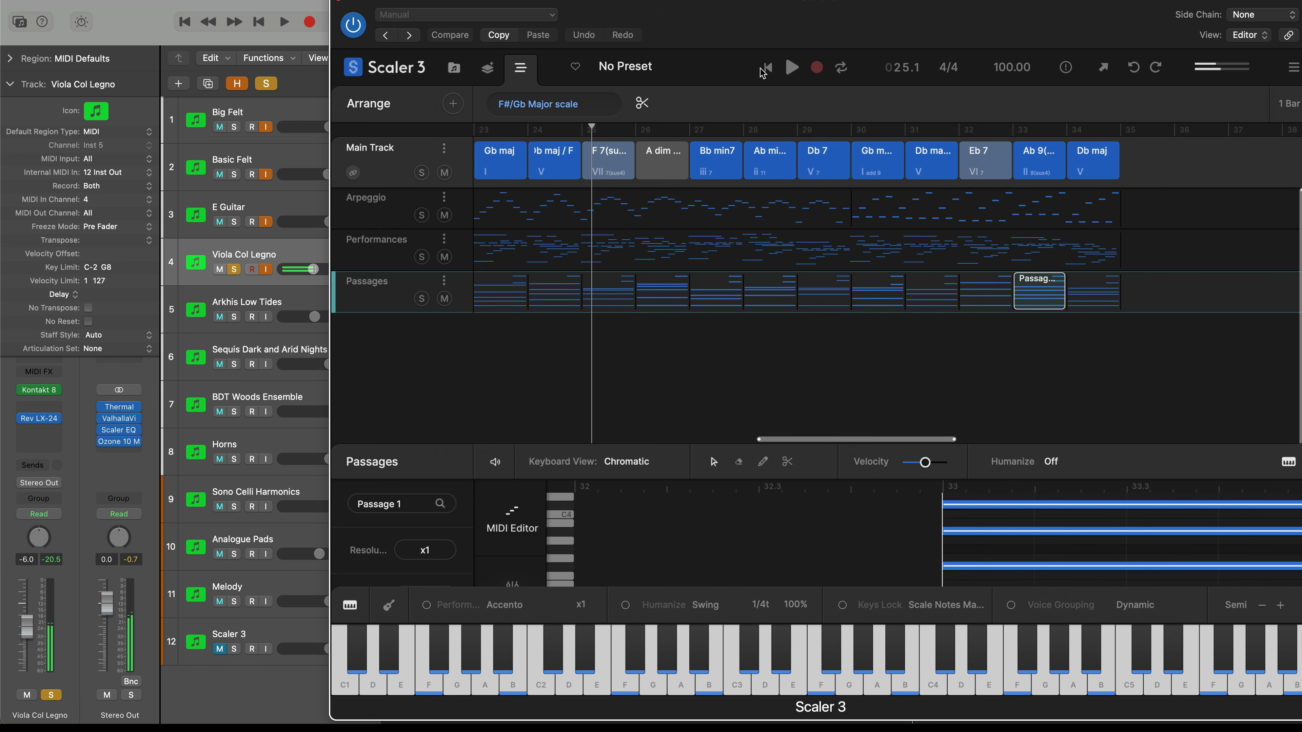
click(640, 103)
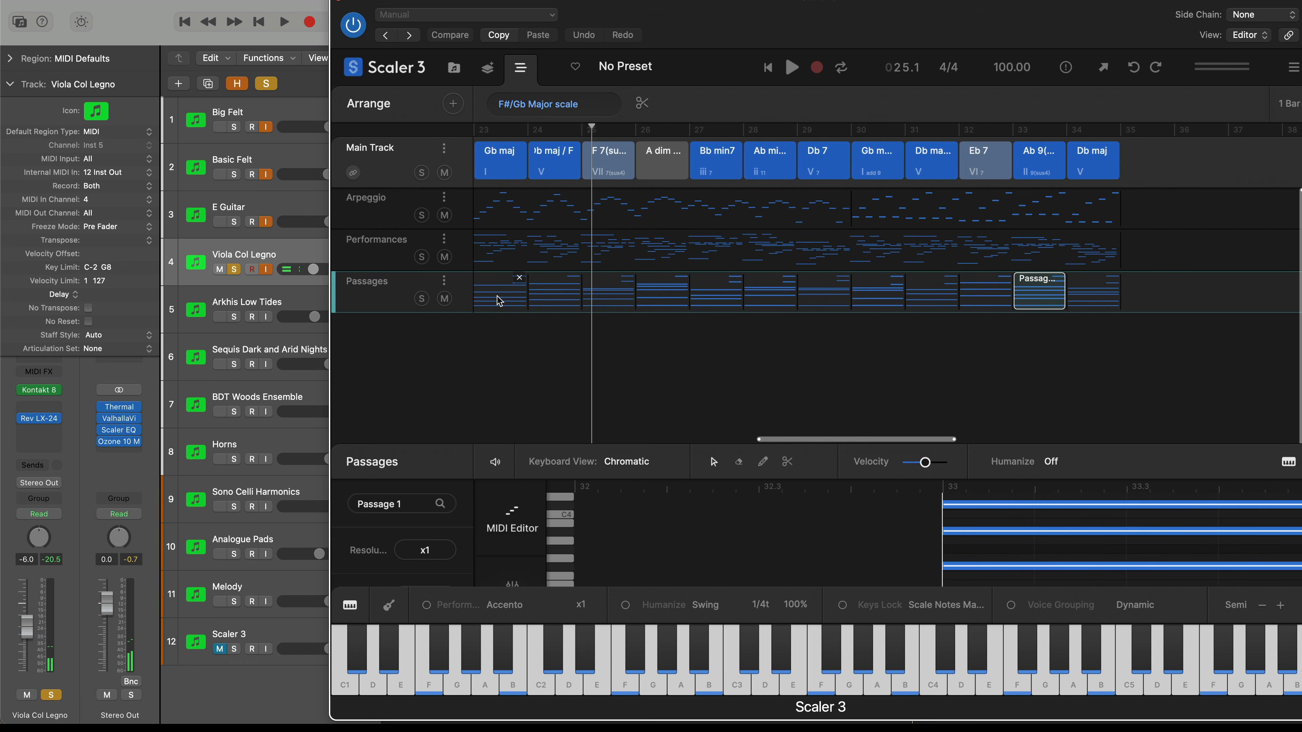
- Change the Passages clips at bars 24, 28 and 31 to Passage 2
click(542, 297)
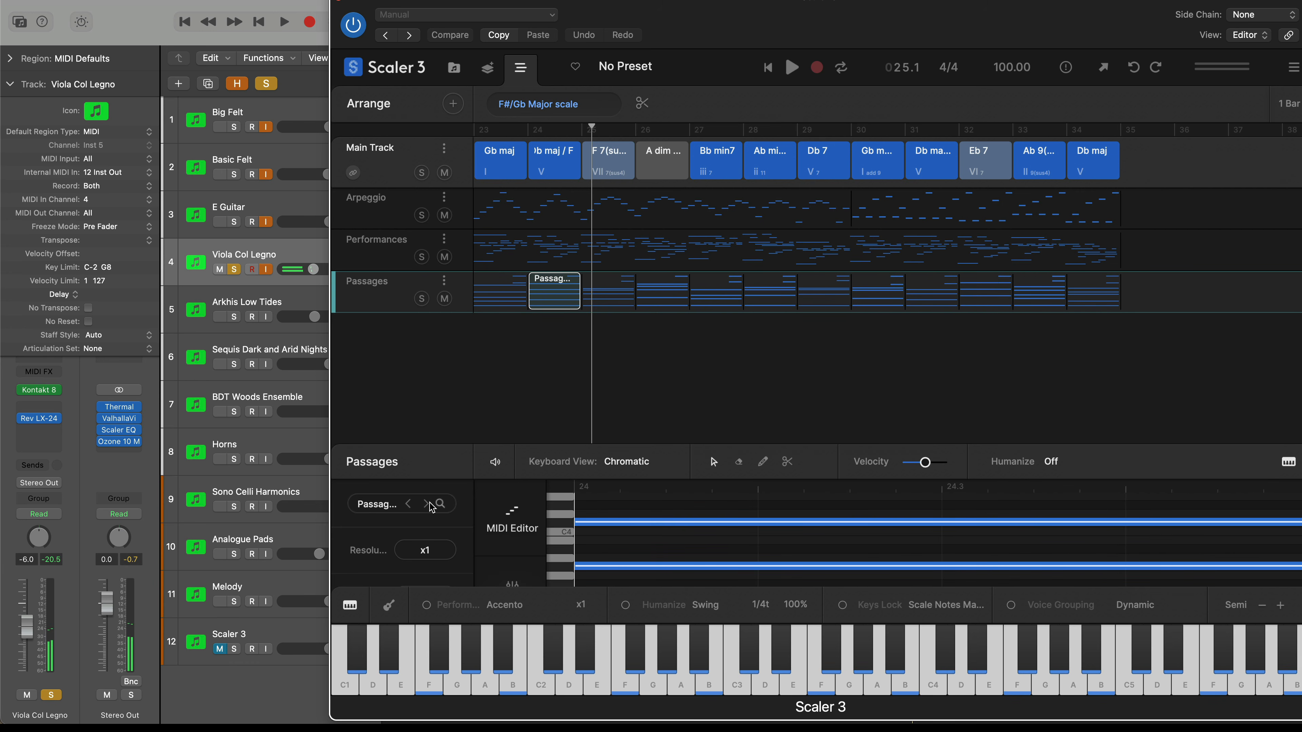
click(427, 505)
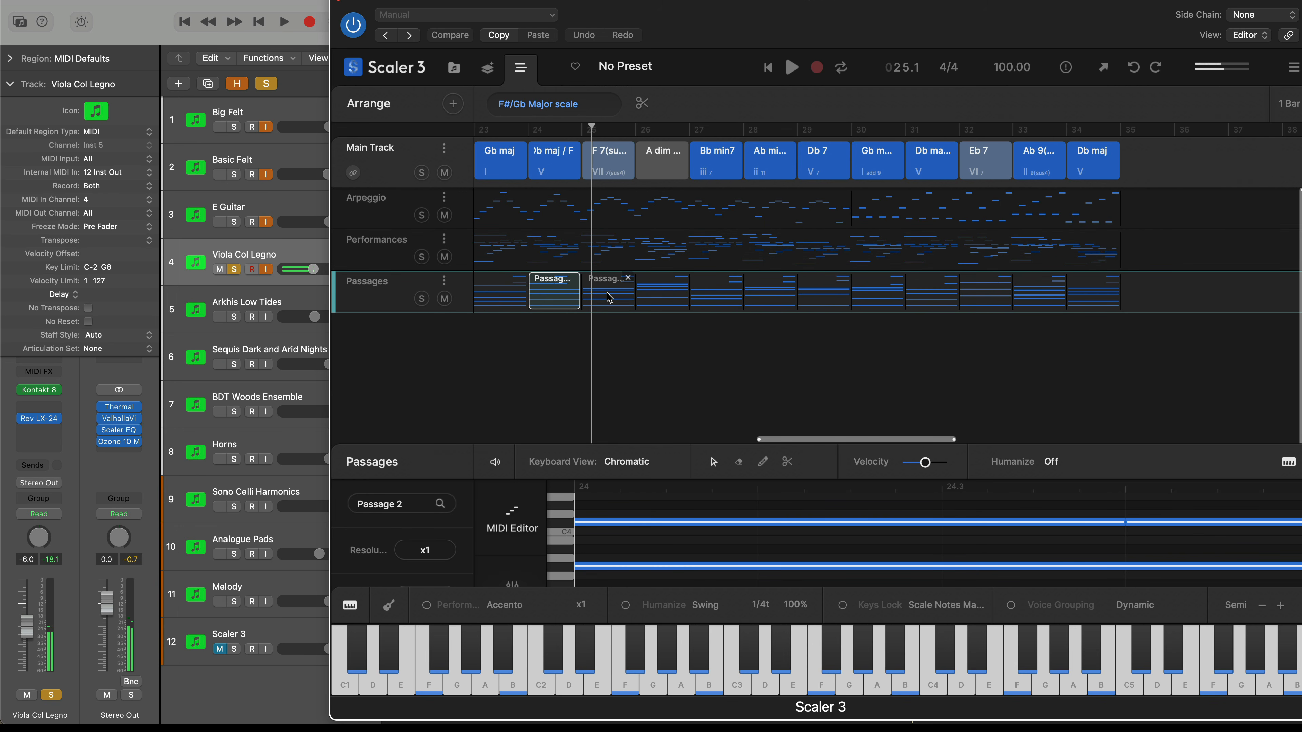
click(623, 296)
click(642, 297)
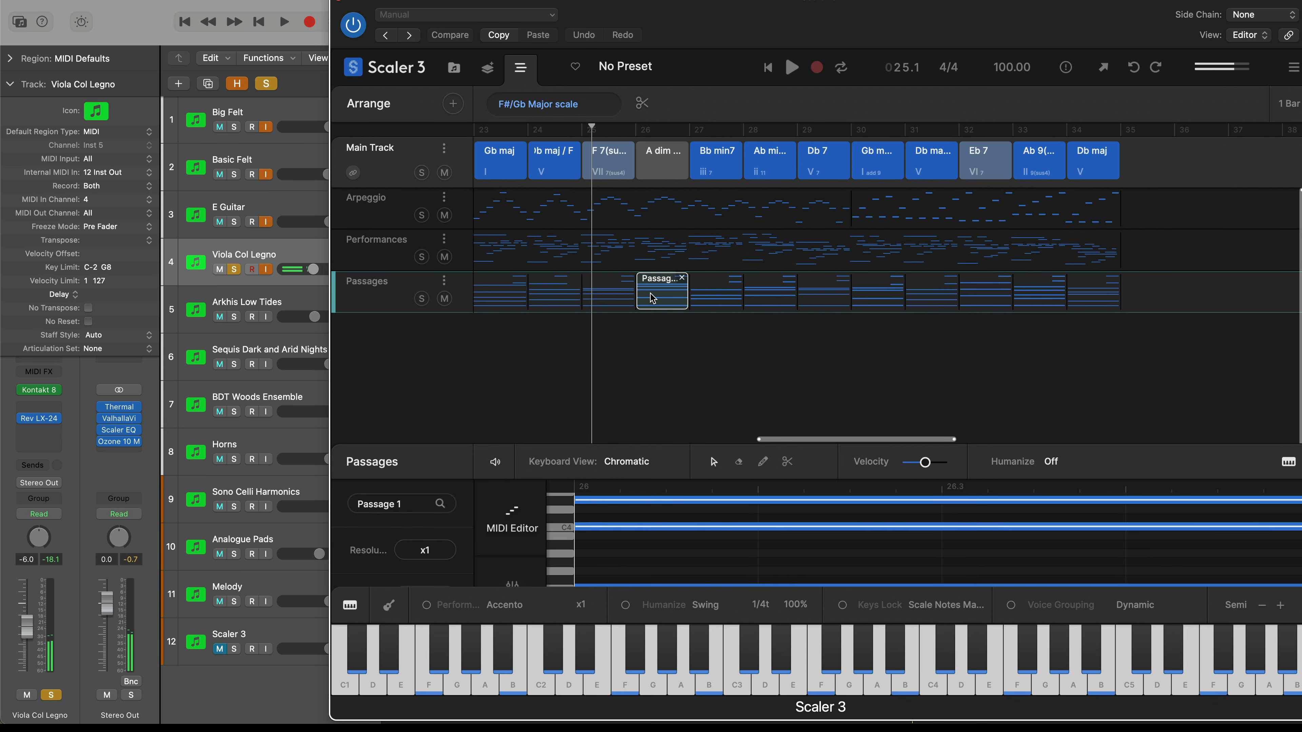
click(720, 296)
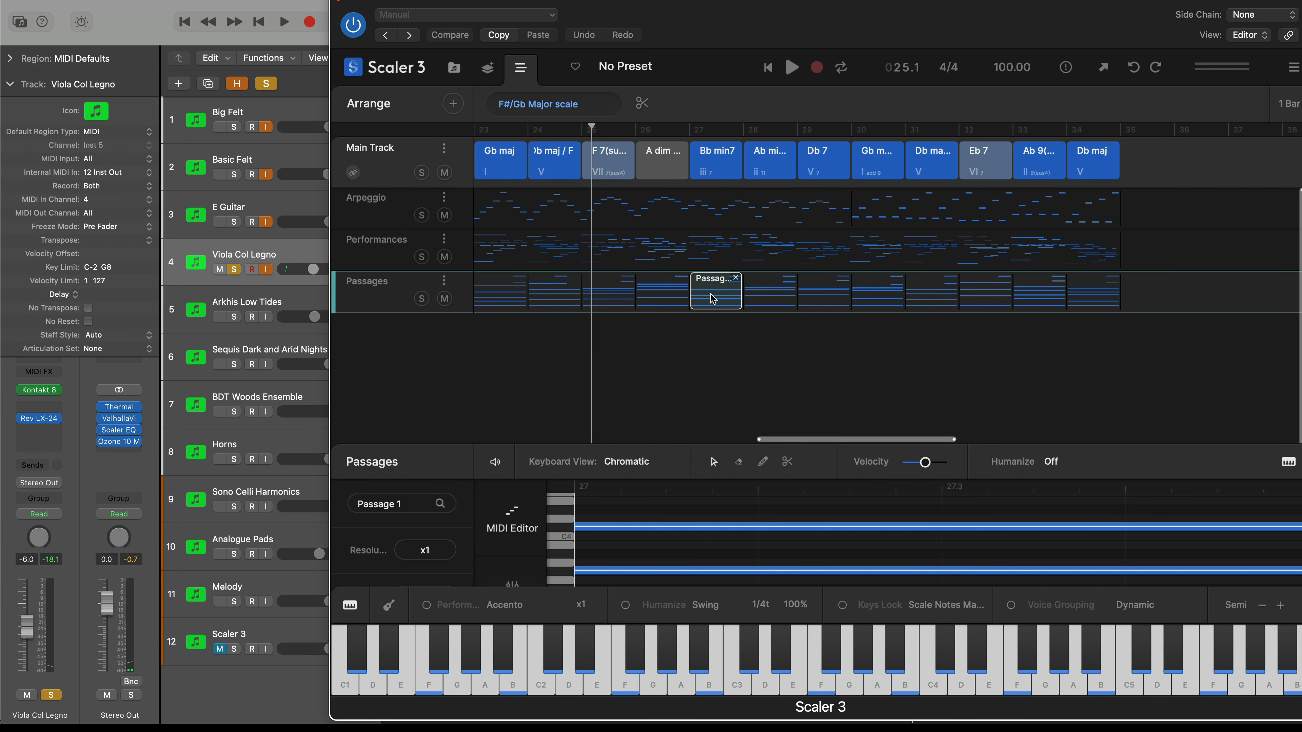
click(764, 297)
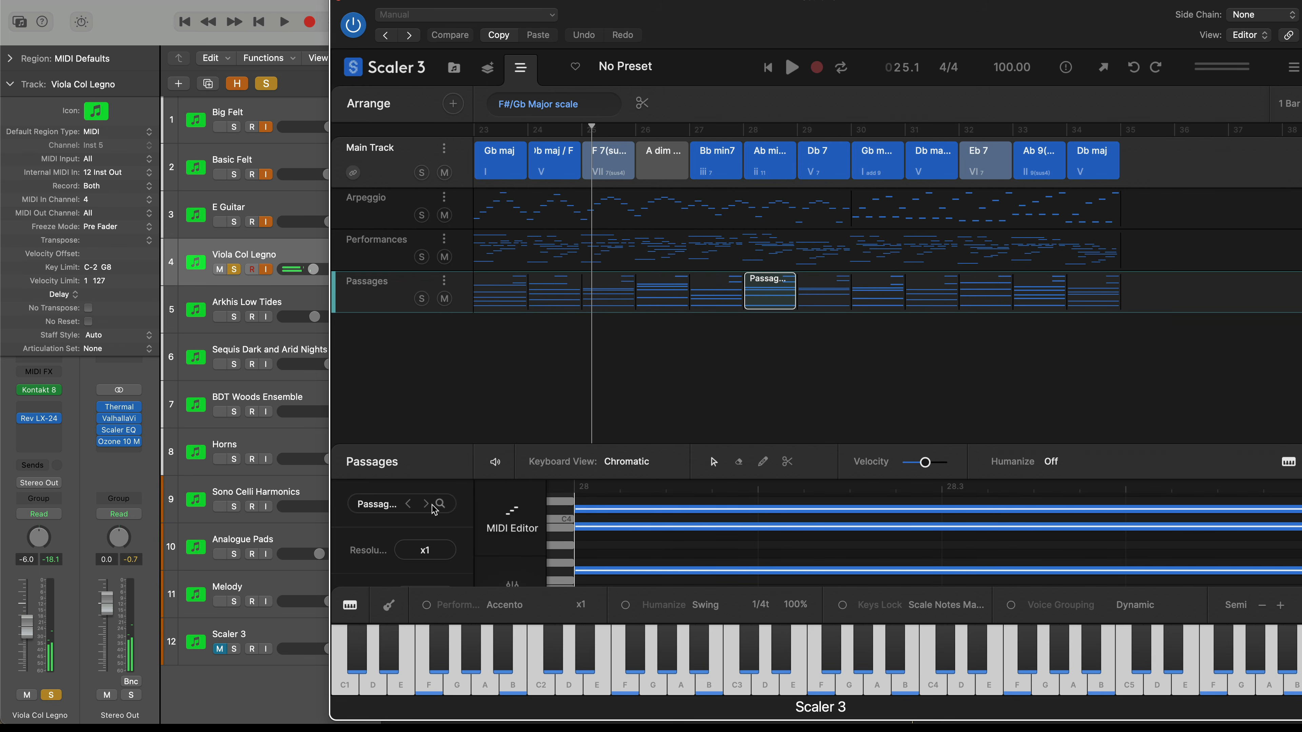
click(831, 300)
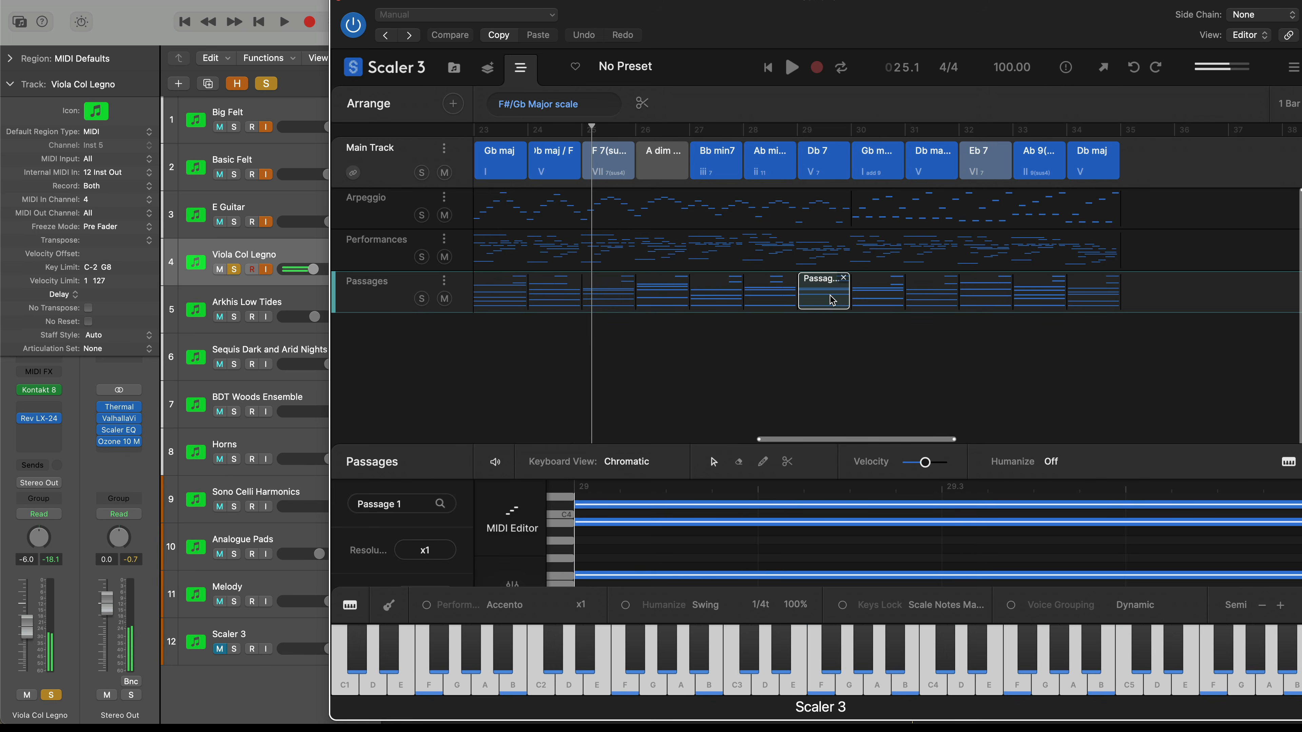
click(879, 298)
click(929, 297)
click(978, 298)
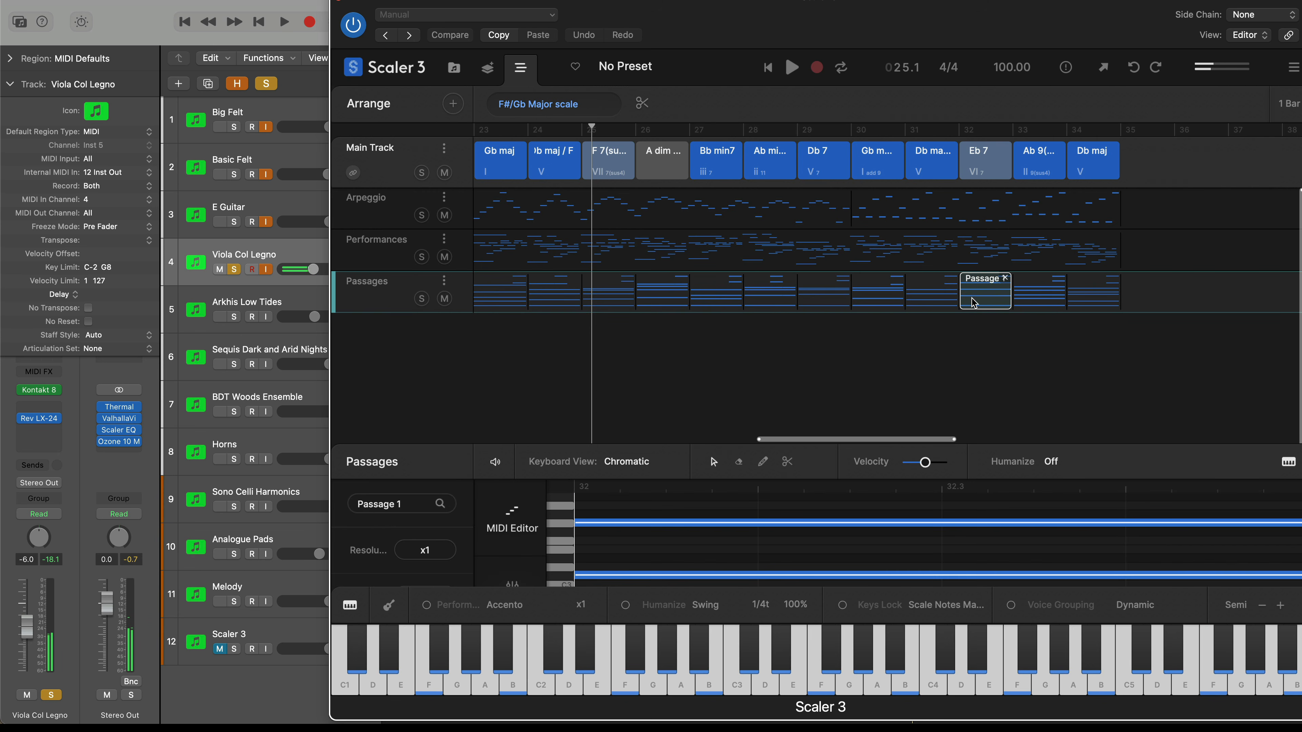
click(937, 304)
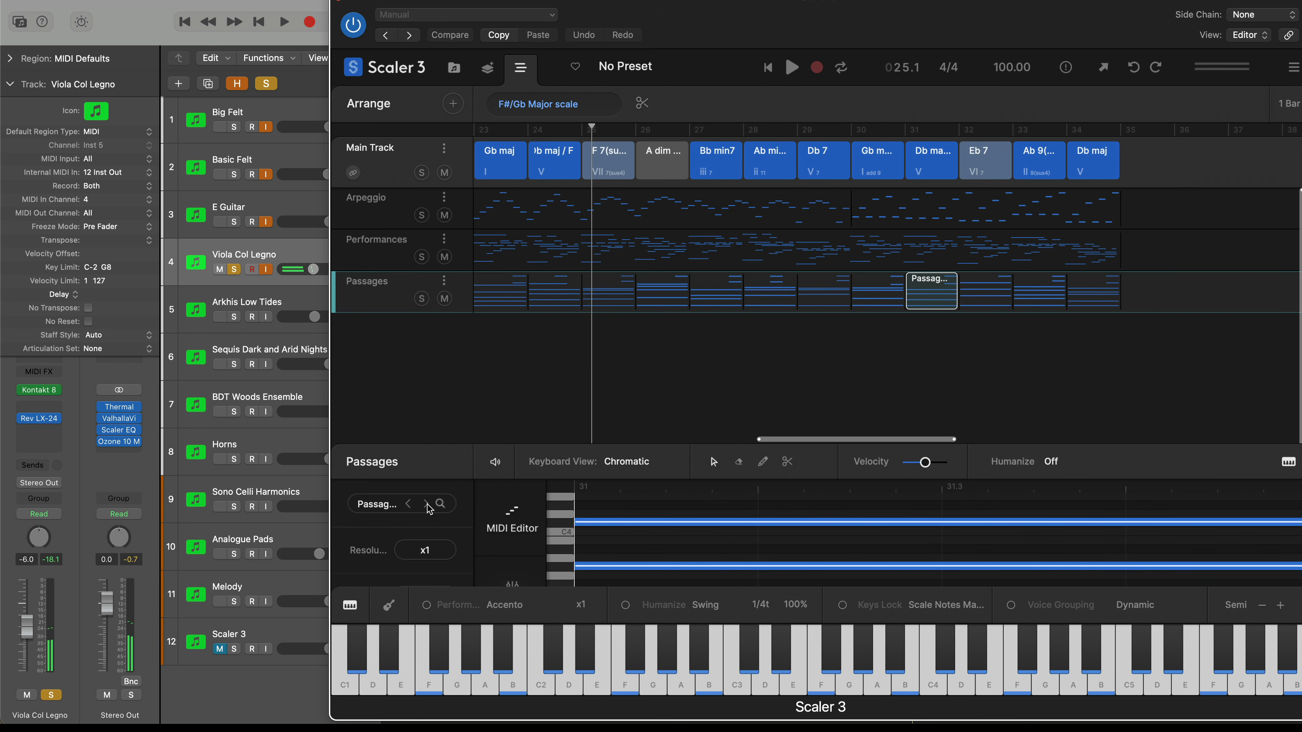
click(427, 505)
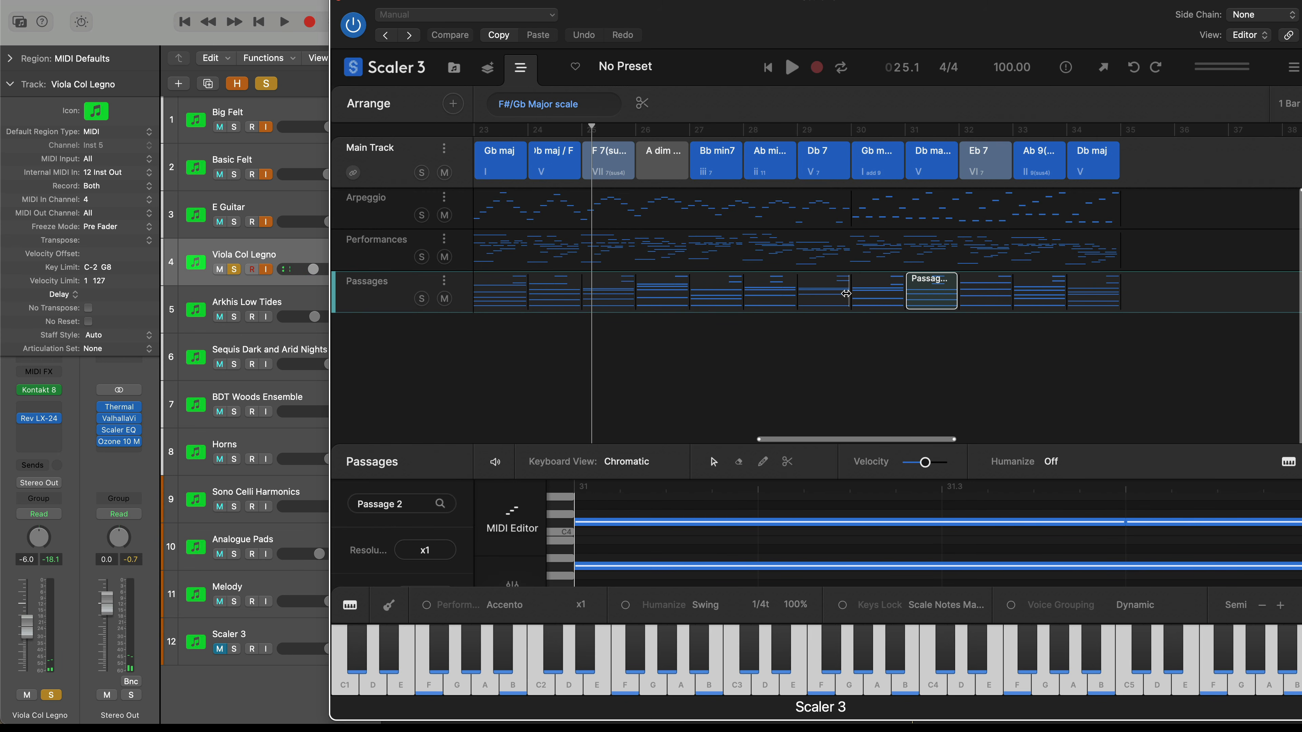
- Set the arrangement grid to 1/2 and shorten the Passages clips at bars 26, 29 and 34 to half a bar each
click(844, 293)
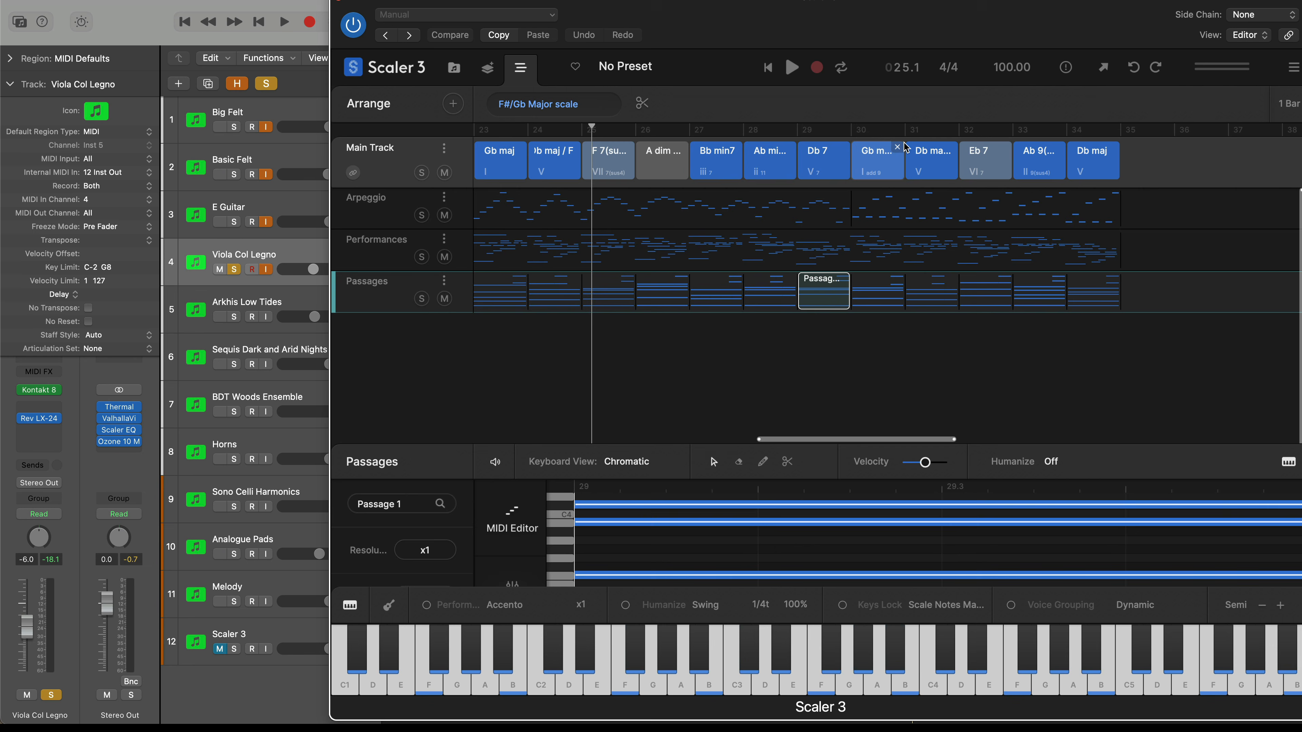
click(842, 162)
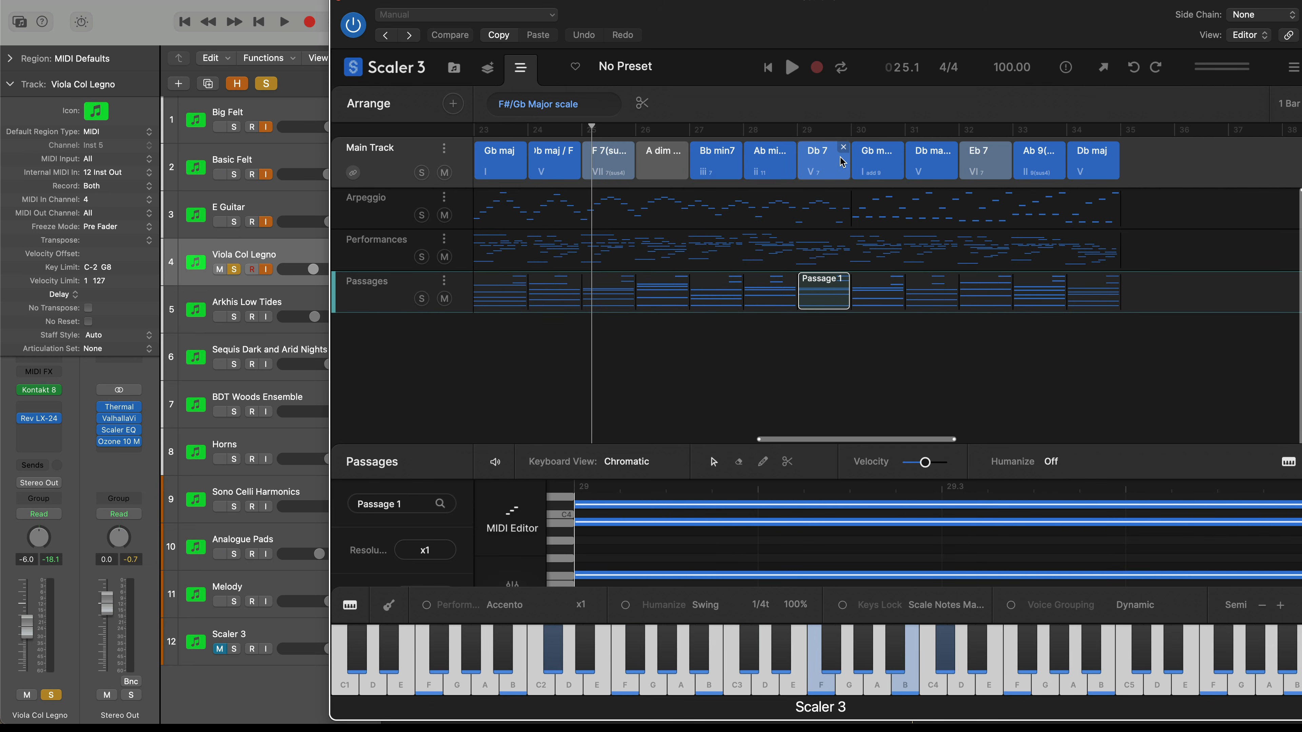
click(666, 293)
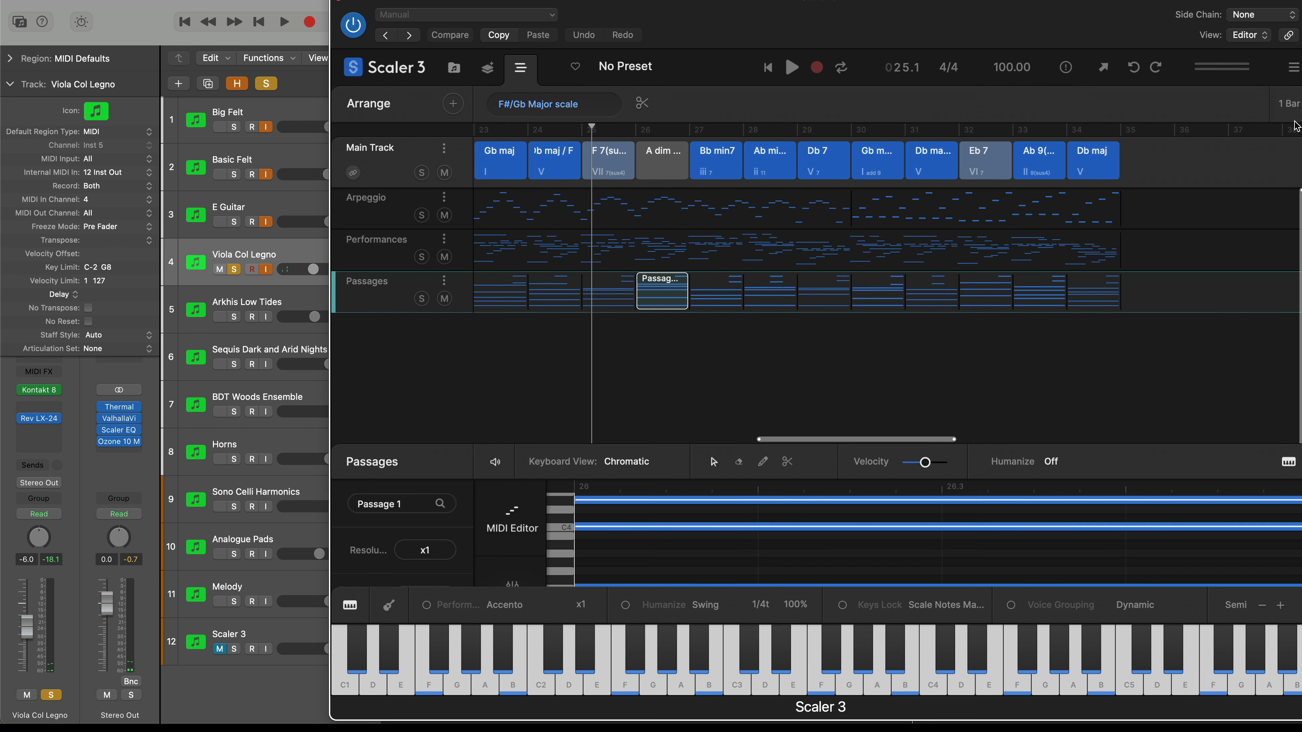
click(1287, 104)
click(1211, 148)
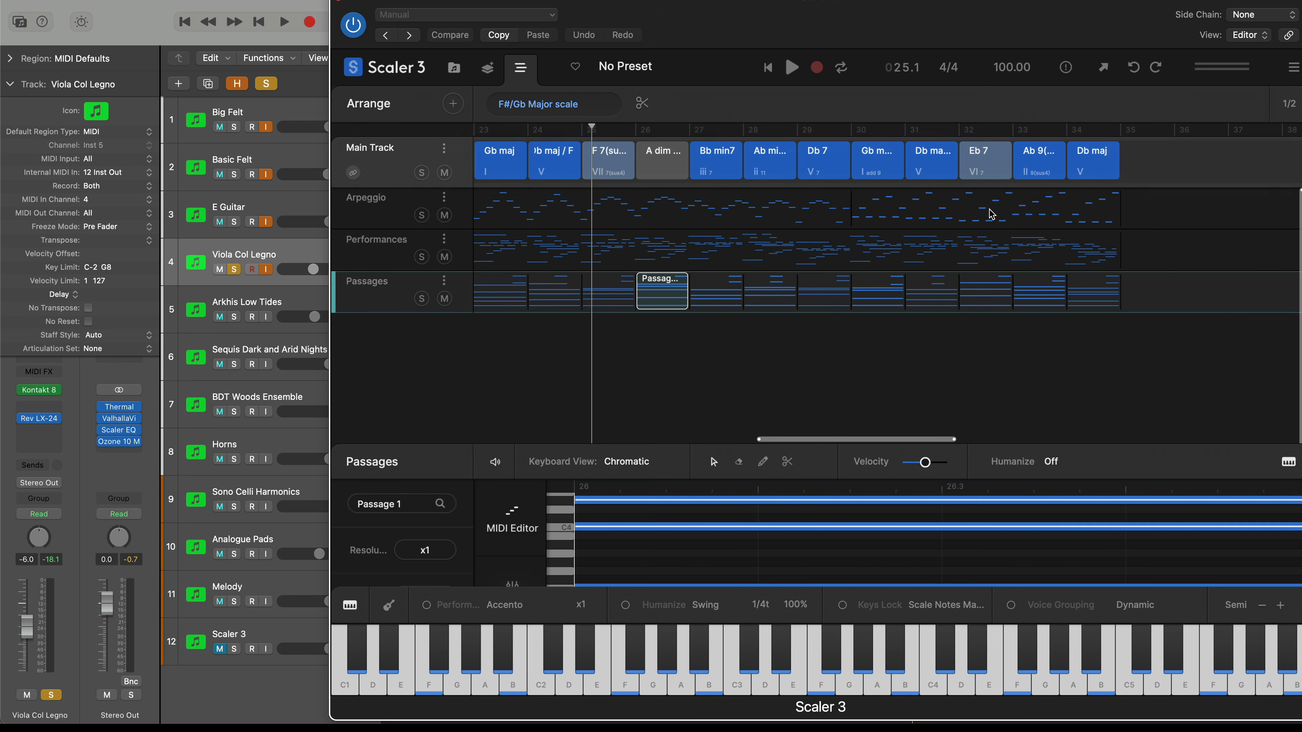
drag(687, 298, 664, 297)
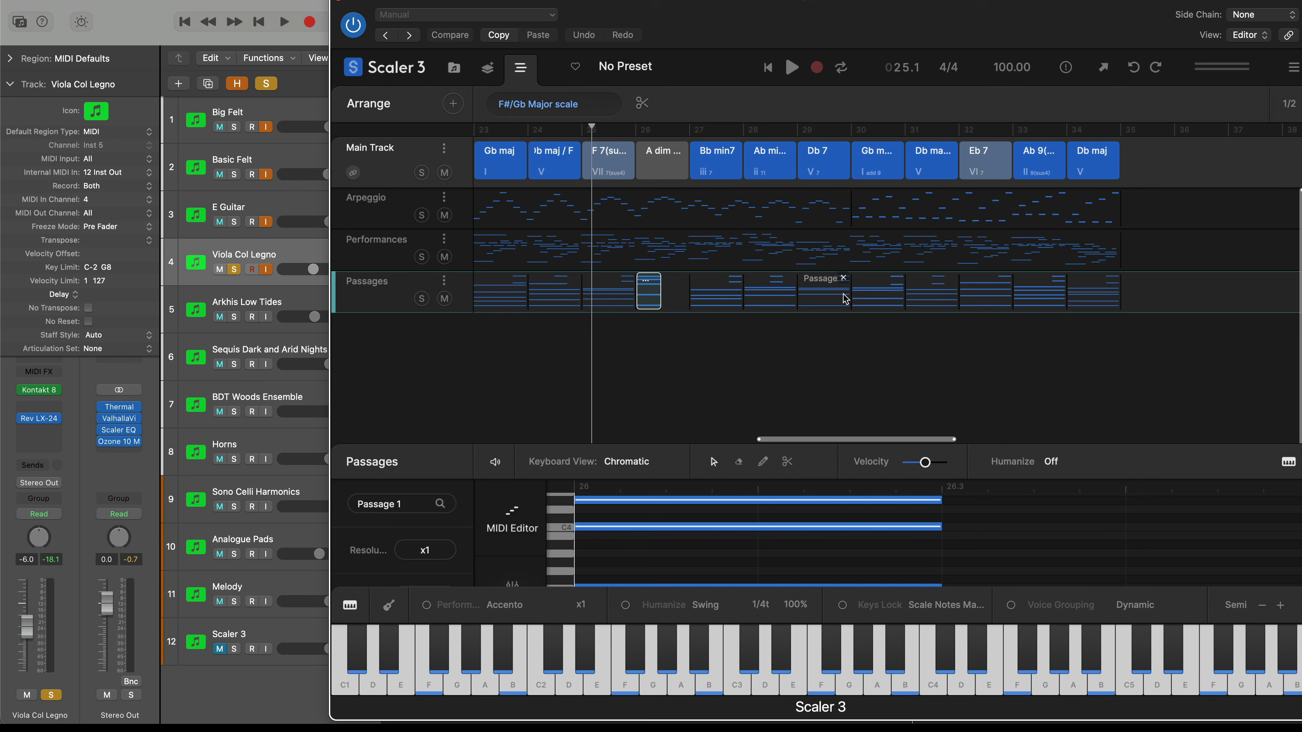
drag(845, 299, 822, 298)
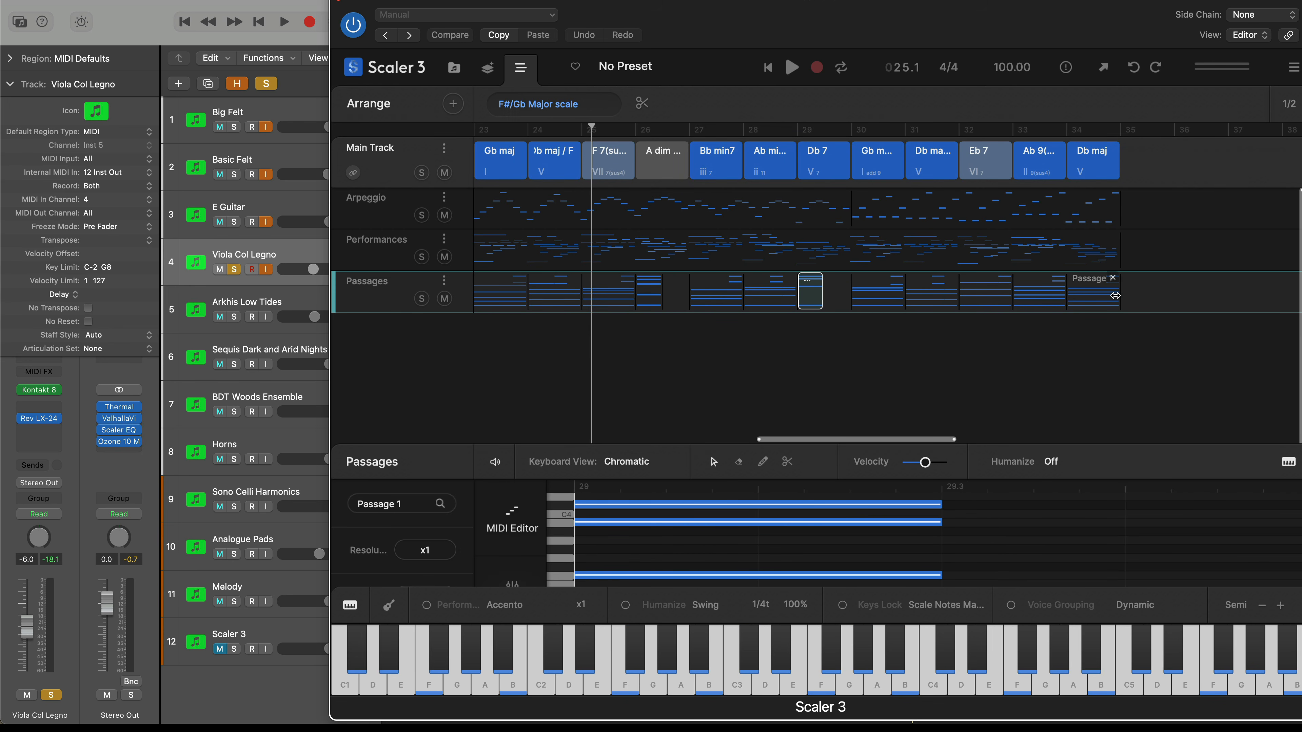
drag(1116, 296, 1095, 293)
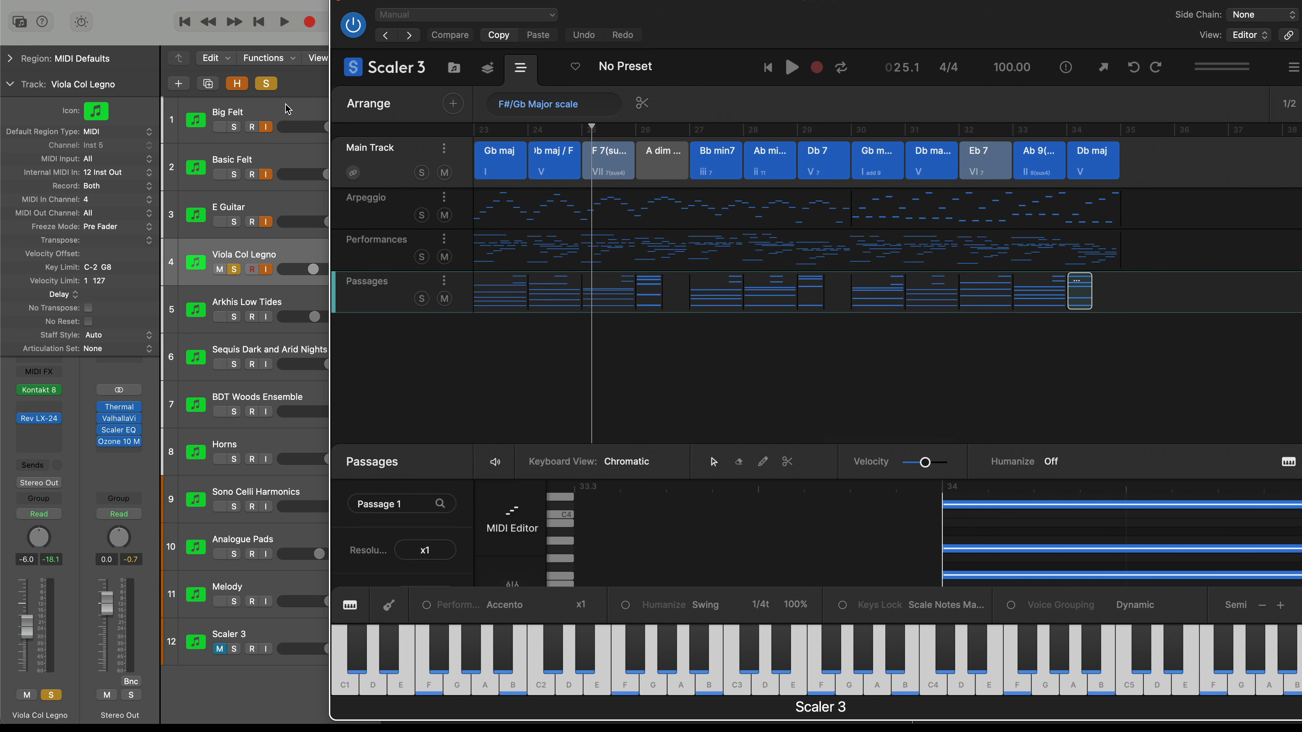
- Check the Passages track's MIDI channel in Scaler 3 and set the Big Felt track's MIDI In Channel to 4
click(307, 115)
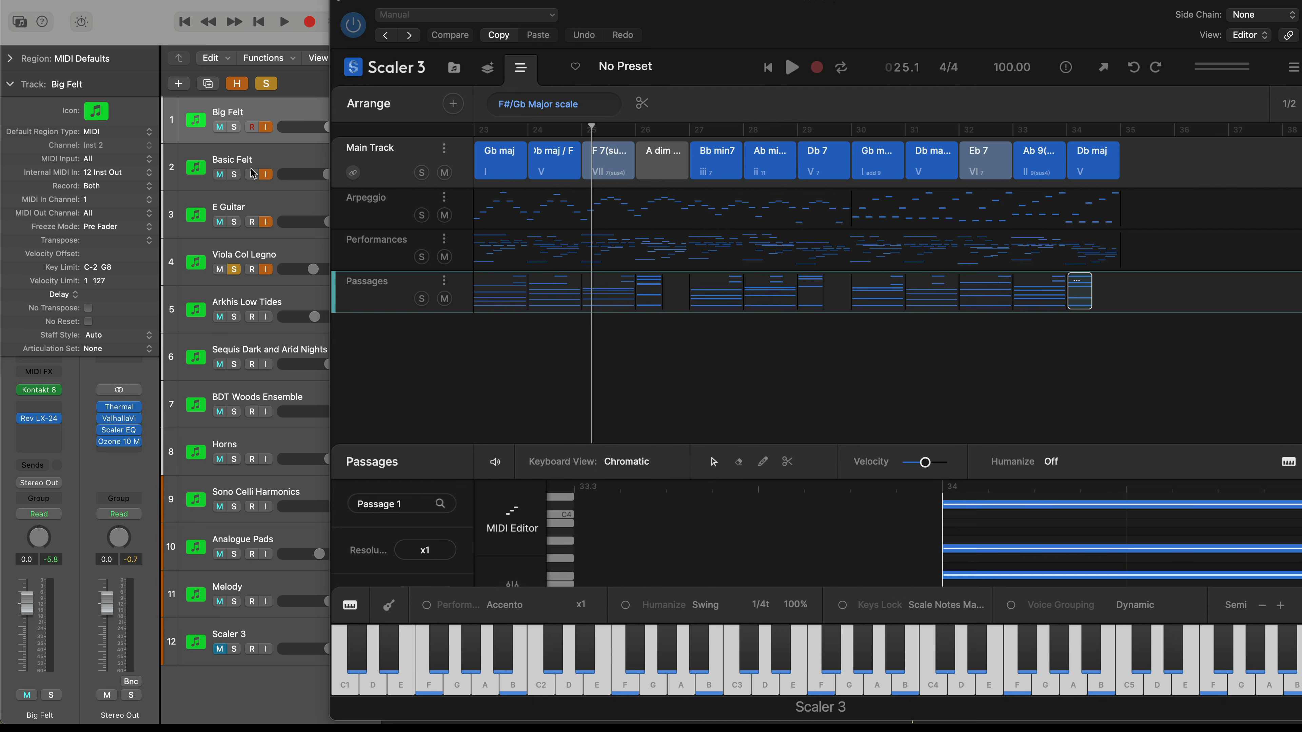
mouse_move(47, 395)
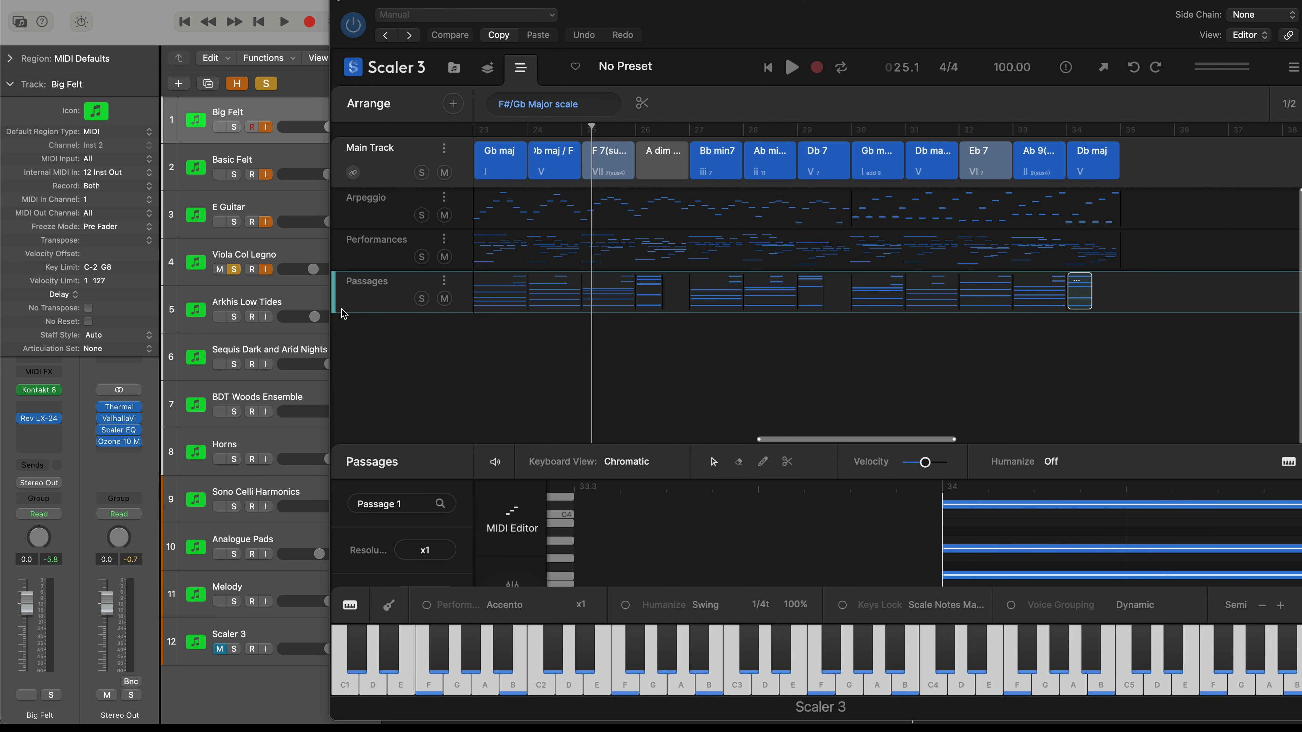
click(443, 280)
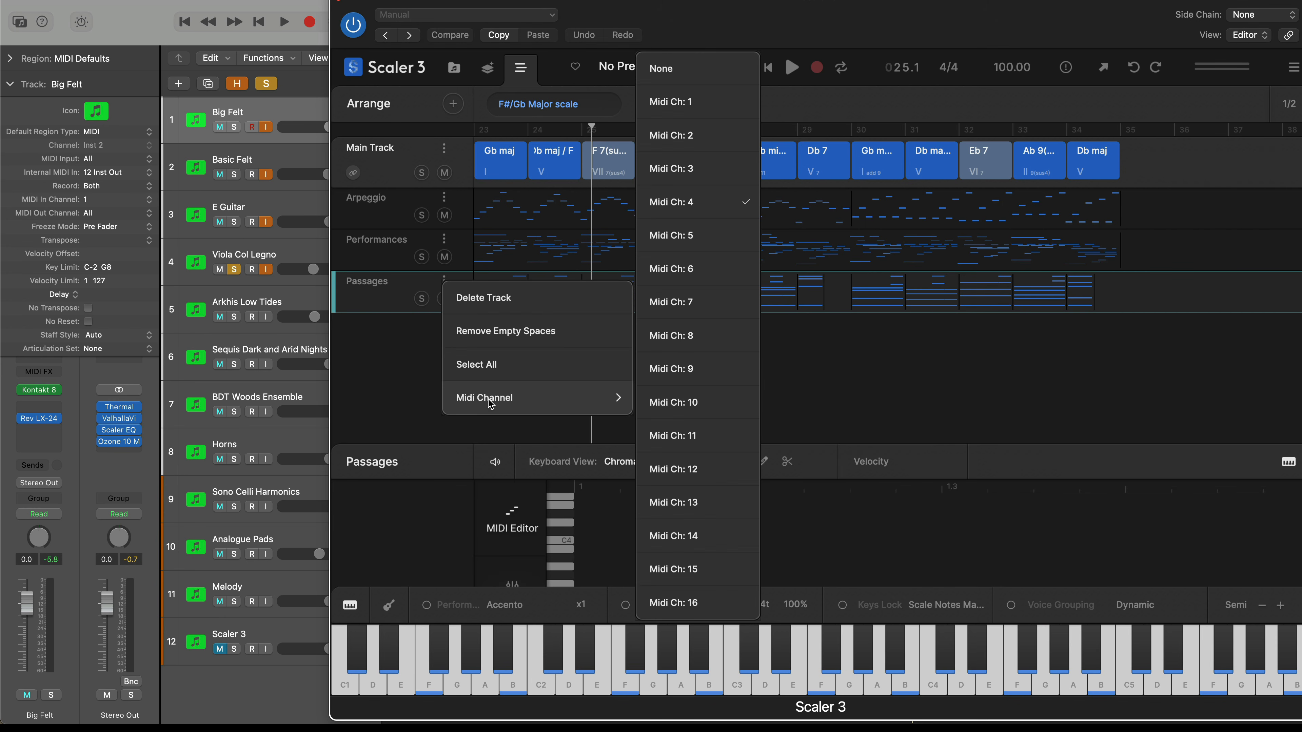
click(358, 305)
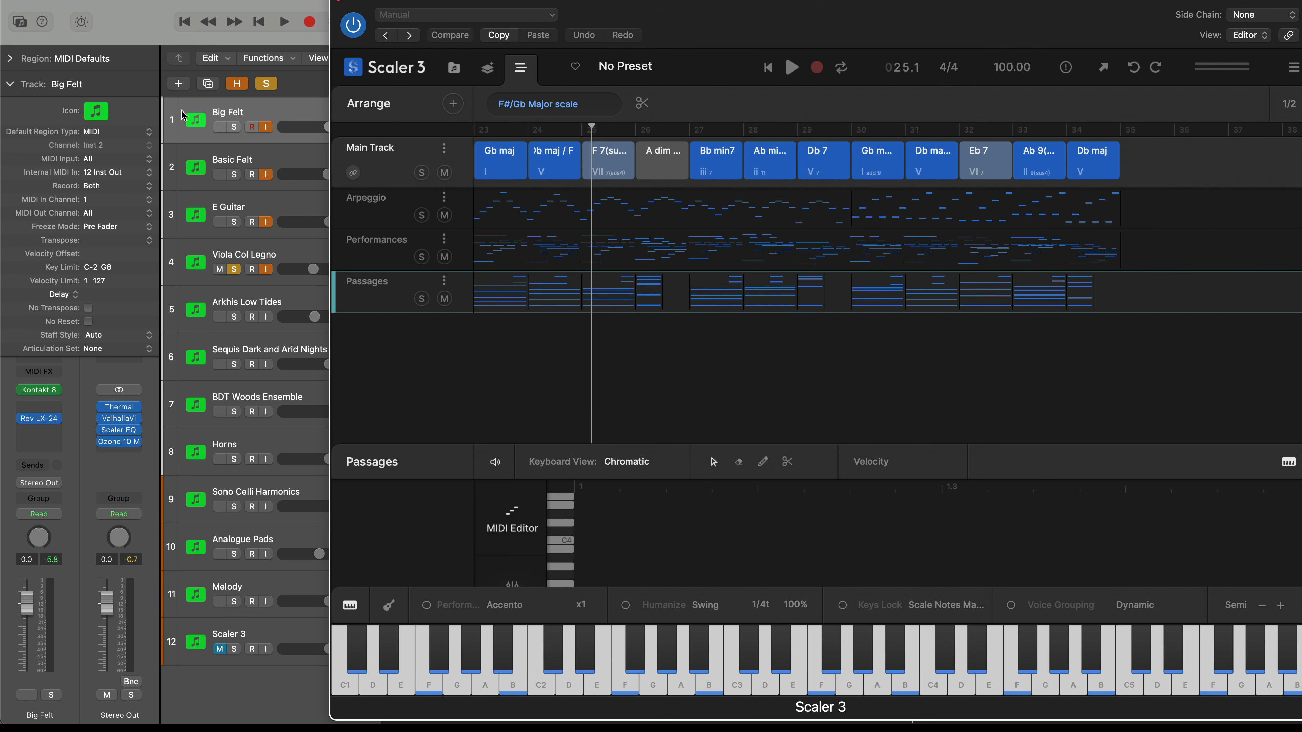
click(95, 200)
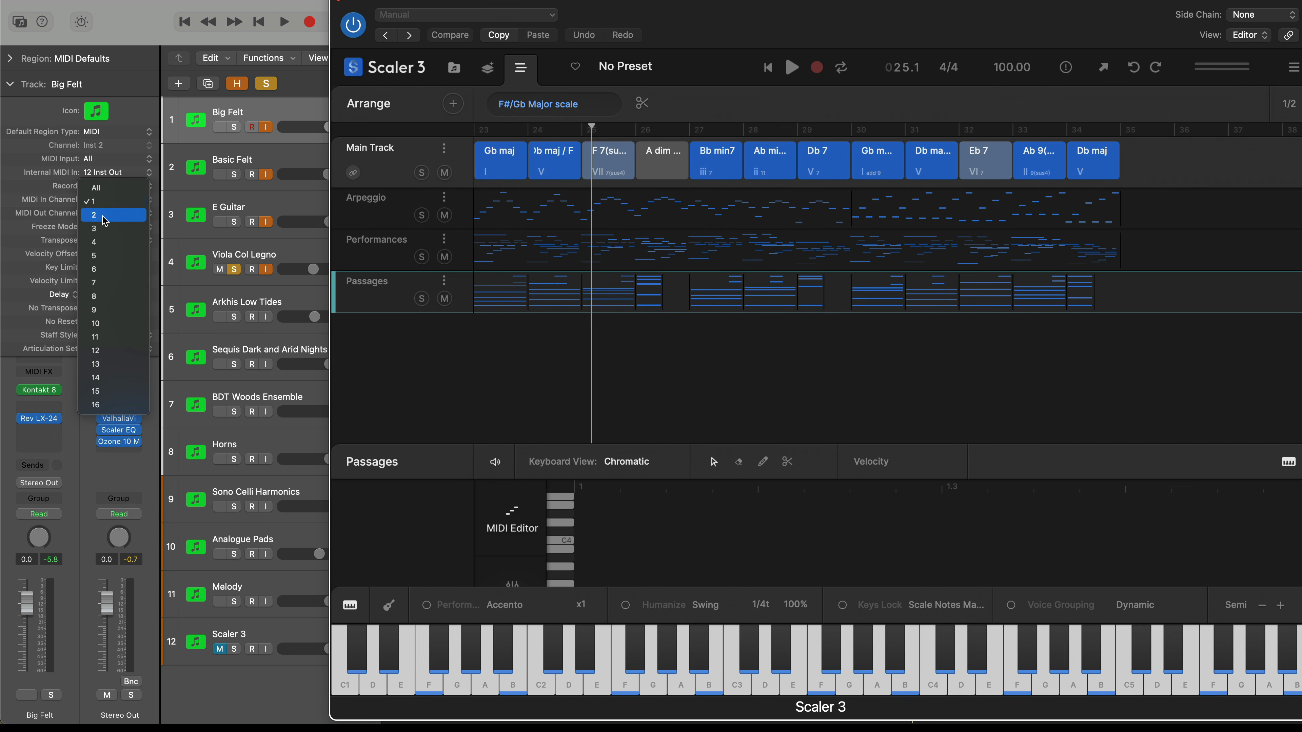
click(114, 251)
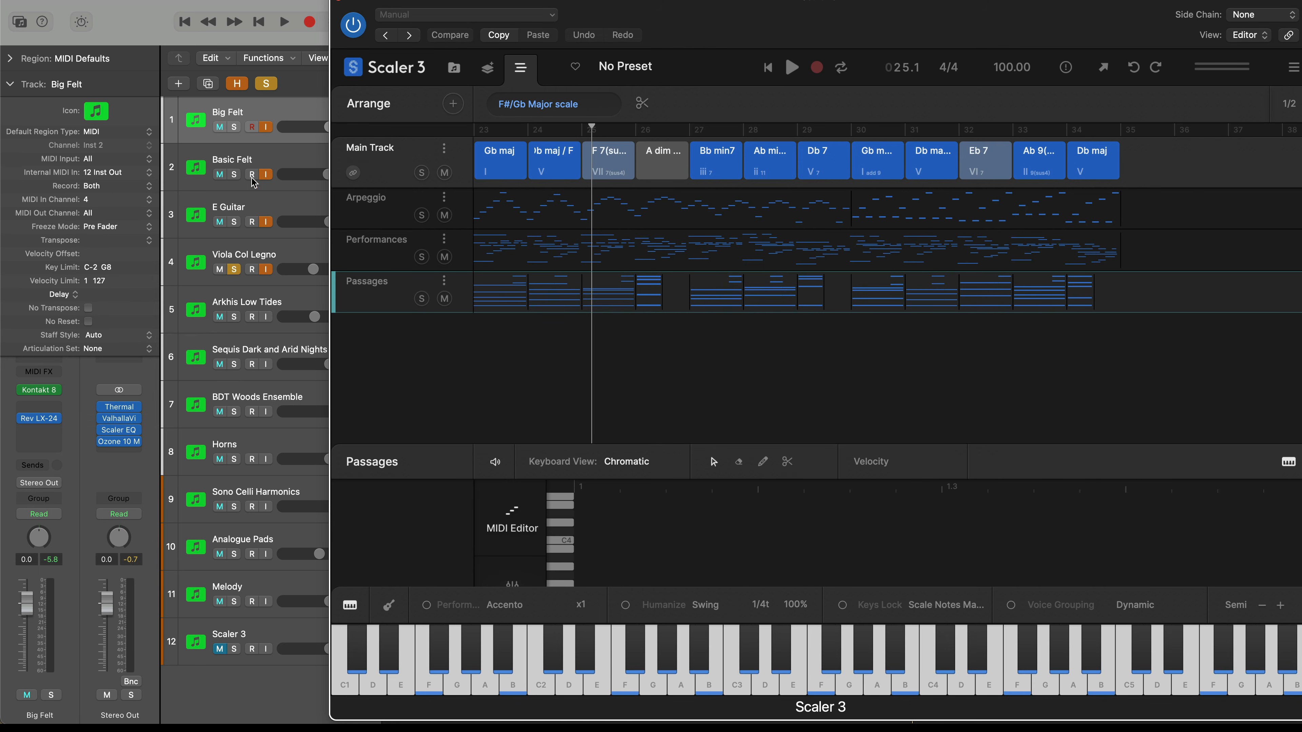
- Solo Big Felt together with Viola Col Legno and play the arrangement to hear both on the Passages part
click(233, 127)
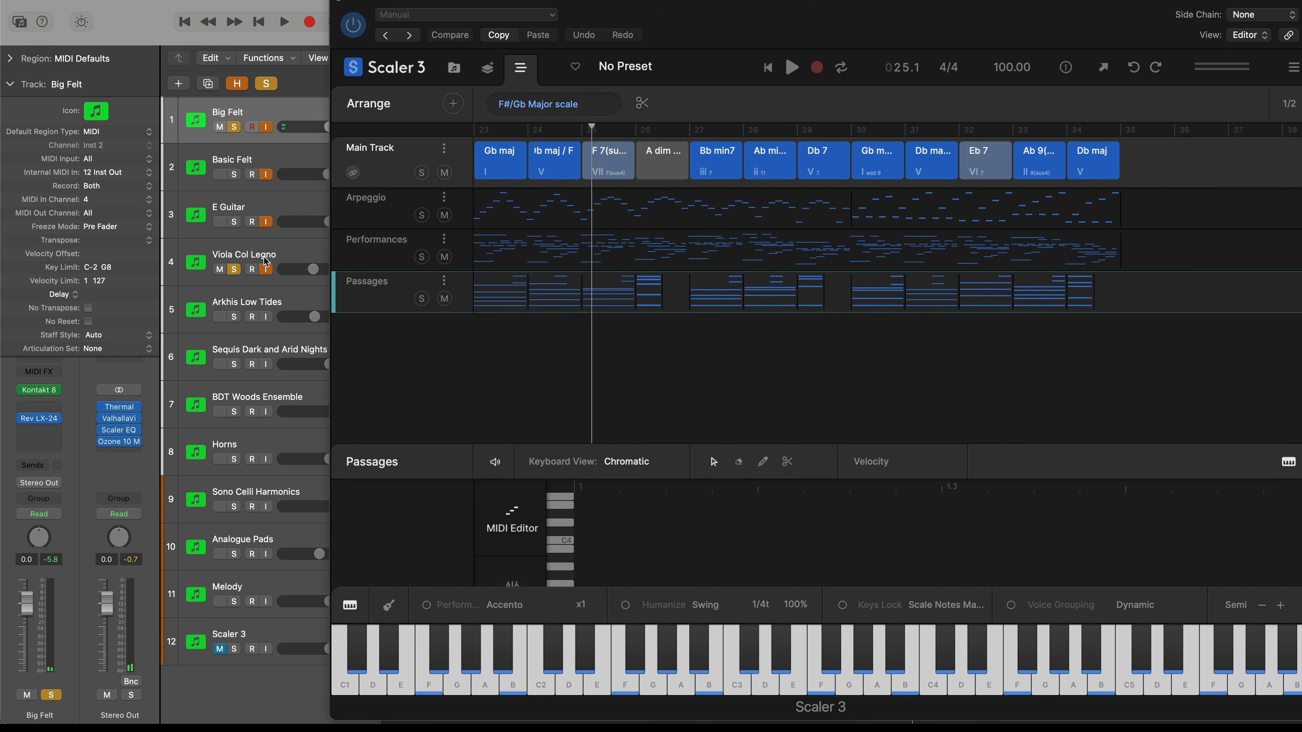
key(space)
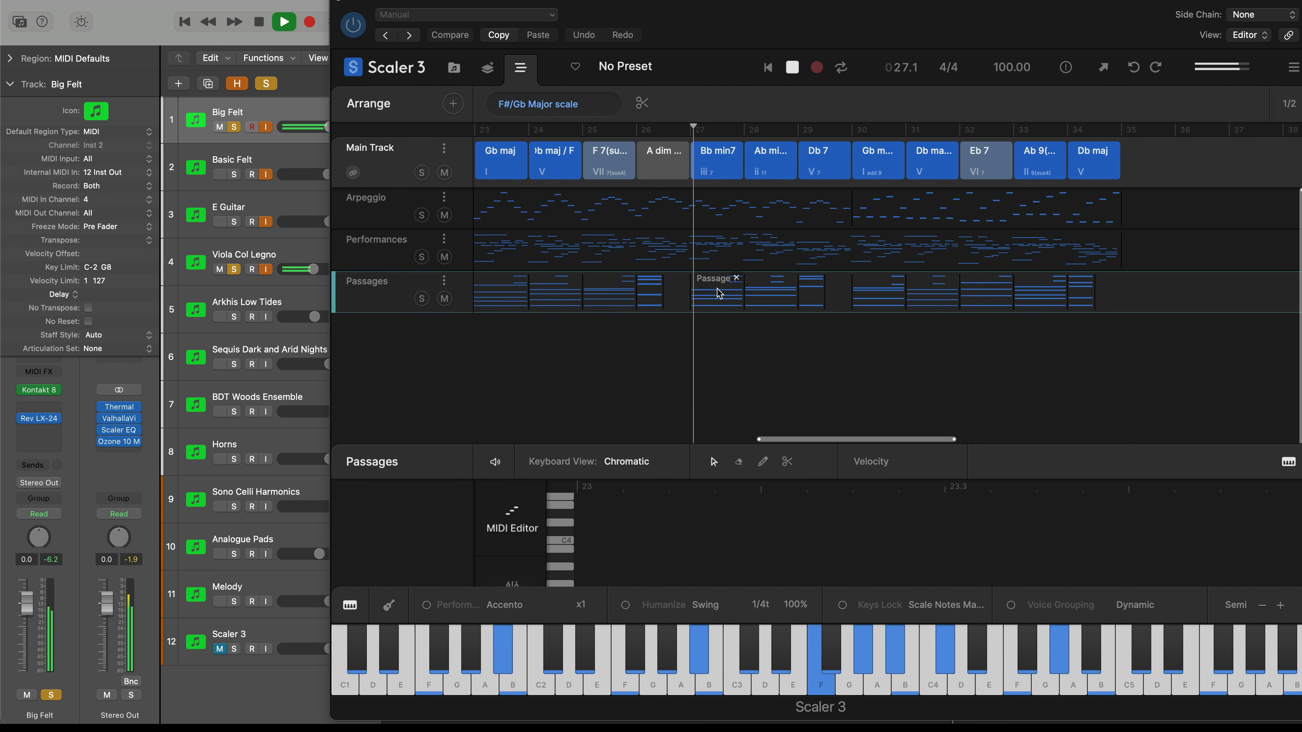
click(775, 299)
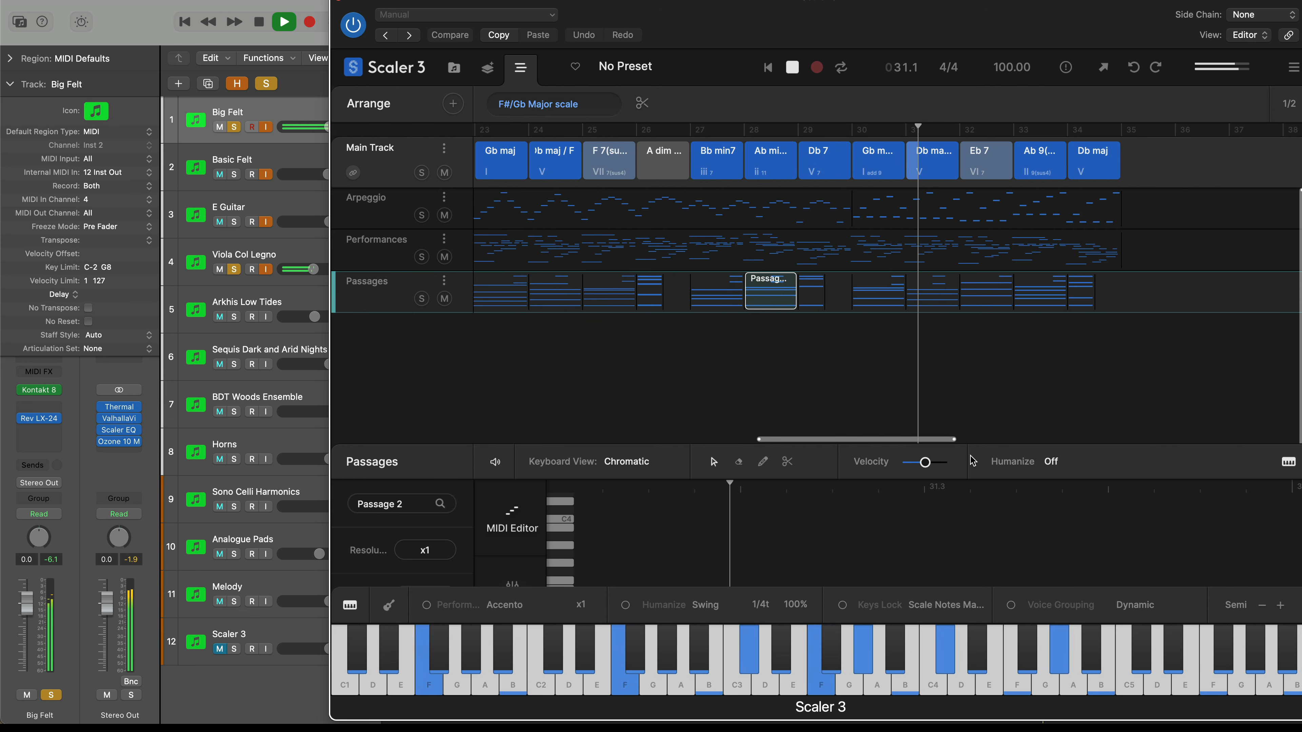
drag(953, 438, 869, 432)
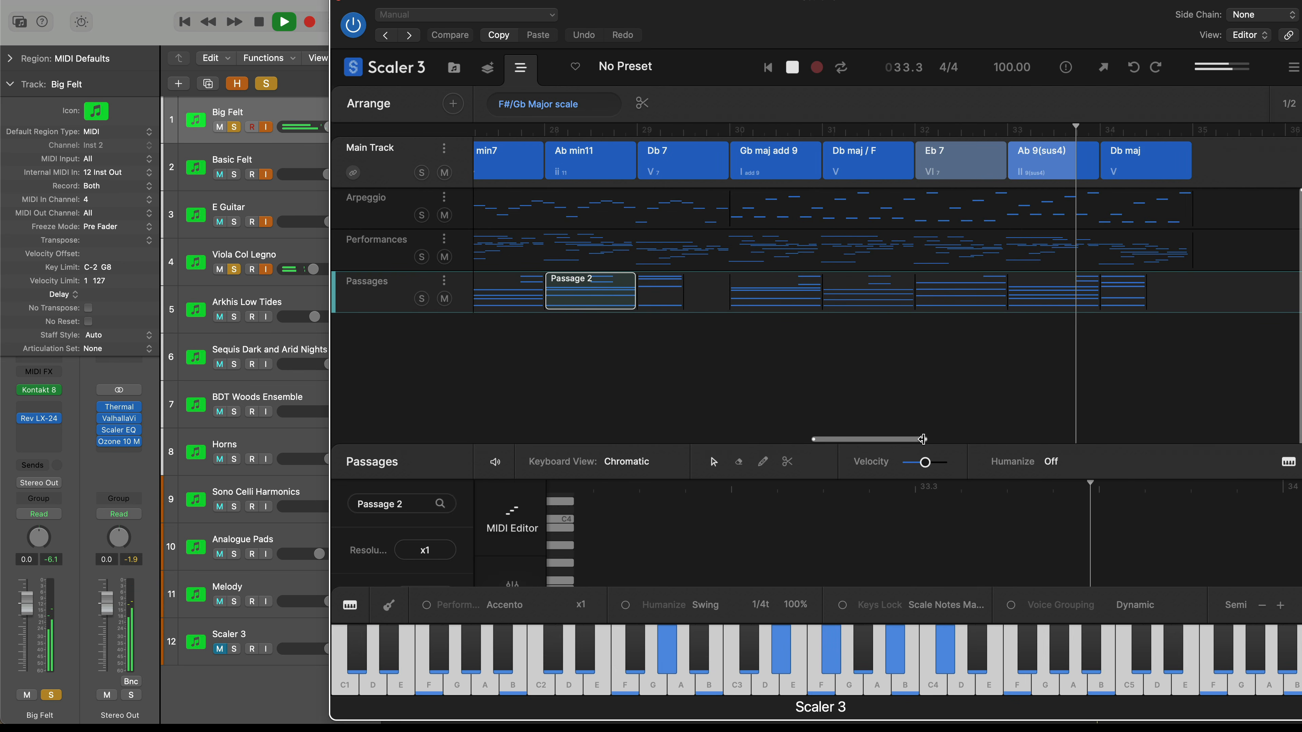
- Solo Basic Felt and E Guitar along with Big Felt and Viola Col Legno, and play the arrangement from bar 23
drag(922, 439, 954, 437)
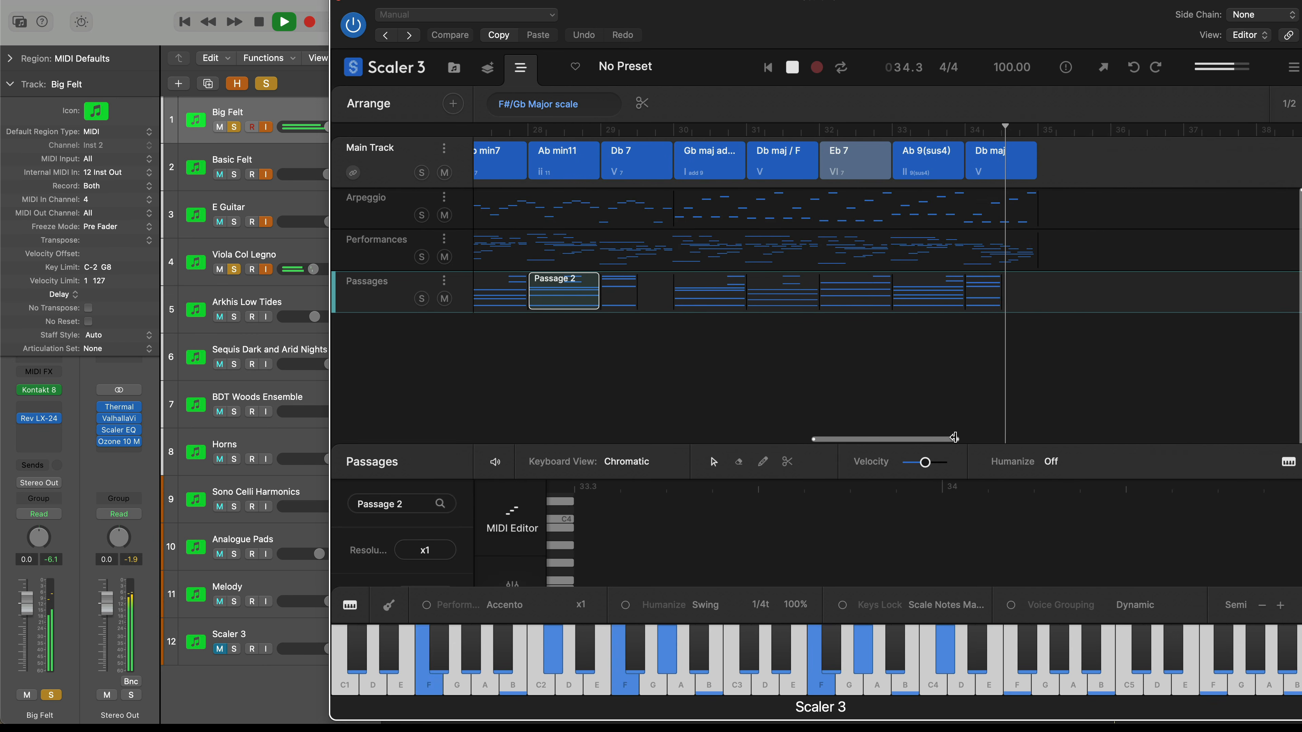
key(space)
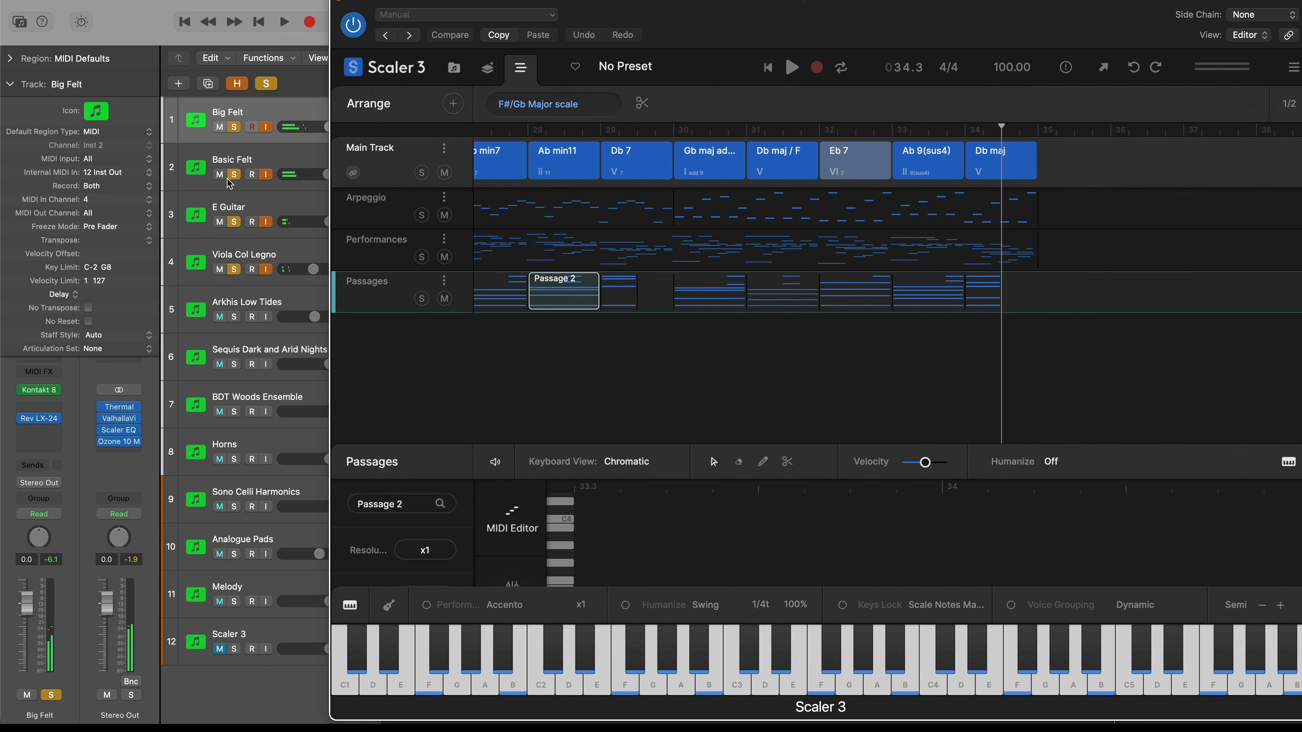
key(space)
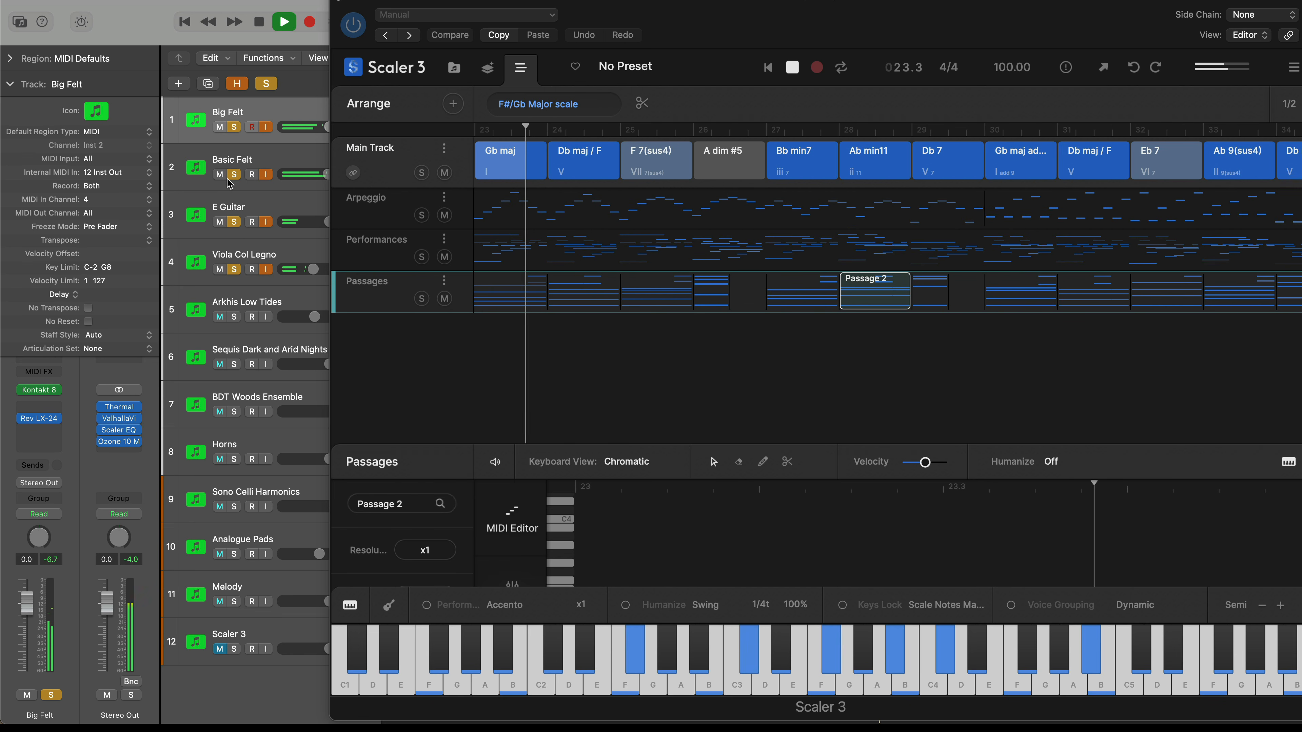
key(space)
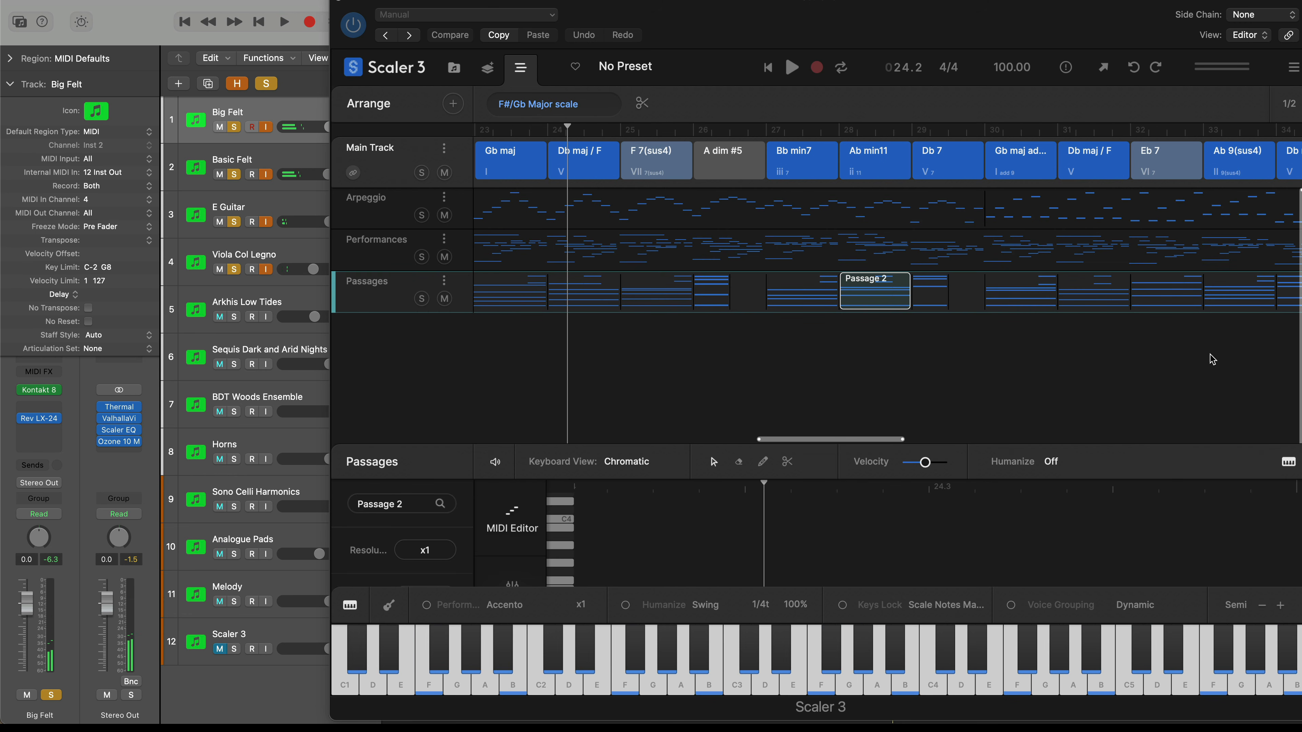
- Add a Bass Follow motion track to the arrangement and set its MIDI channel to 5
click(454, 103)
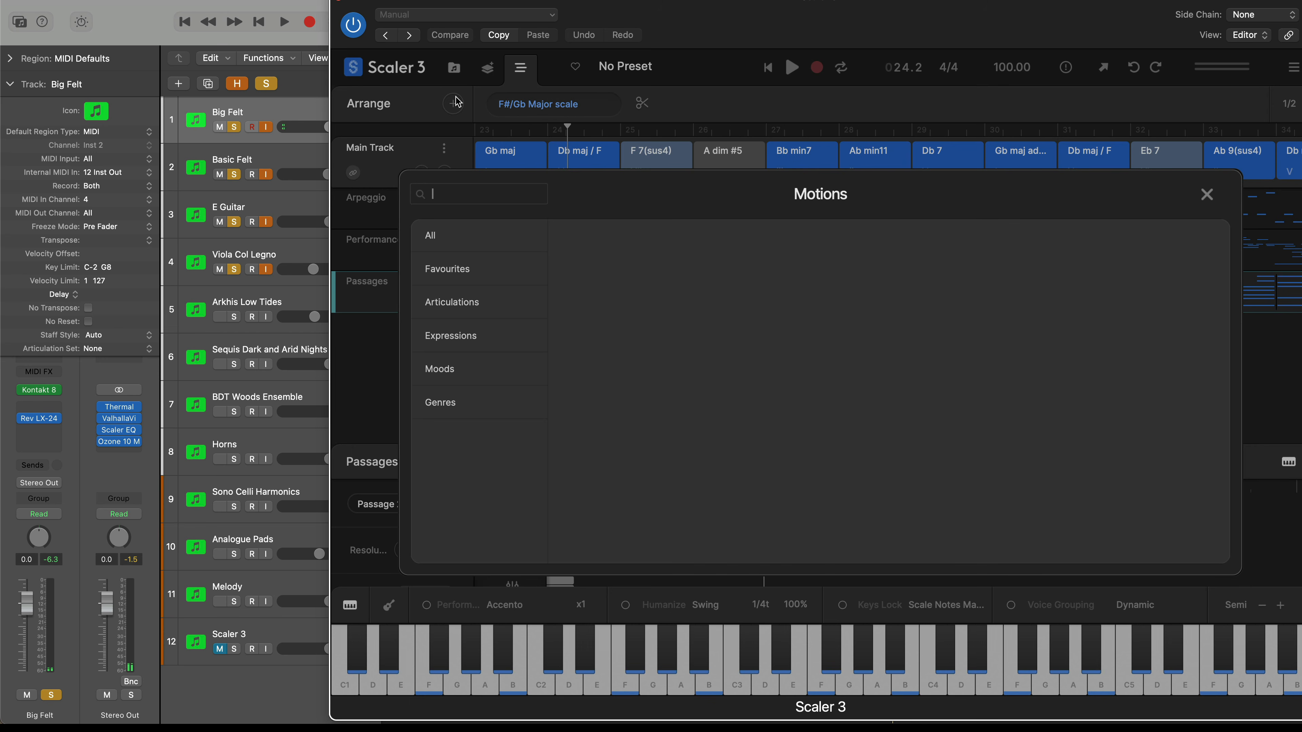
click(468, 300)
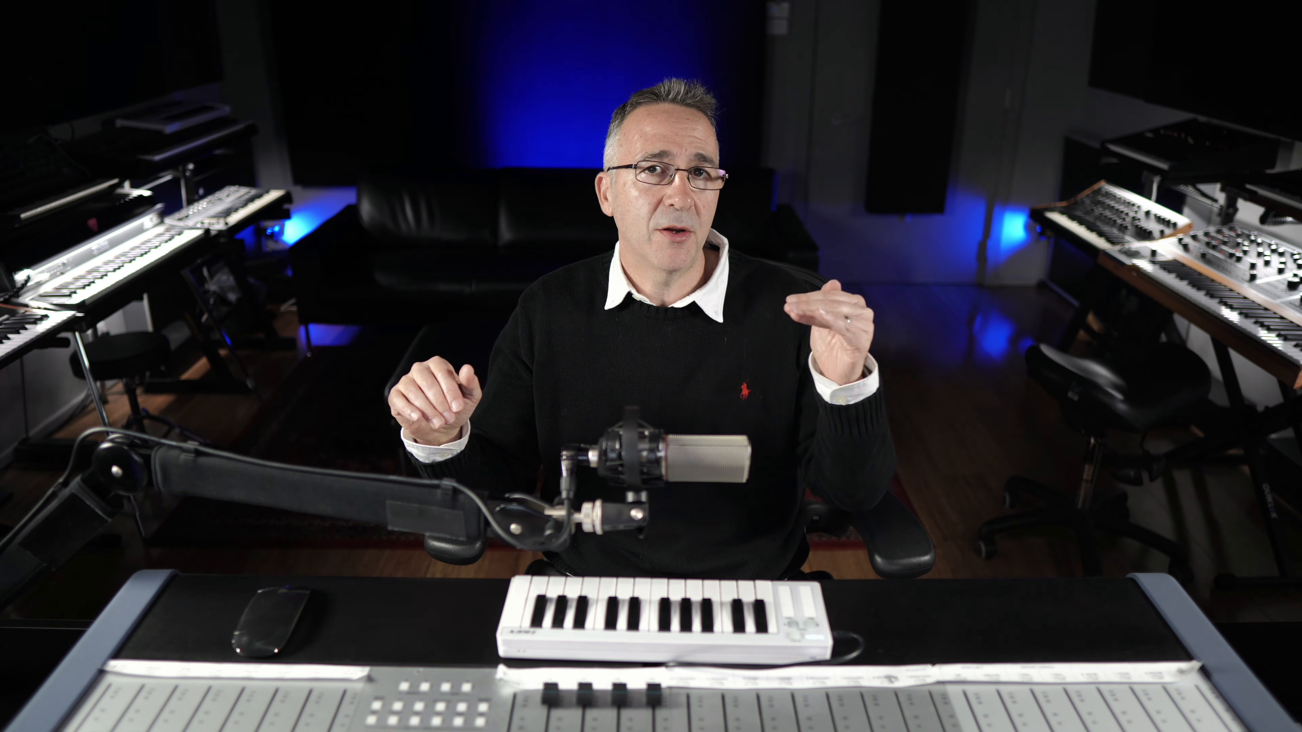
click(285, 301)
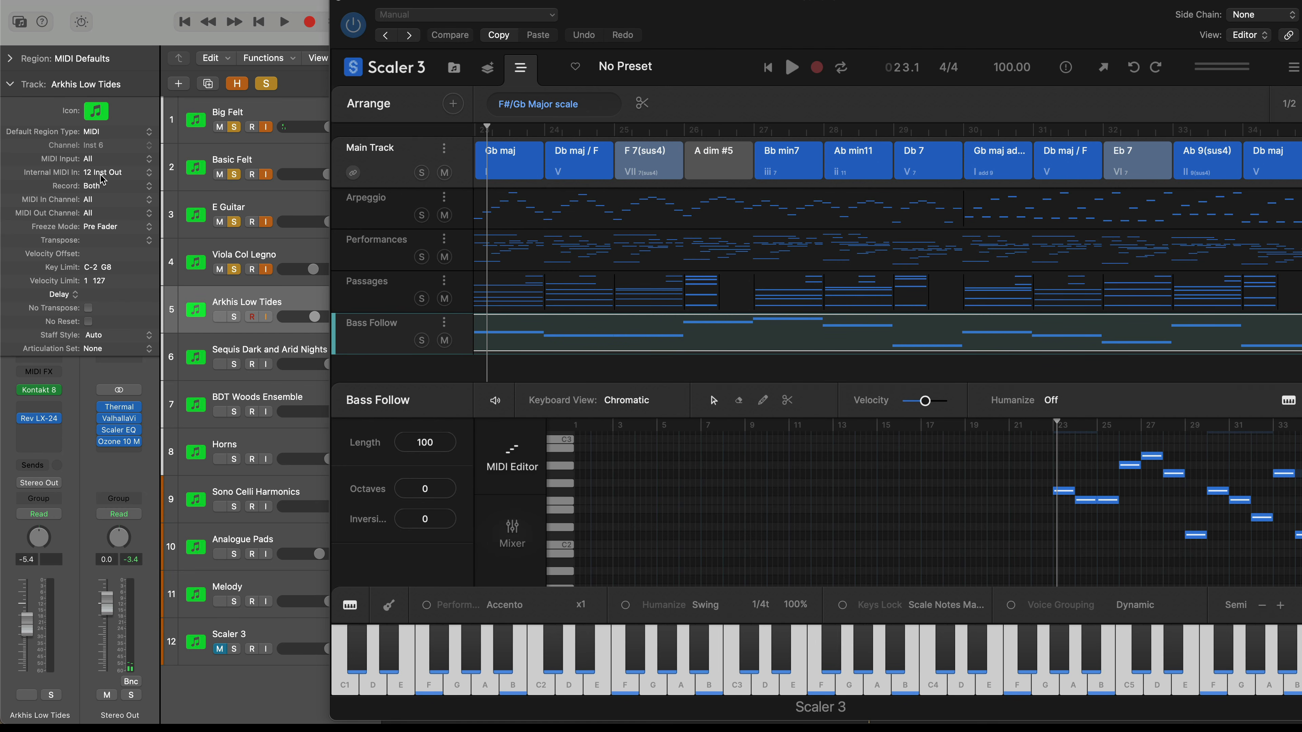
click(443, 322)
mouse_move(494, 405)
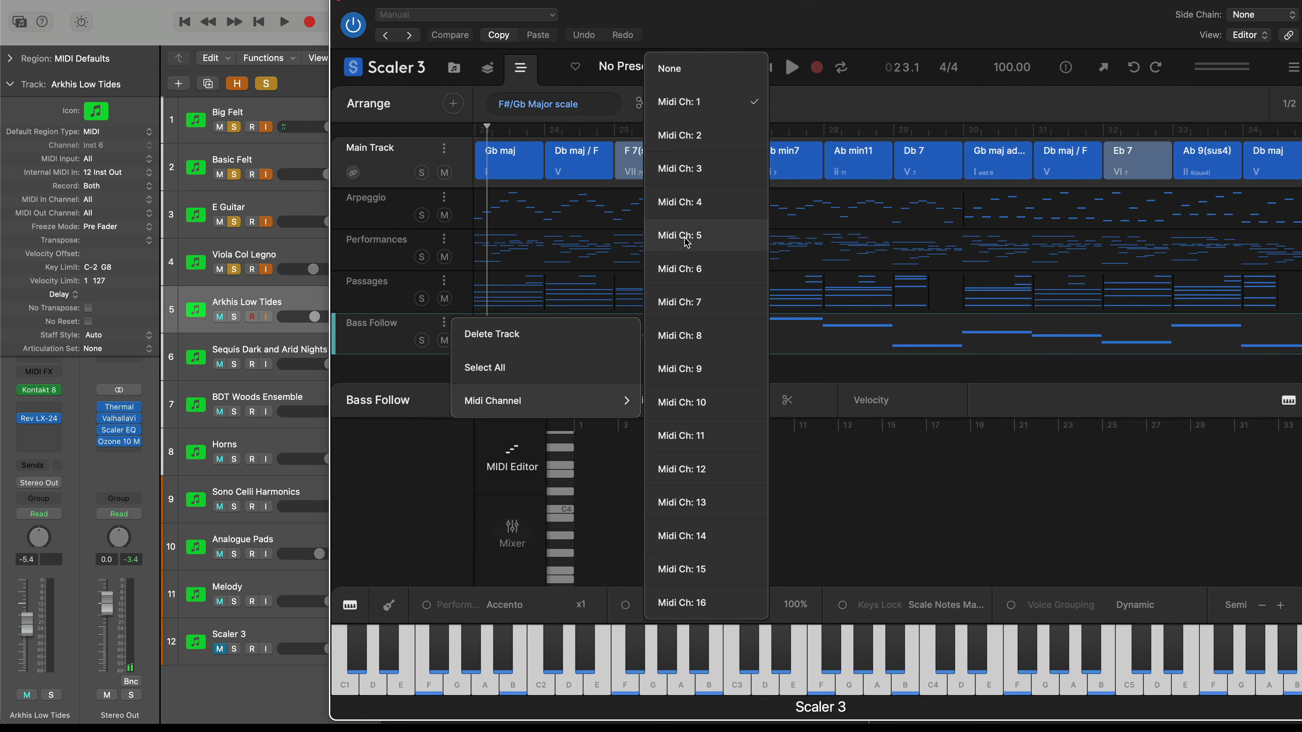
click(728, 235)
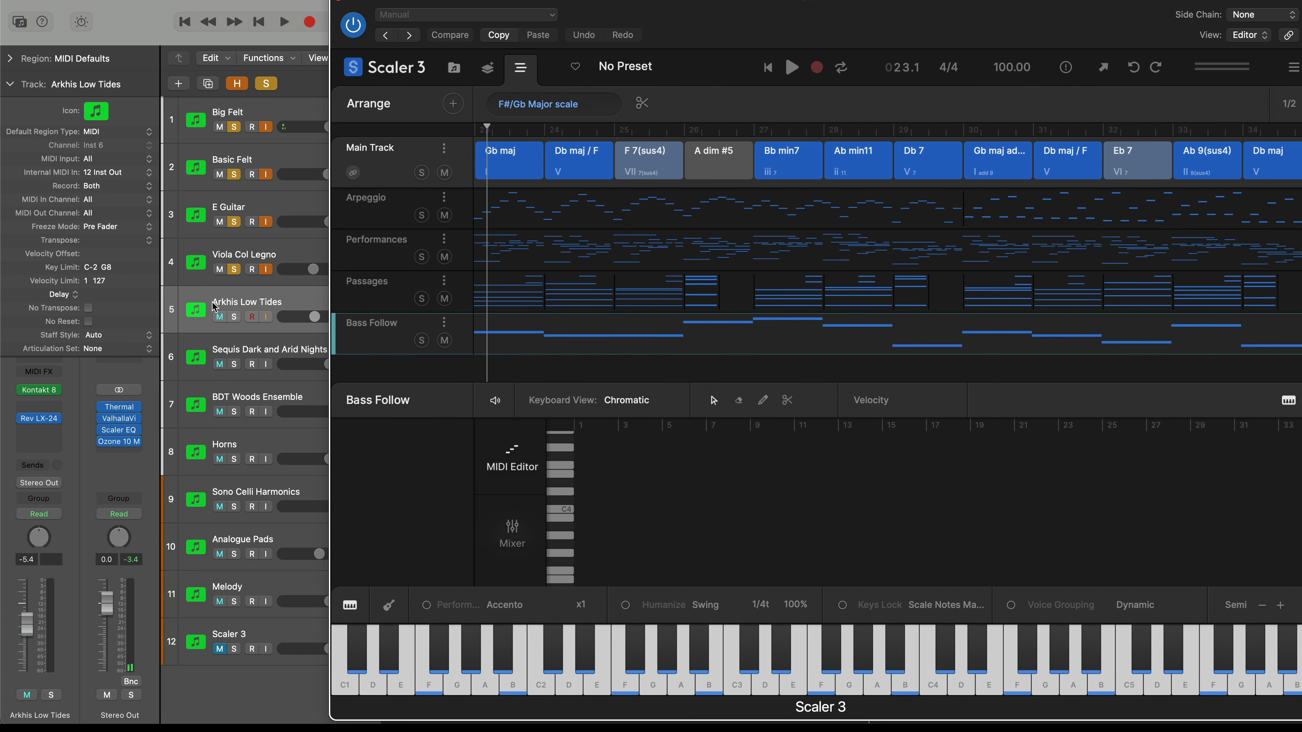
- Set MIDI In Channel to 5 on Arkhis Low Tides and Sequis Dark and Arid Nights, with solo and input monitoring on
click(97, 203)
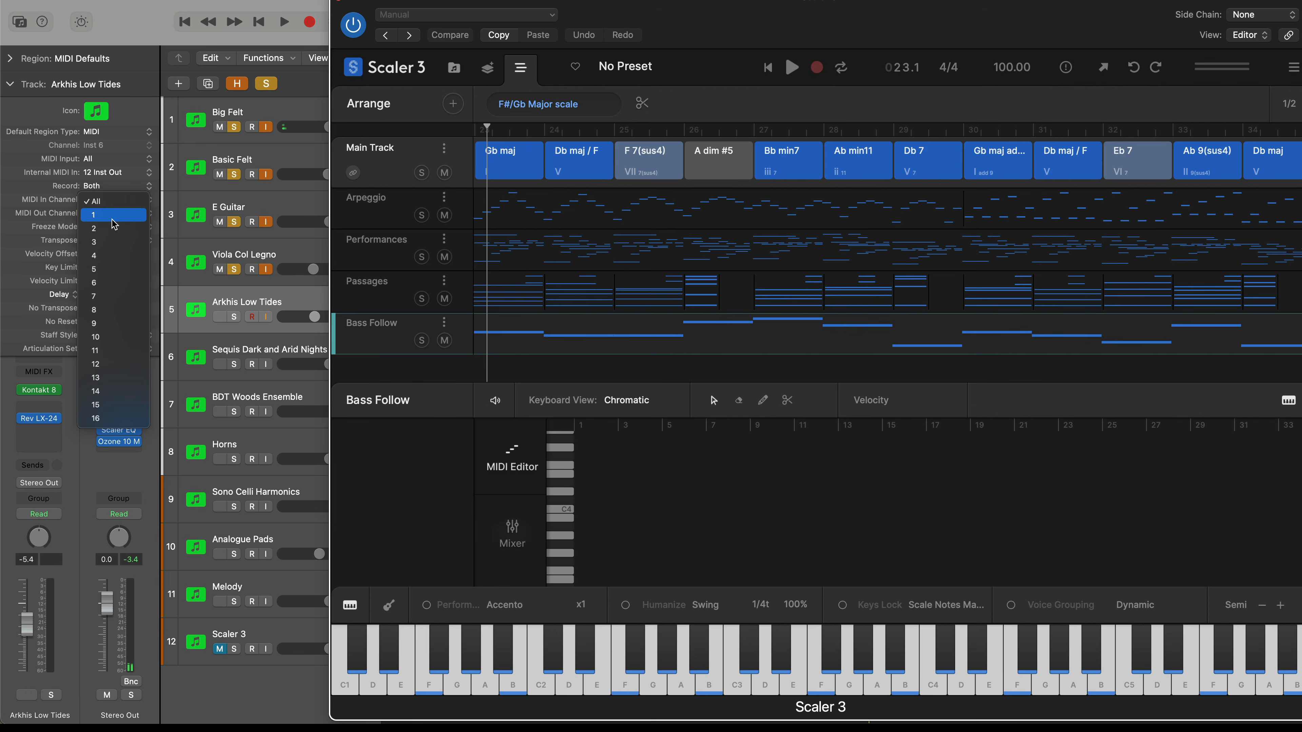
click(115, 269)
click(281, 342)
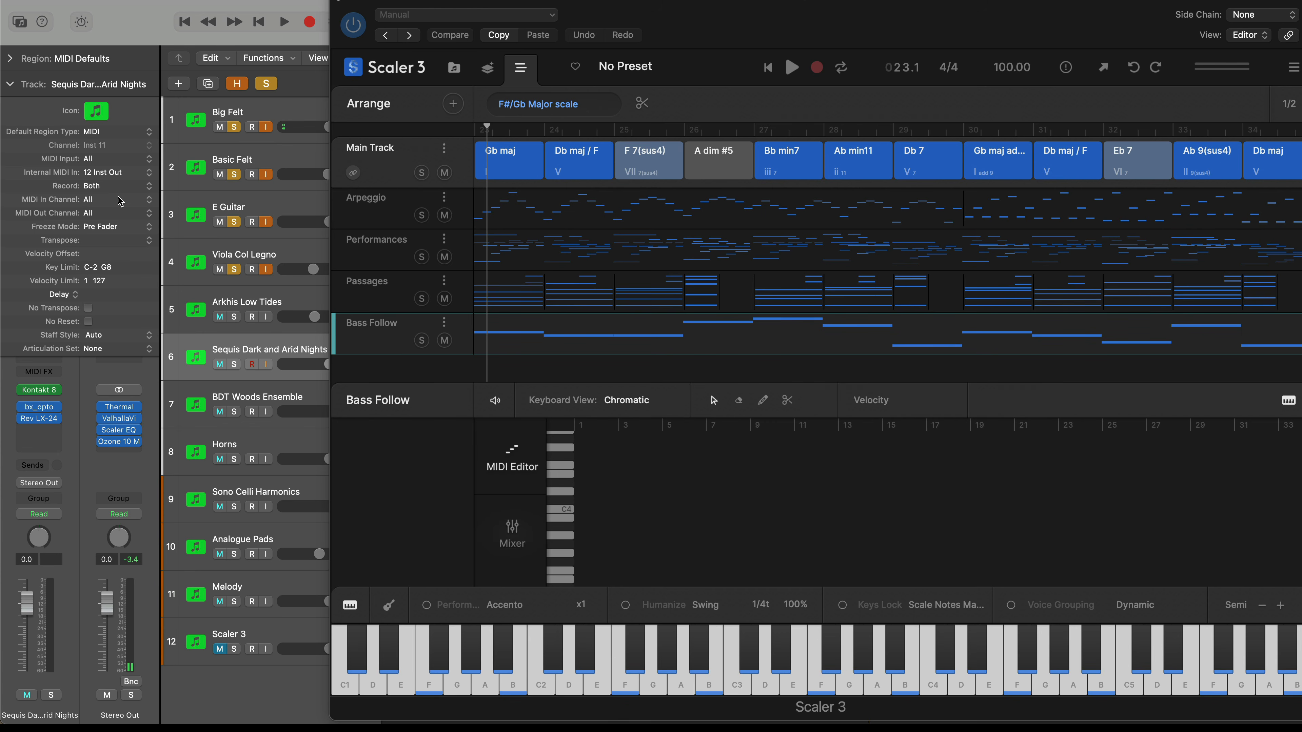
click(90, 215)
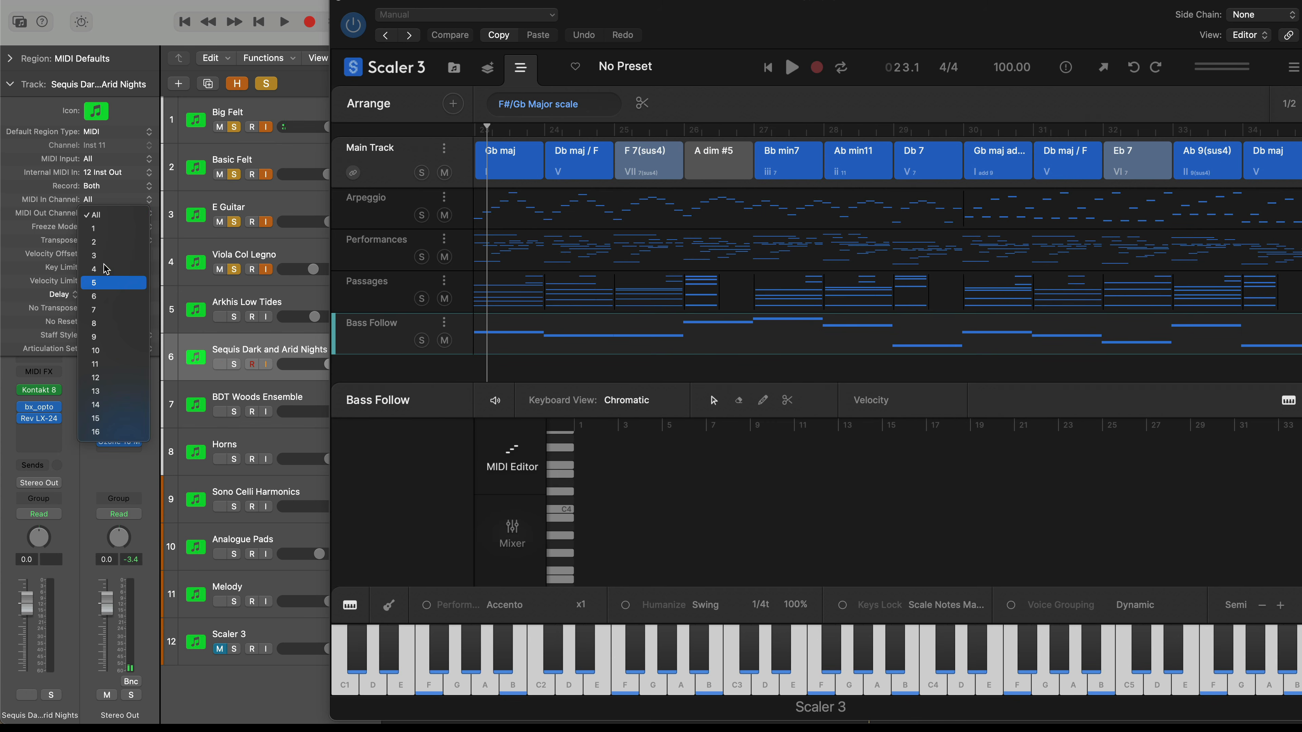
click(124, 192)
click(109, 200)
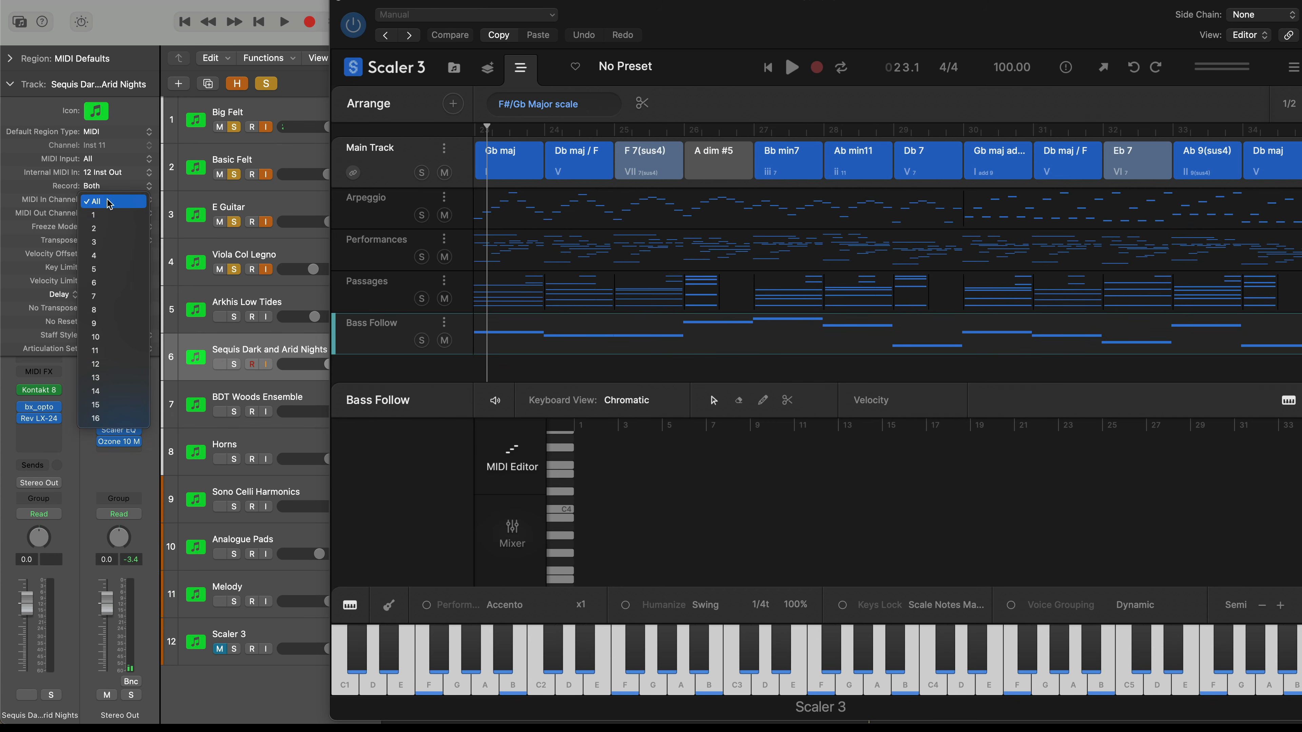
click(111, 275)
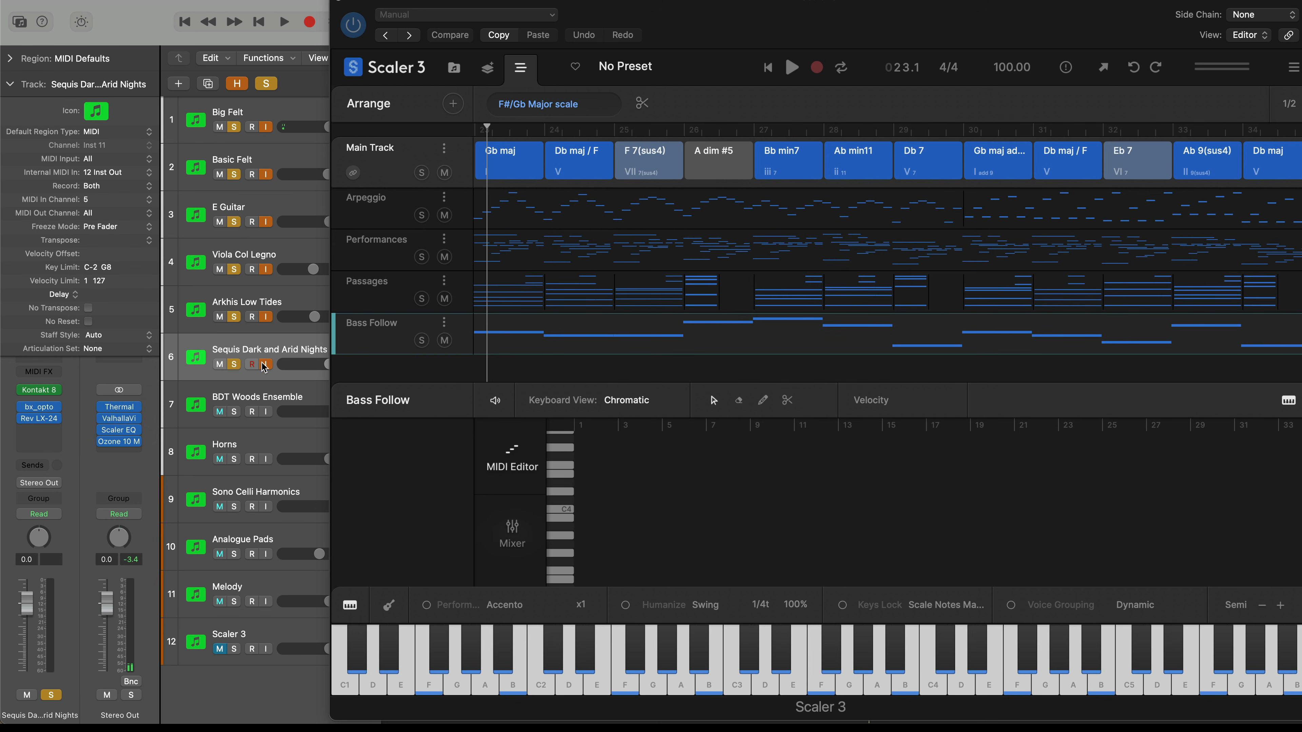
- Play the opening bars with the bass and set the Bass Follow clip's Octaves to -1
key(space)
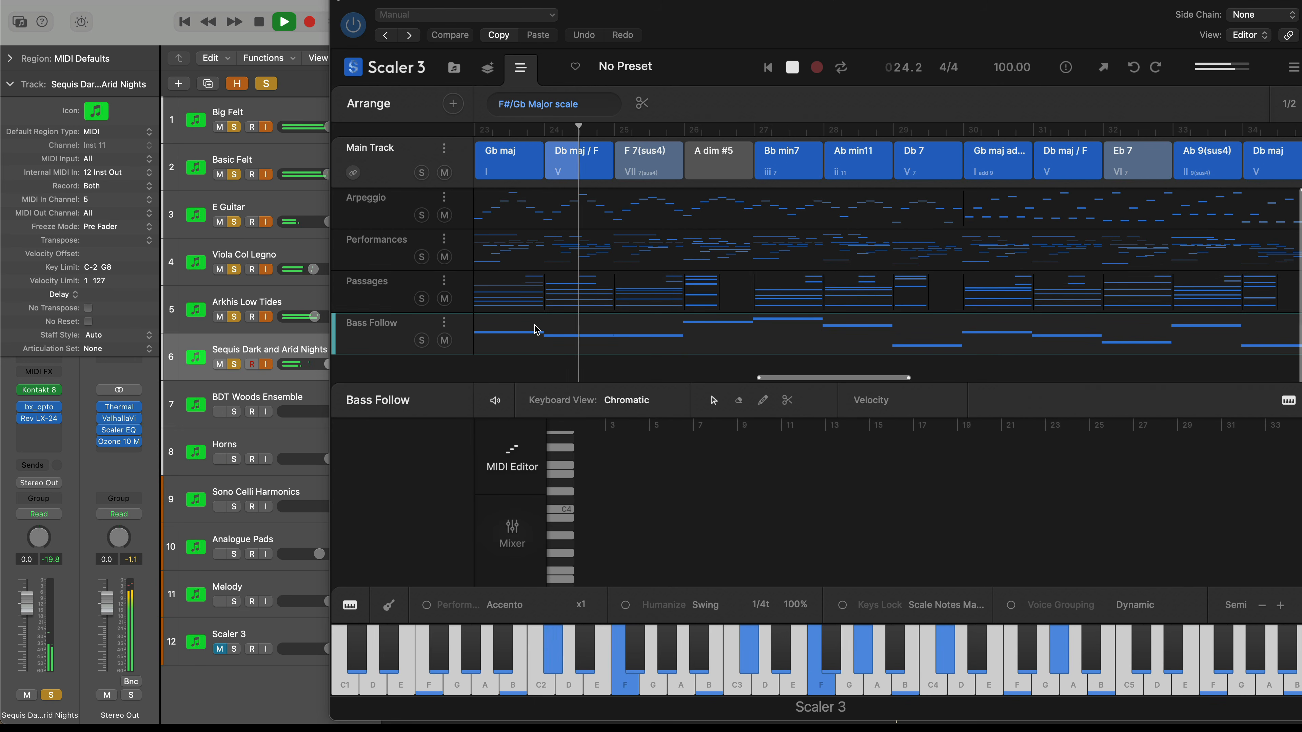
key(space)
click(576, 333)
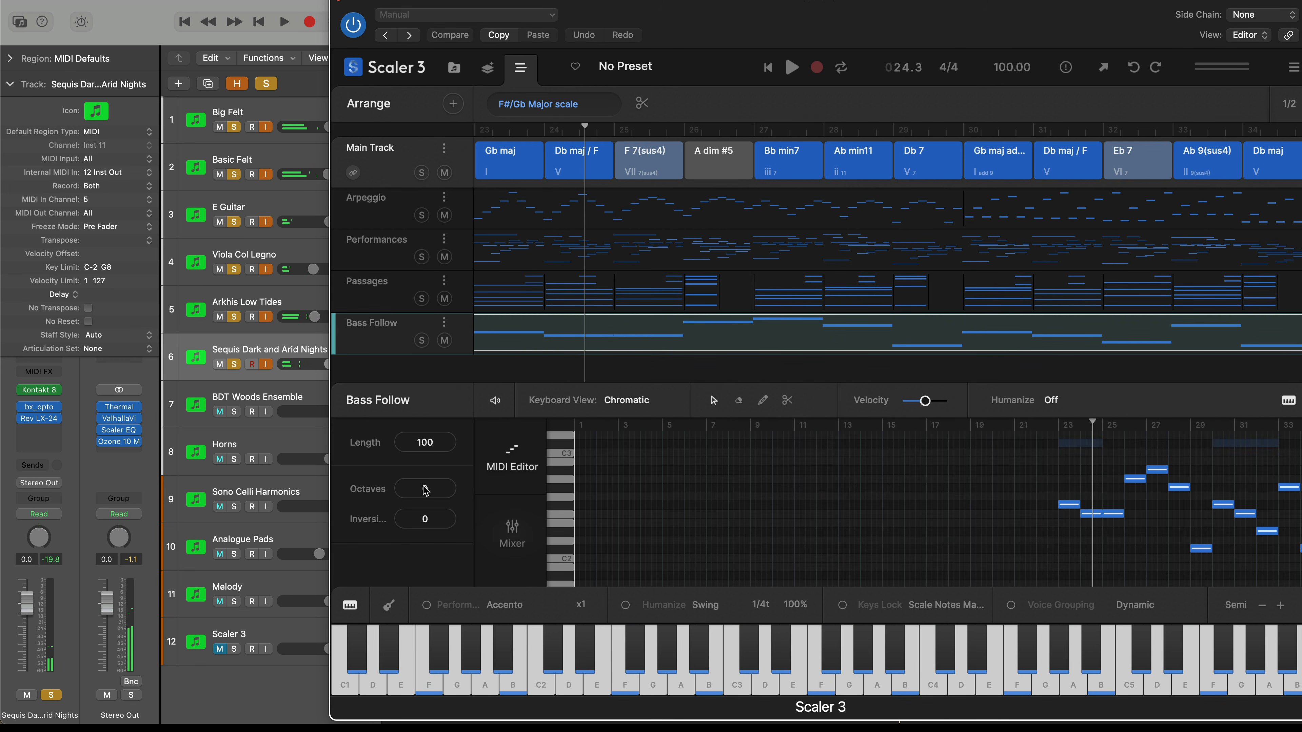
drag(425, 509, 427, 518)
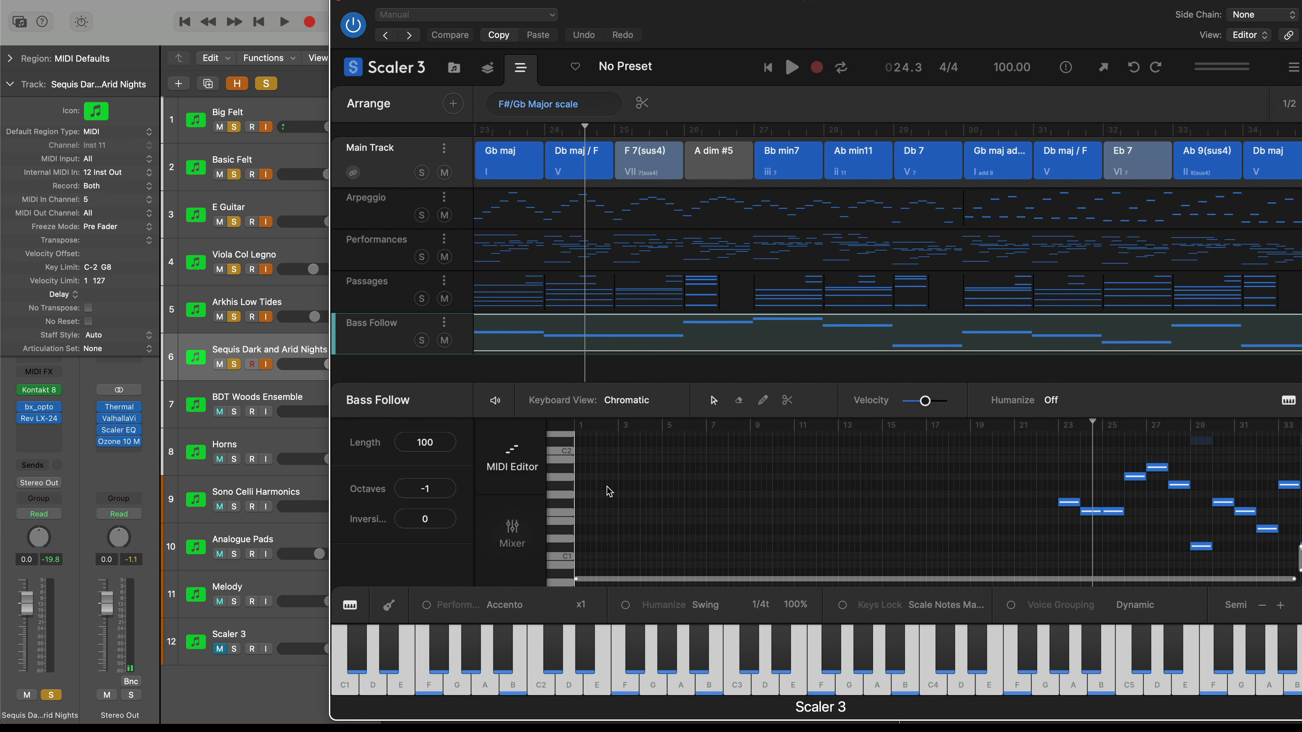
- Play the arrangement from bar 23 to about bar 31 to hear the Bass Follow part with the other instruments
key(space)
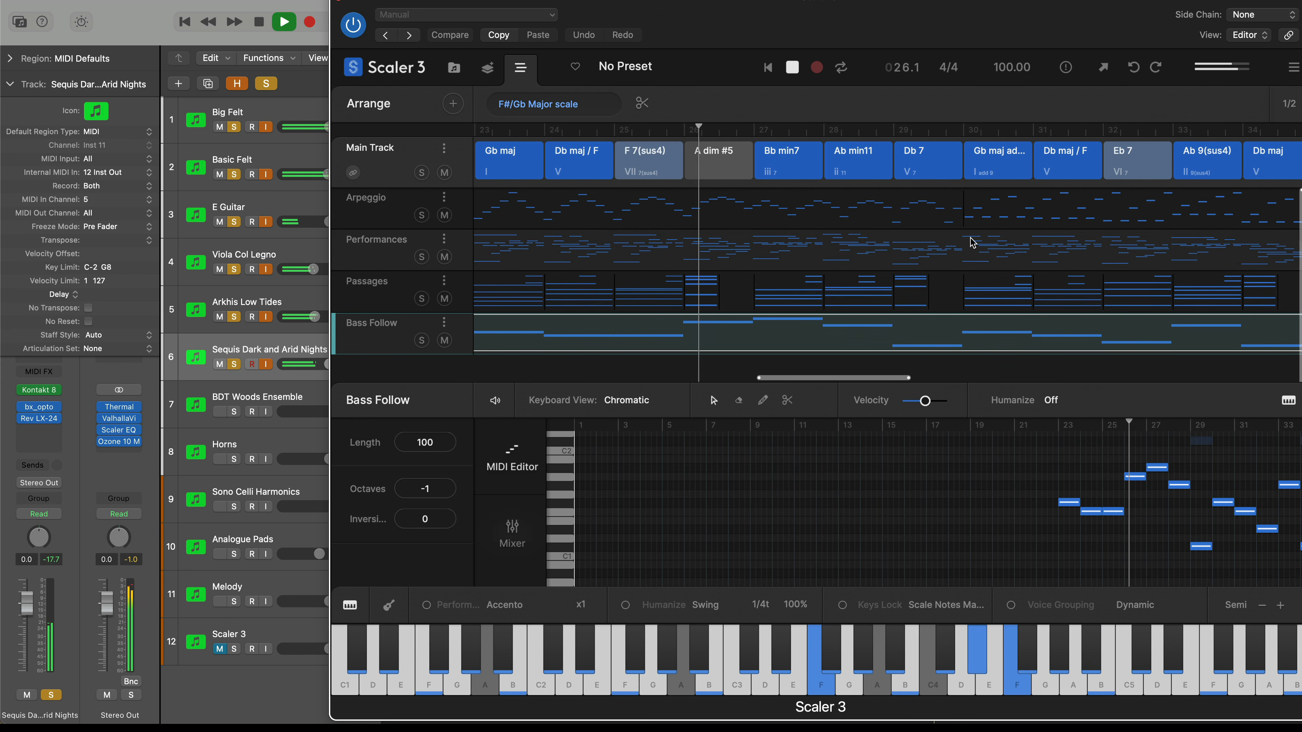
scroll(698, 216, left, 1)
scroll(698, 216, left, 2)
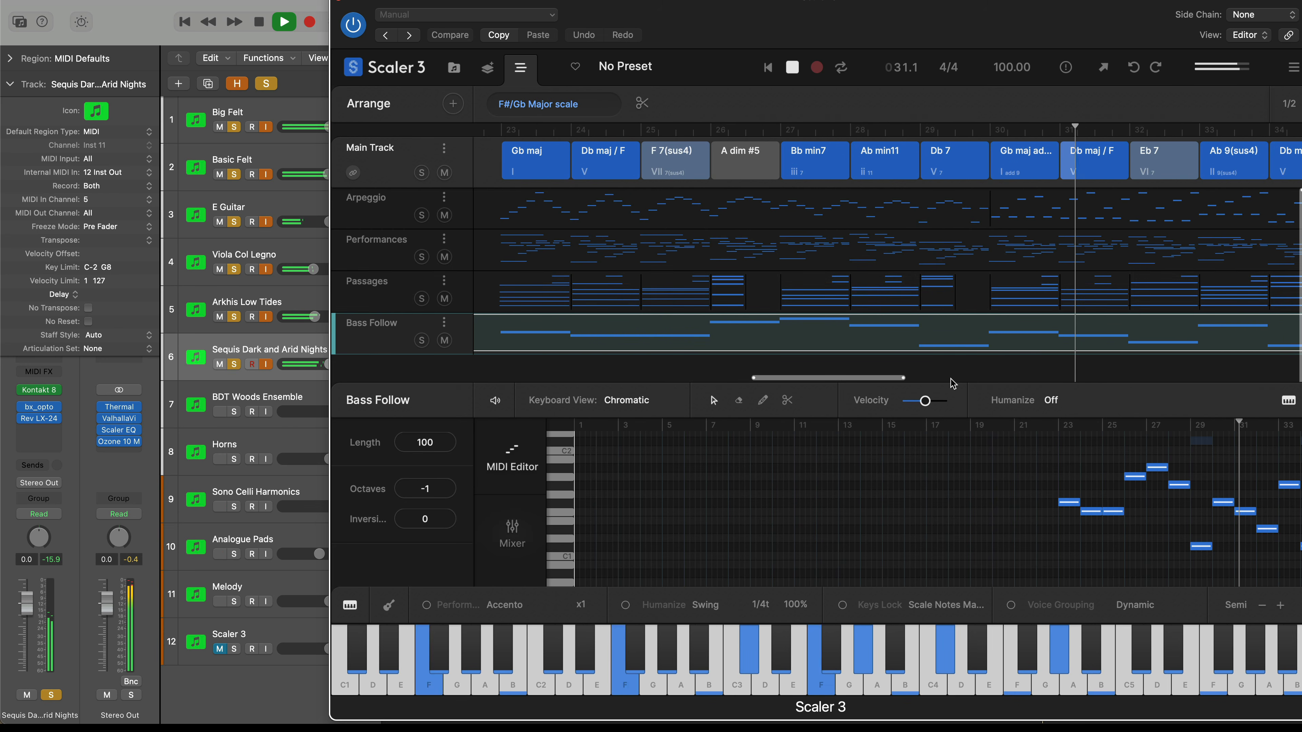
key(space)
- Solo BDT Woods Ensemble with input monitoring on and set its MIDI In Channel to 1
drag(959, 385, 958, 453)
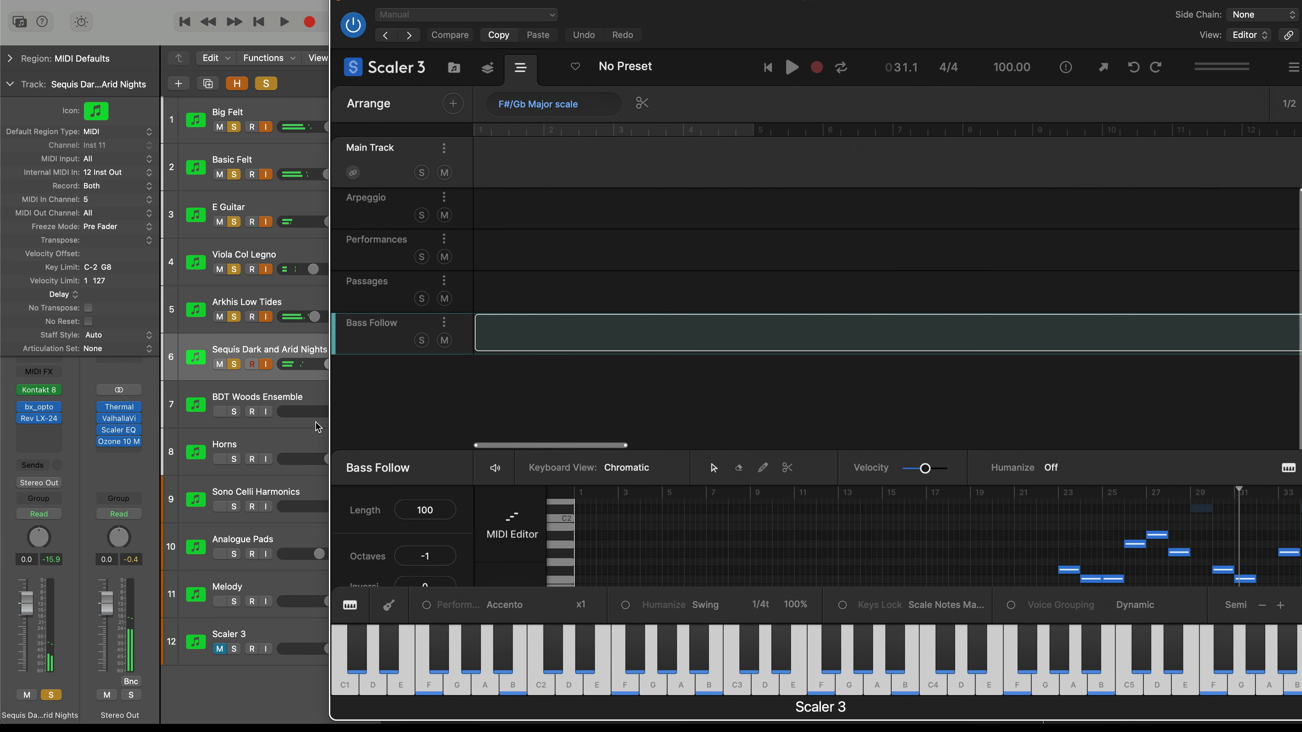
click(229, 413)
key(space)
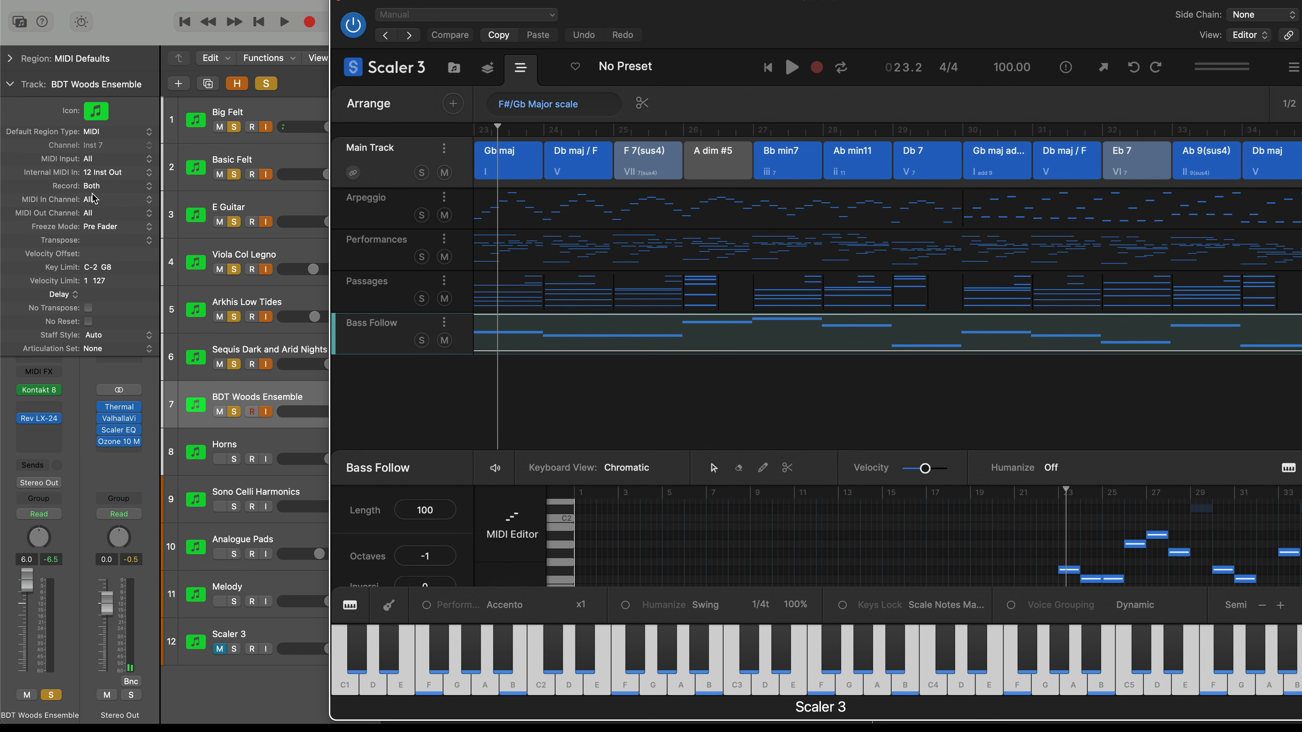
click(94, 198)
click(102, 213)
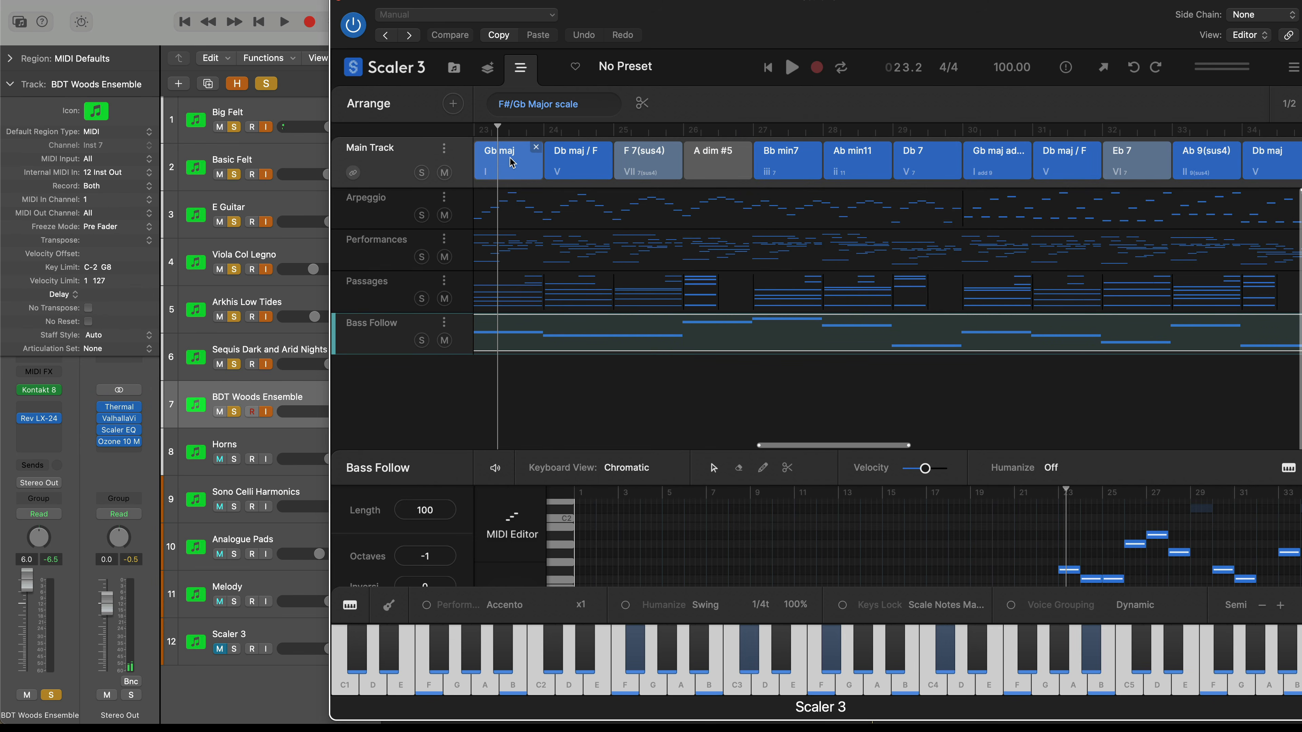
- Play the arrangement and turn off solo on the first six tracks to hear BDT Woods Ensemble alone
key(space)
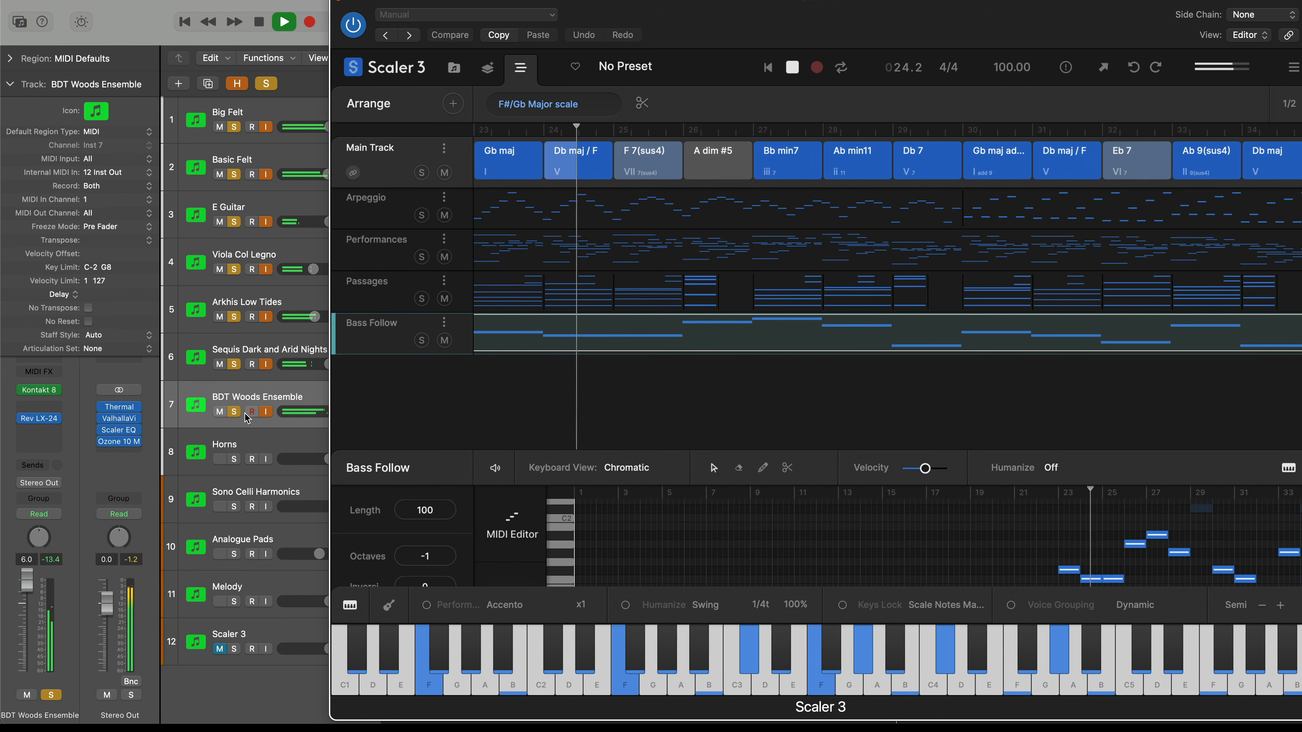
drag(234, 364, 233, 128)
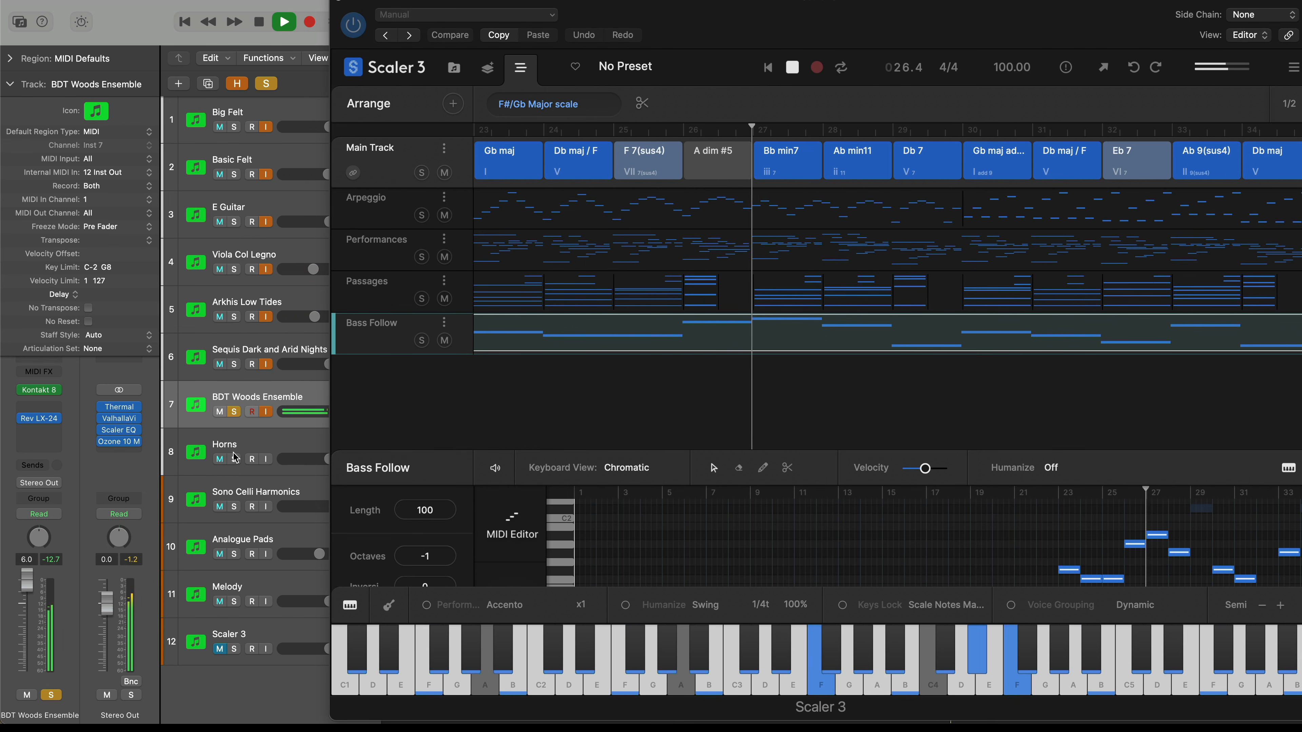
key(space)
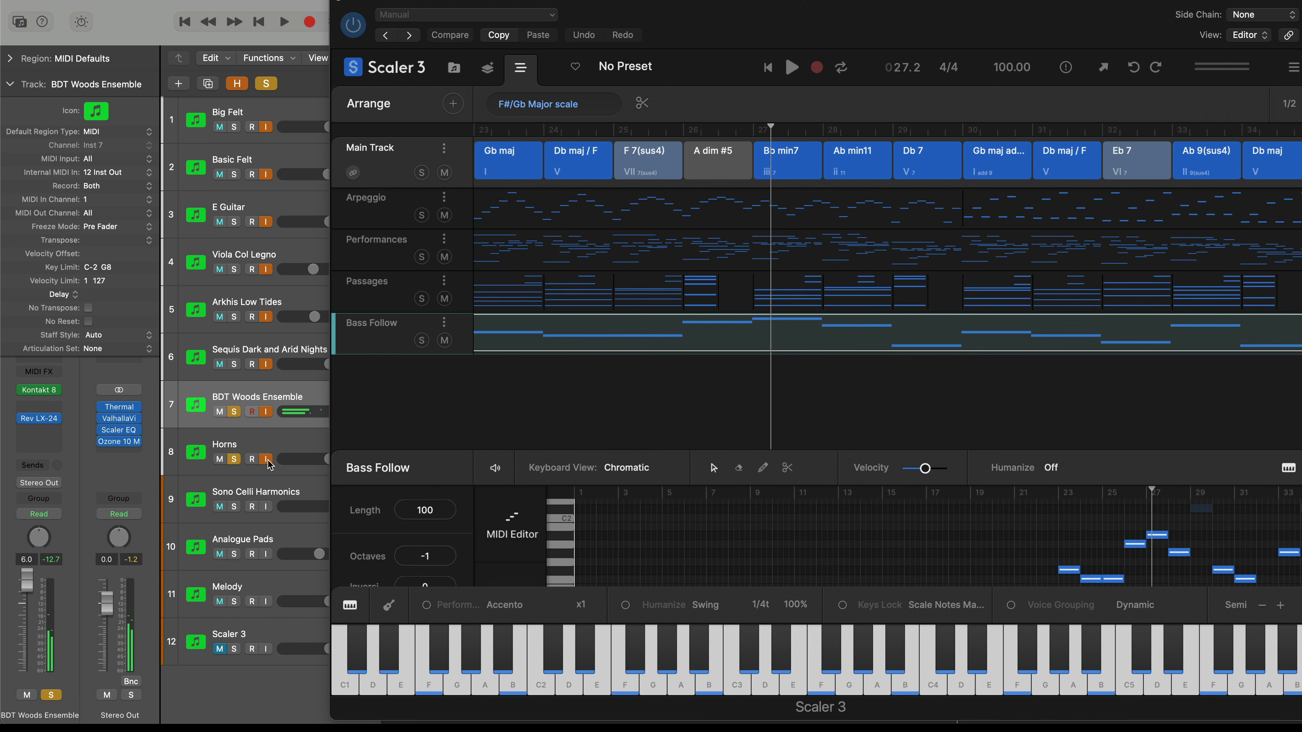
- Set MIDI In Channel to 1 on the Horns track, with its solo and input monitoring on
click(261, 446)
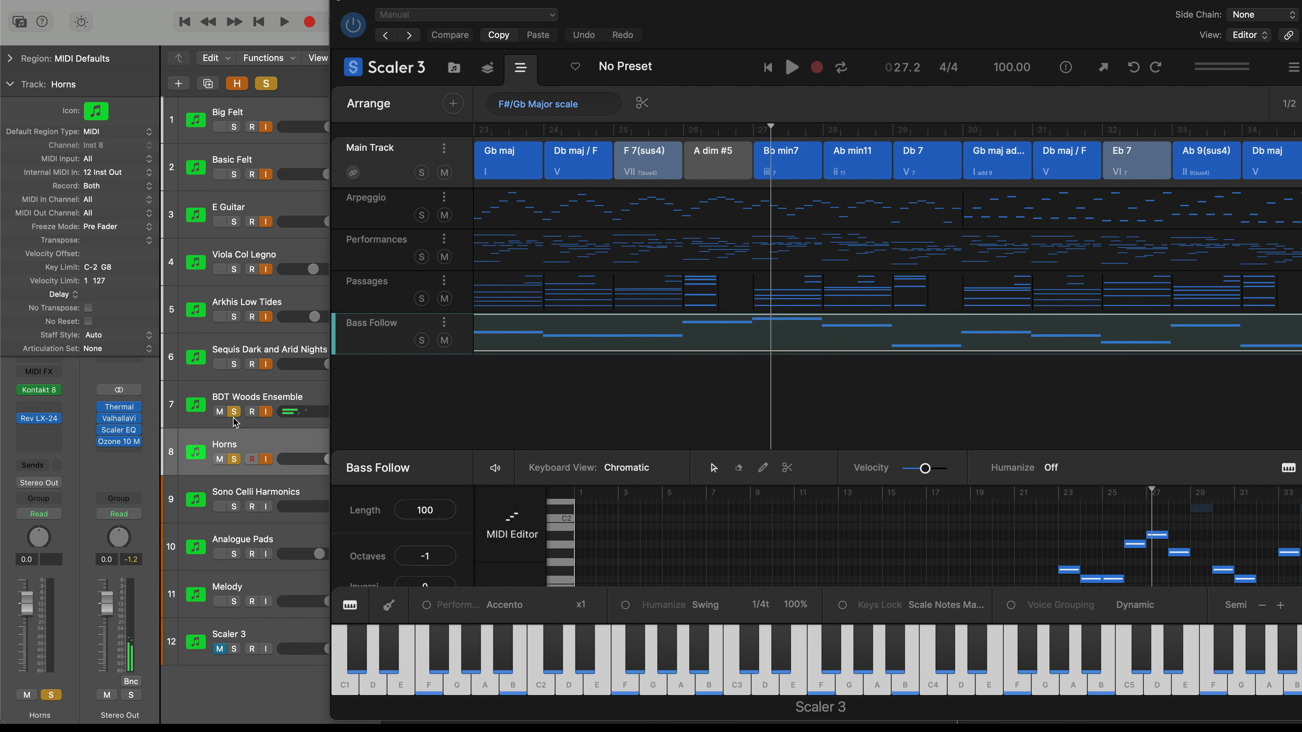
click(102, 204)
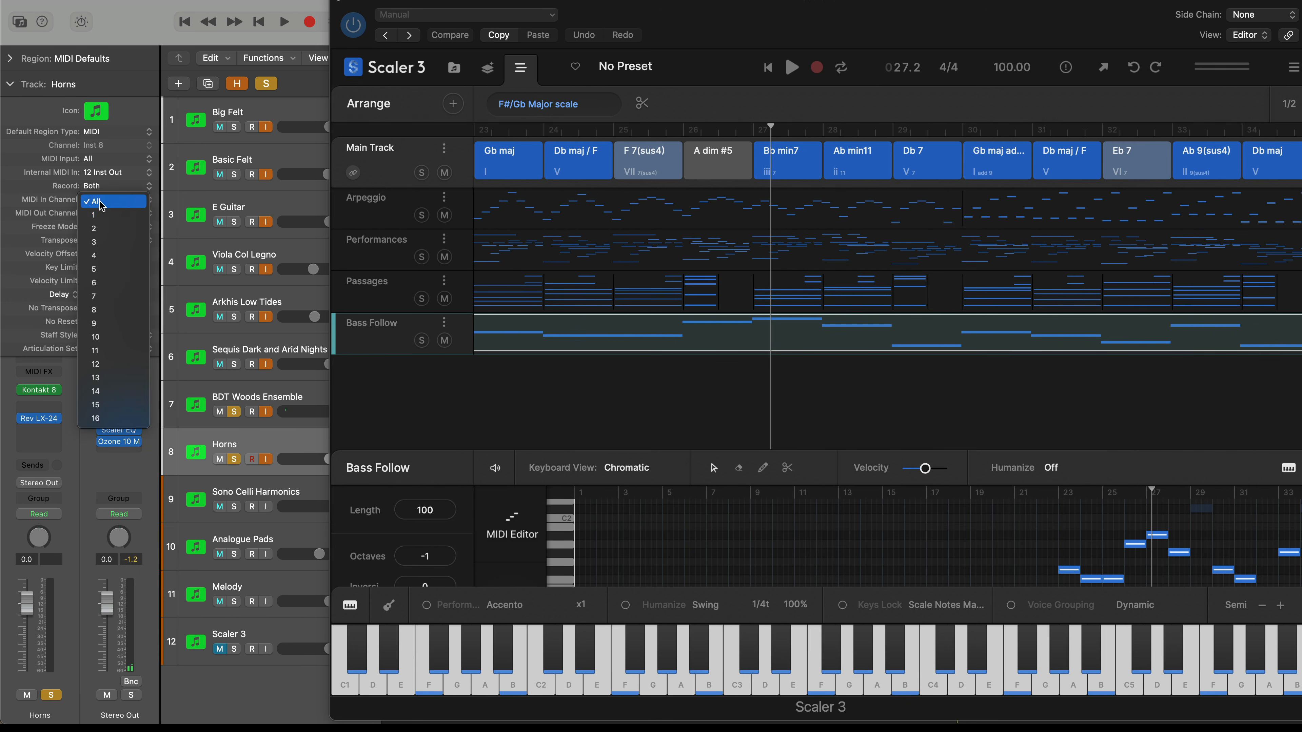
click(118, 218)
- Play Horns together with BDT Woods Ensemble, and clear both solos to hear the full arrangement
key(space)
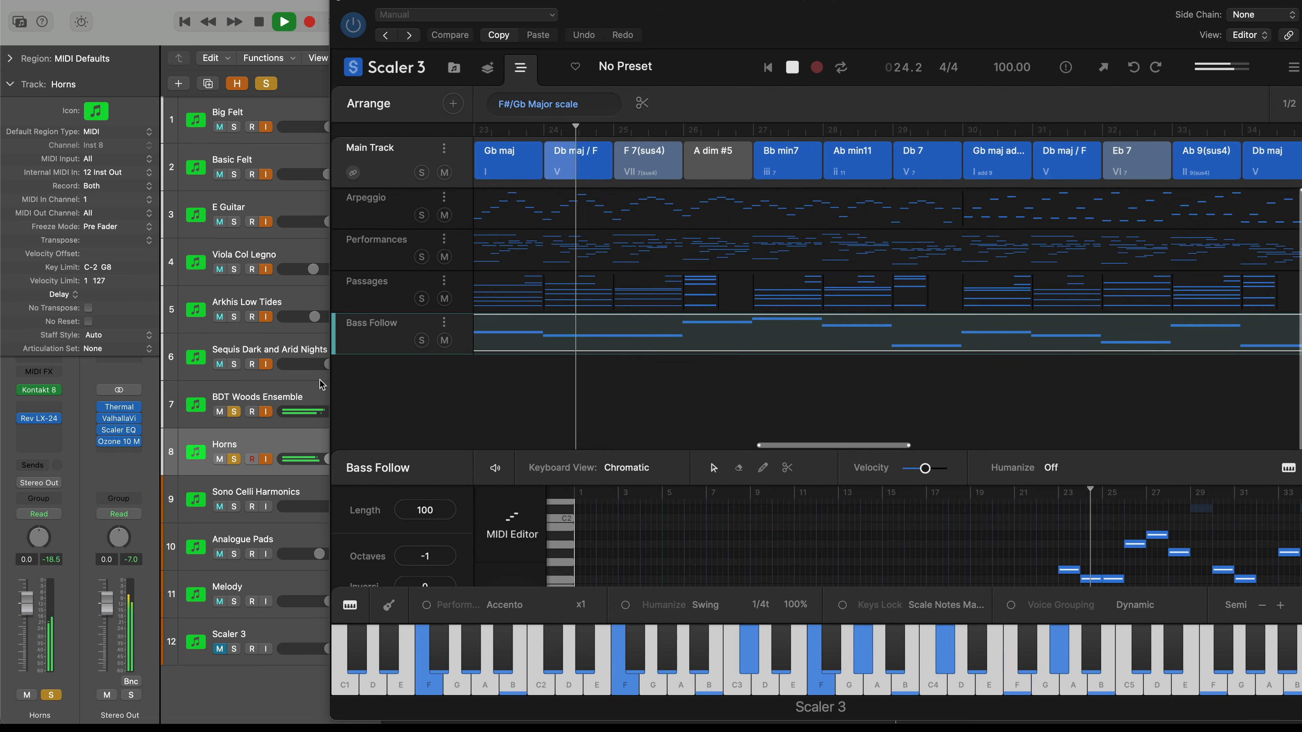
click(235, 412)
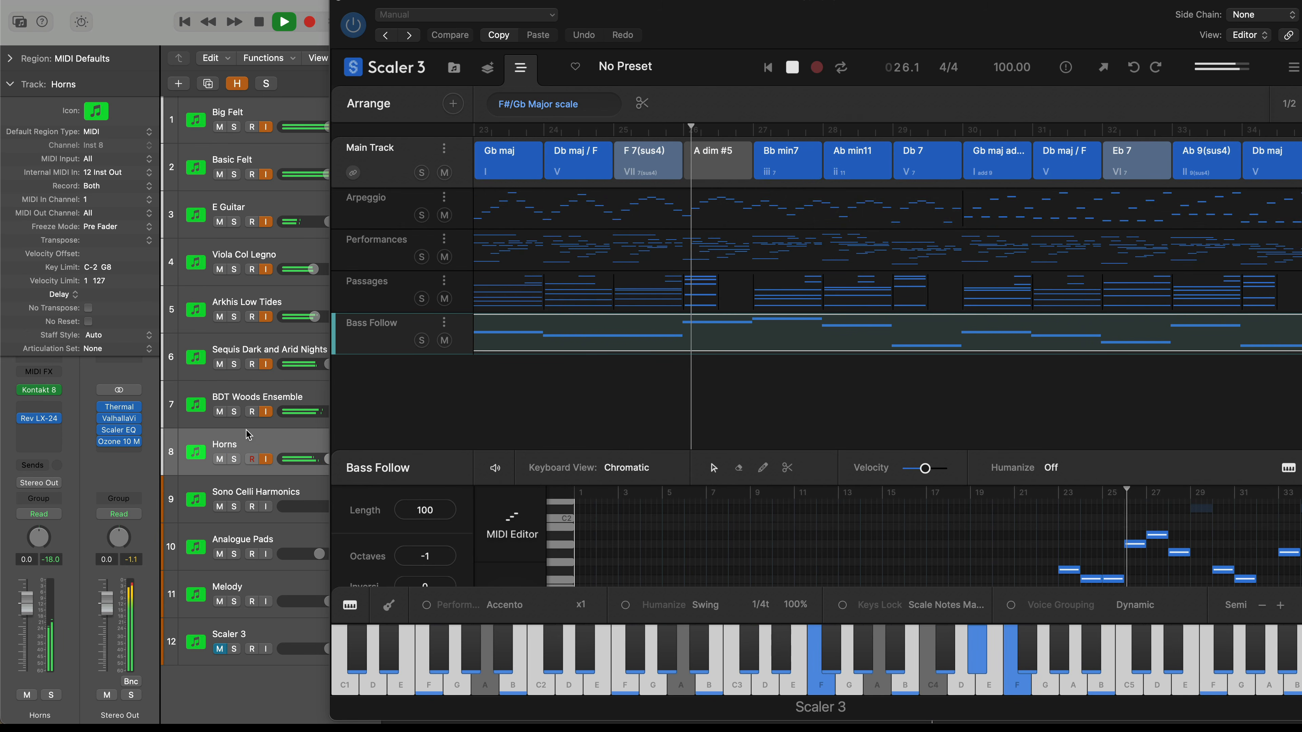
key(space)
- Add a Chord Follow articulation track to the arrangement and enlarge the area showing the arrangement tracks
click(298, 490)
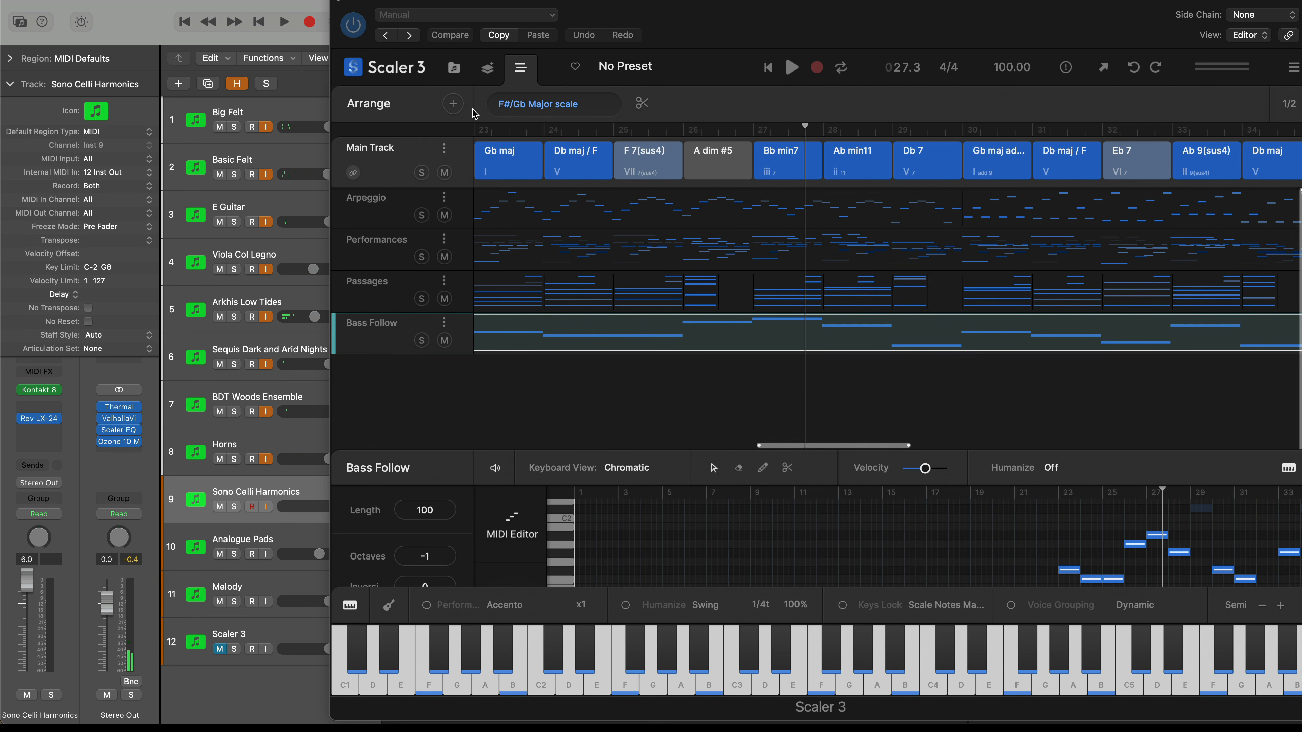
click(455, 102)
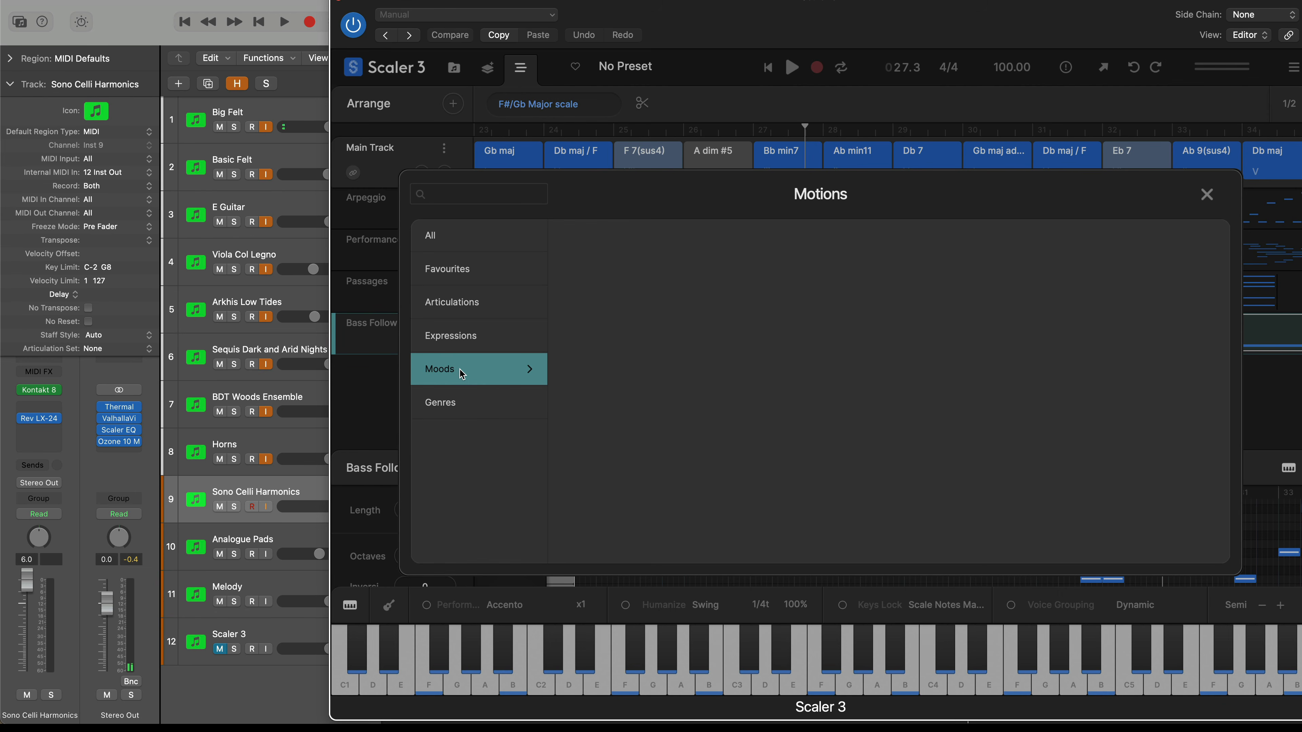
click(460, 303)
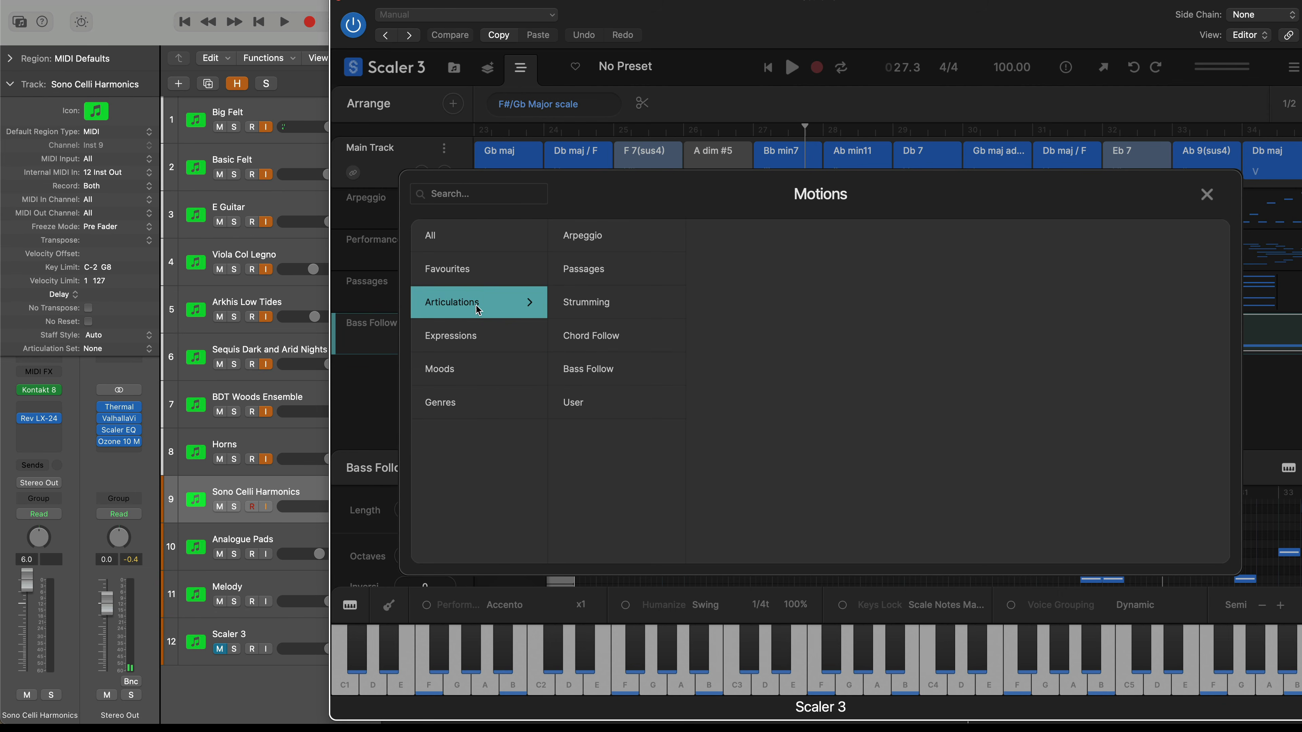
click(563, 337)
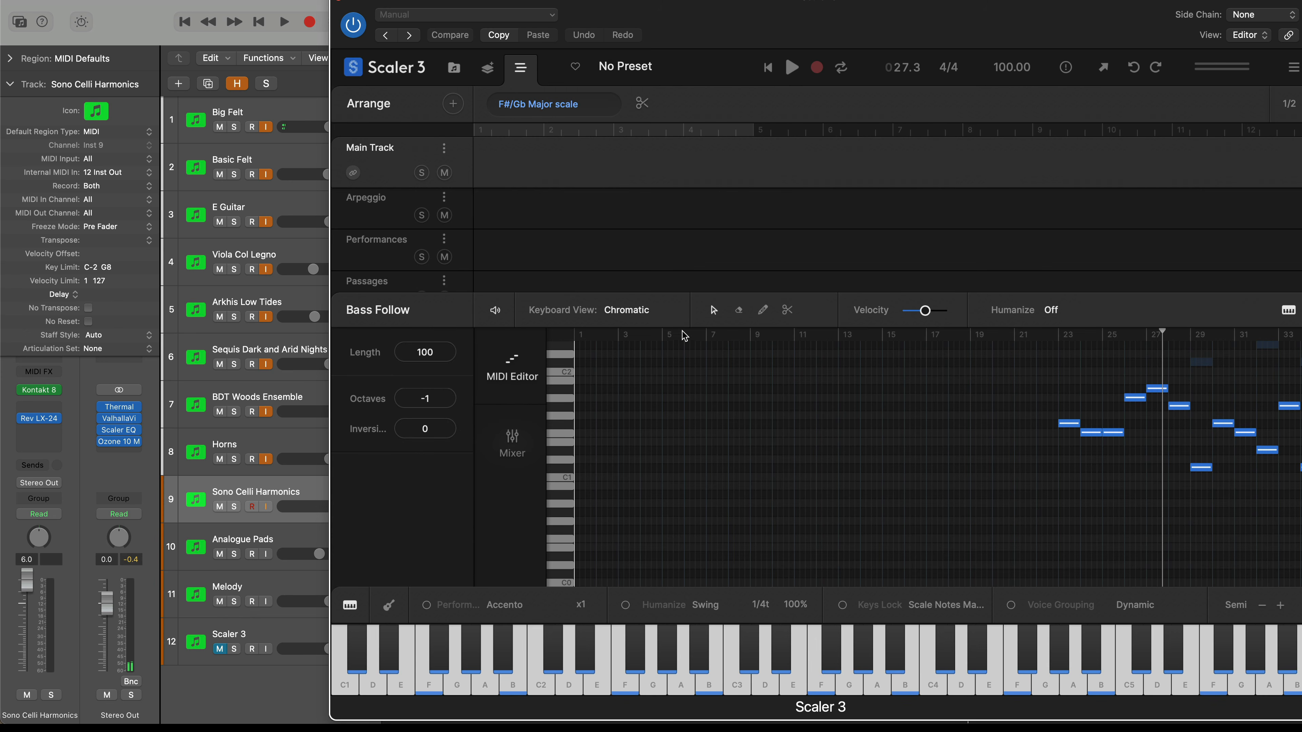
drag(710, 302, 652, 446)
click(610, 380)
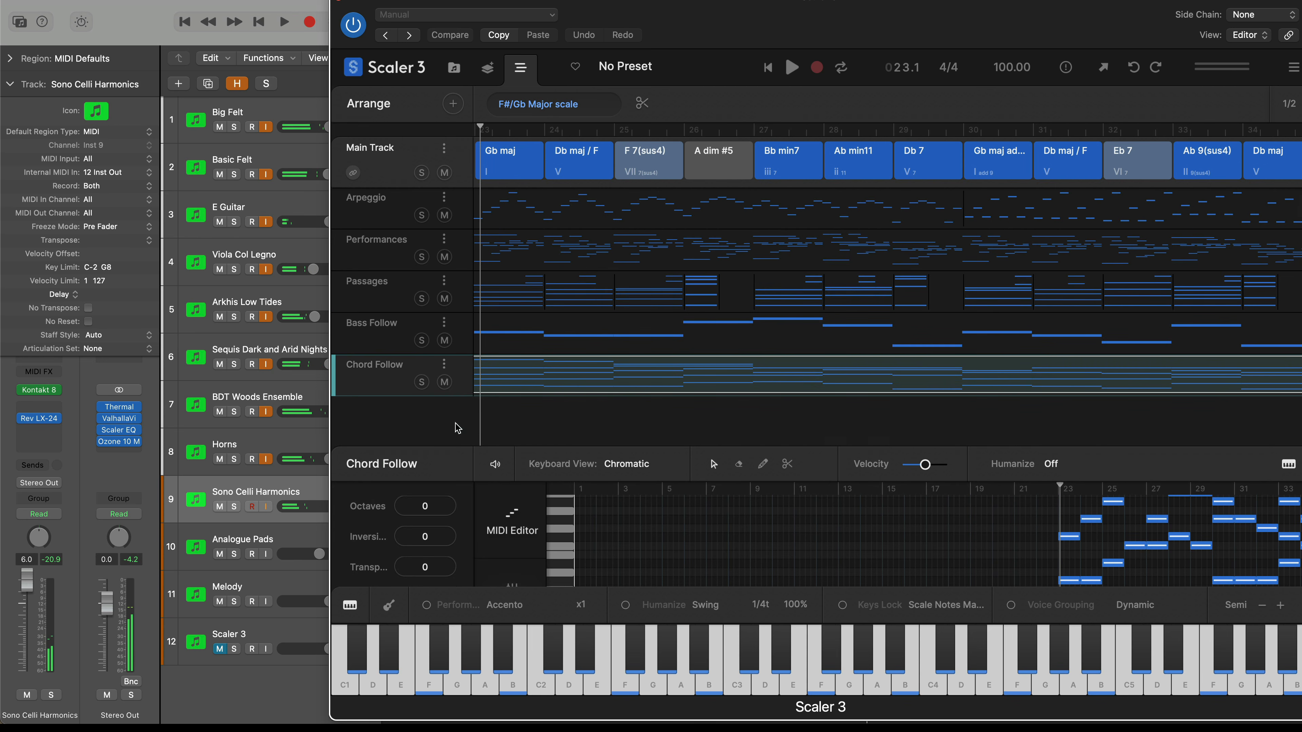
- Assign the Chord Follow track to MIDI channel 6 and set its Octaves value to -1
click(445, 367)
mouse_move(489, 447)
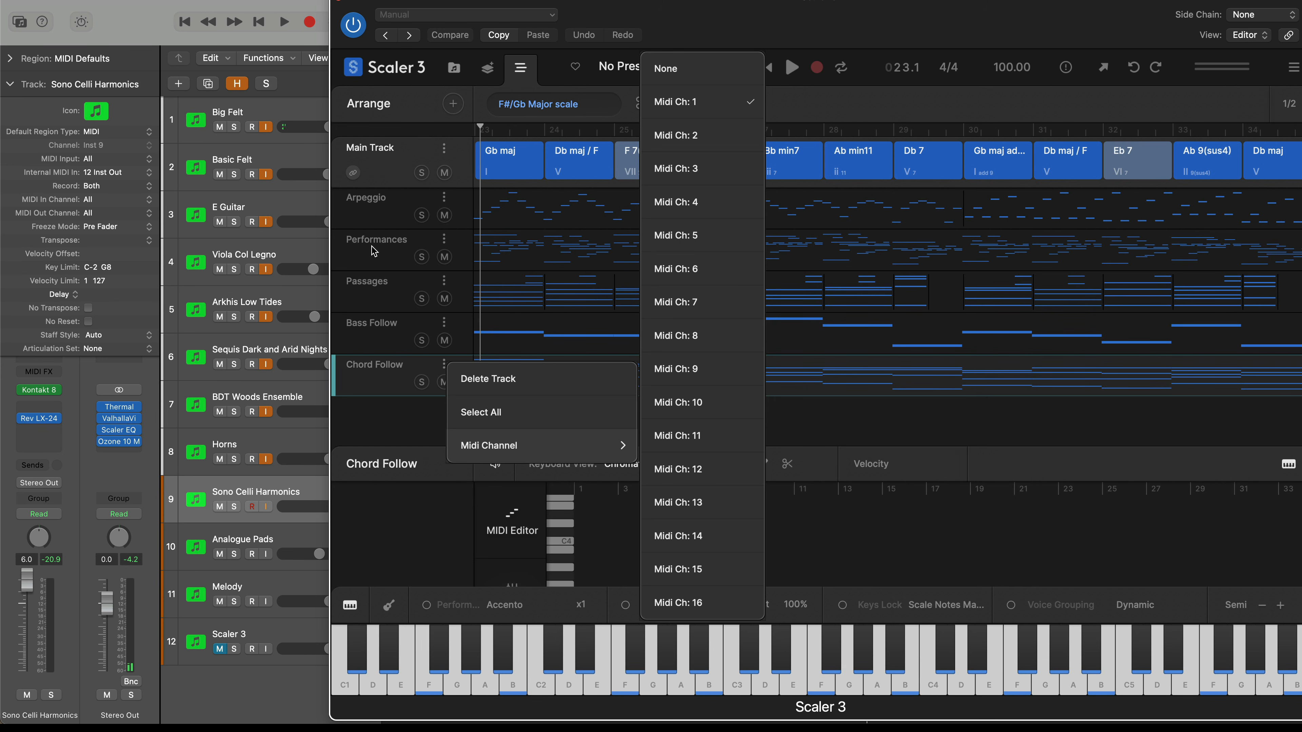
click(672, 281)
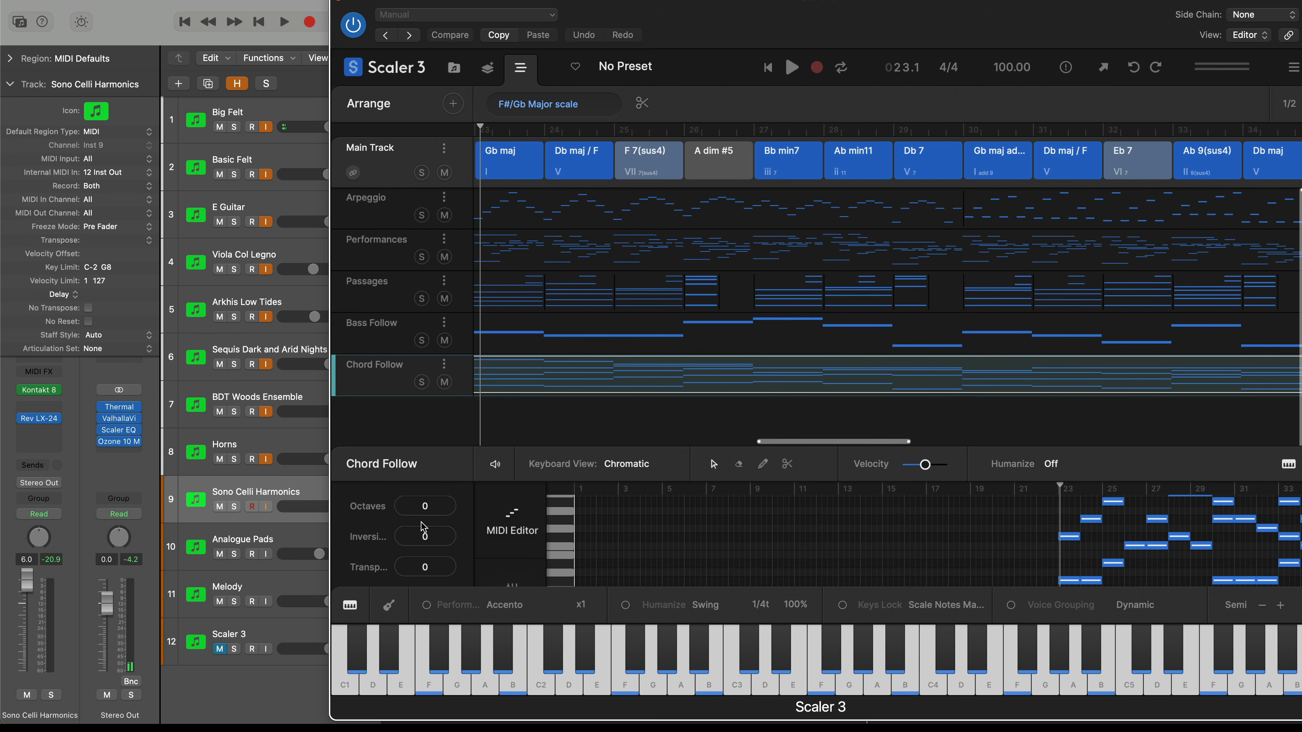
drag(424, 526, 425, 536)
- Set MIDI In Channel to 6 on Sono Celli Harmonics and Analogue Pads, with solo and input monitoring on for both
click(251, 495)
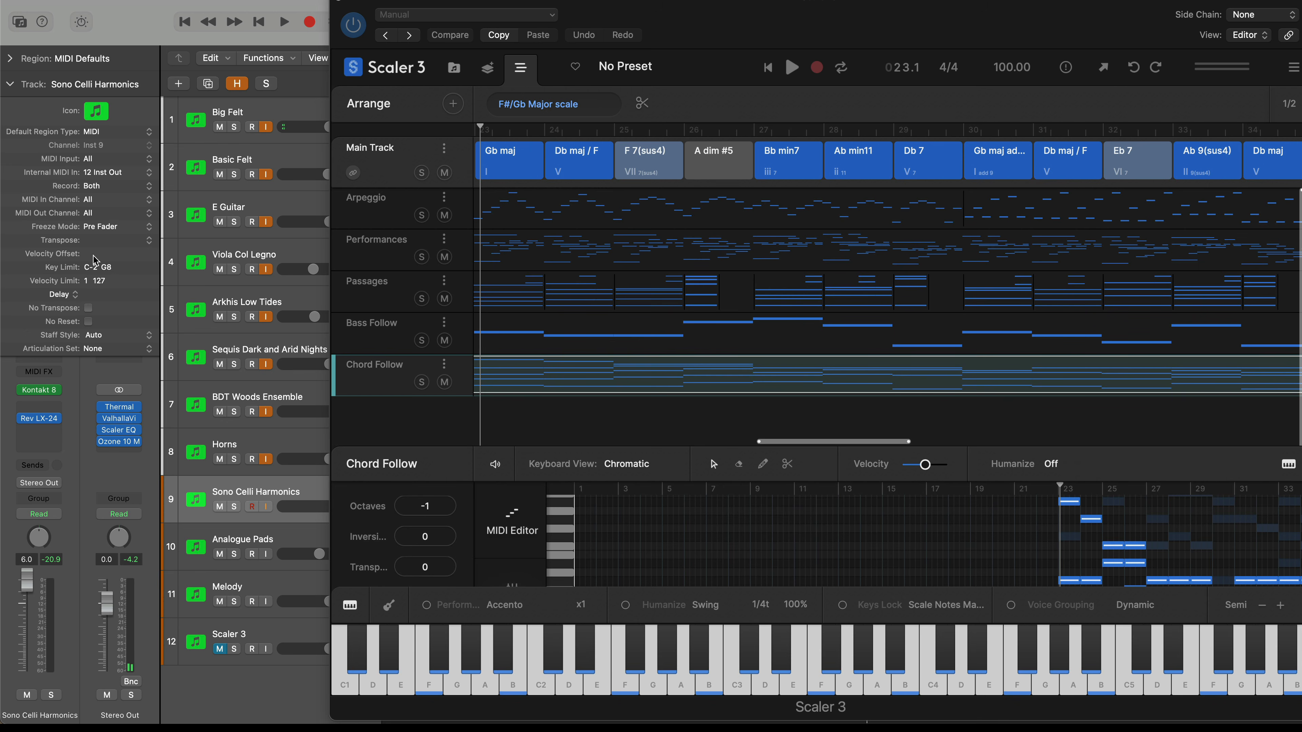
click(90, 202)
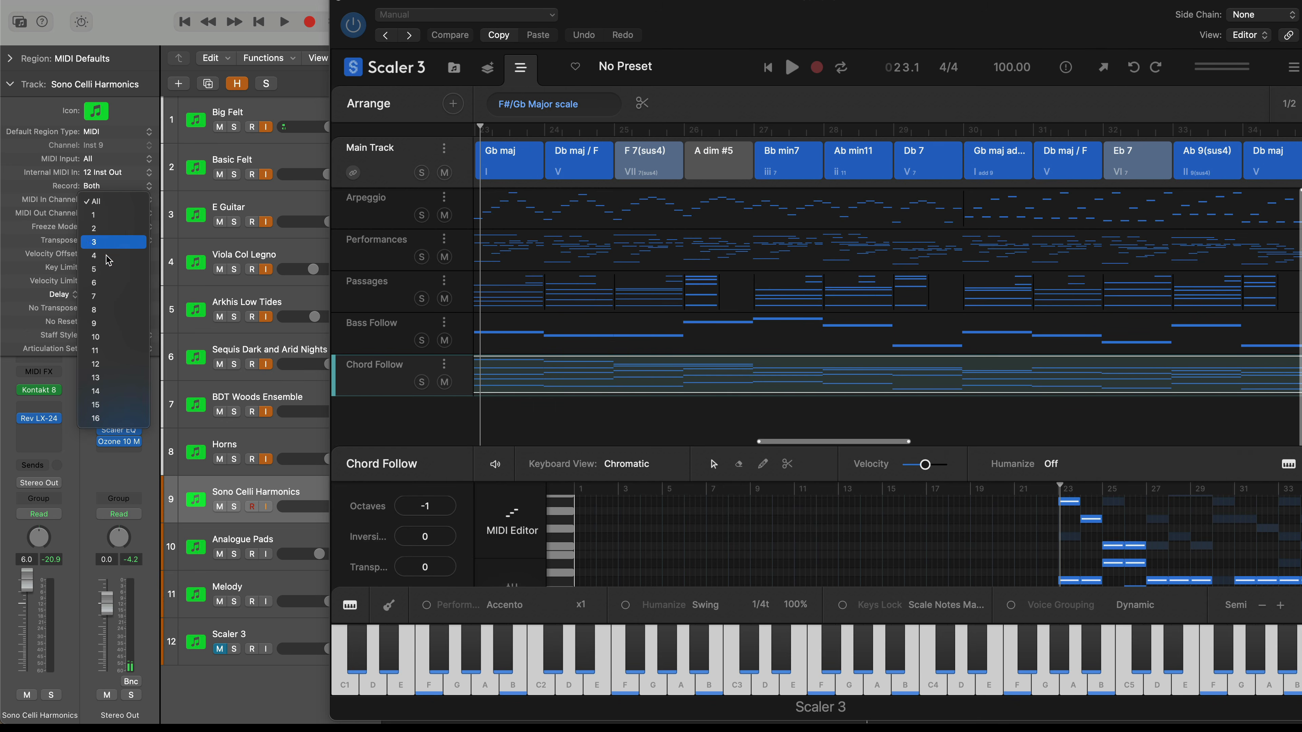
click(110, 281)
click(255, 533)
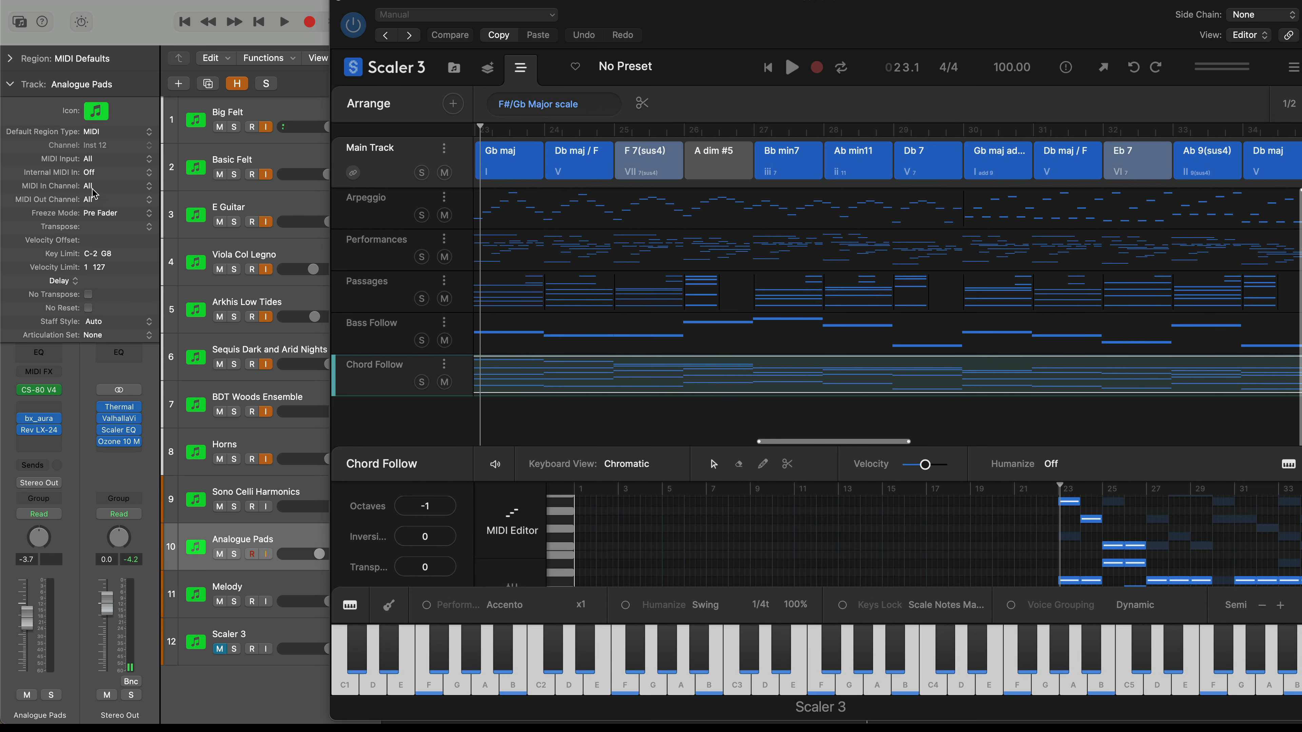
click(92, 188)
click(105, 269)
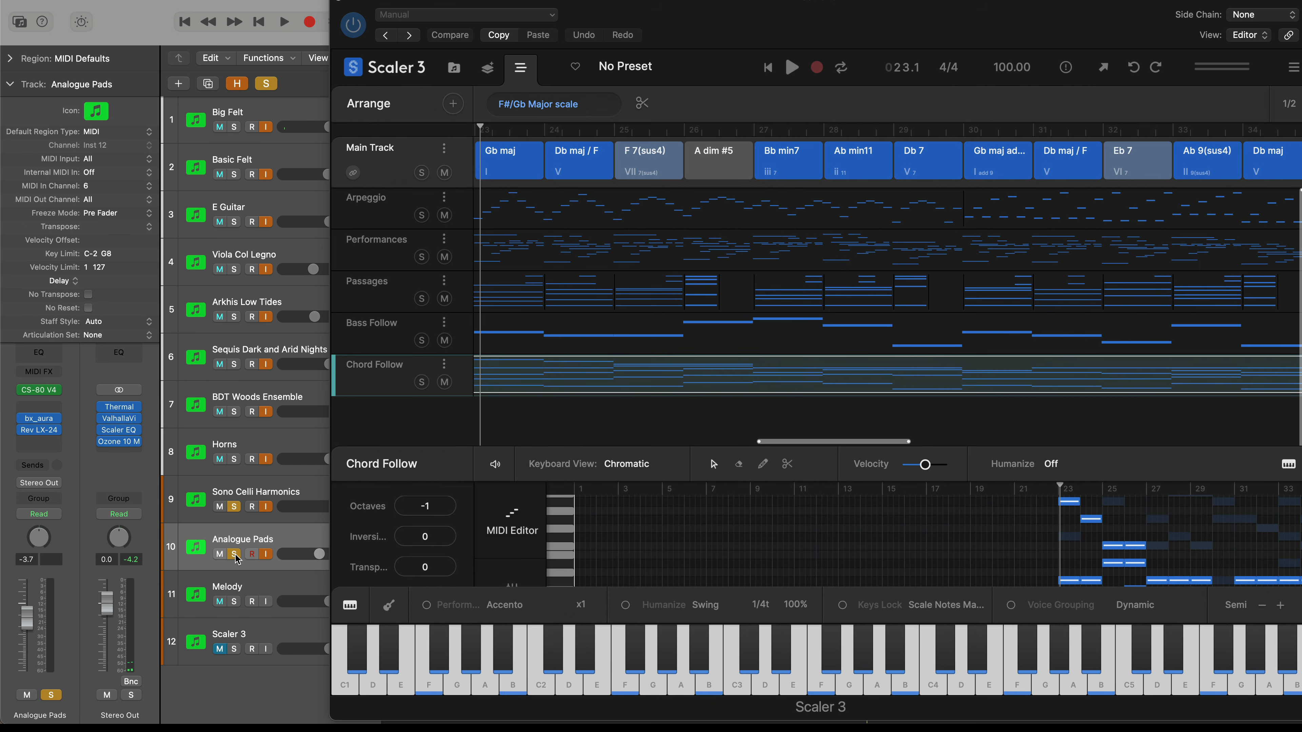
- Play Sono Celli Harmonics together with Analogue Pads, and turn off solo on Analogue Pads
key(space)
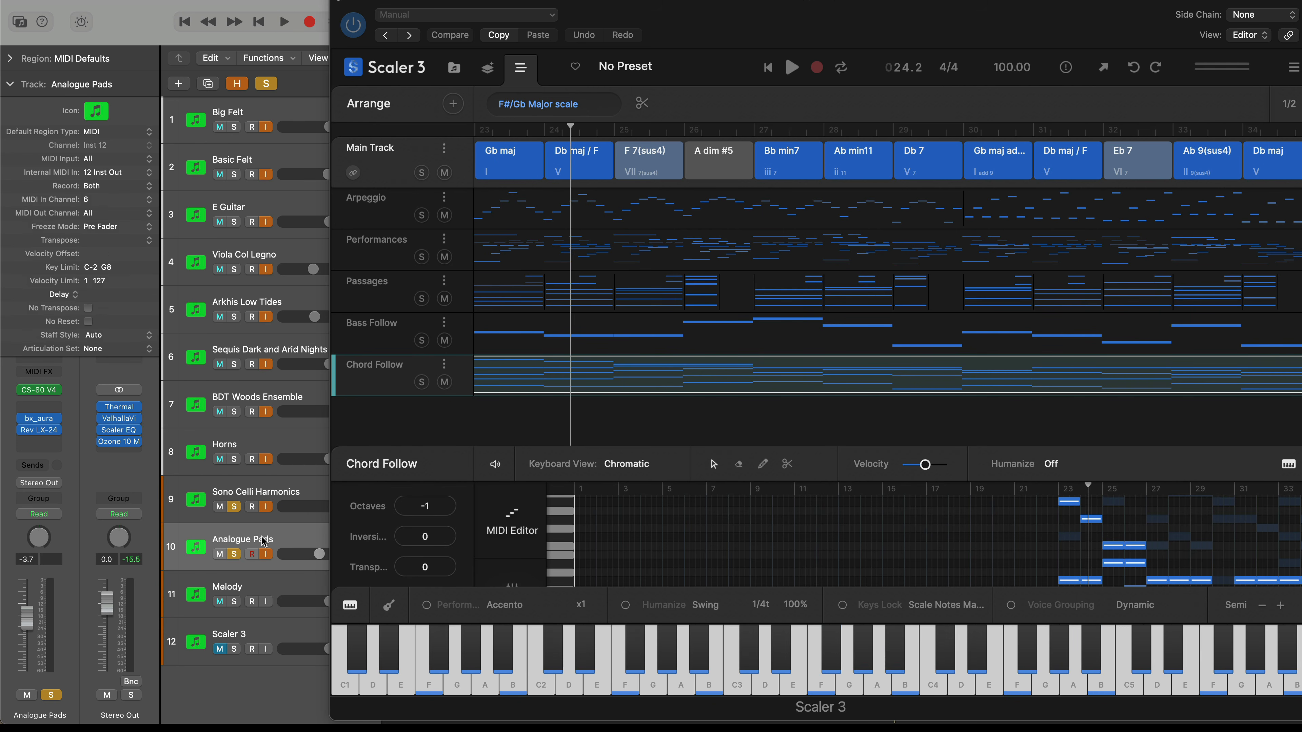
key(space)
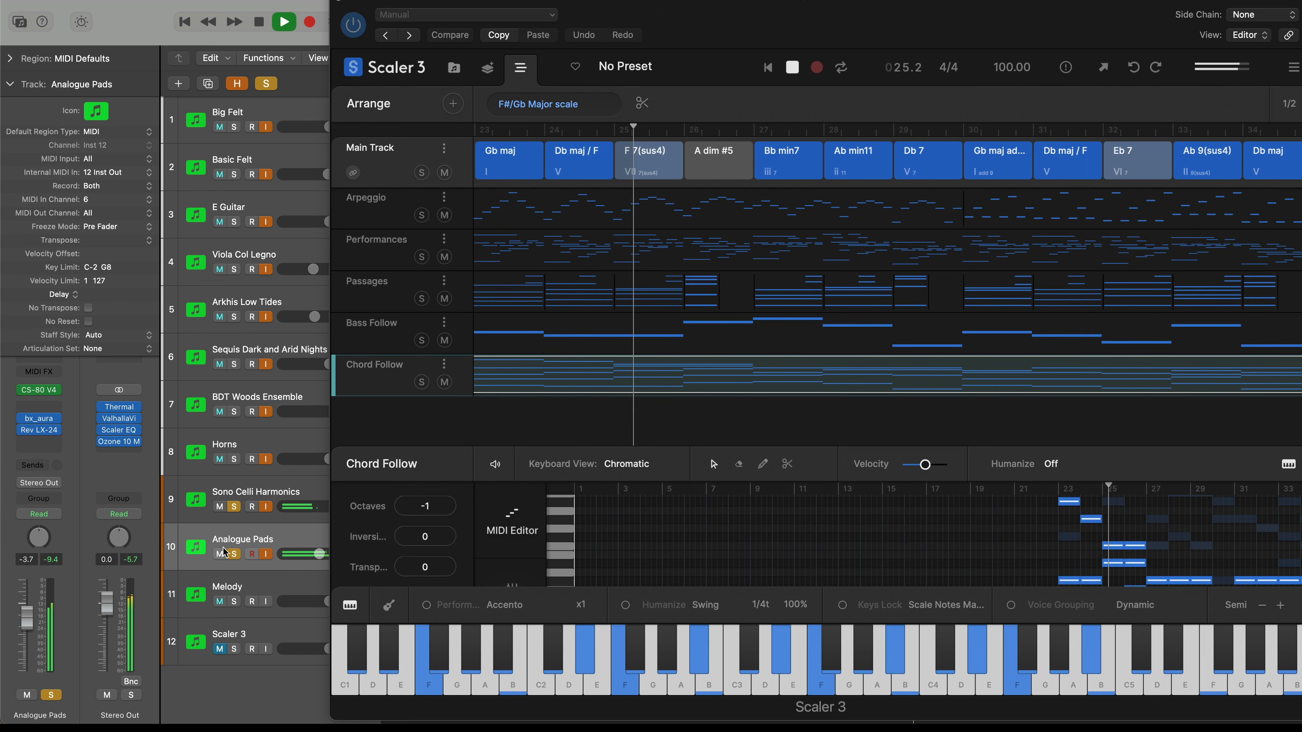
click(233, 555)
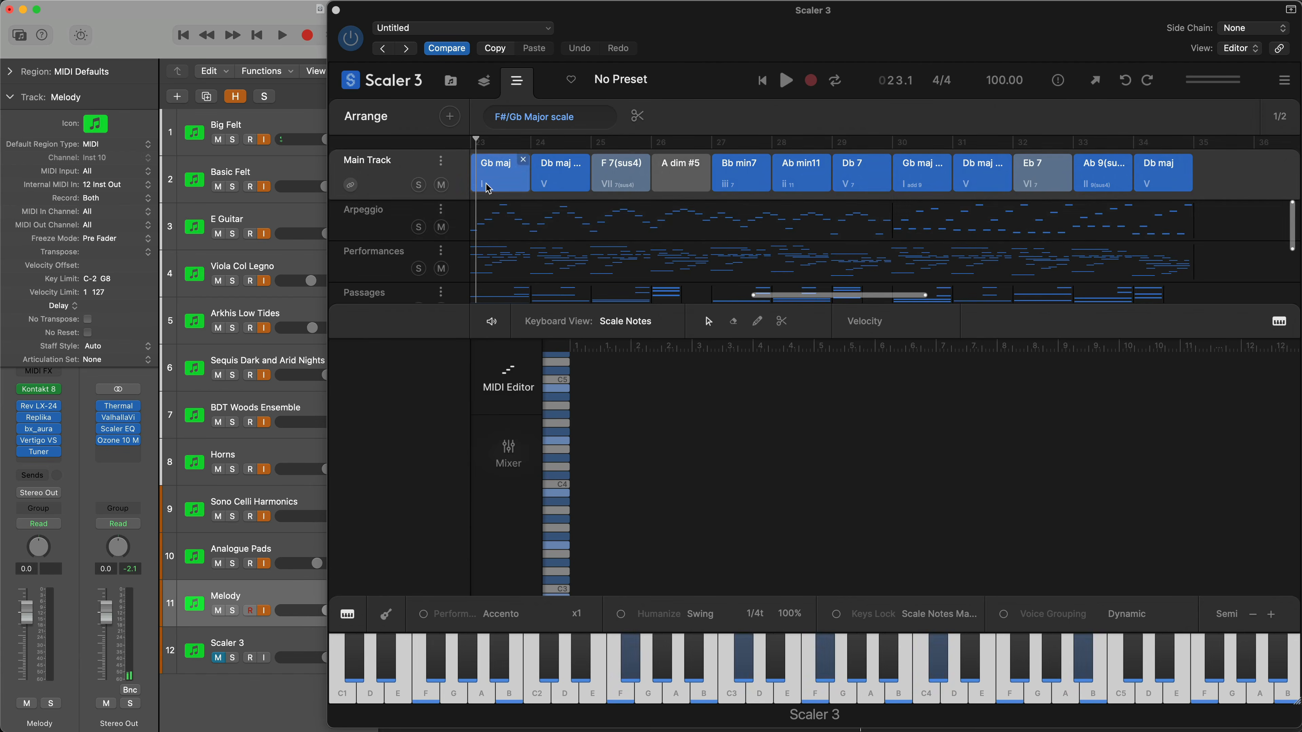
- Add a User articulation track to the arrangement and assign it to MIDI channel 7
click(450, 116)
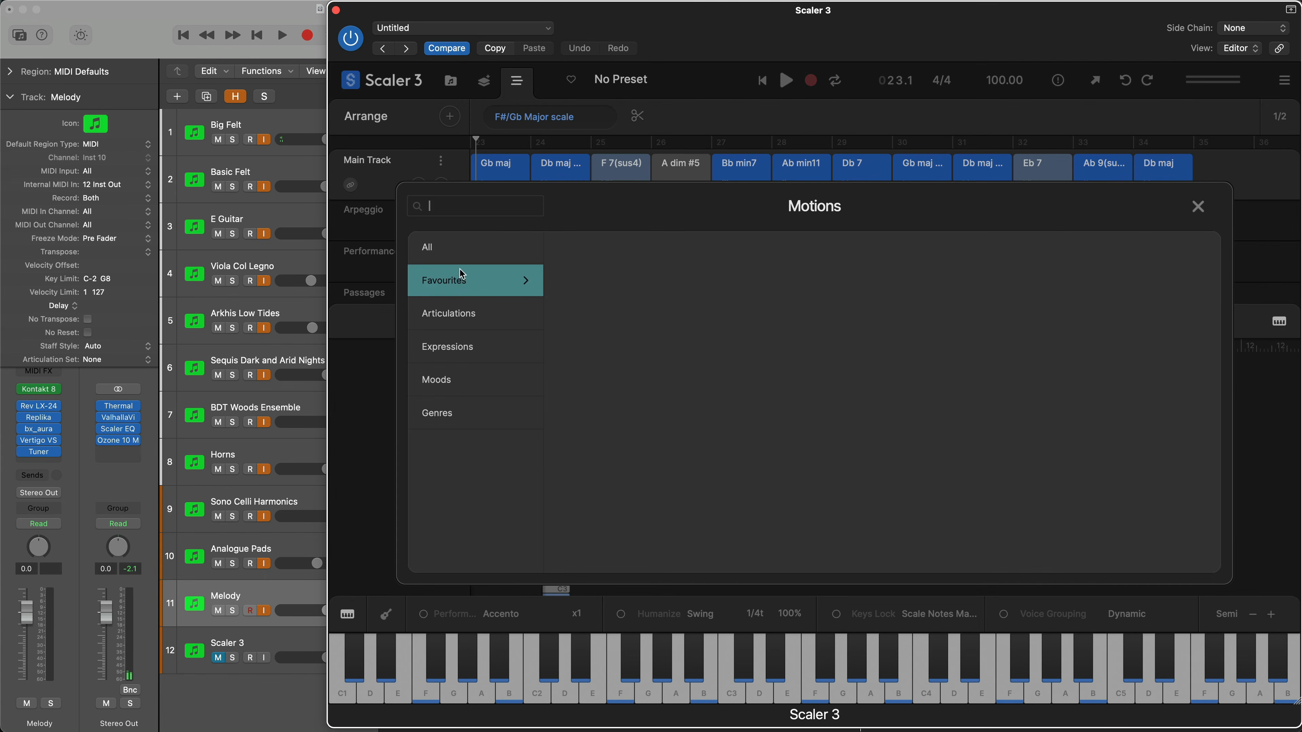
click(459, 323)
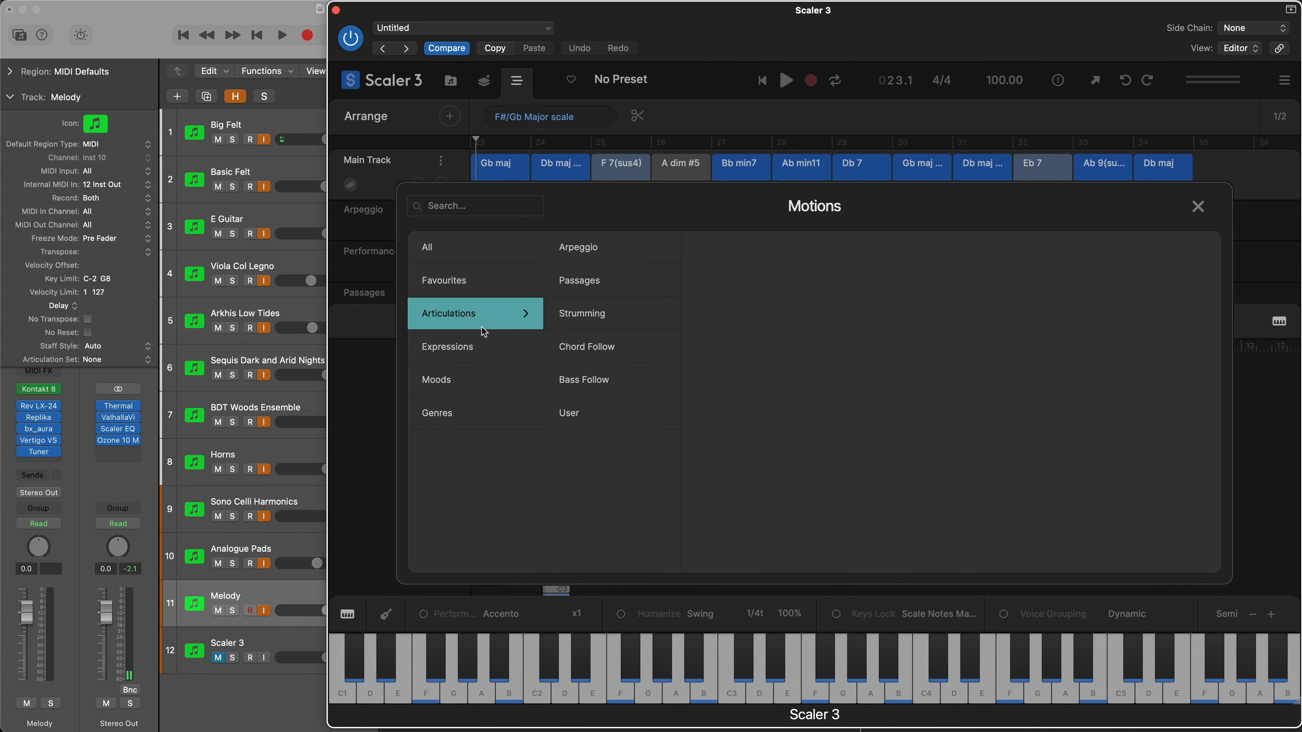
click(567, 414)
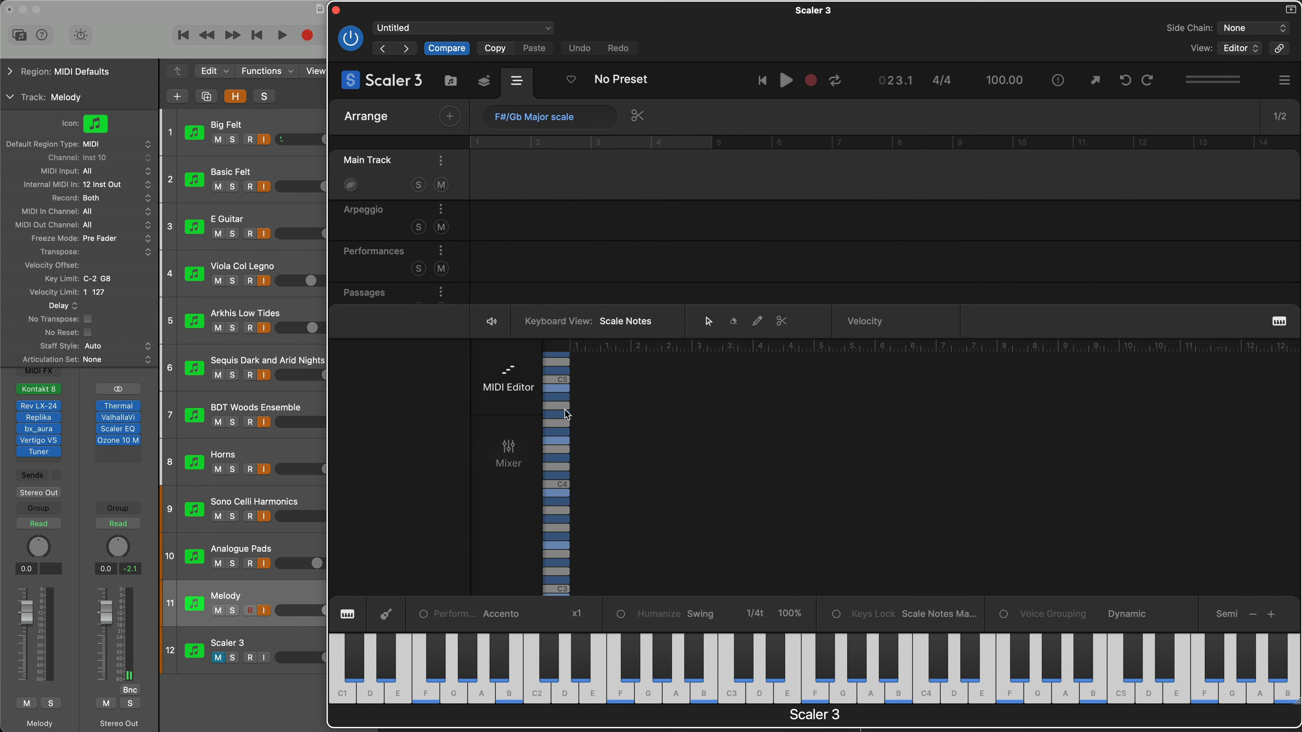
scroll(403, 272, down, 3)
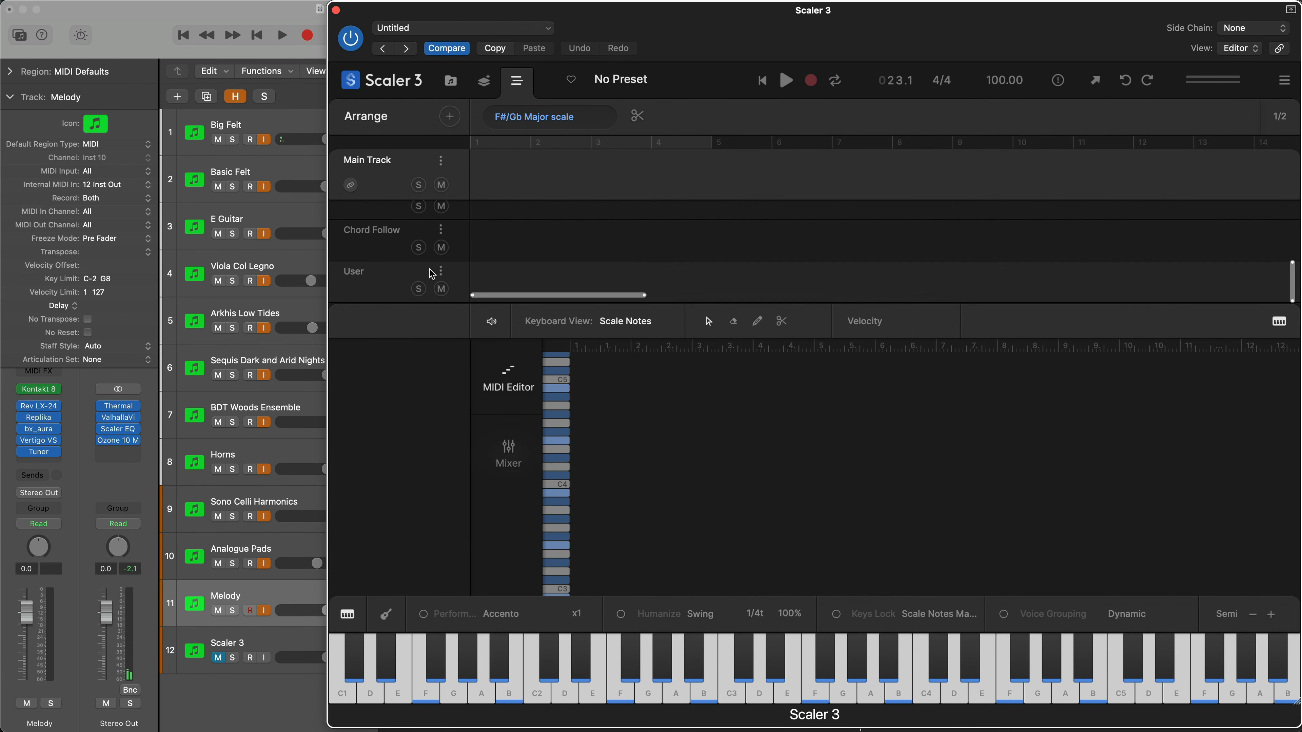
click(441, 271)
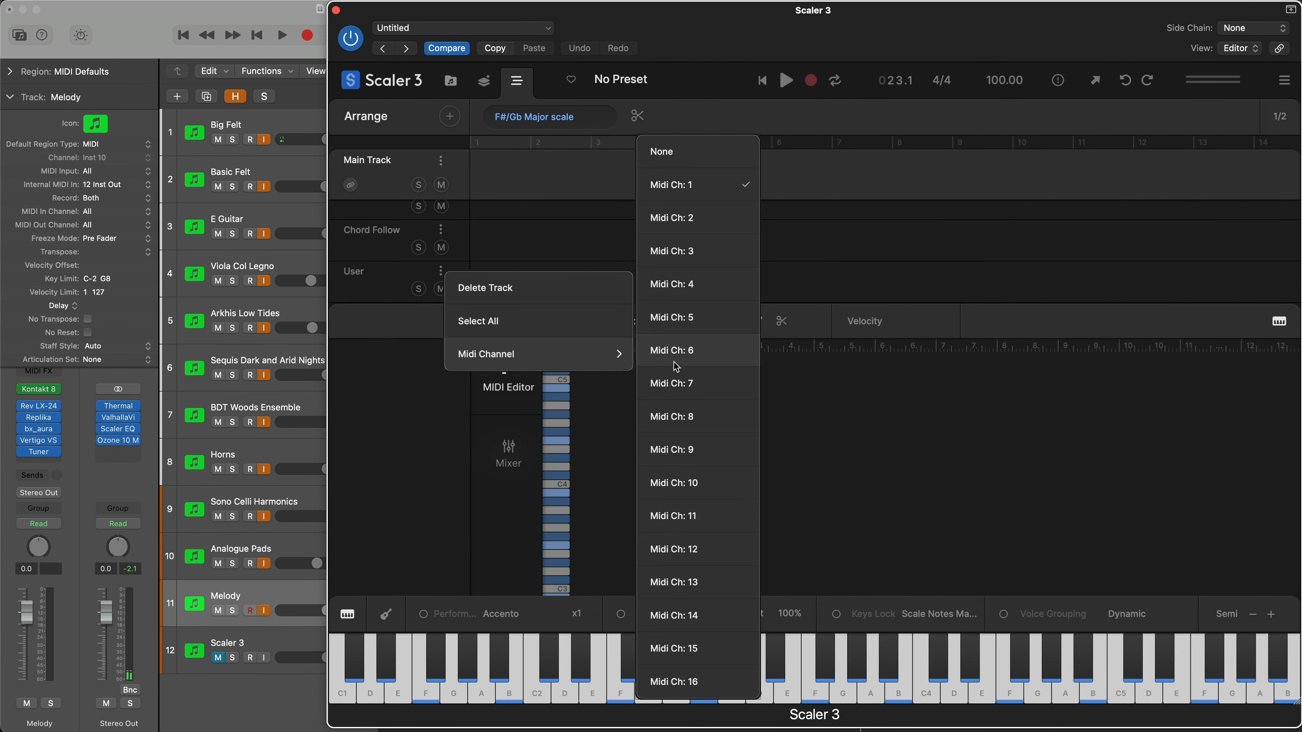
click(675, 381)
- Set MIDI In Channel to 7 on the Melody track and check that its internal MIDI input is the Scaler 3 instrument output
click(258, 594)
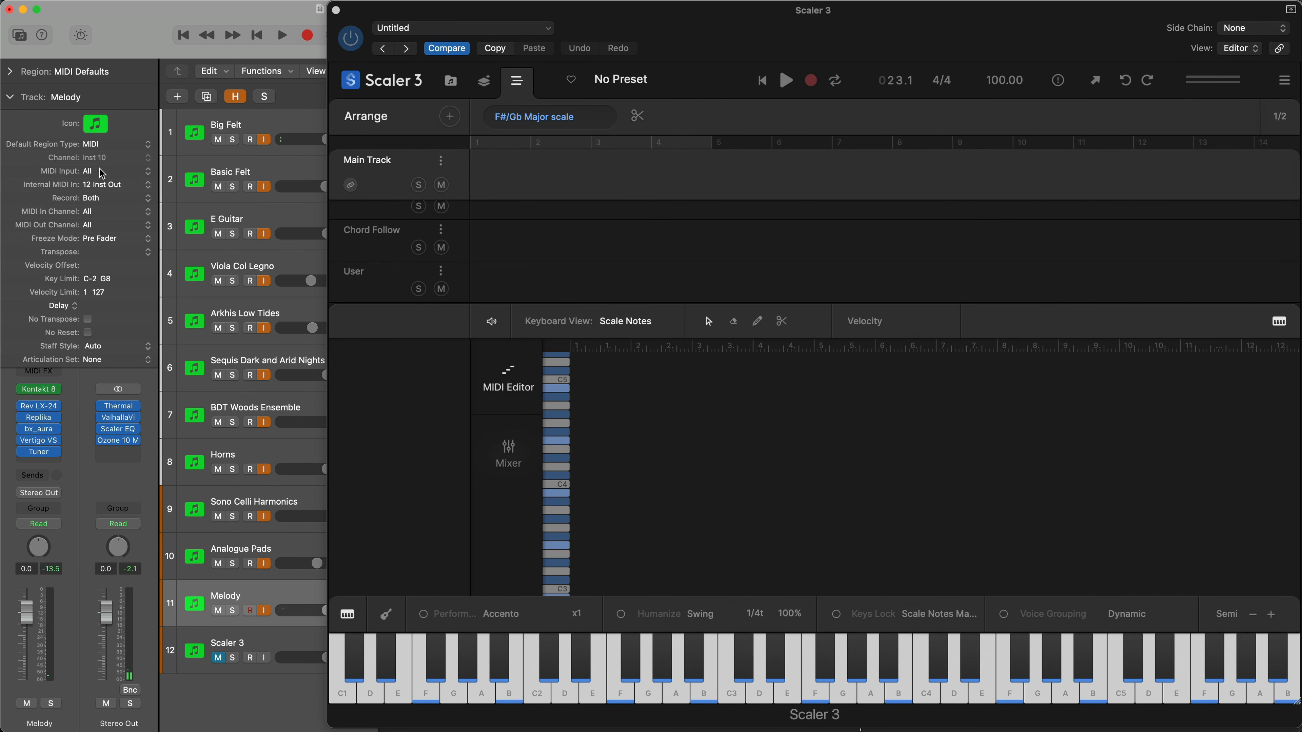
click(101, 176)
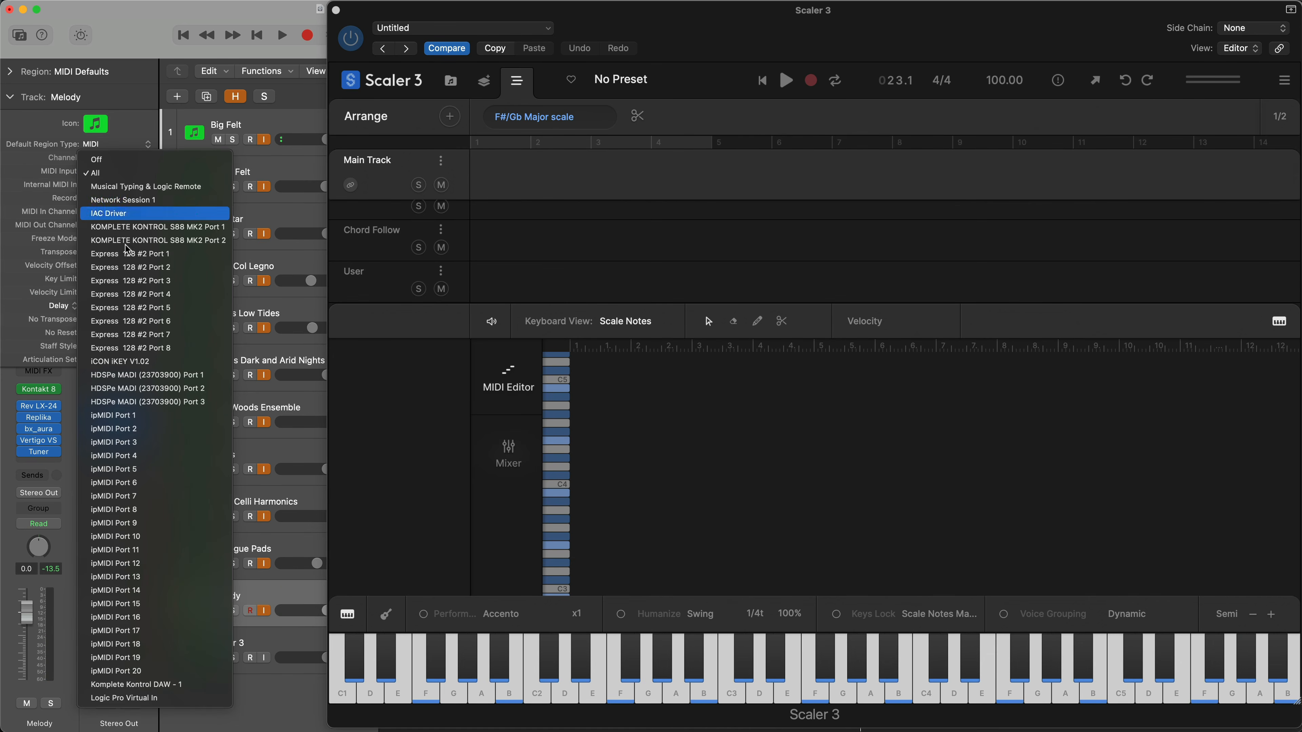
click(85, 219)
click(97, 215)
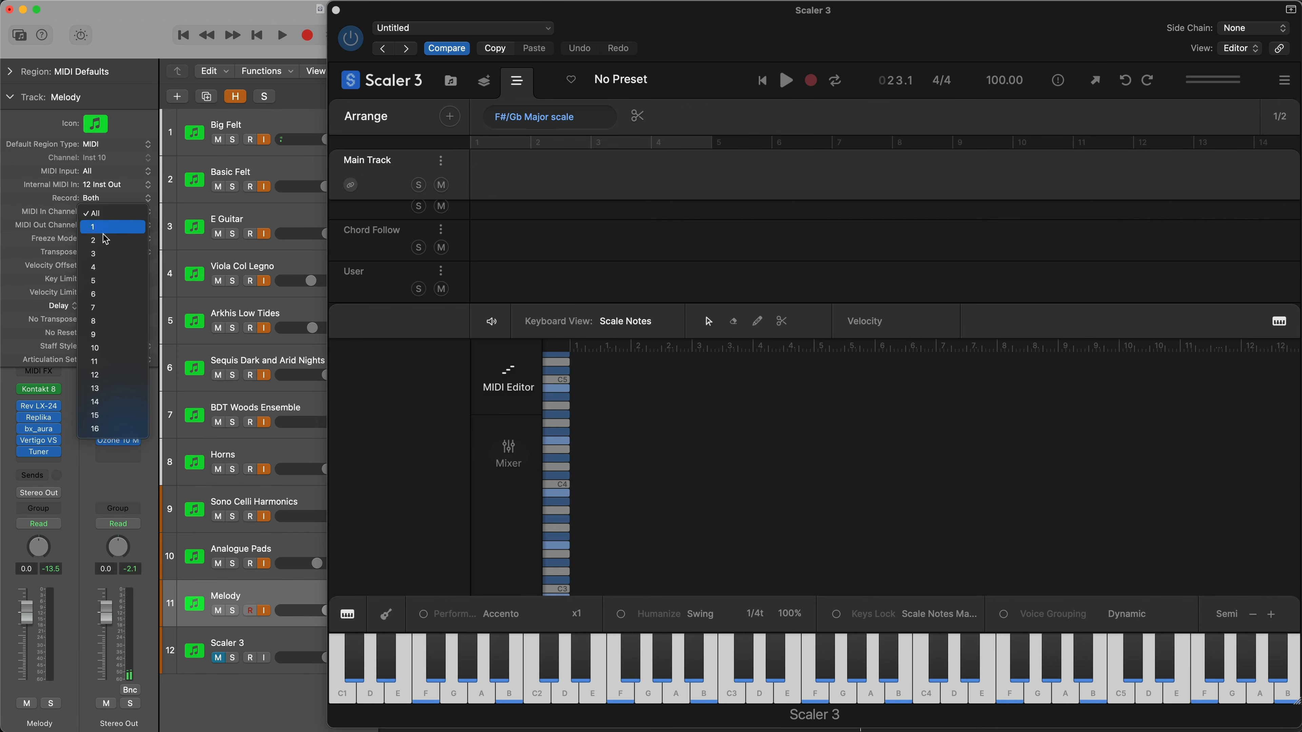
click(110, 307)
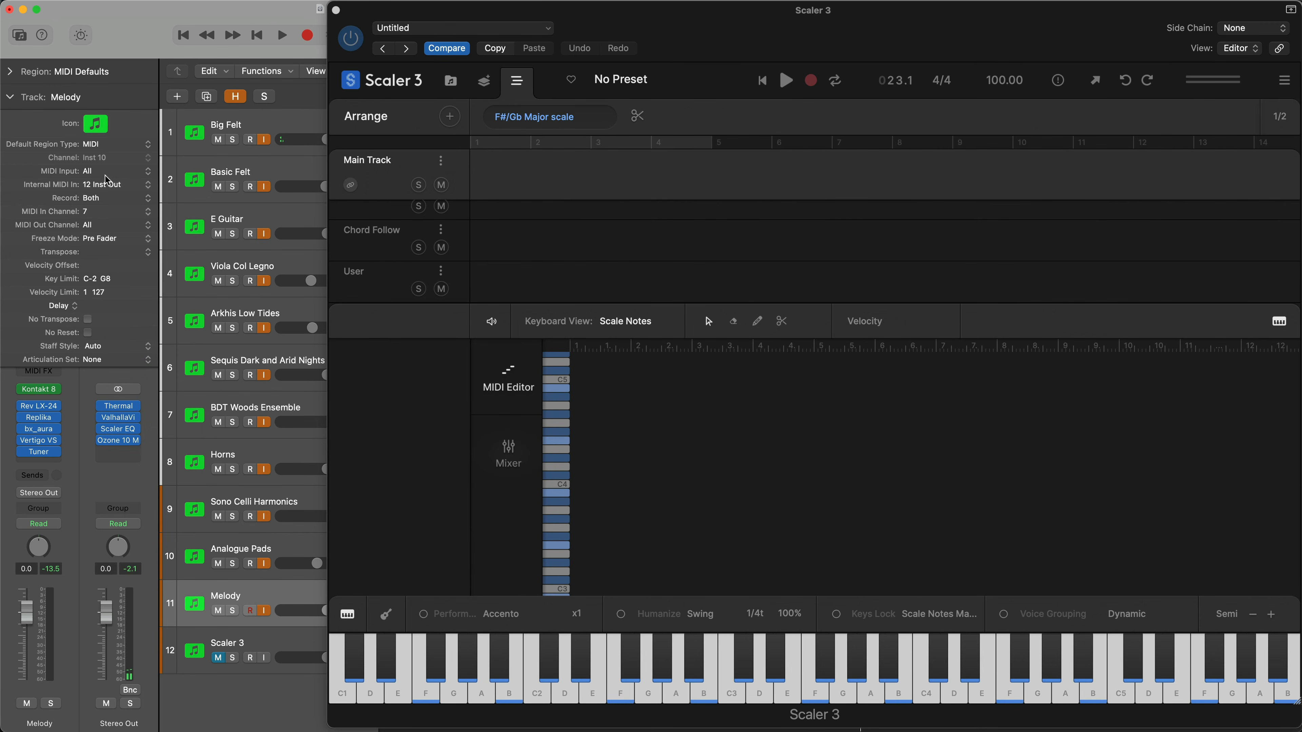
click(111, 189)
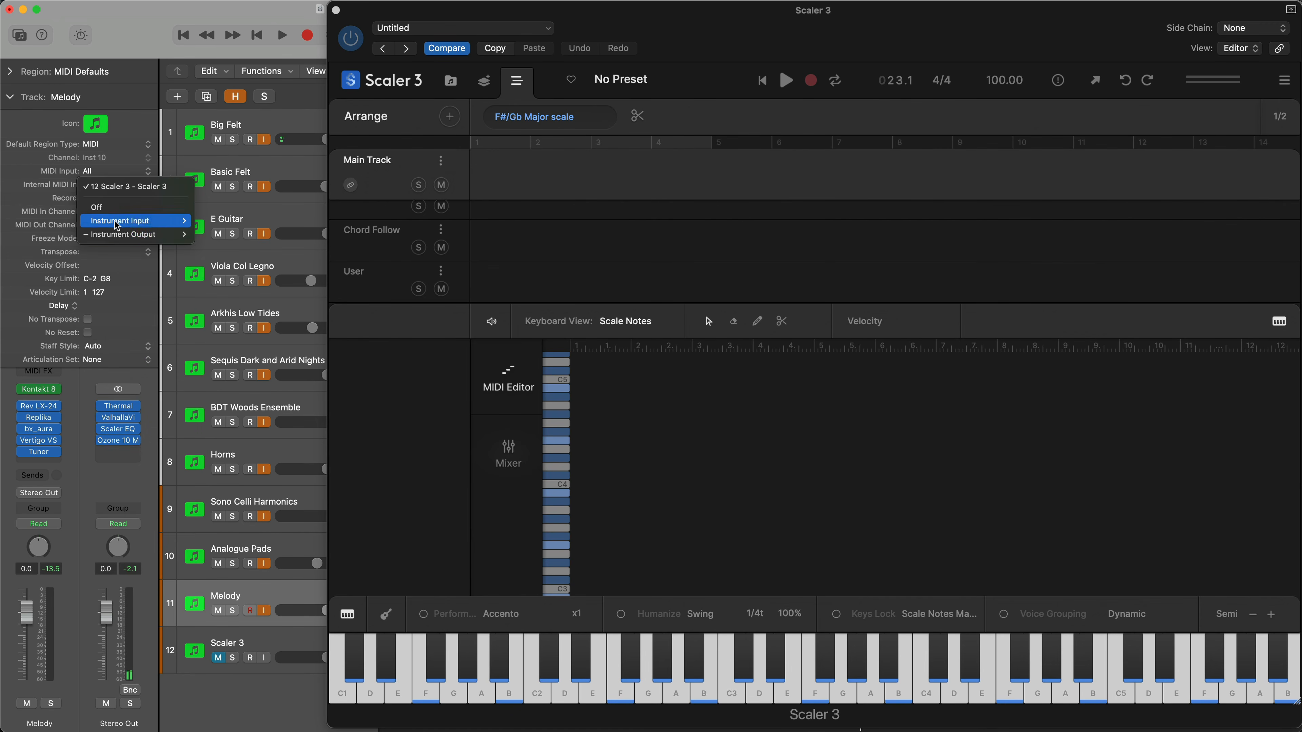
mouse_move(119, 235)
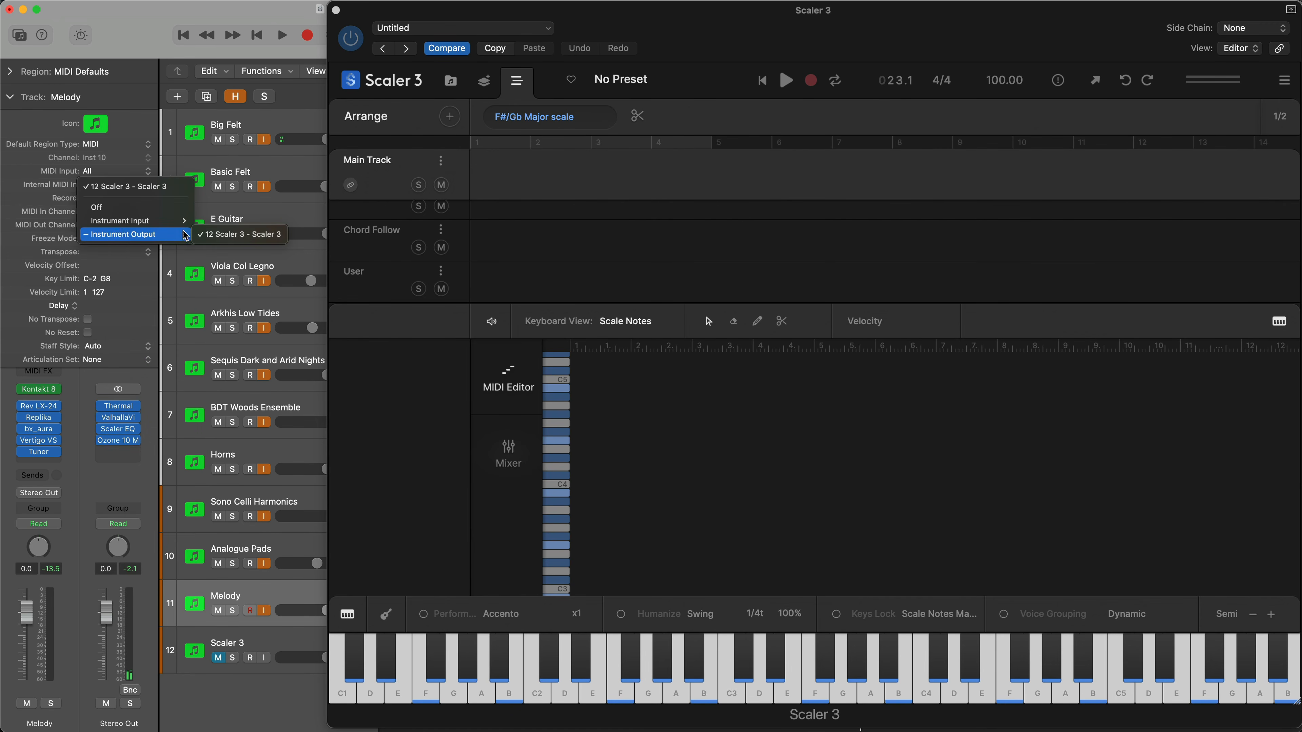
click(475, 205)
- Split the User track's region at bar 23, delete the part before the first chord and select the remaining empty region
click(519, 281)
scroll(520, 281, left, 3)
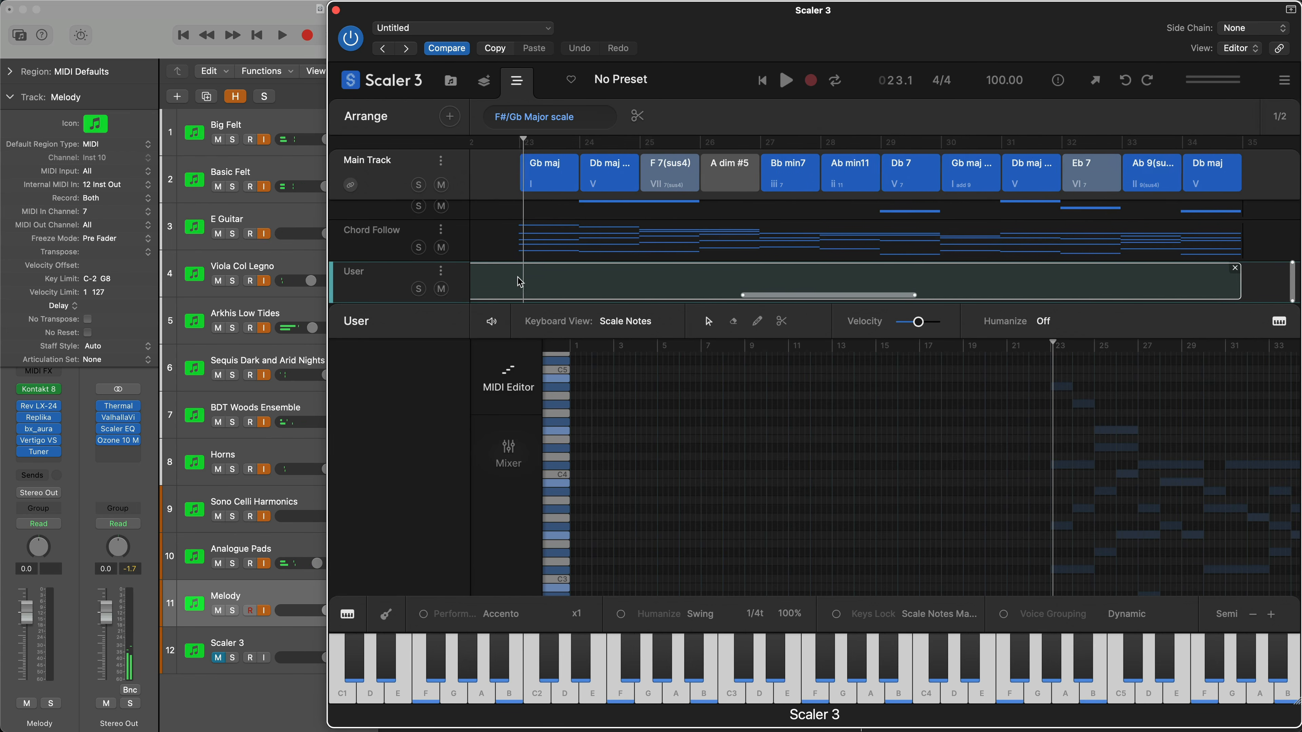
drag(634, 121, 572, 271)
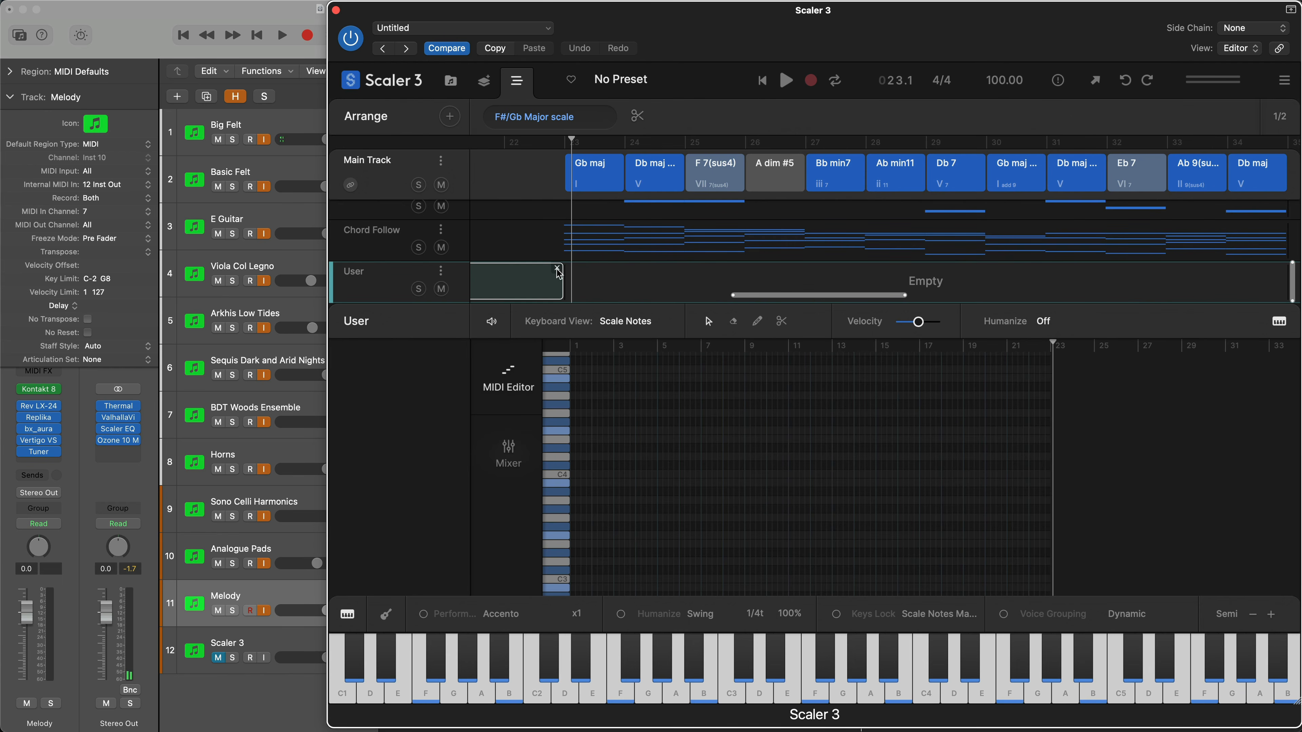
drag(558, 273, 626, 290)
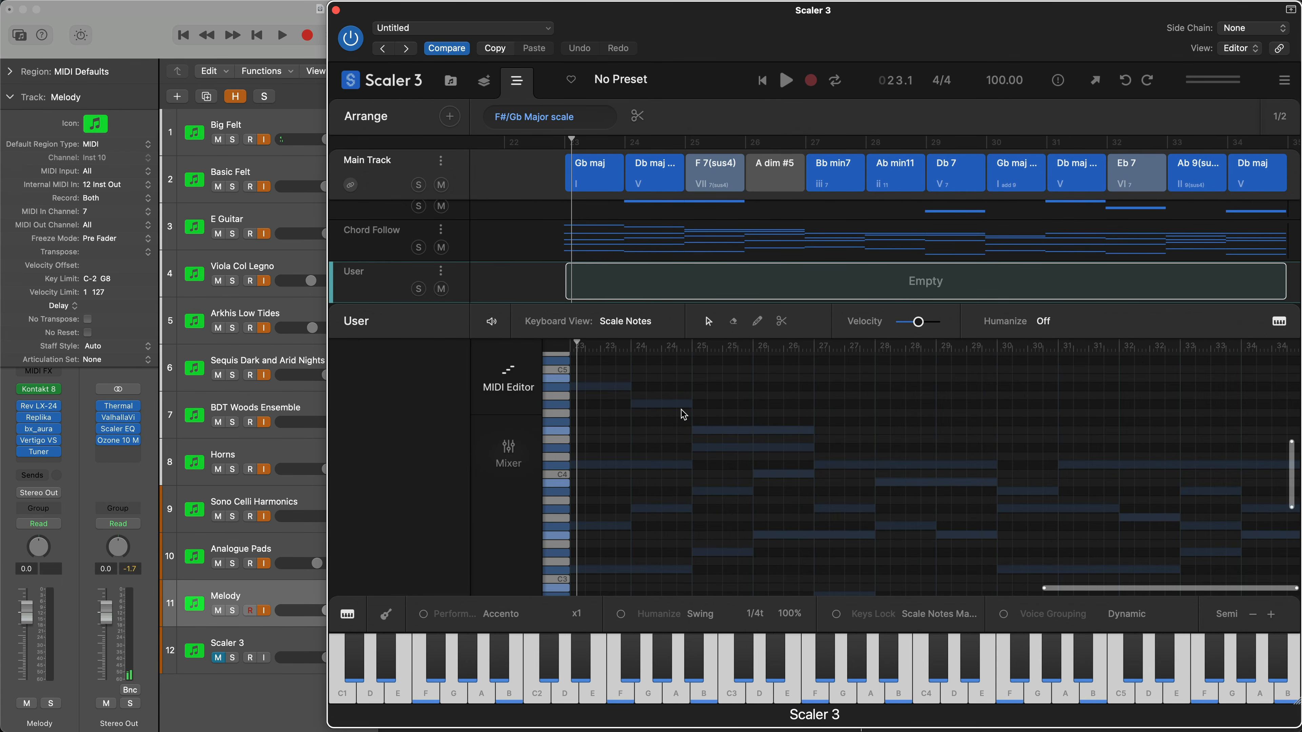
- Compare the Chromatic and Scale Notes keyboard views of the User track's MIDI editor, and examine the Main Track chords Bb min7 and F 7(sus4)
scroll(698, 444, down, 2)
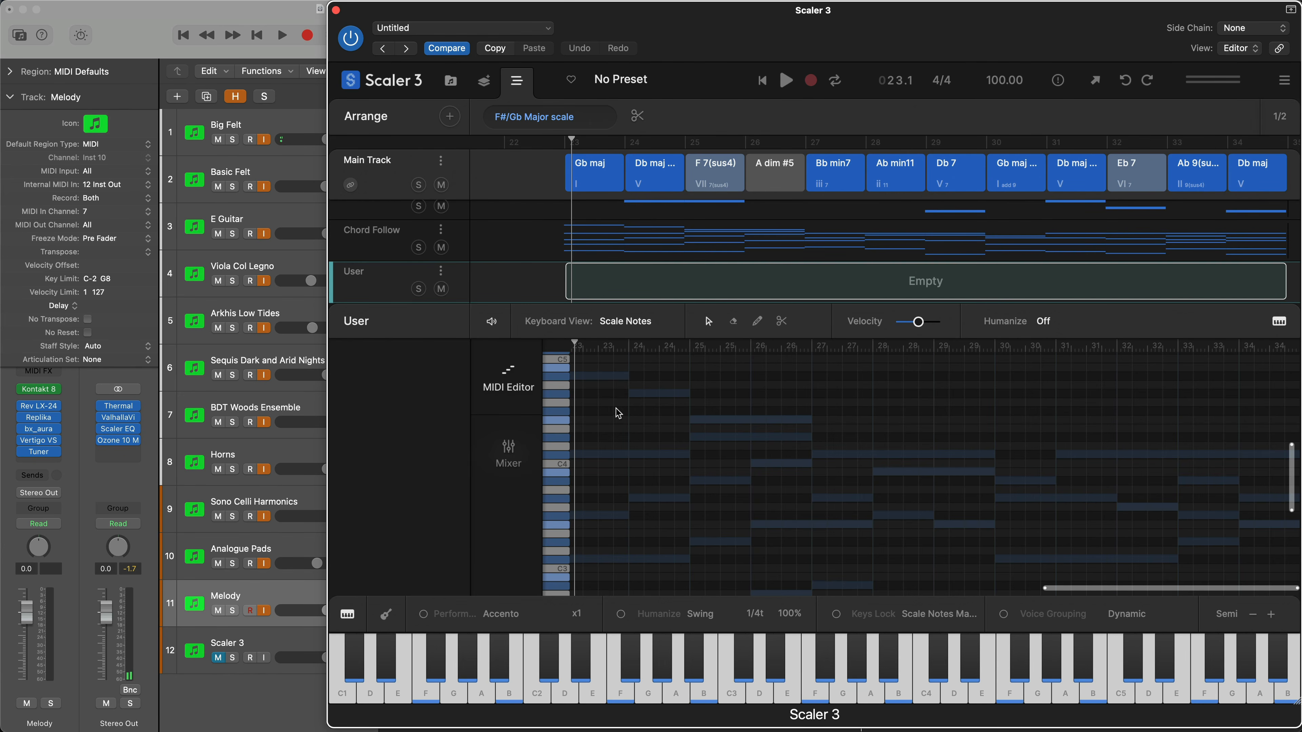
click(615, 324)
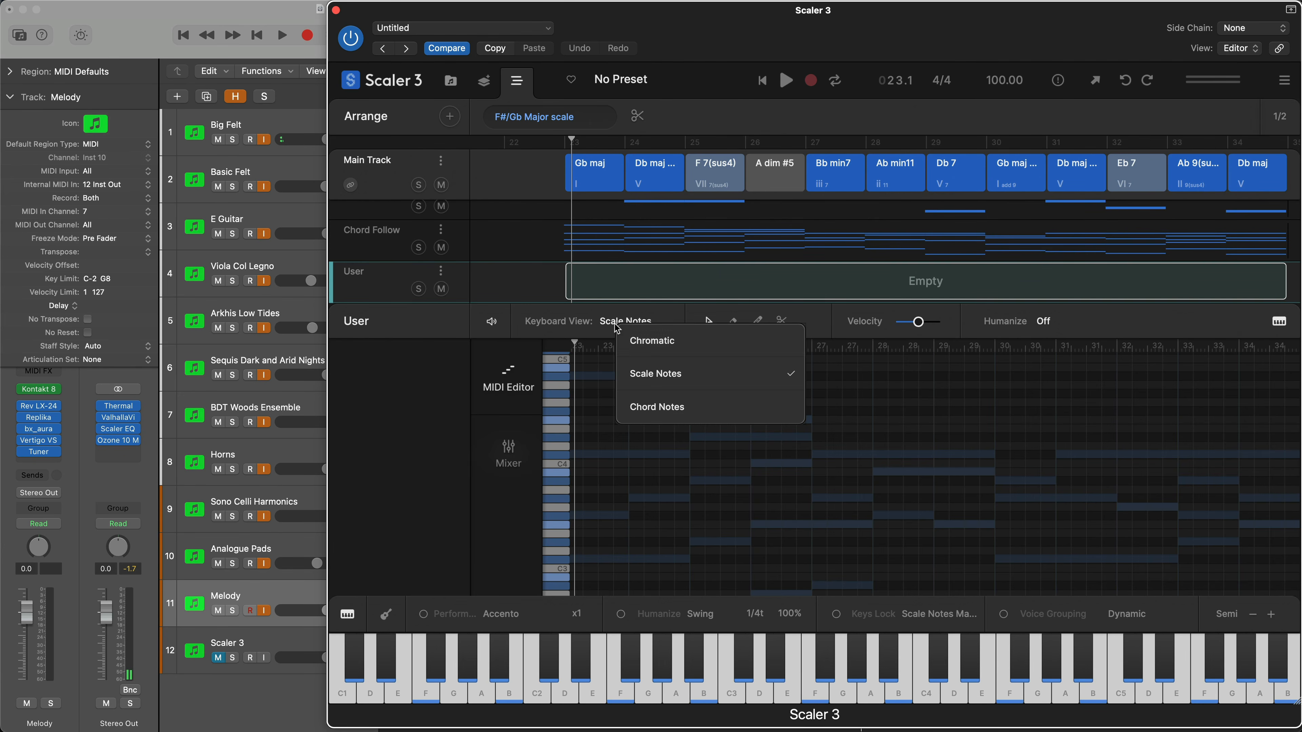
click(633, 342)
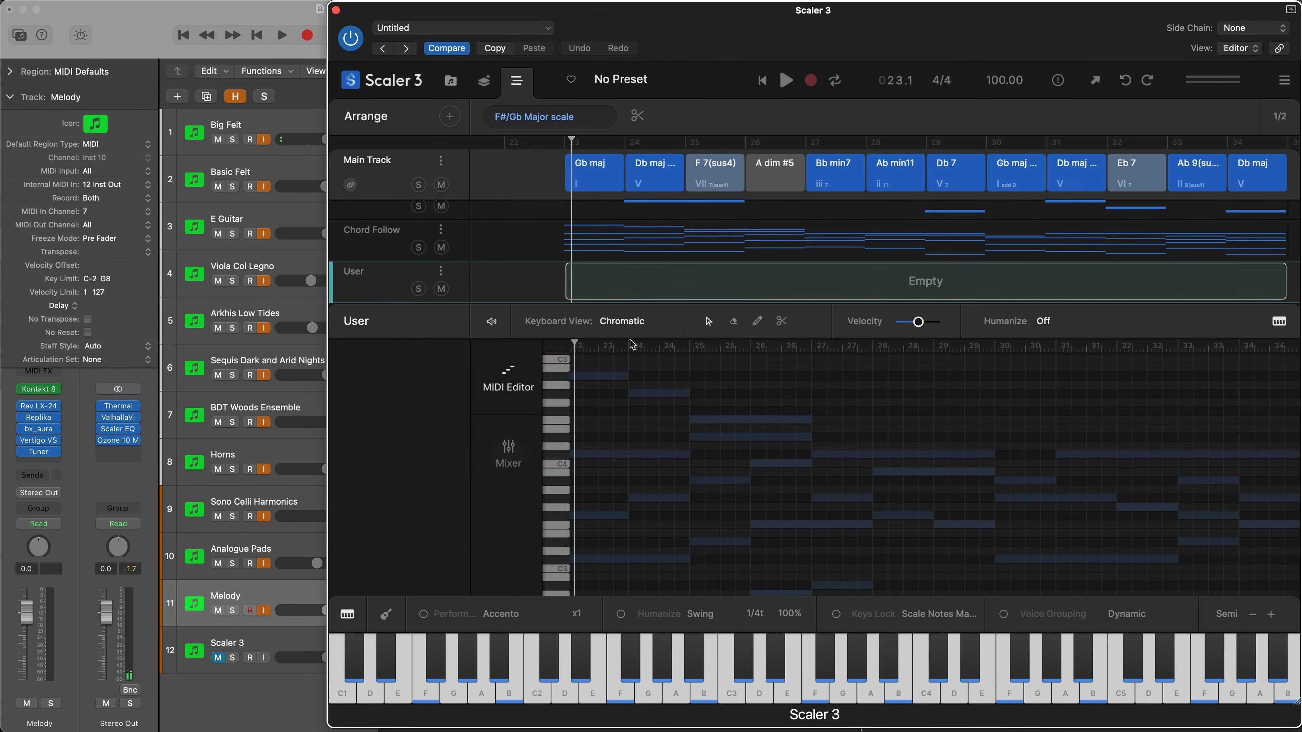
click(623, 322)
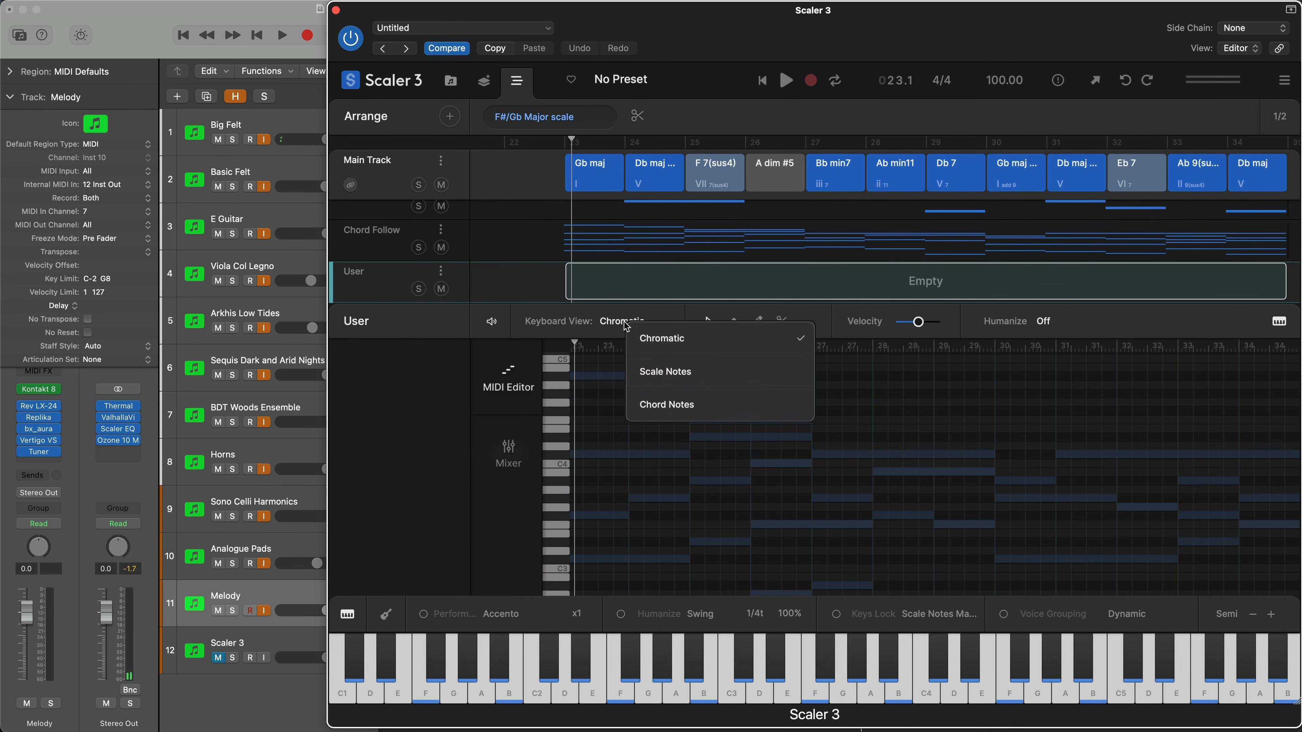
click(649, 366)
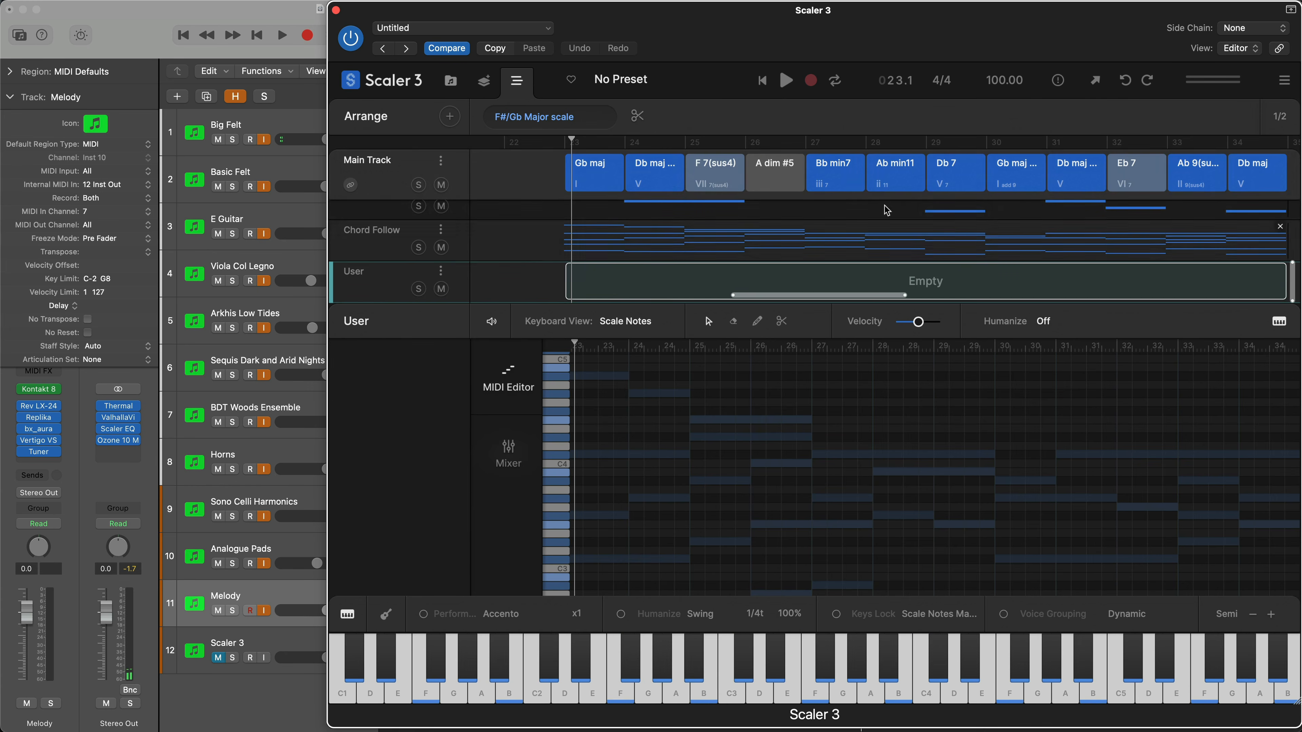
click(850, 181)
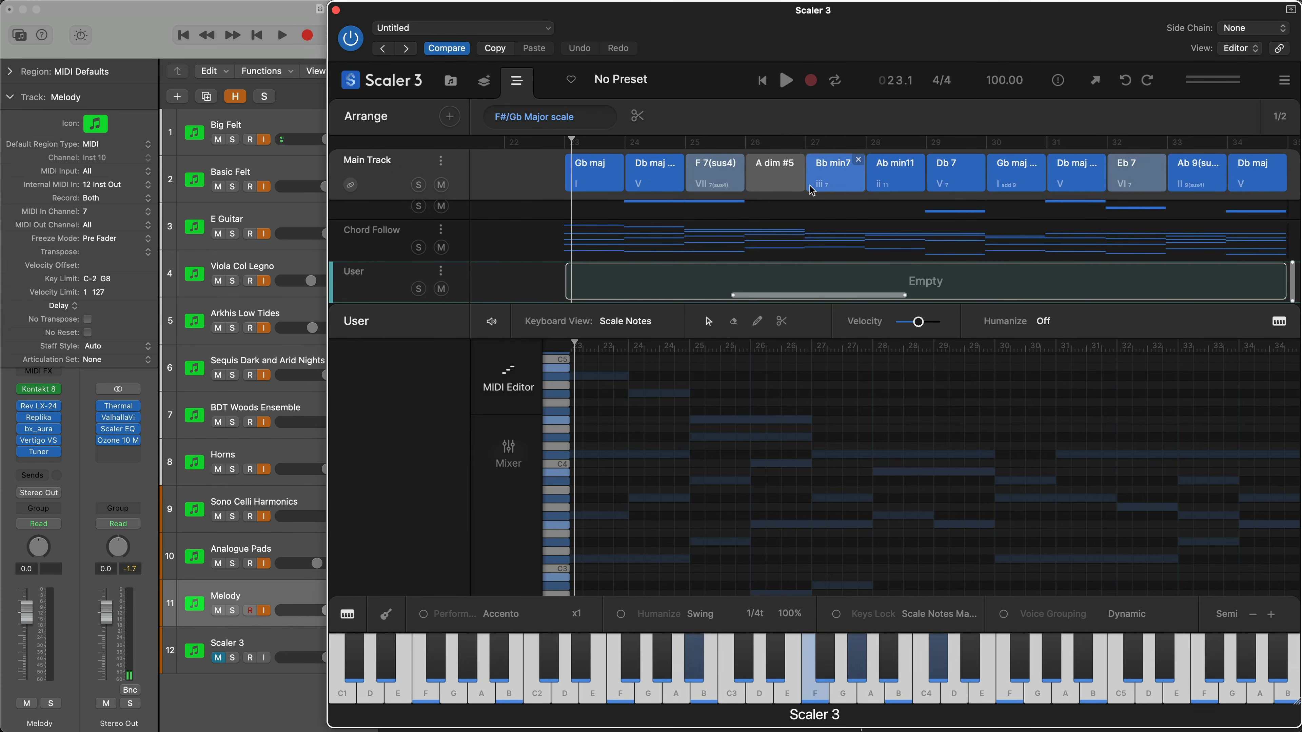
click(693, 184)
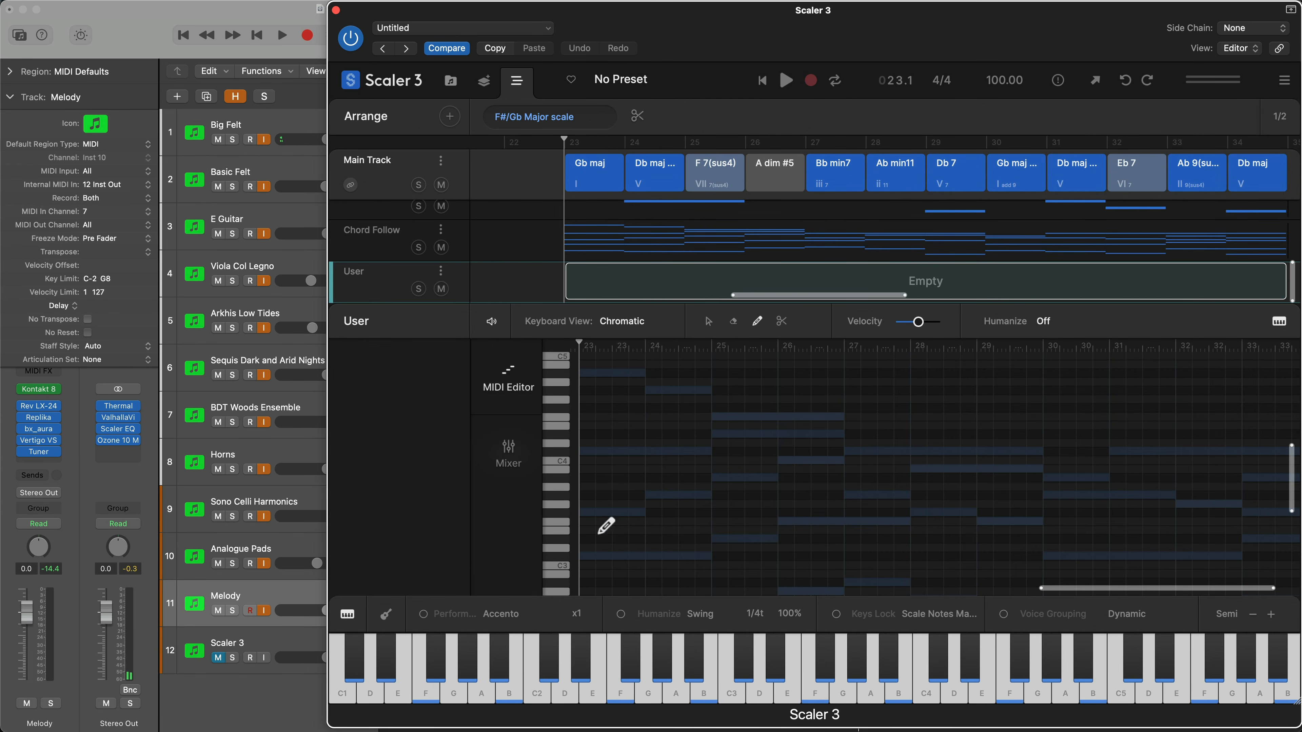
- Draw short notes on the User track: Bb3 at bar 23, Db4 on its last beat and Ab3 at bar 24, and audition them
click(588, 372)
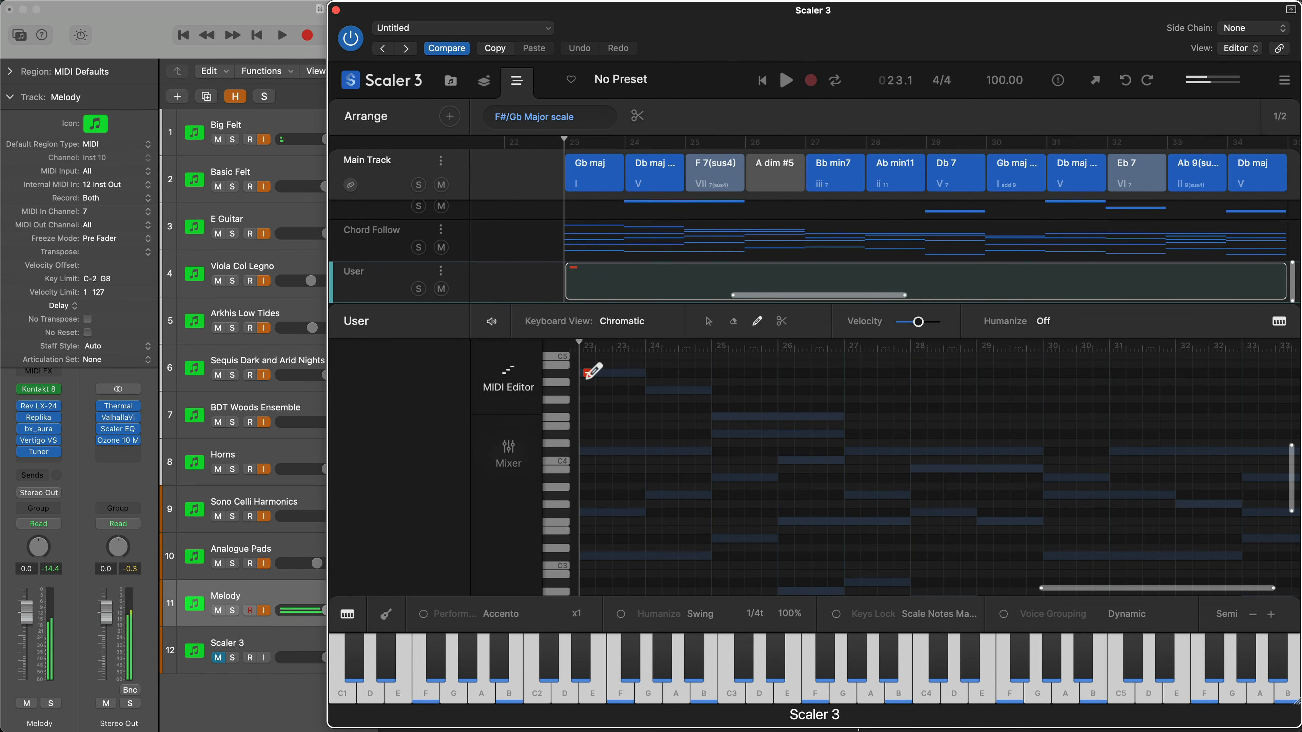
click(709, 322)
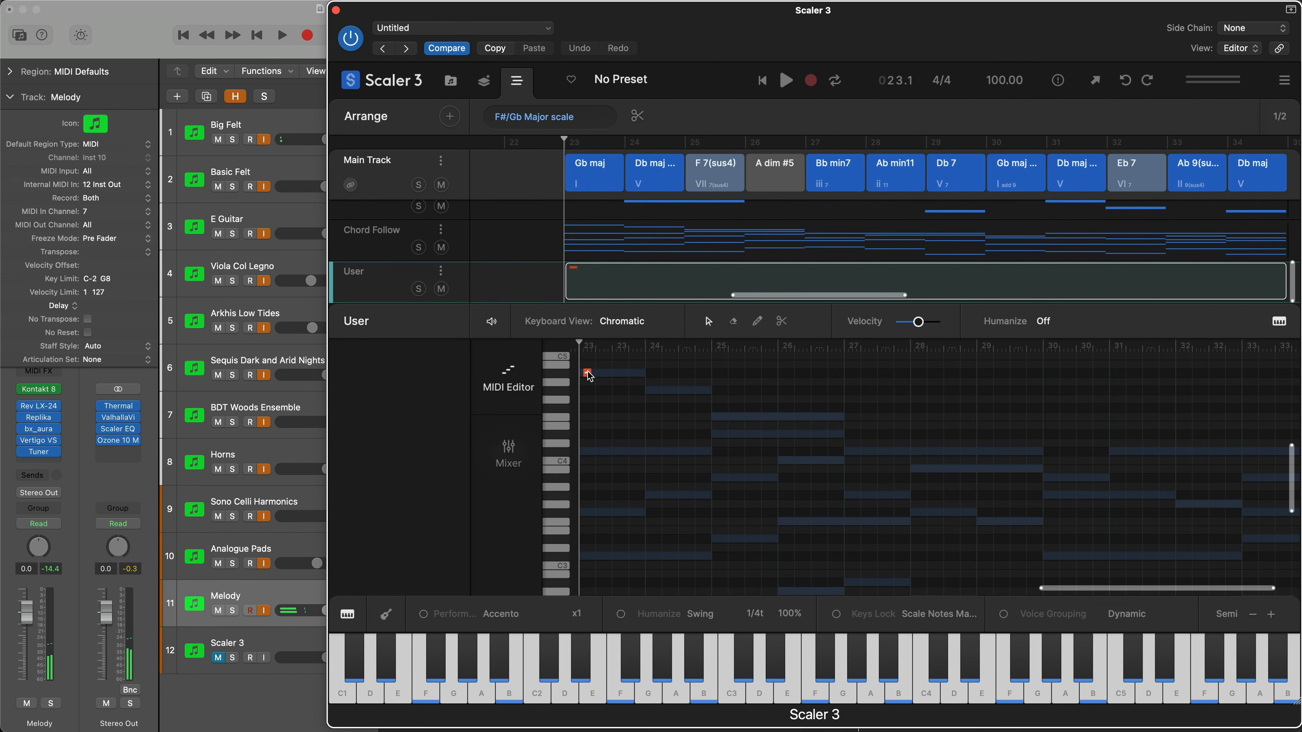
drag(588, 376, 580, 480)
drag(584, 481, 630, 451)
drag(632, 451, 649, 498)
key(space)
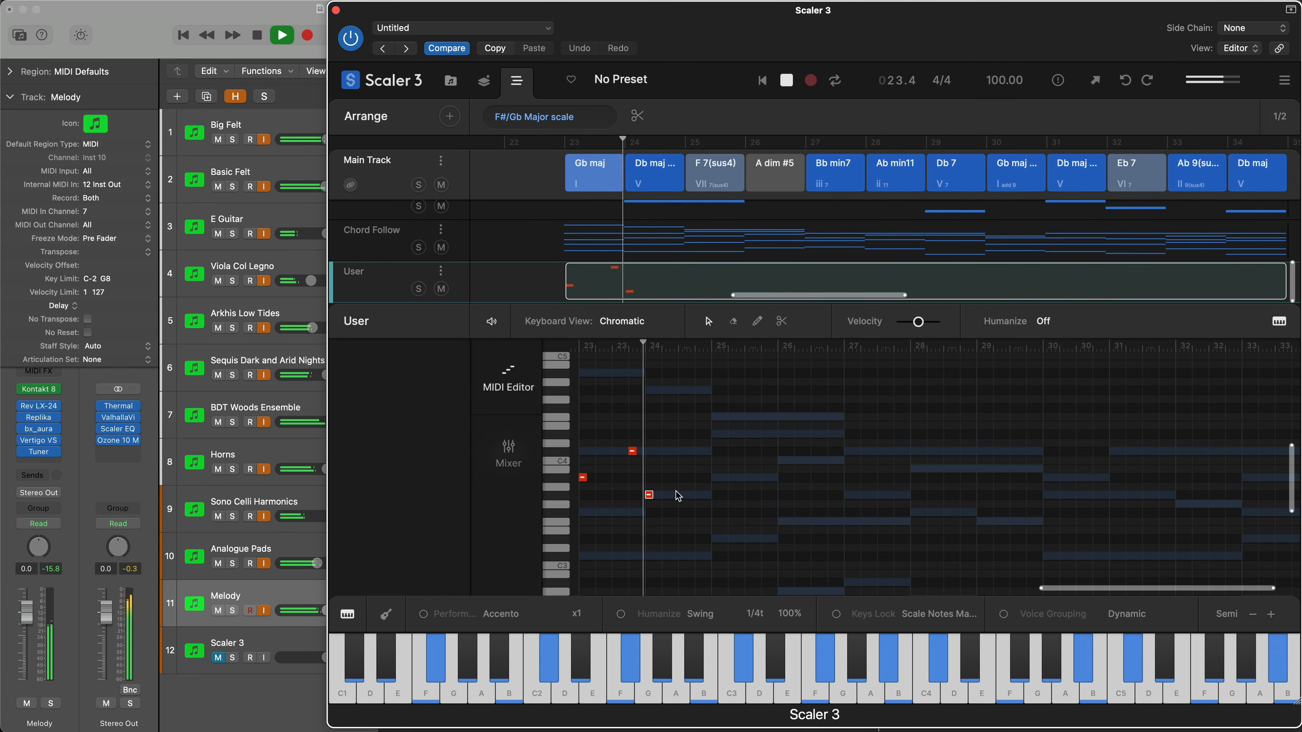
key(space)
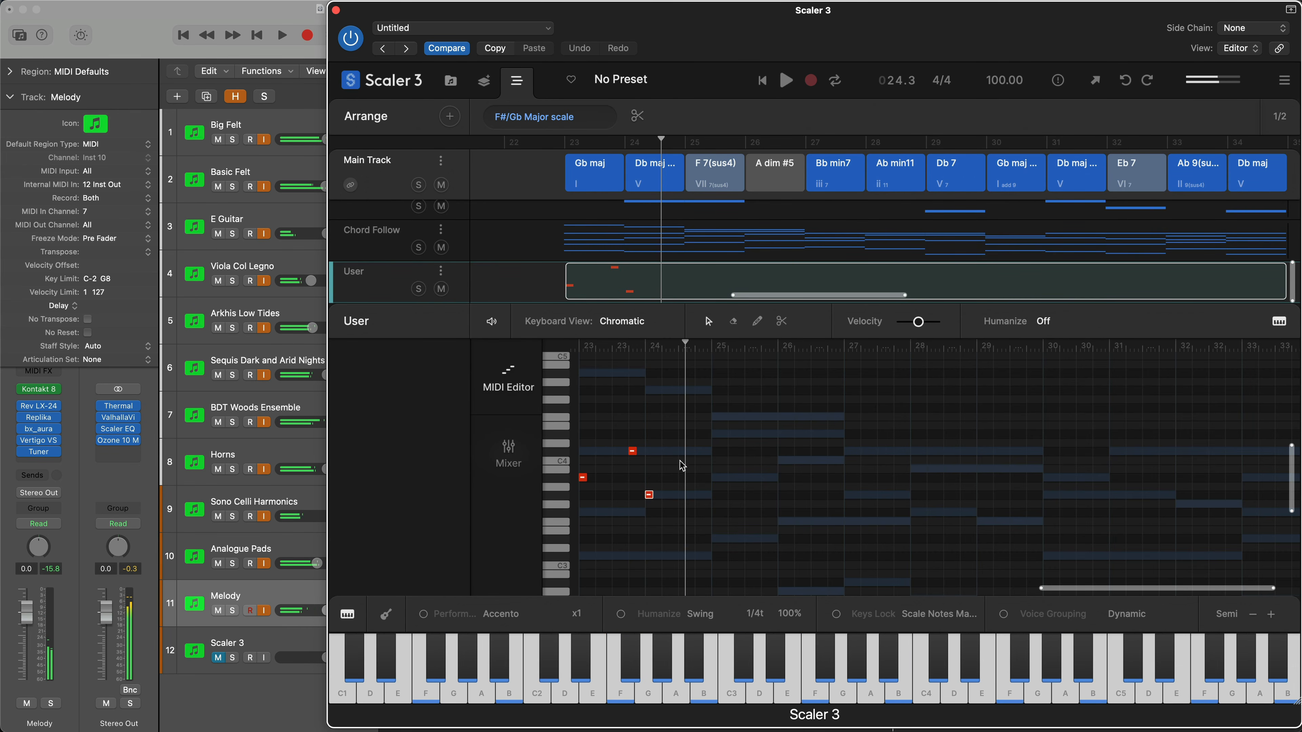
- Add a Db4 on the last beat of bar 24 and a Bb3 at bar 25, and play the passage
double_click(666, 484)
drag(672, 486, 700, 458)
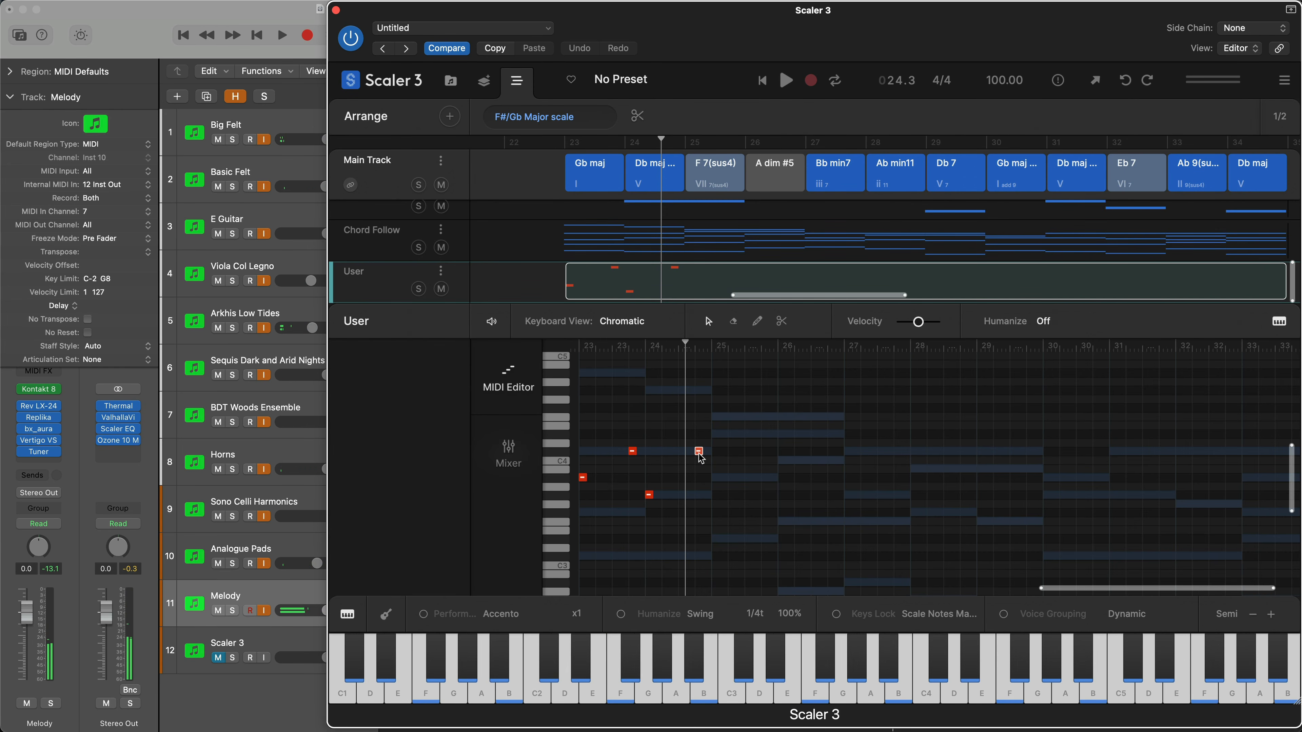
double_click(720, 478)
key(space)
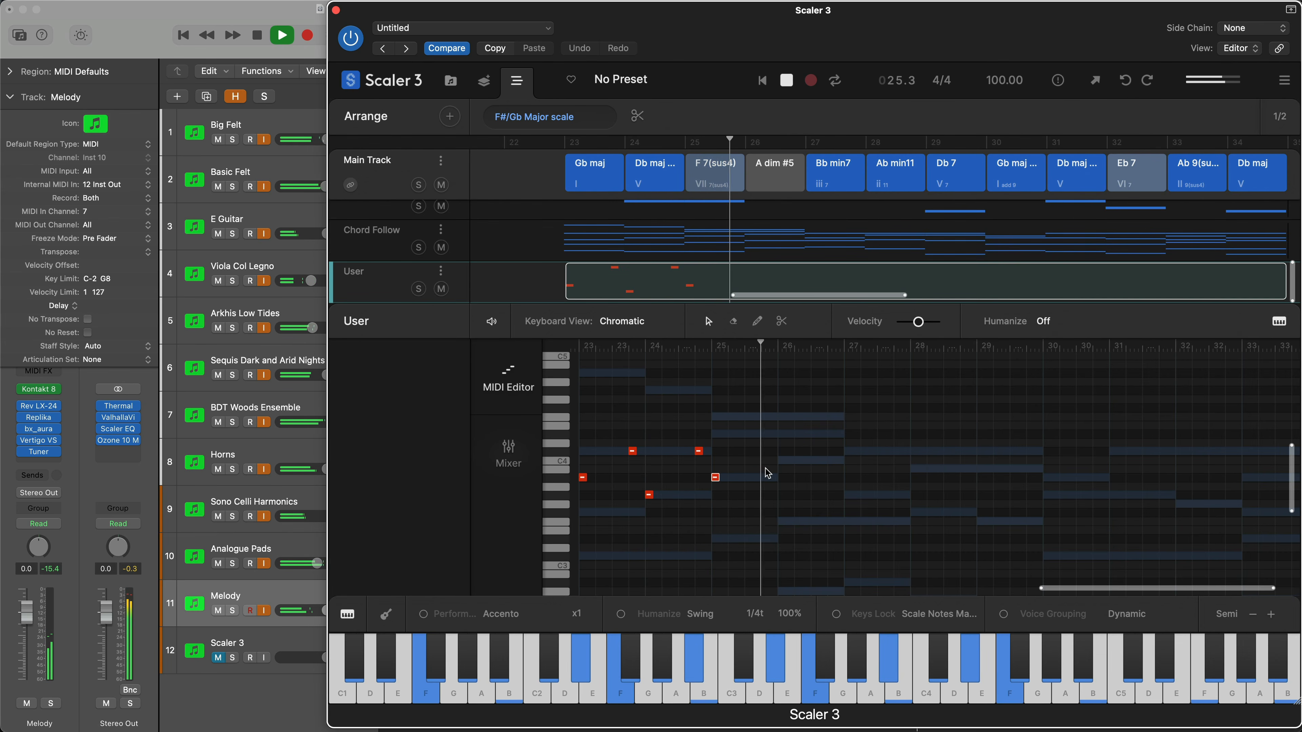
key(space)
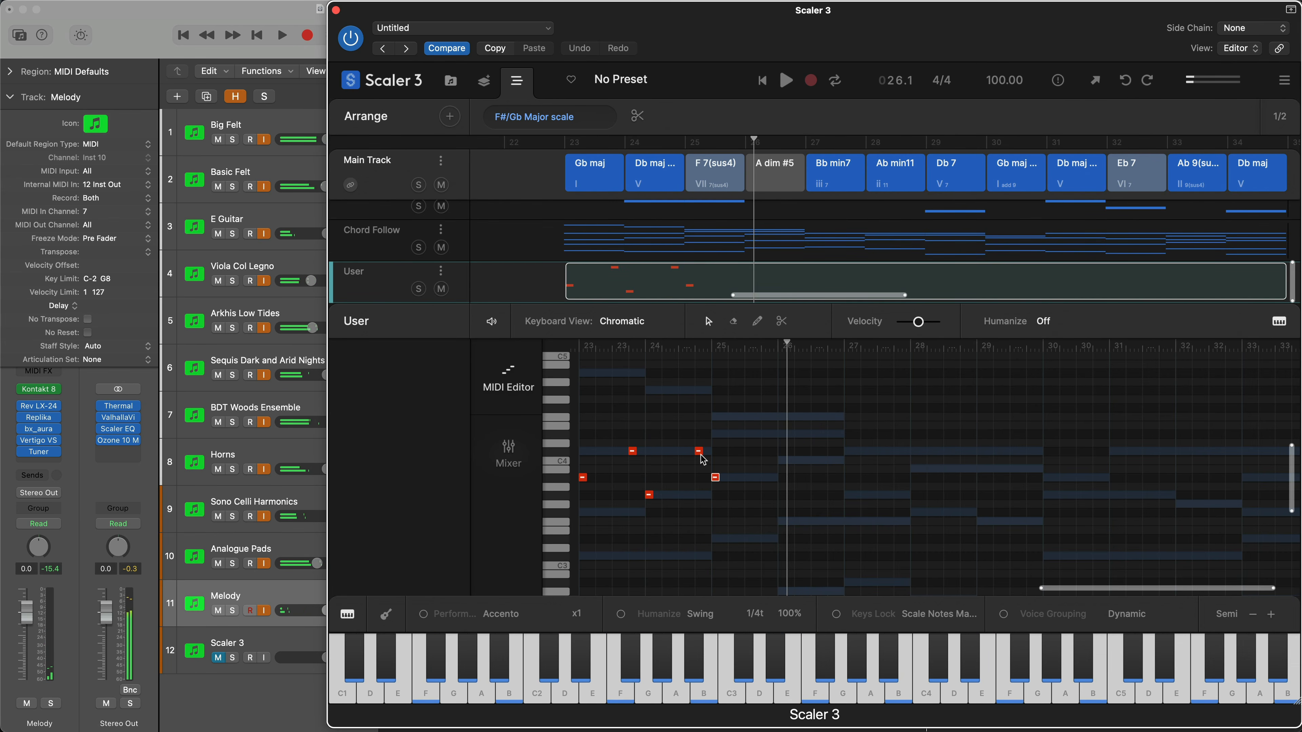
- Copy notes to continue the melody: Db4 on the last beat of bar 25, C4 at bar 26 and Bb3 at bar 27
drag(698, 452, 766, 459)
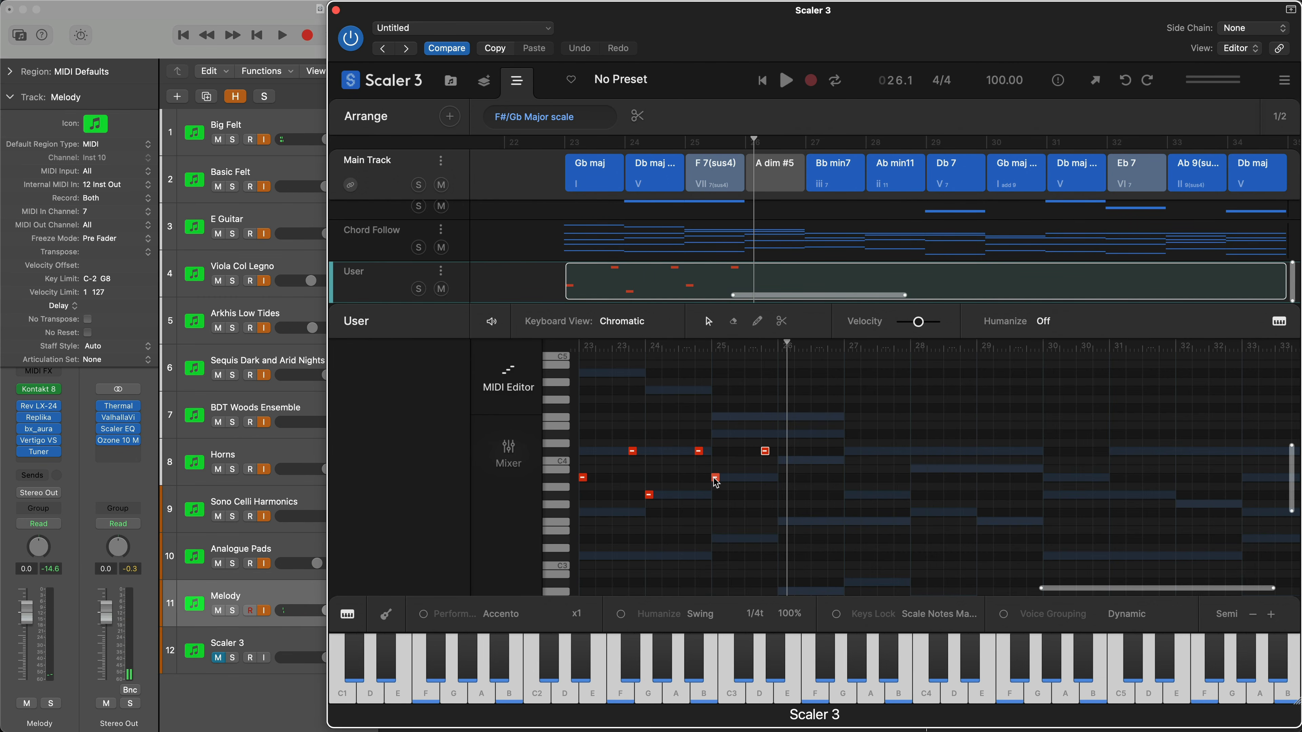
drag(716, 482, 783, 465)
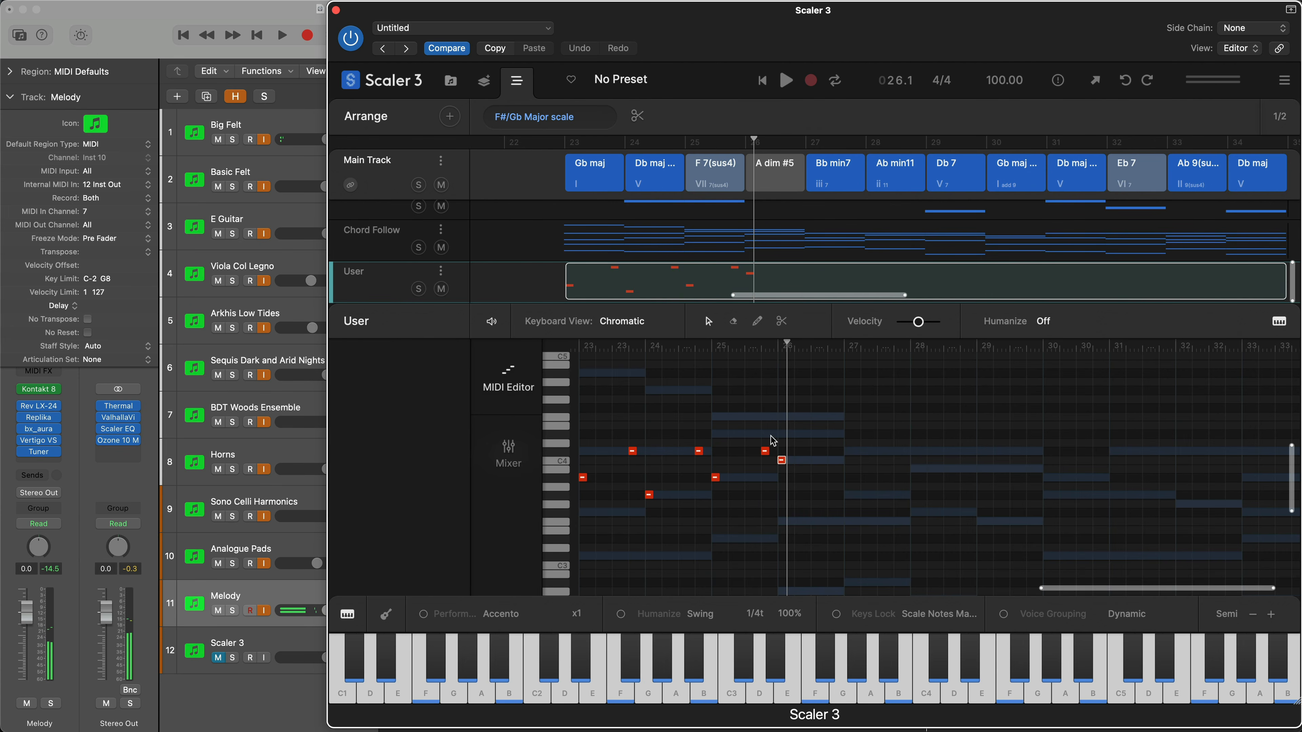
click(750, 344)
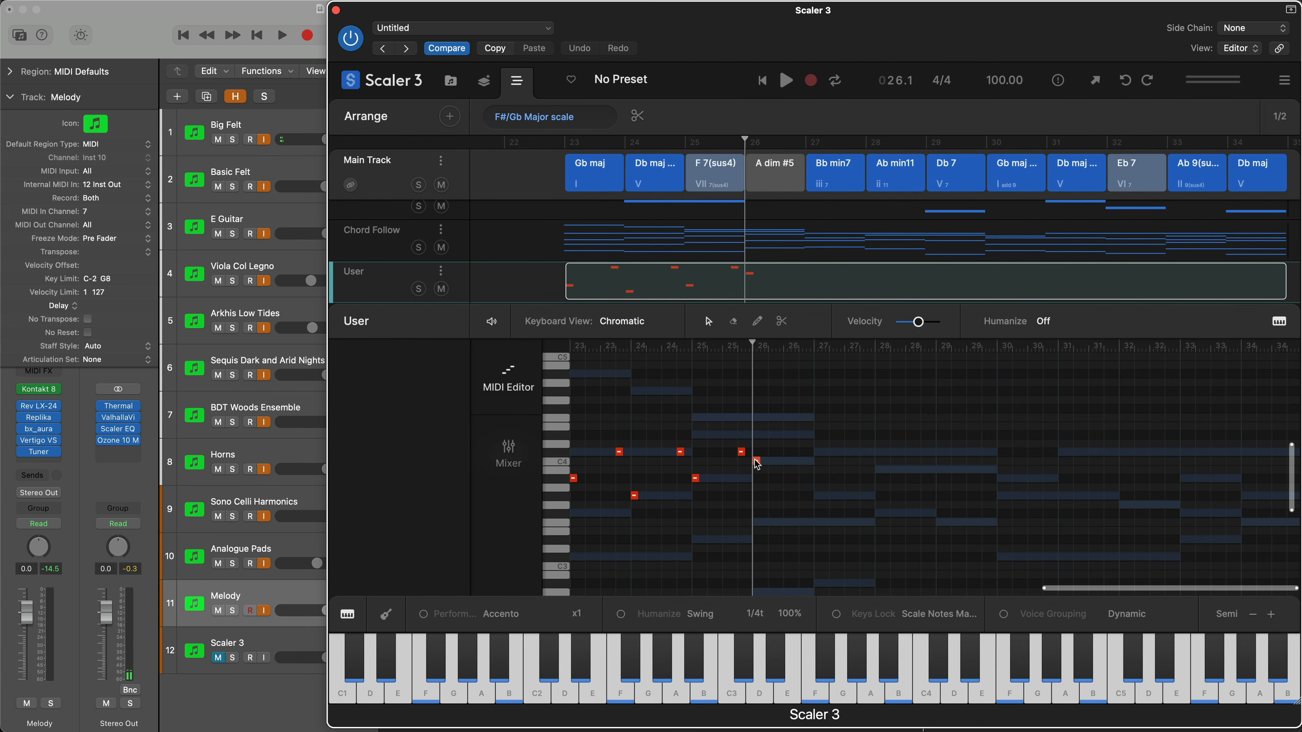
drag(754, 460, 817, 478)
- Play the arrangement from bar 23 into bar 27 to audition the melody against the chords
click(805, 145)
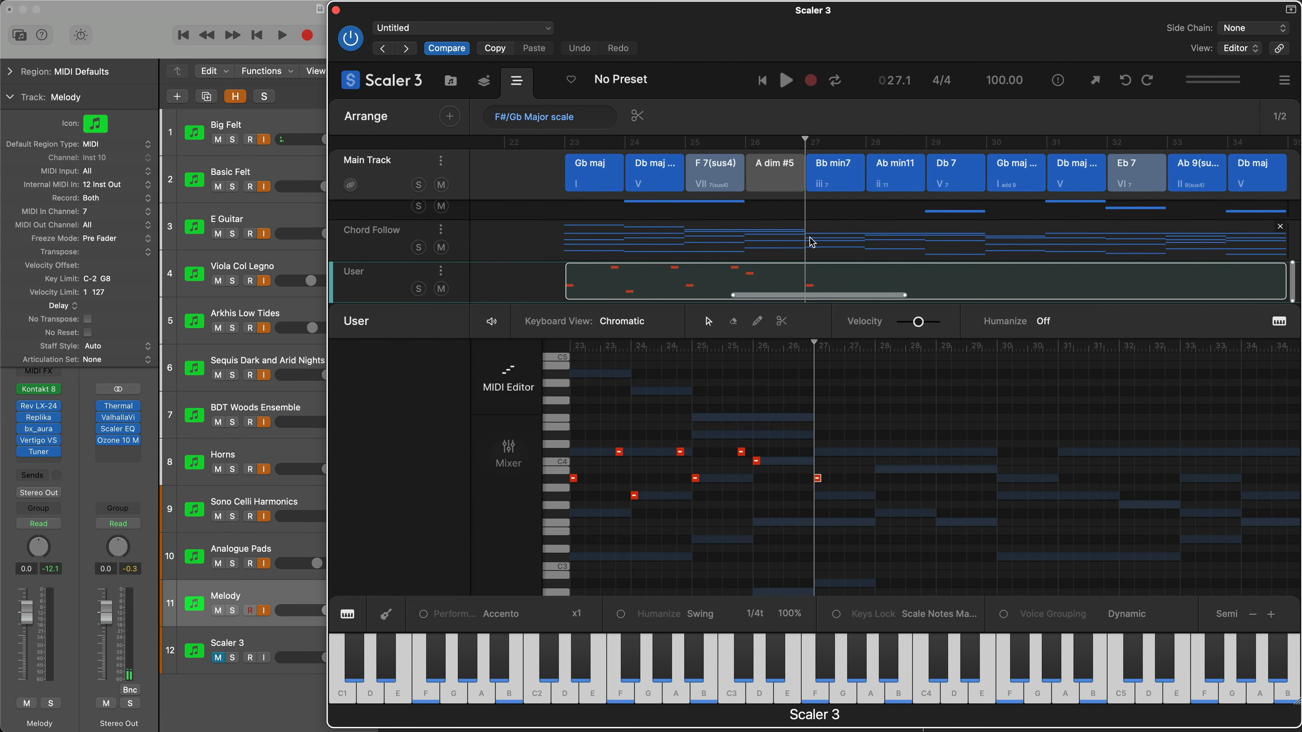
key(comma)
key(comma)
key(comma)
key(comma)
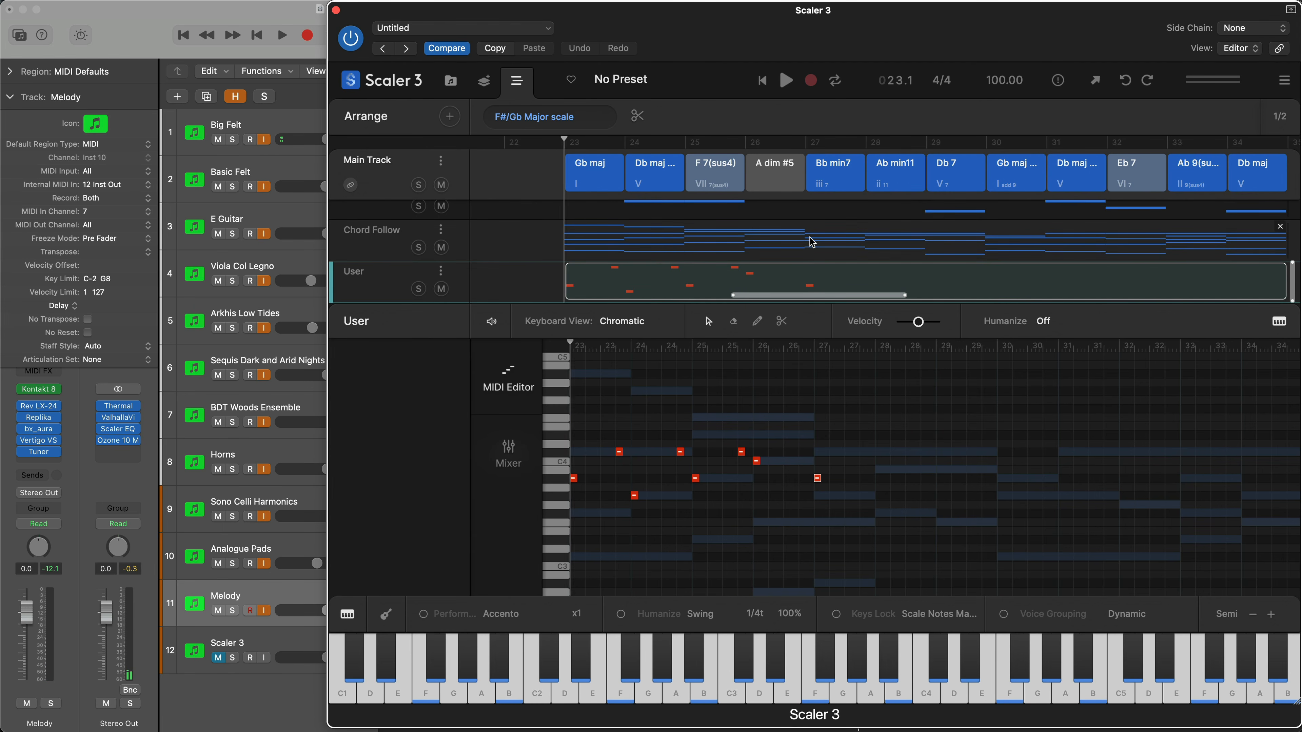
key(space)
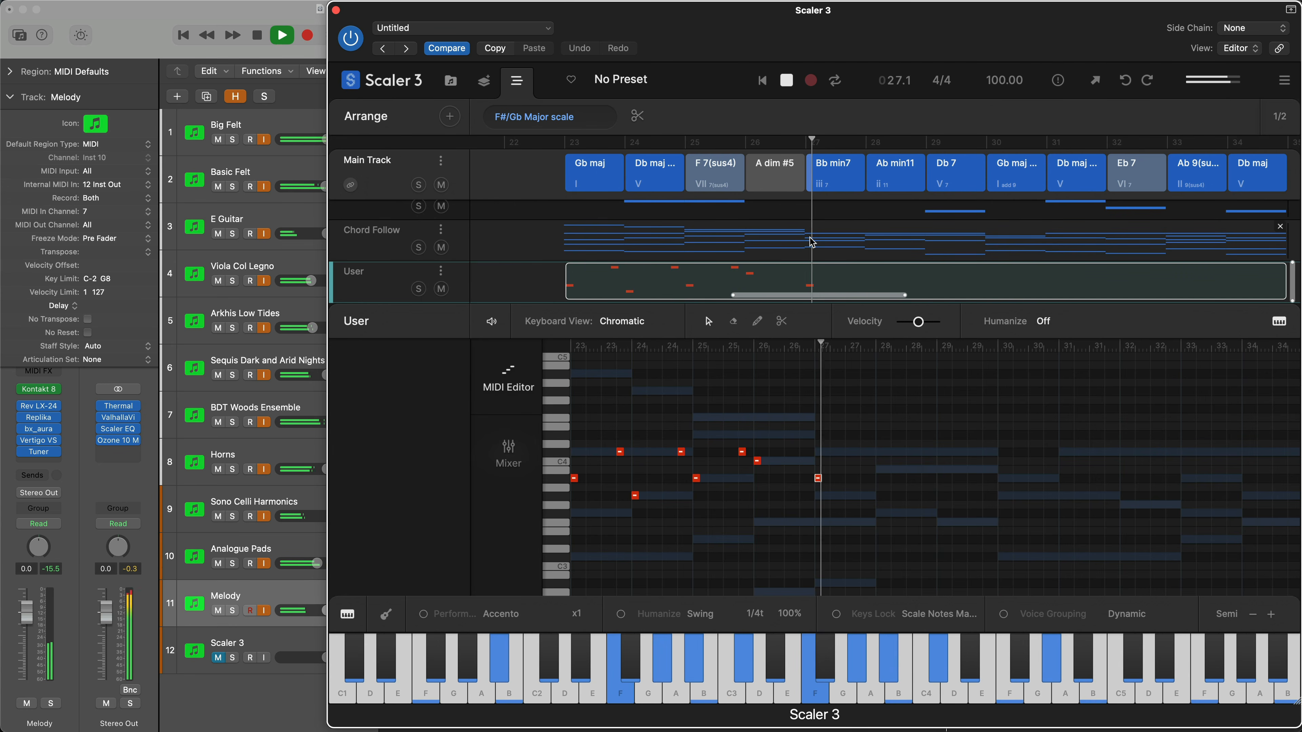
key(space)
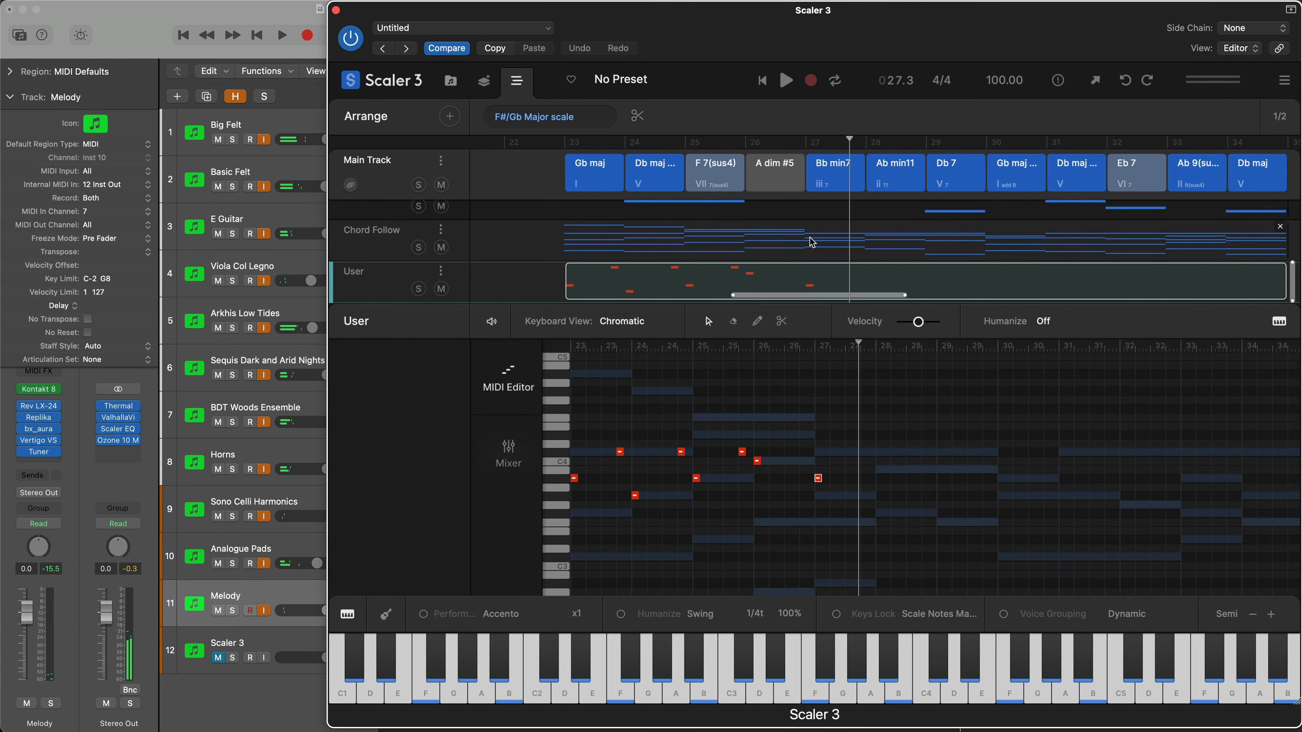
- Add melody notes F4 on bar 27's last beat, Db4 at bar 28, Gb4 on bar 28's last beat and Eb4 at bar 29
key(super+Tab)
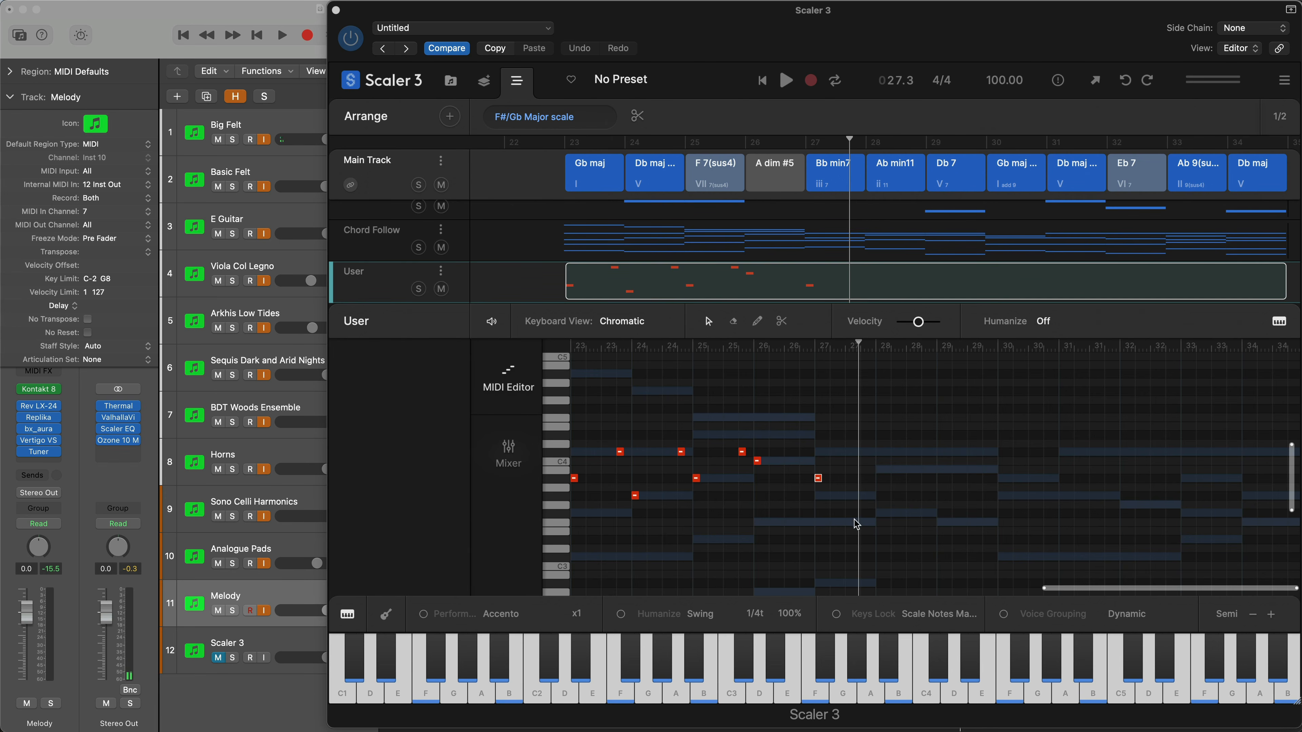
click(818, 482)
double_click(863, 436)
drag(864, 430, 866, 423)
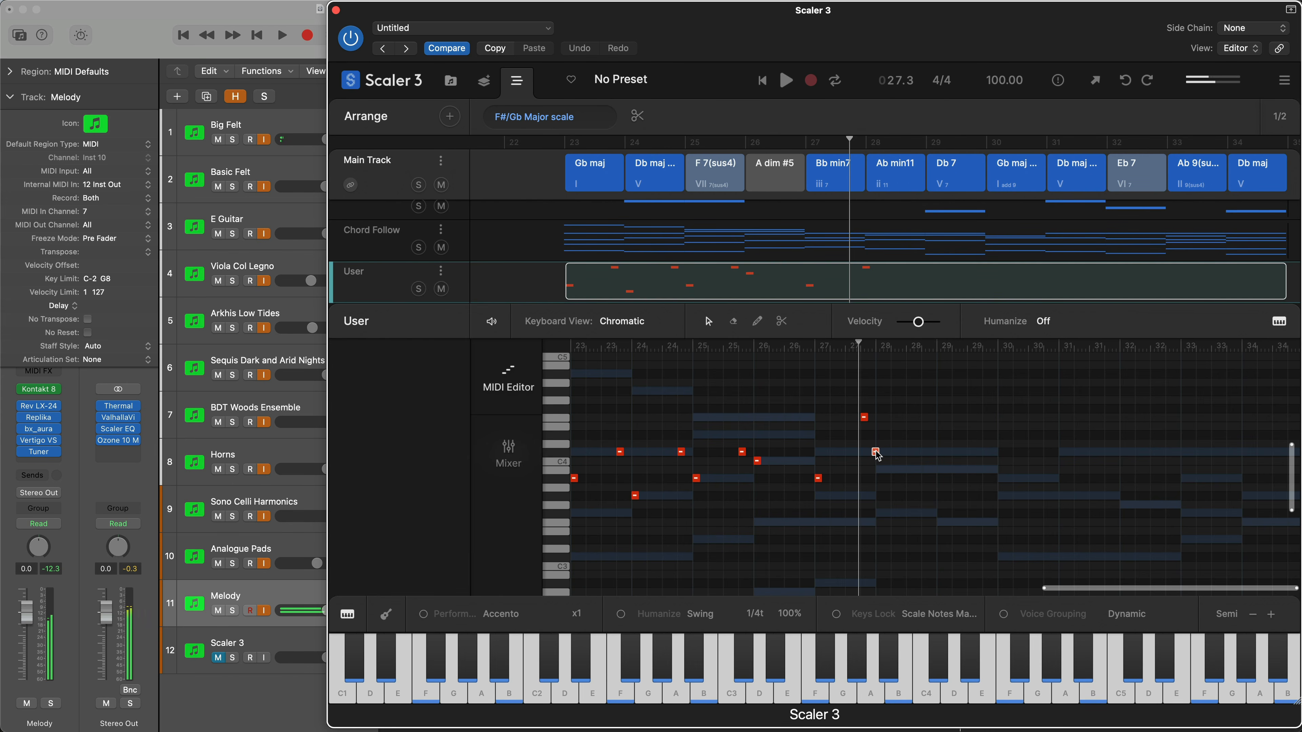
double_click(879, 452)
click(925, 408)
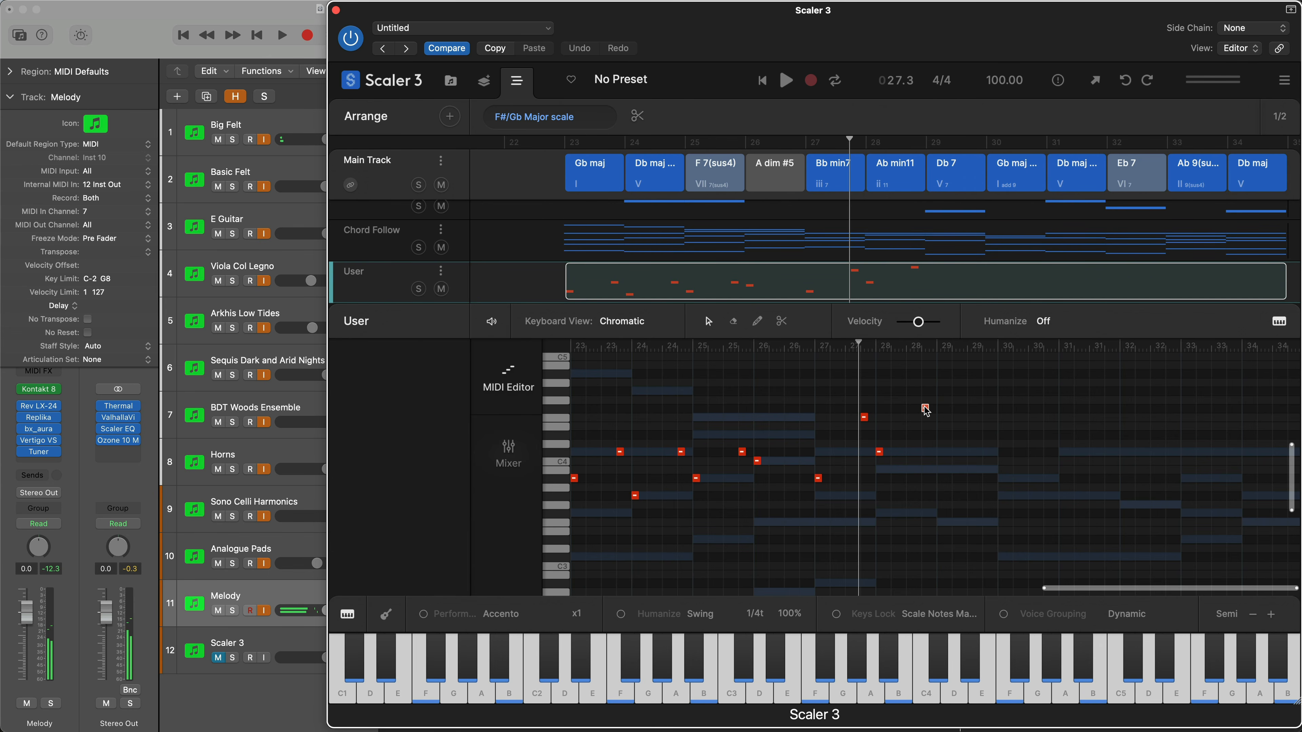
click(943, 451)
drag(944, 452, 942, 435)
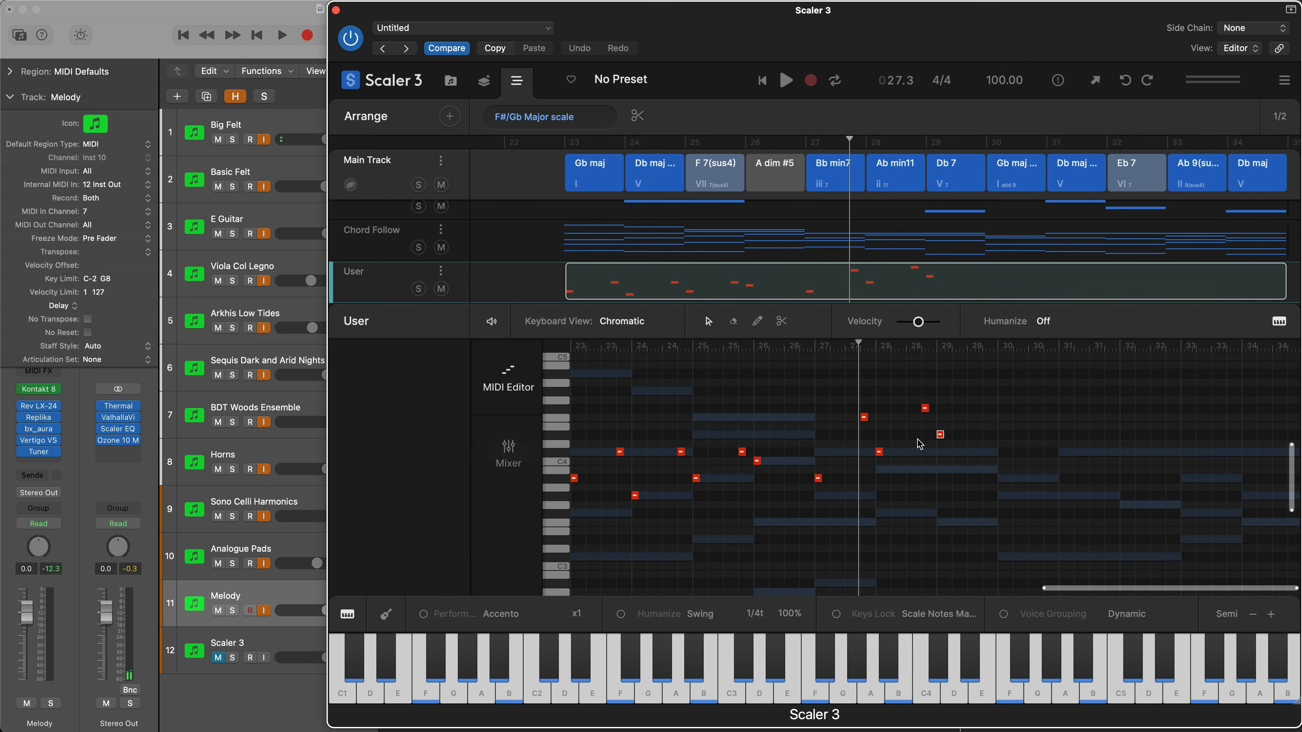
- Return the playhead to bar 23 and listen to the melody through to bar 30
key(comma)
key(comma)
key(comma)
key(comma)
key(comma)
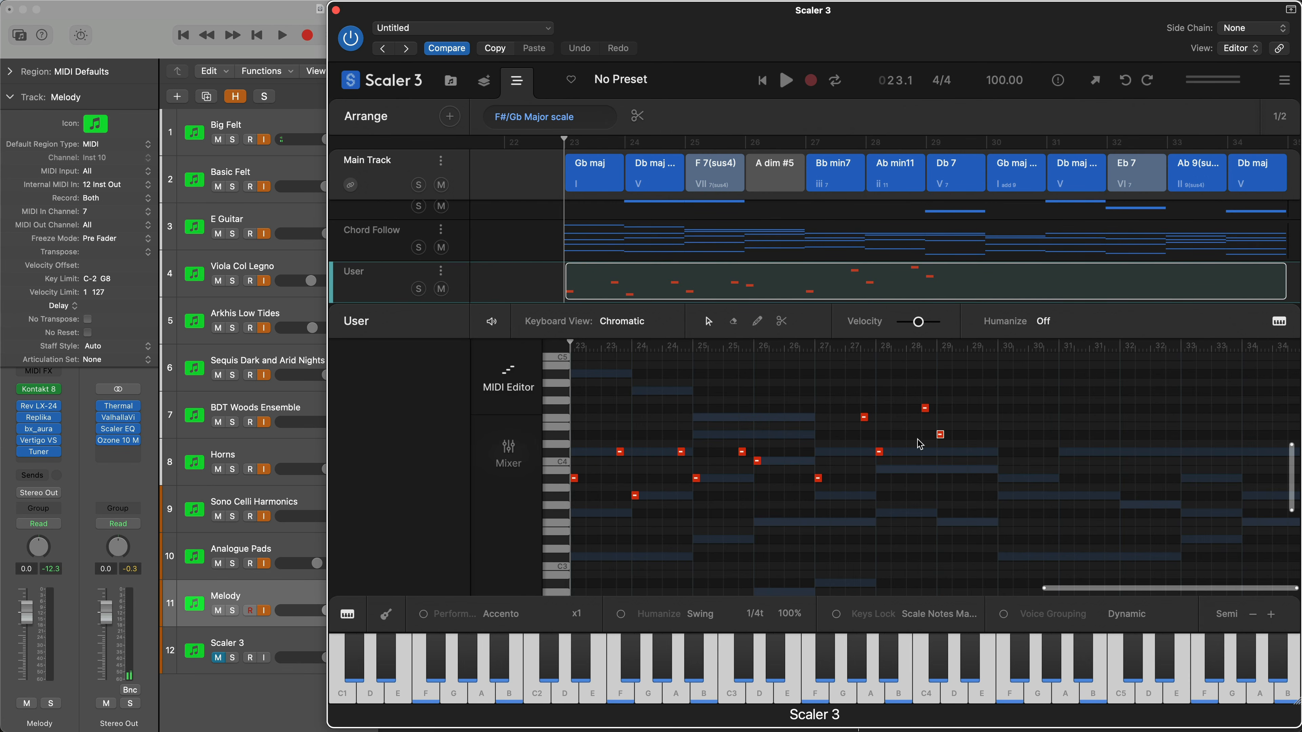
key(space)
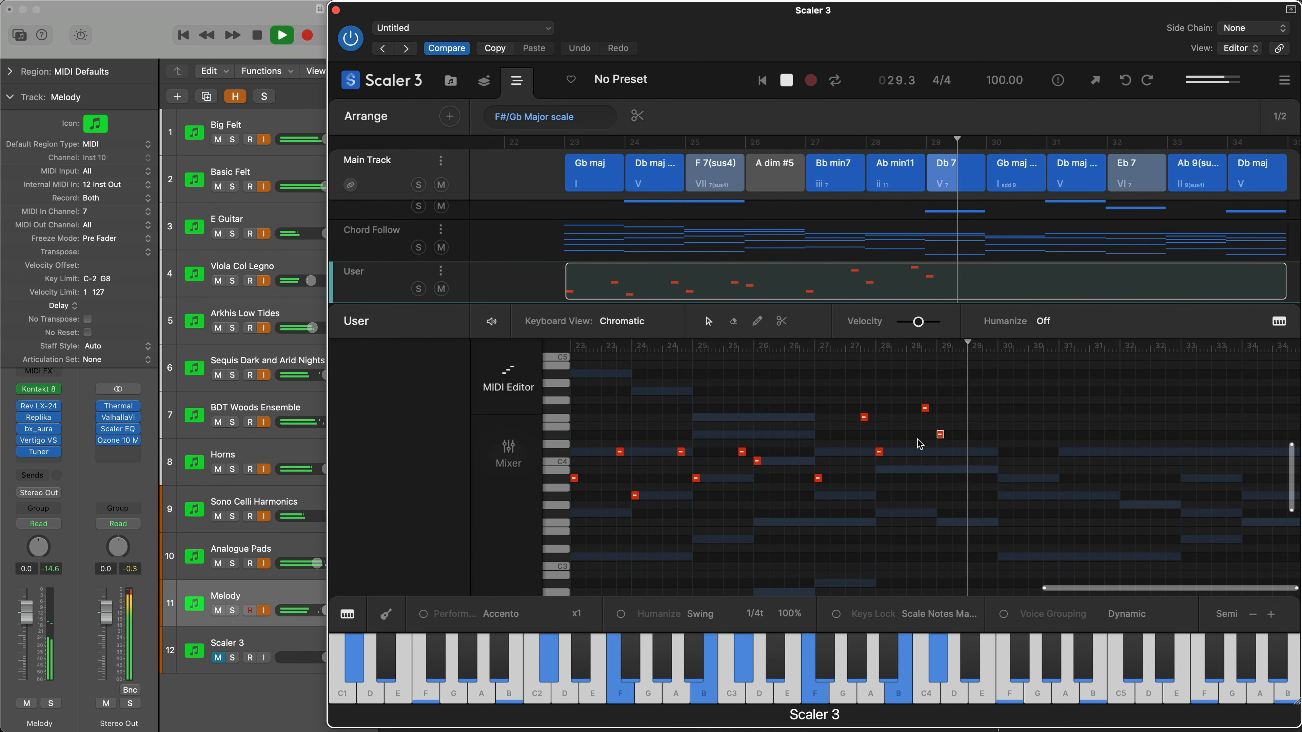
key(space)
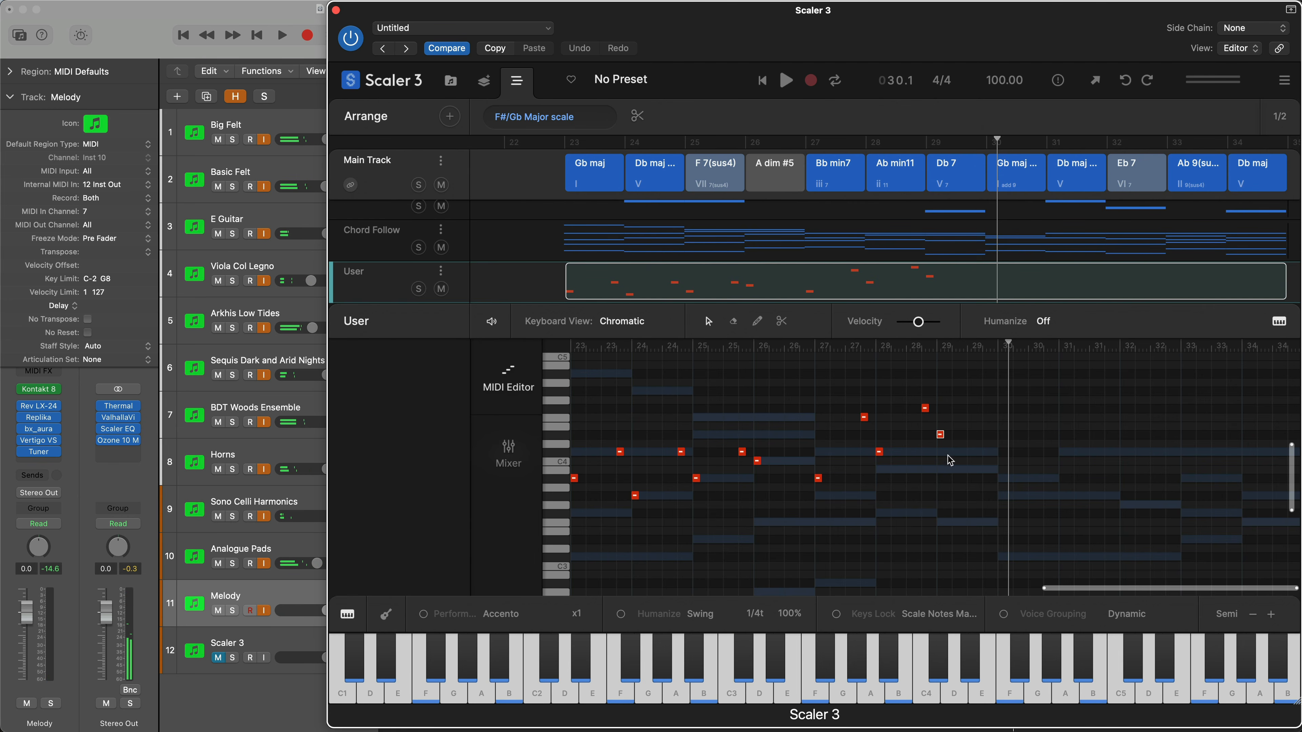
- Copy melody notes to Bb3 at bar 30, Db4 on bar 30's last beat and Ab3 at bar 31
drag(941, 435, 1002, 483)
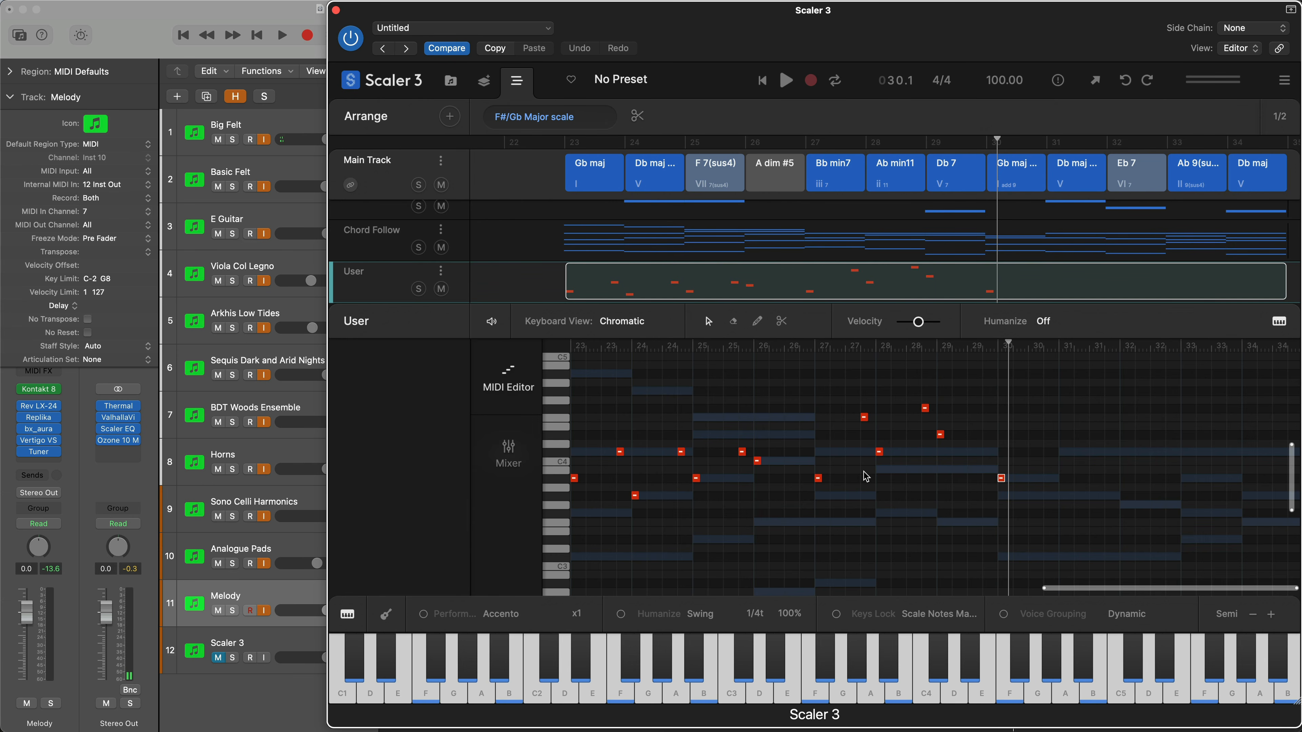
drag(1002, 482, 1049, 460)
drag(1047, 455, 1063, 500)
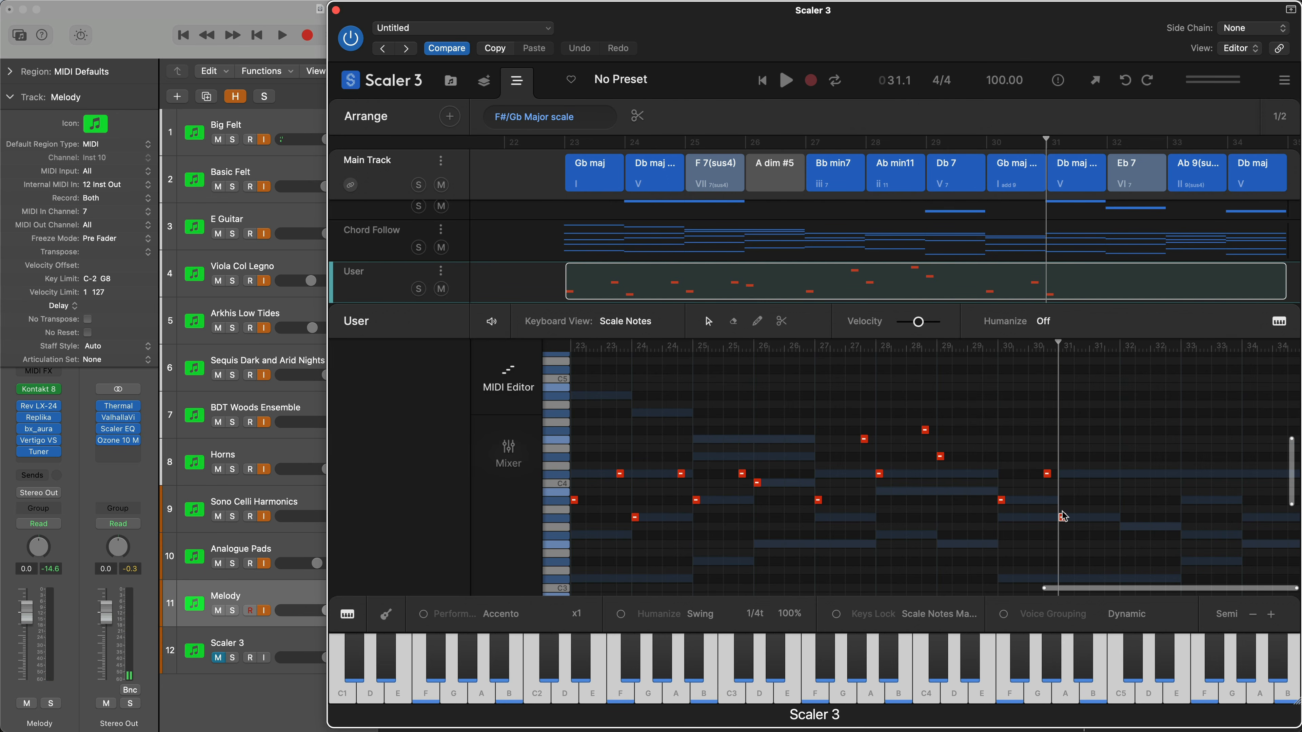
- Place a Db4 on the last beat of bar 31 and a Bb3 at bar 32, and audition bar 32
drag(1061, 517, 1108, 474)
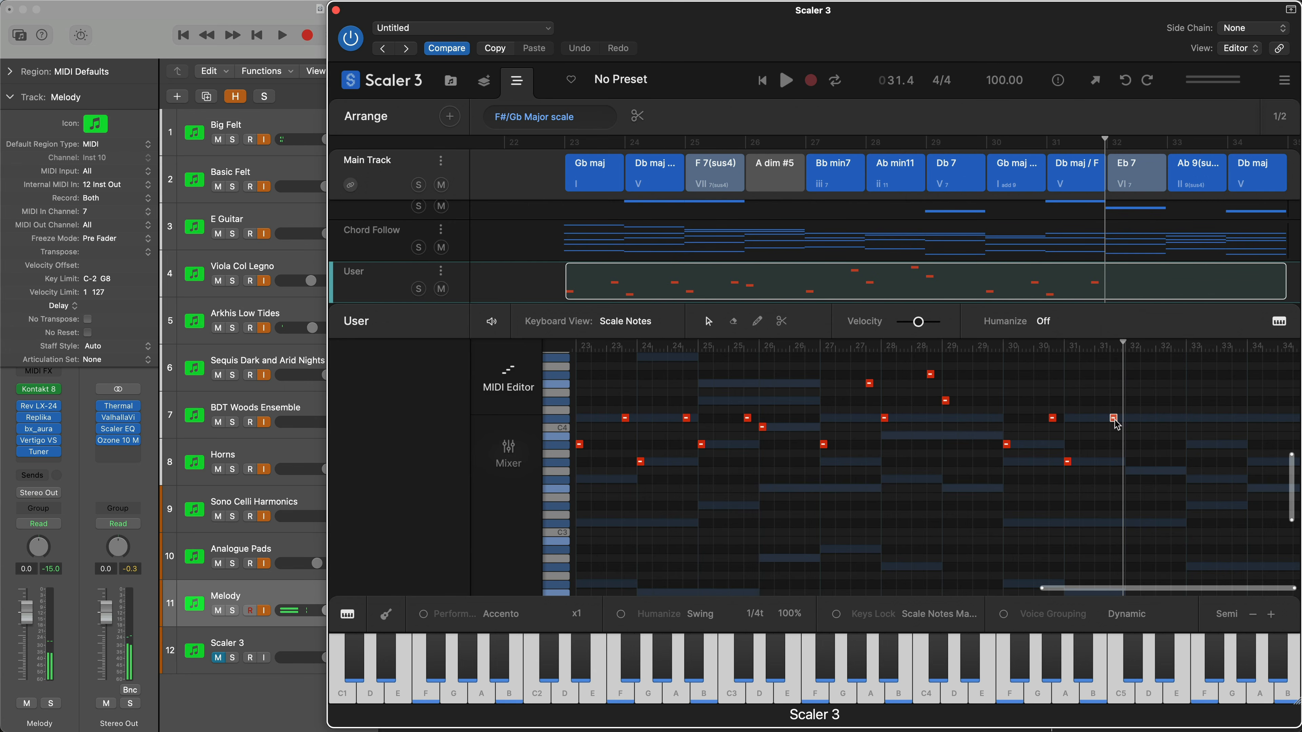
click(1123, 435)
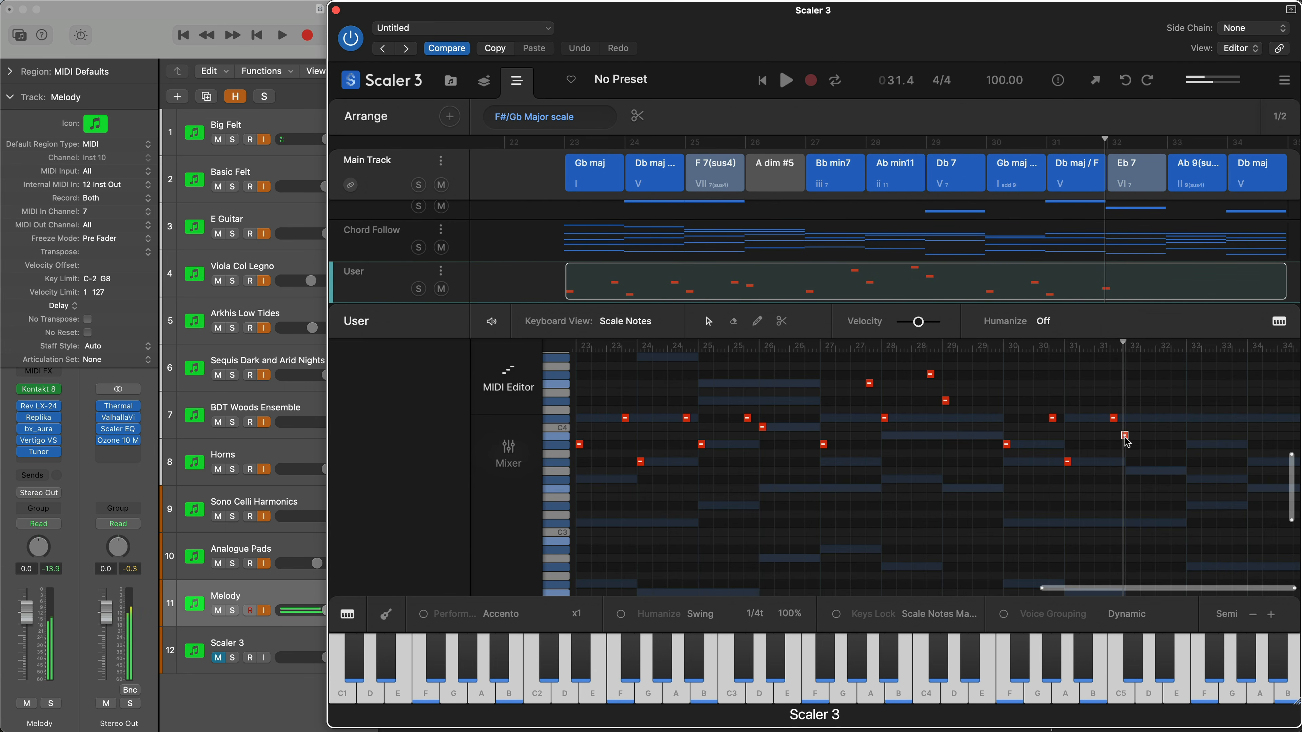
drag(1124, 438, 1133, 446)
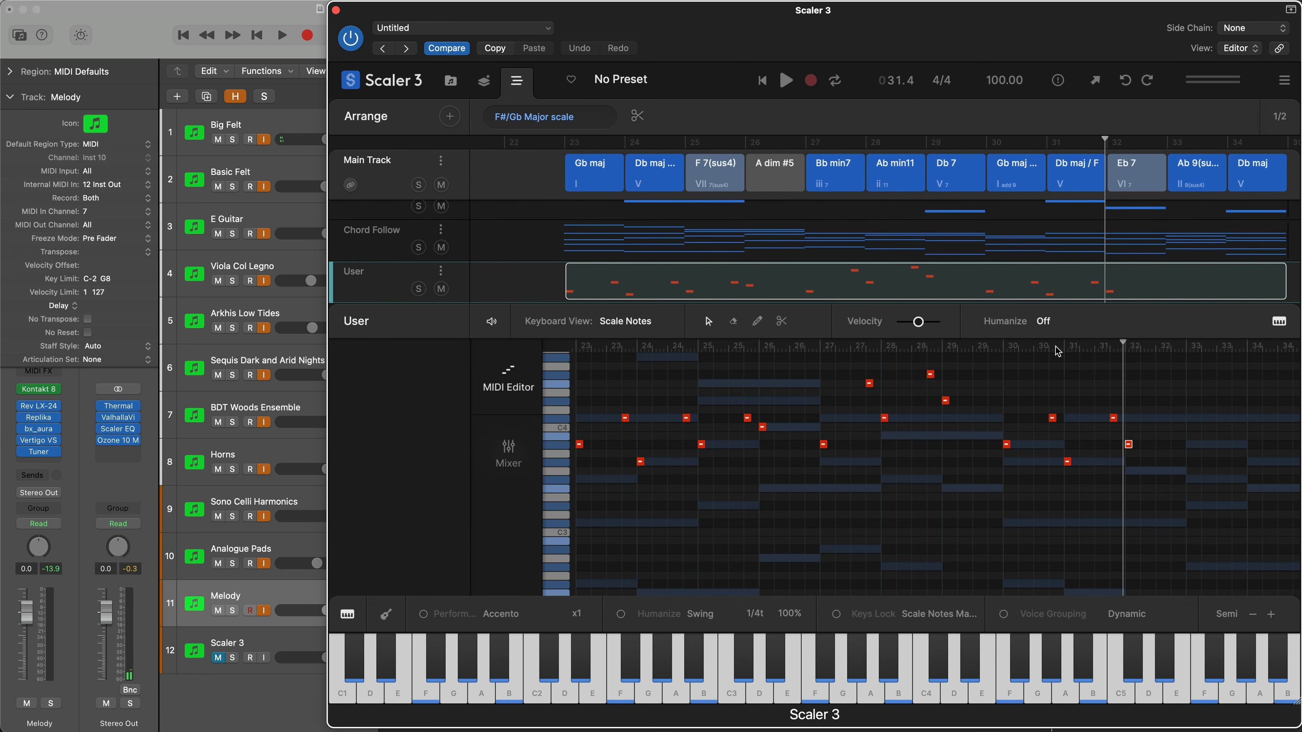
key(space)
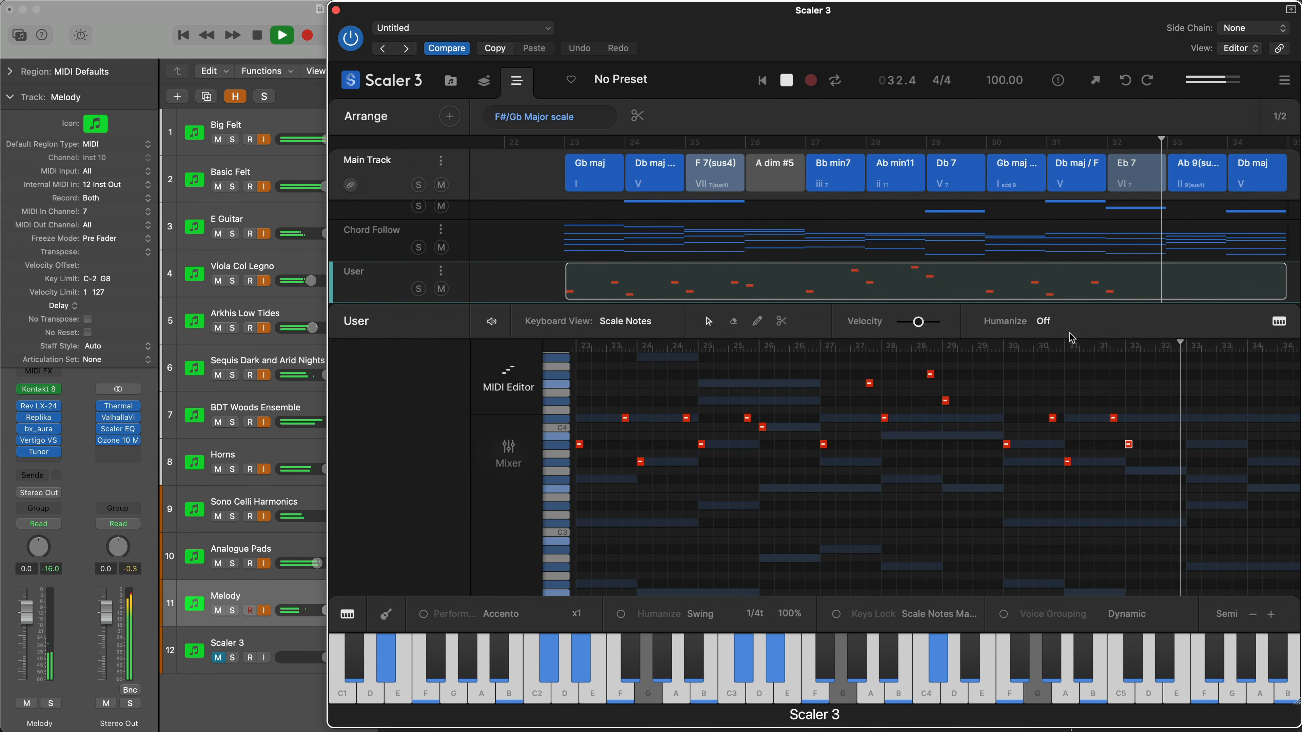
key(space)
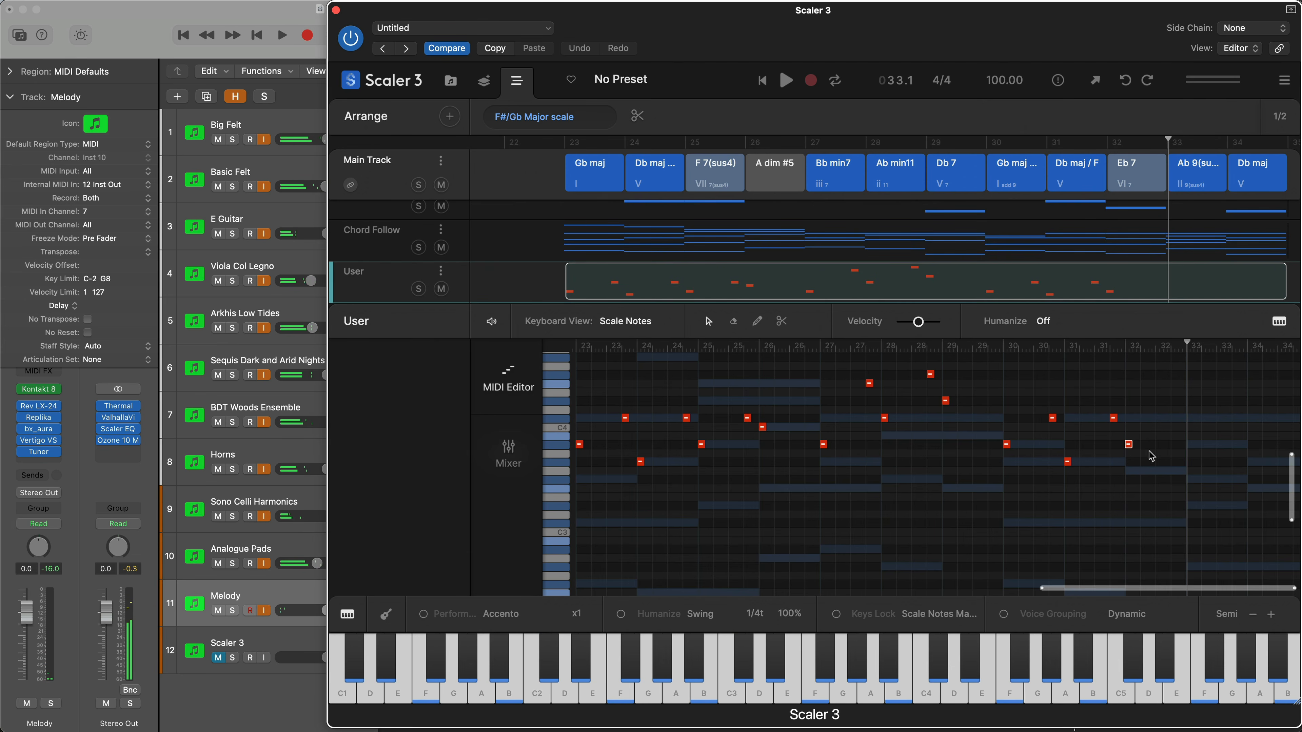
- Add closing notes F4 on bar 32's last beat, Db4 at bar 33, C4 in mid-bar 33 and Db4 at bar 34
click(1127, 444)
double_click(1155, 419)
drag(1156, 406, 1175, 387)
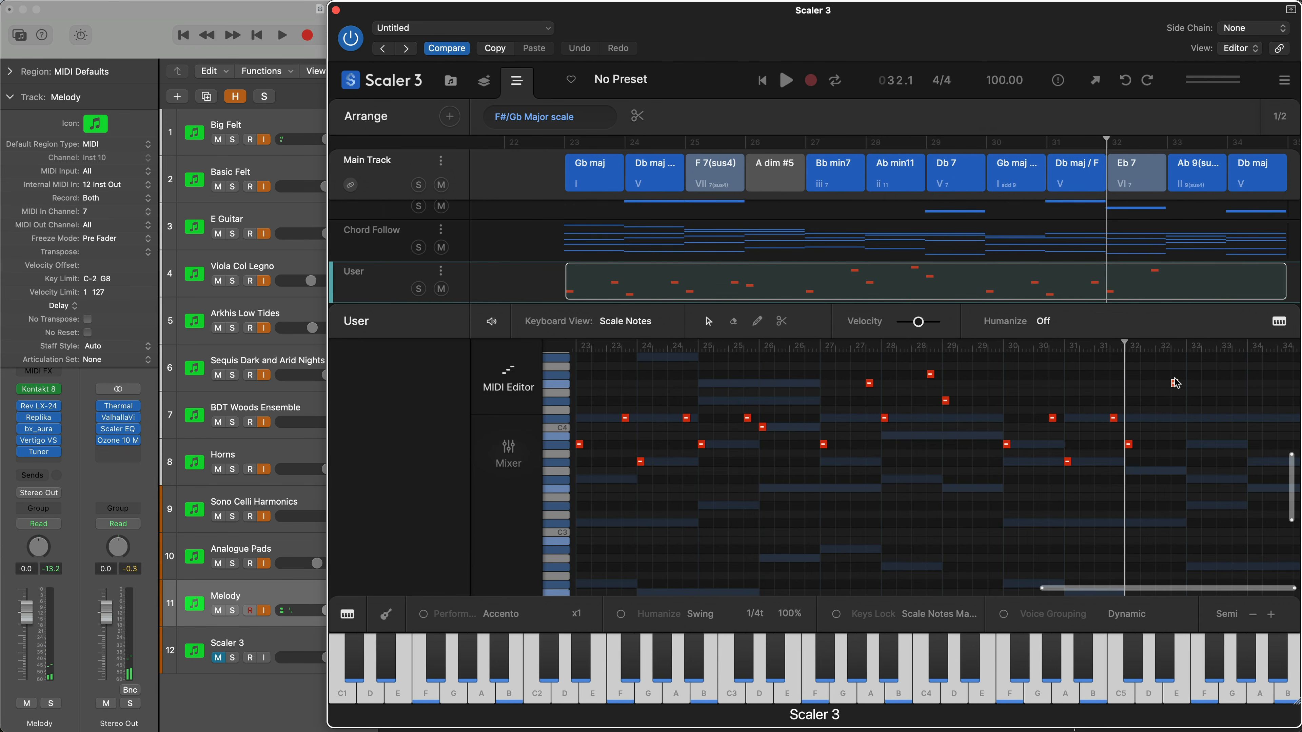
drag(1175, 383, 1187, 417)
double_click(1220, 427)
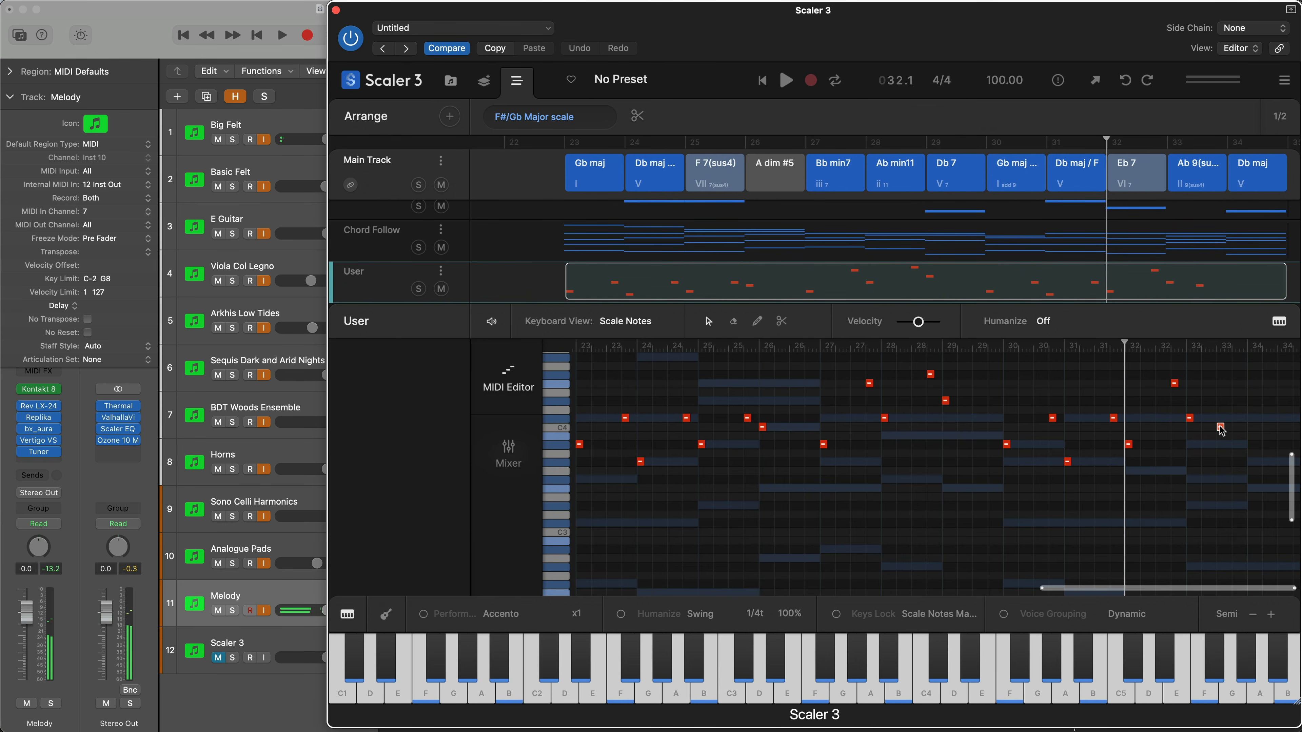
drag(1221, 430, 1252, 423)
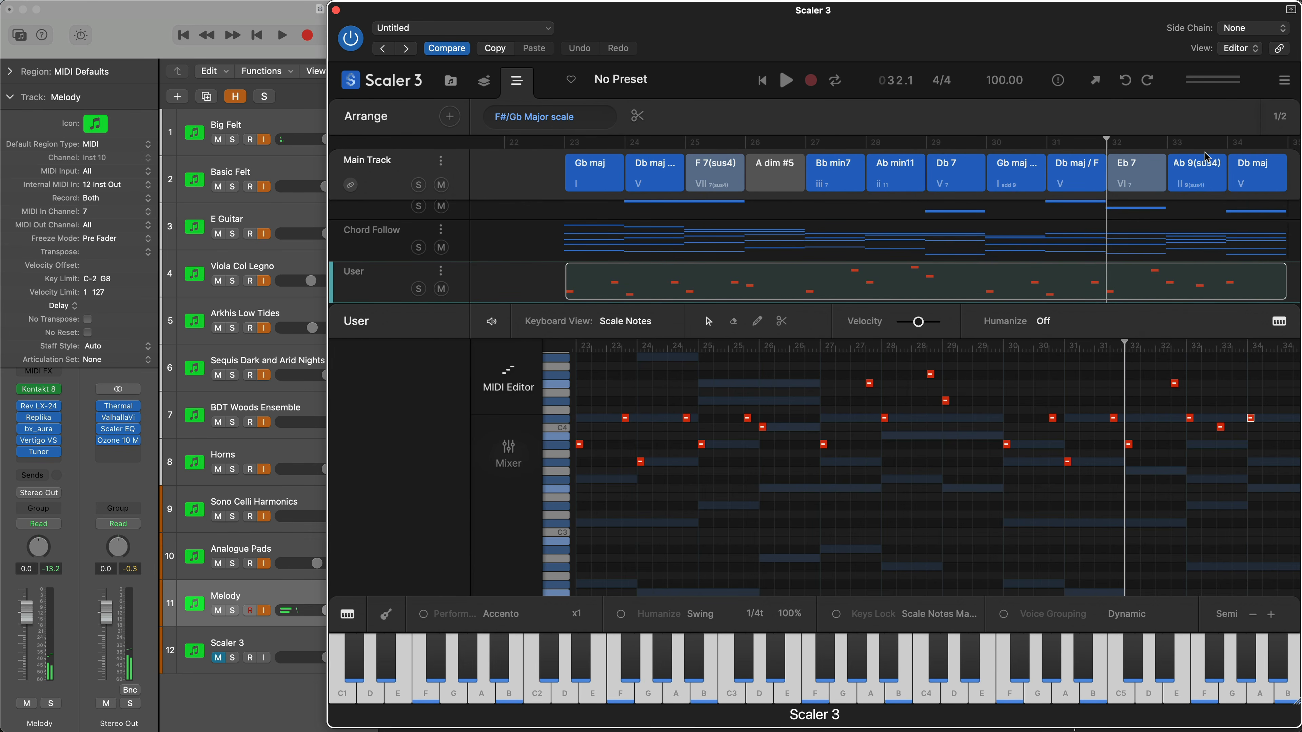
- Play the end of the melody from bar 33 into bar 34
click(1165, 144)
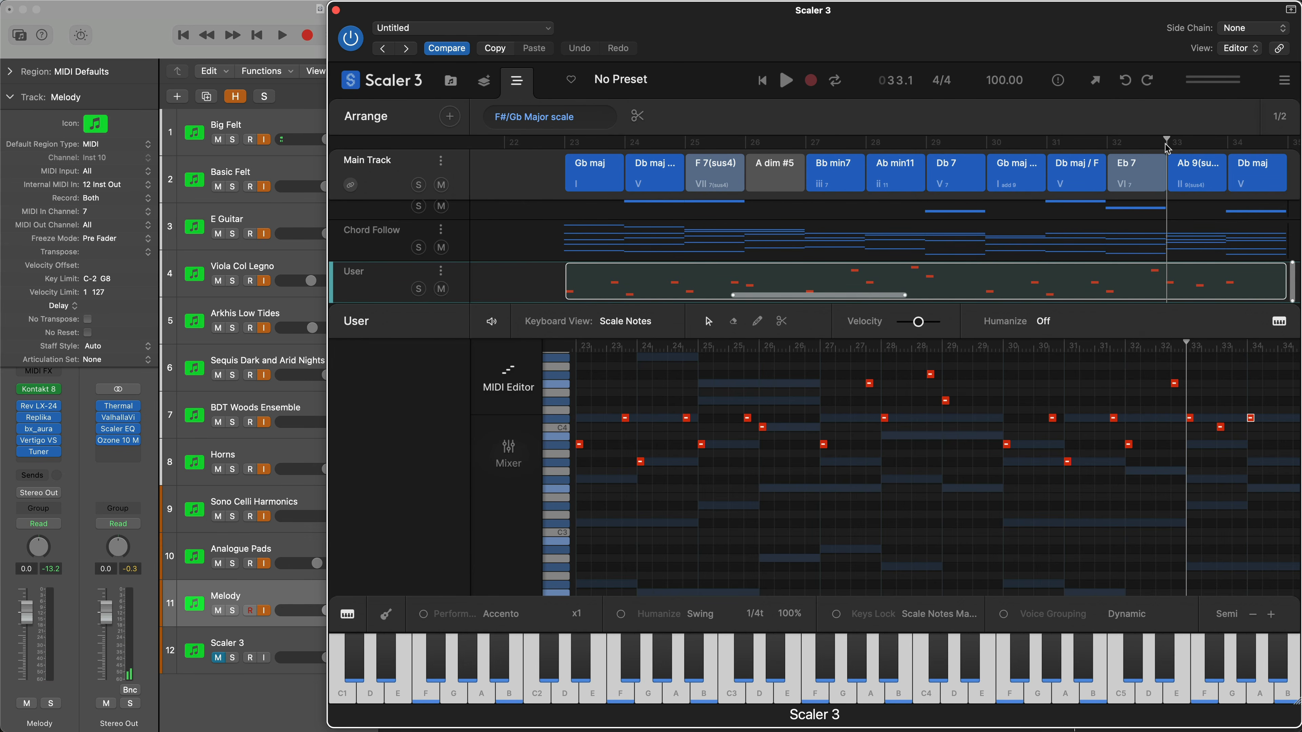
key(space)
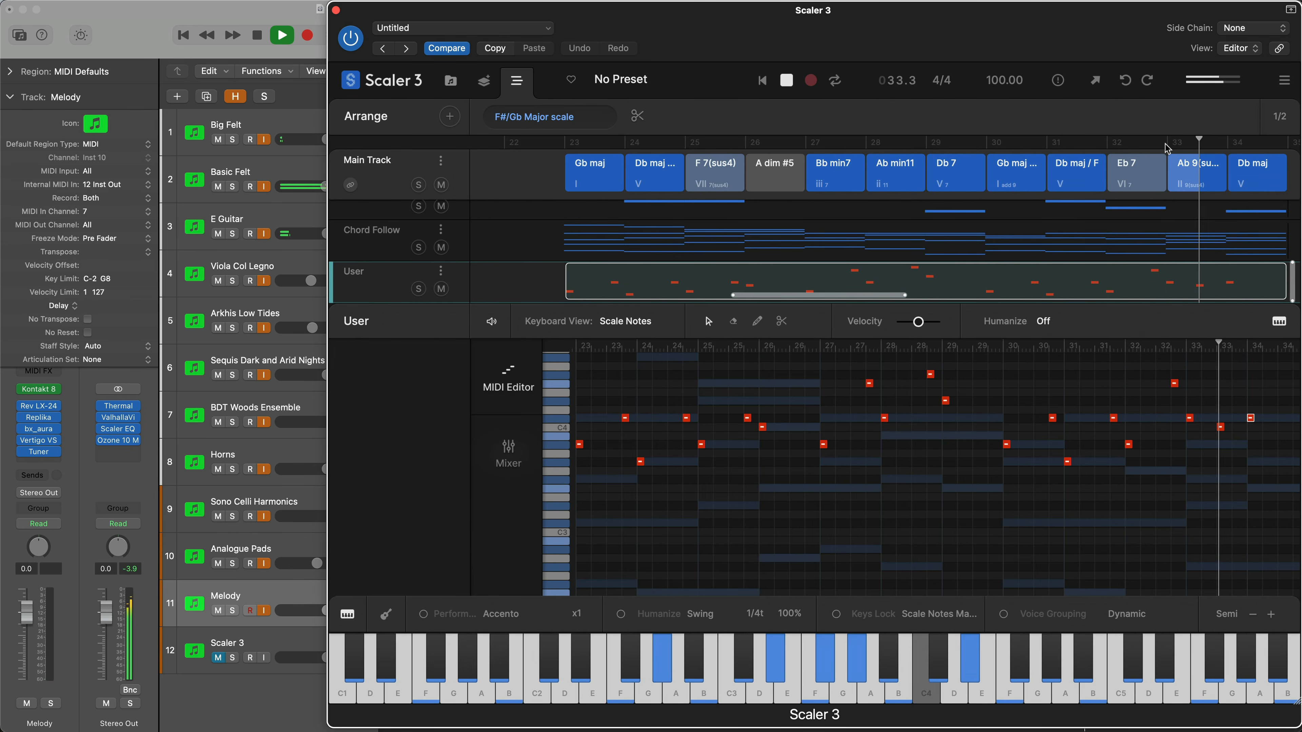
key(space)
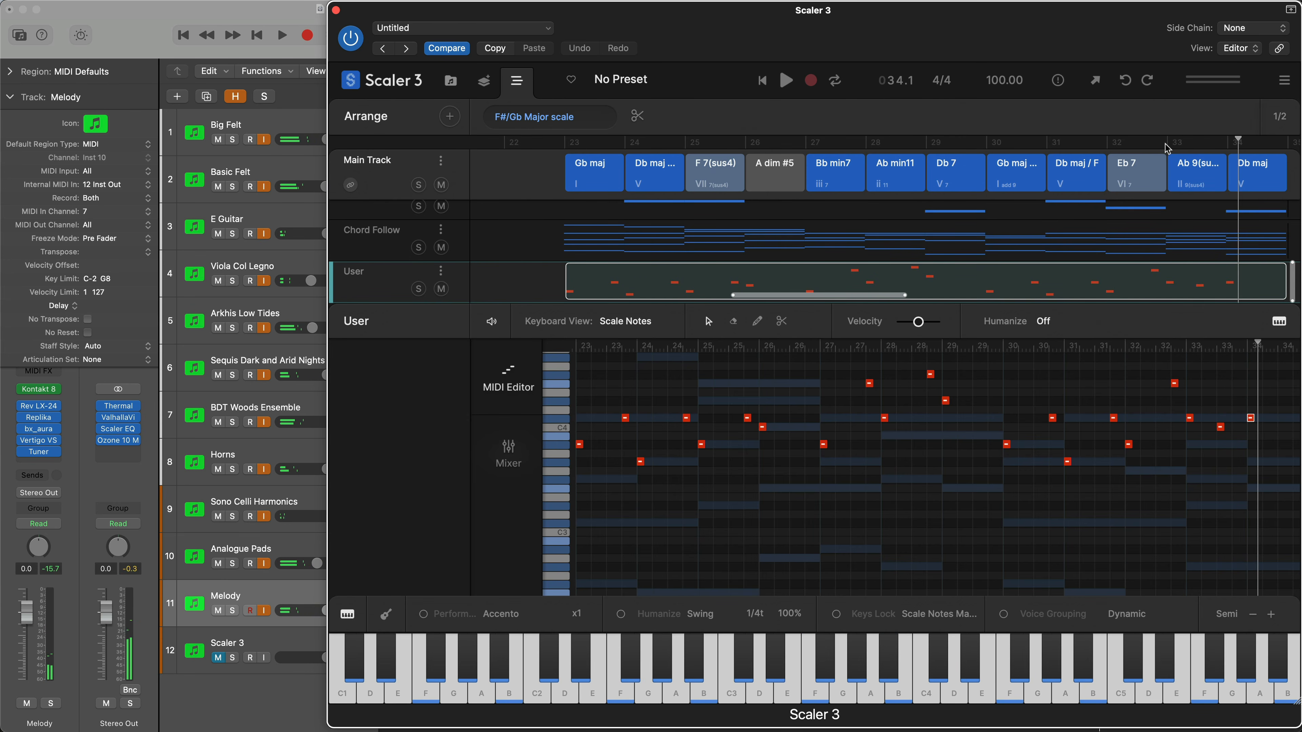
key(space)
key(space)
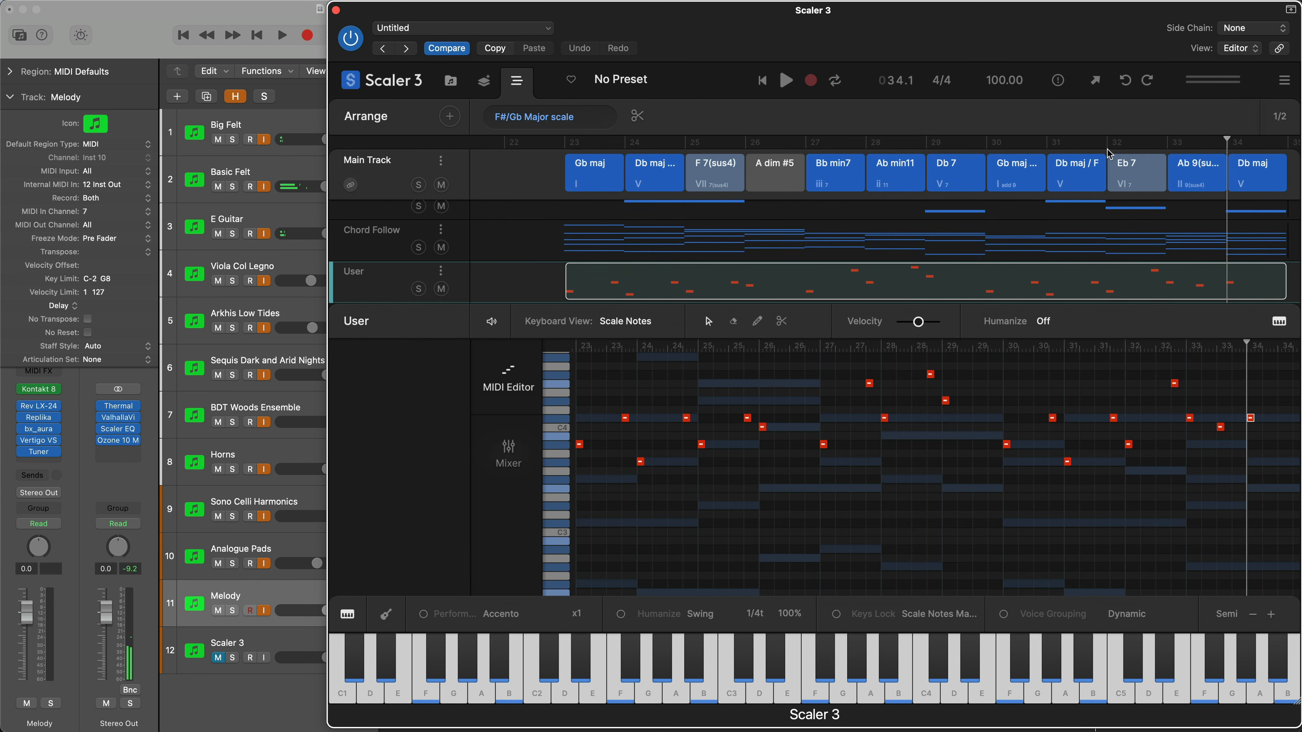
- Replay the melody's ending from bar 33, and play the whole section from bar 23 through bar 34
key(space)
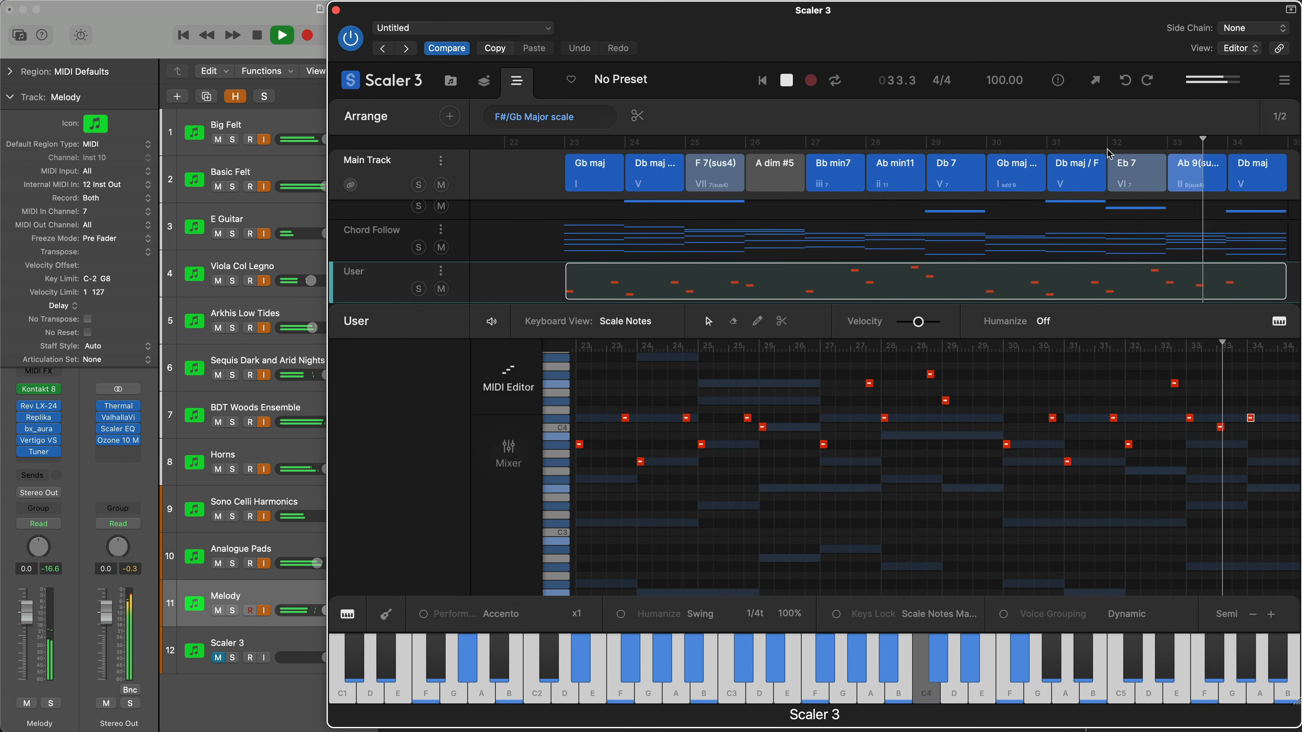
key(space)
key(comma)
key(comma)
key(comma)
key(comma)
key(comma)
key(comma)
key(comma)
key(comma)
key(comma)
key(comma)
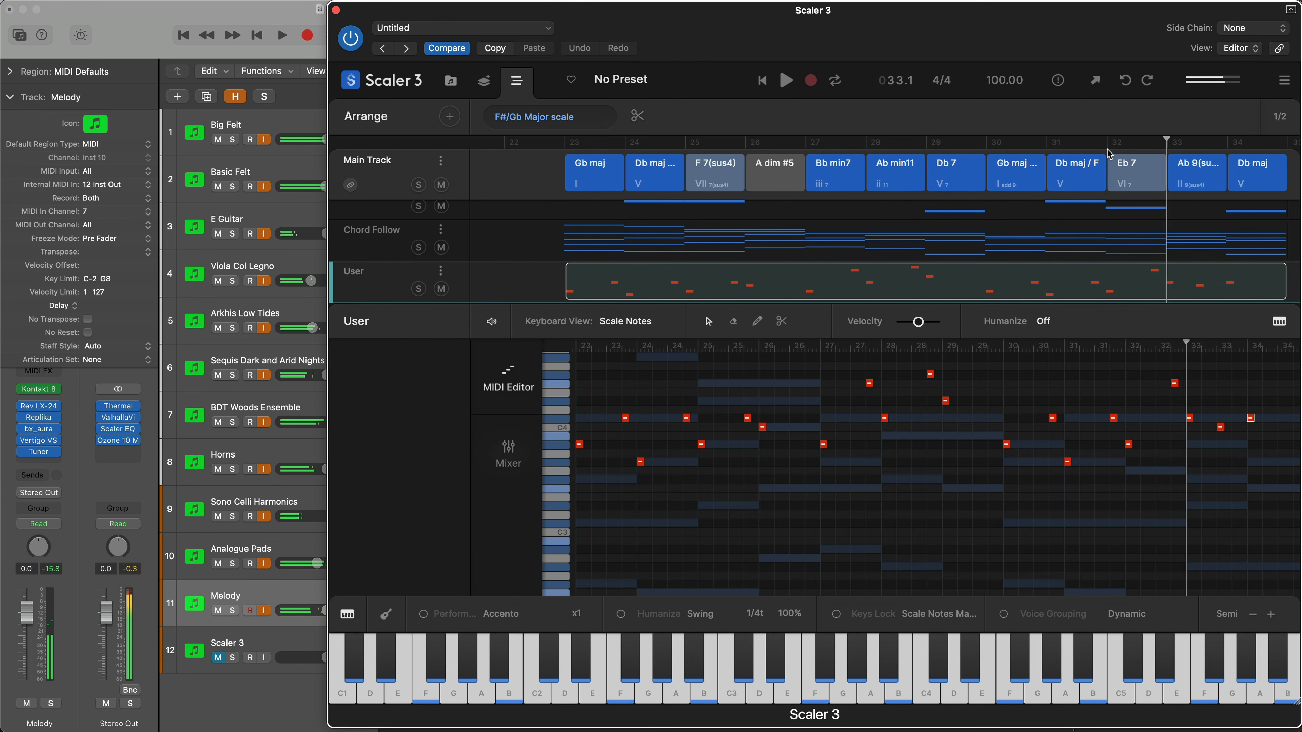
key(comma)
key(comma)
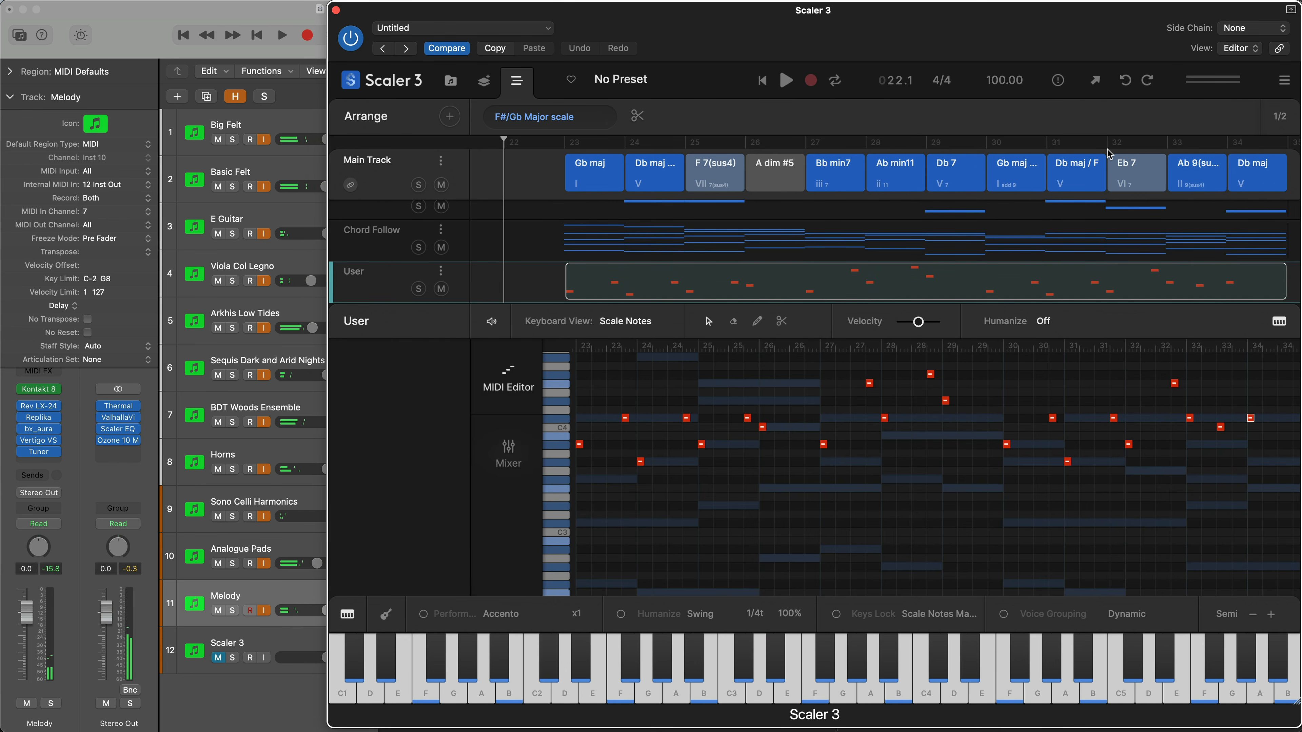
key(period)
key(space)
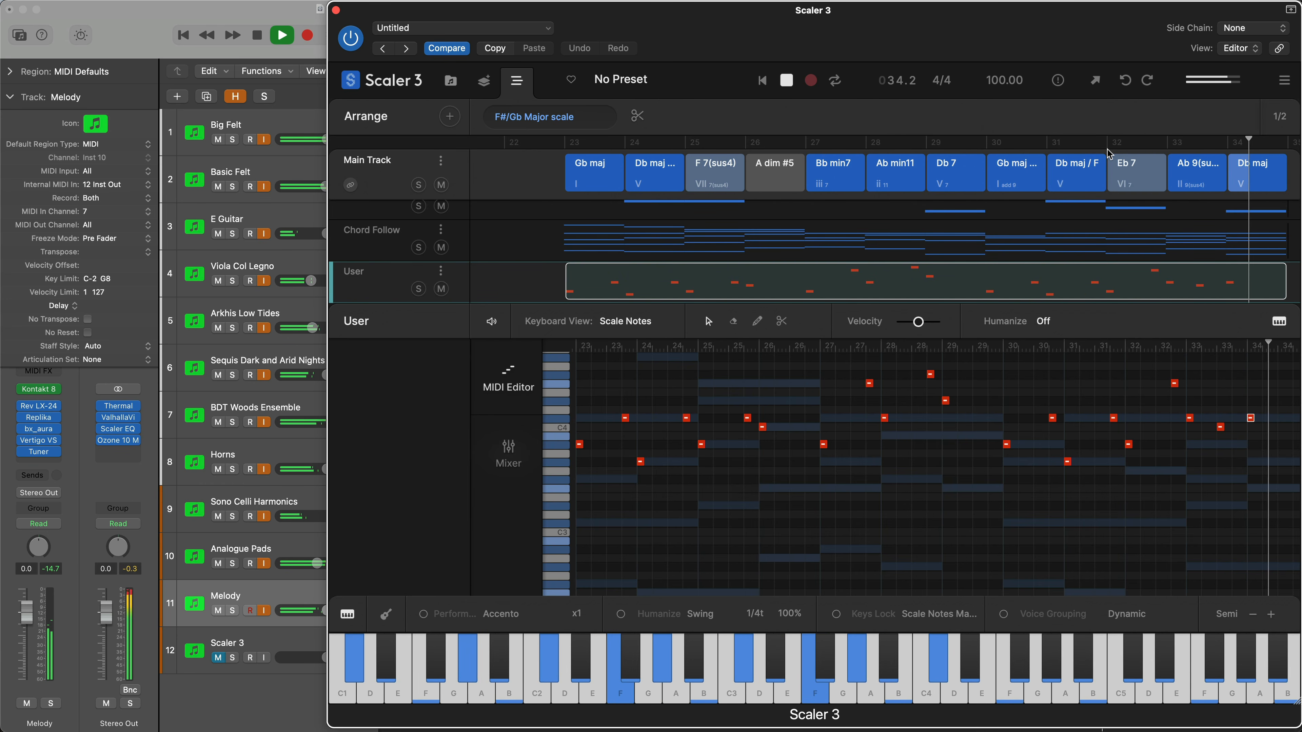
key(space)
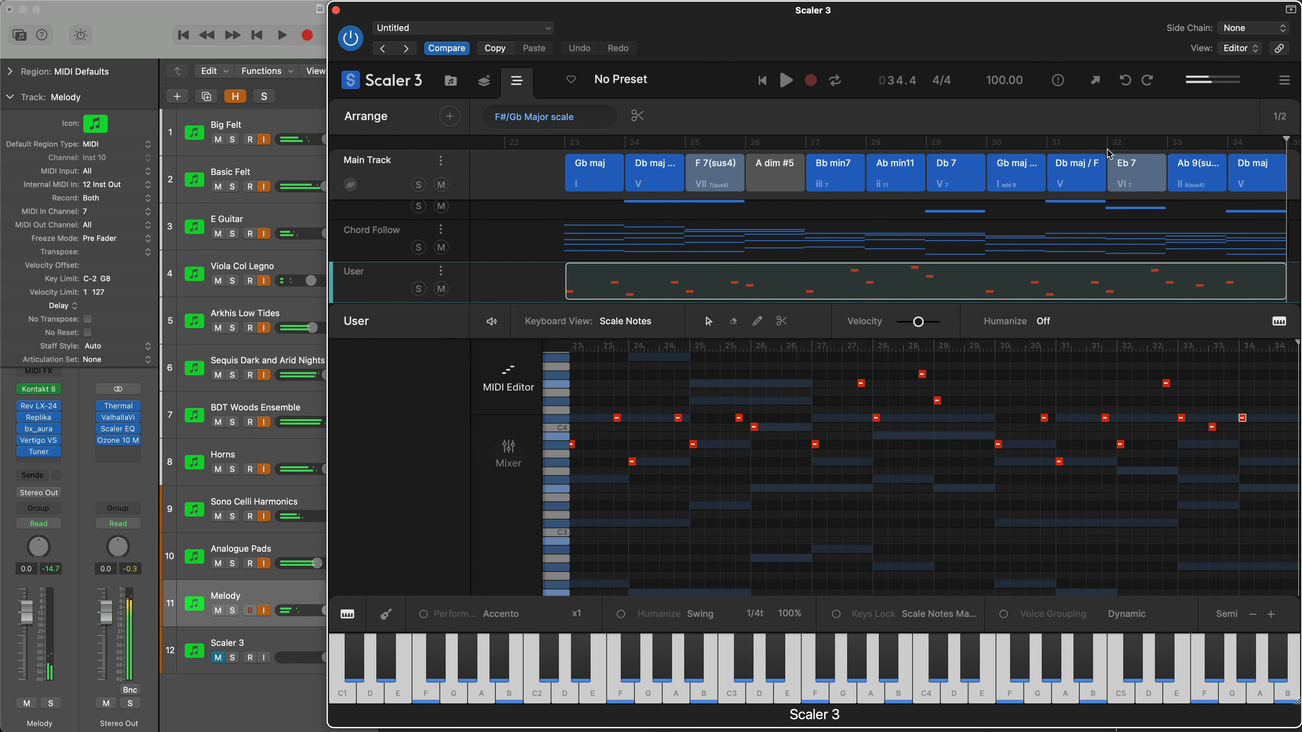
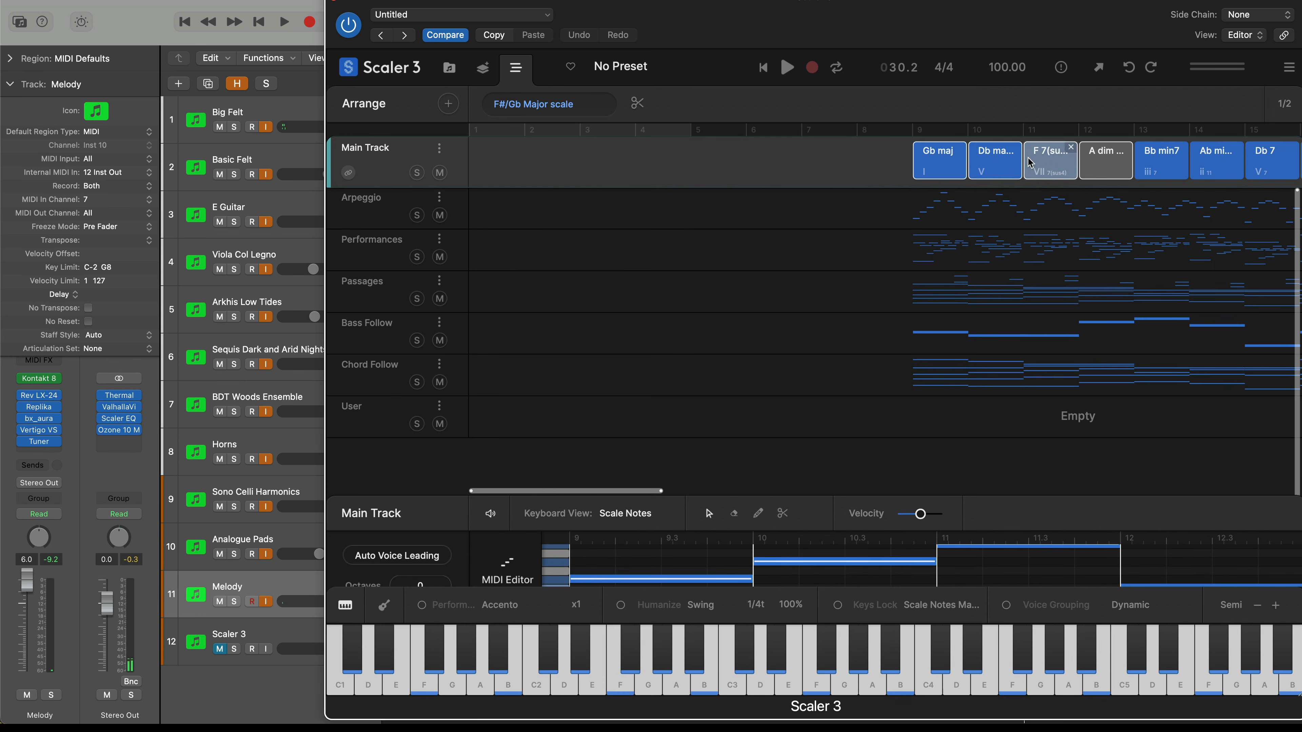
- Copy the four opening Main Track chords from bar 9 to bar 5, and a Gb maj to bar 1 stretched over four bars
drag(935, 160, 715, 163)
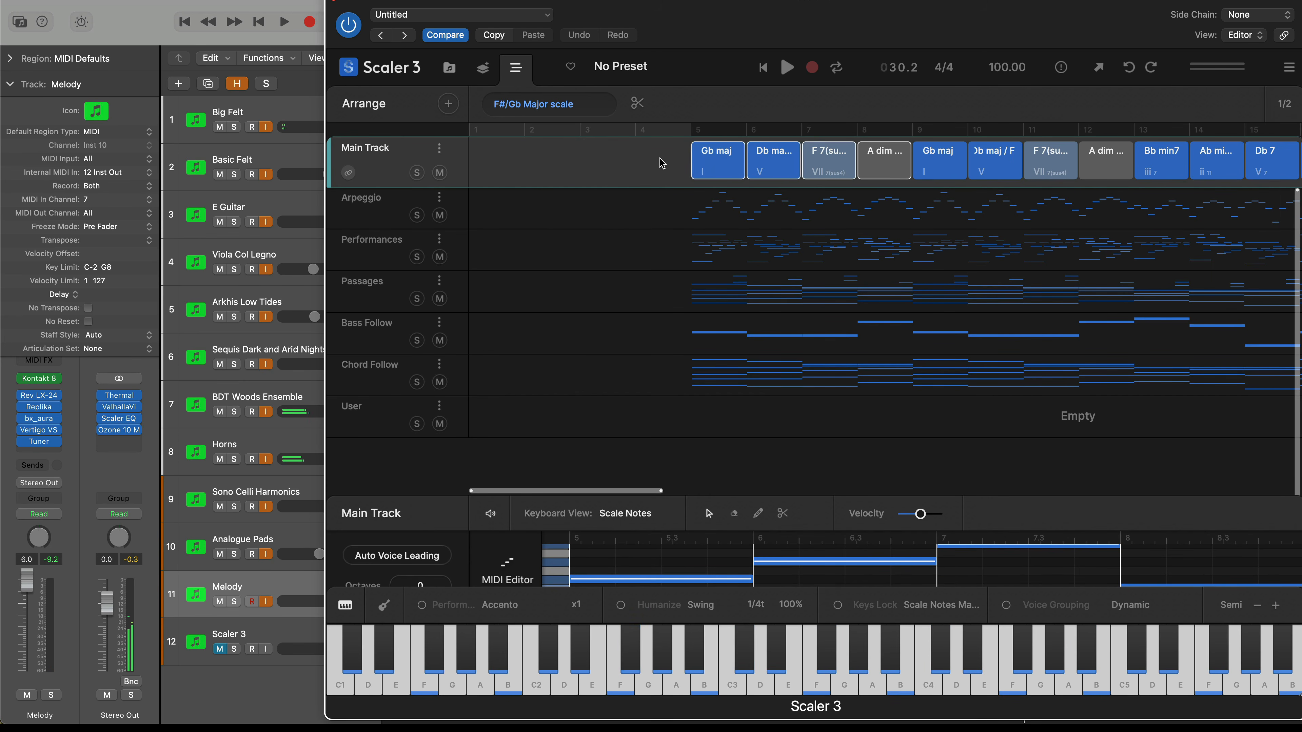
click(714, 163)
drag(715, 163, 487, 163)
click(519, 170)
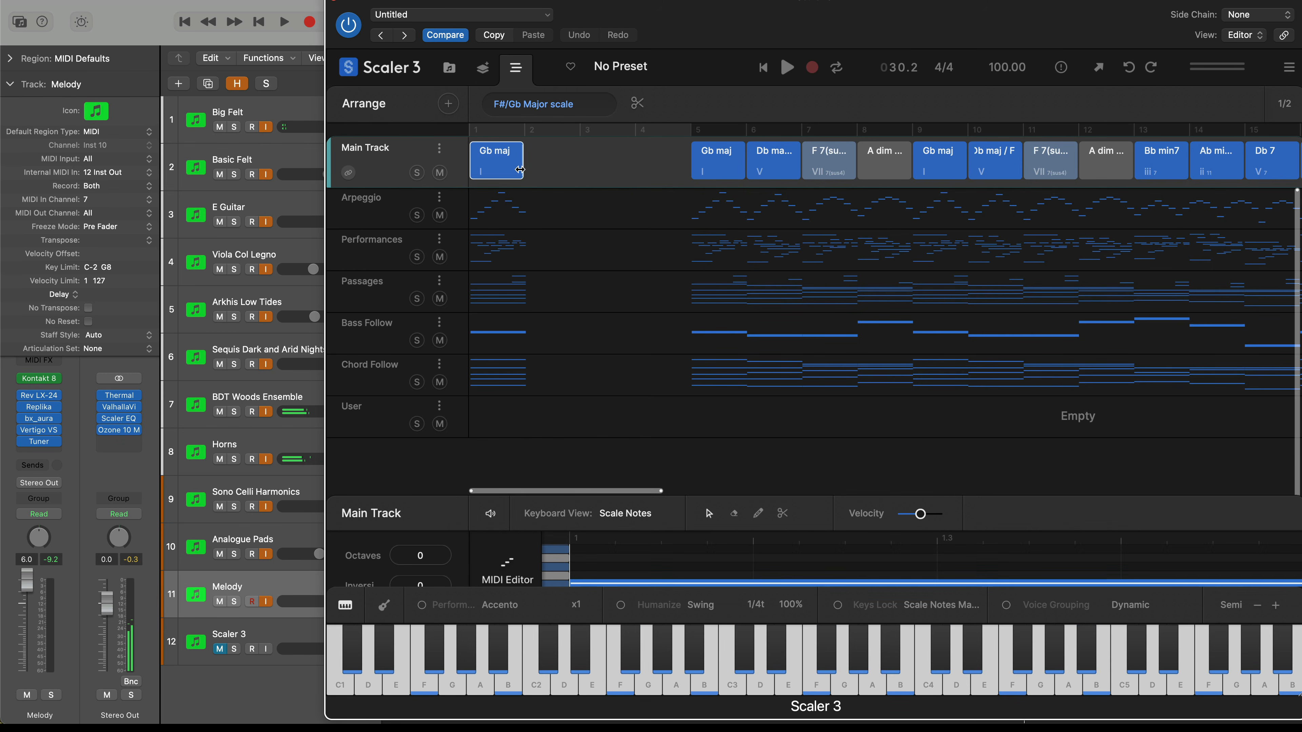
drag(665, 168, 689, 167)
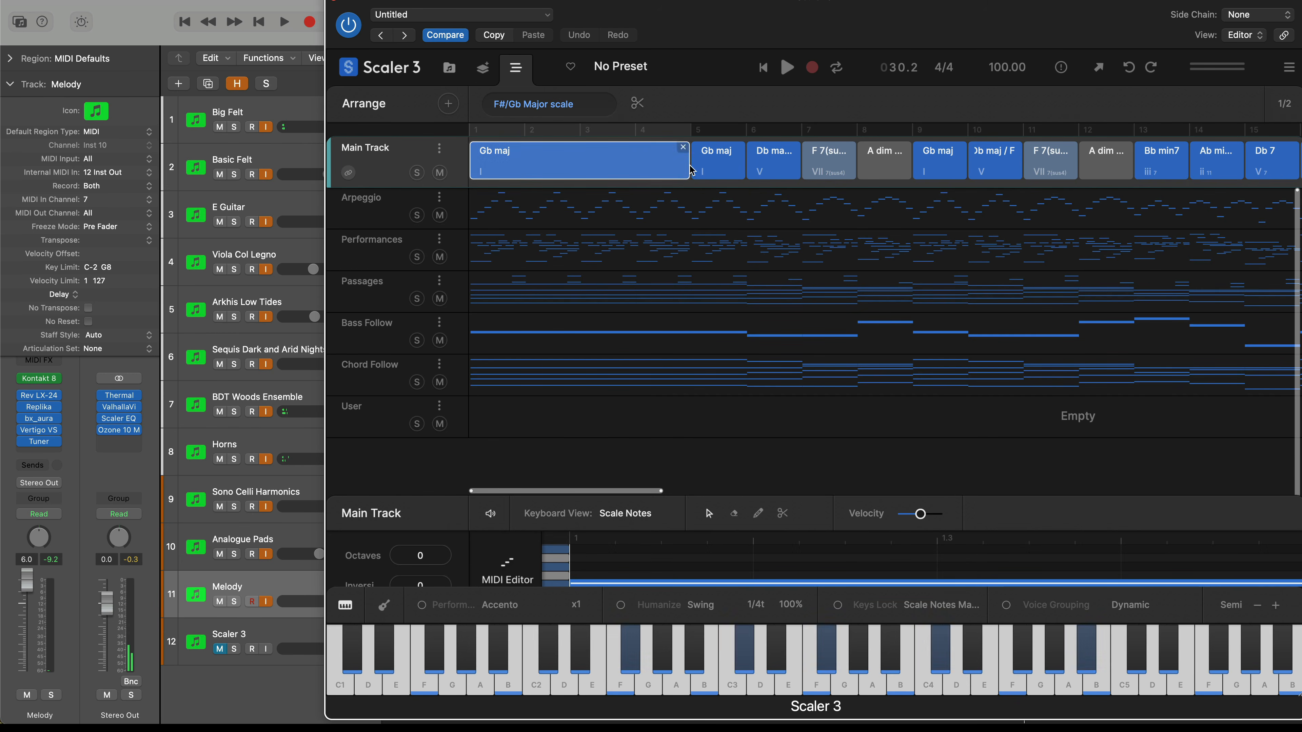
key(space)
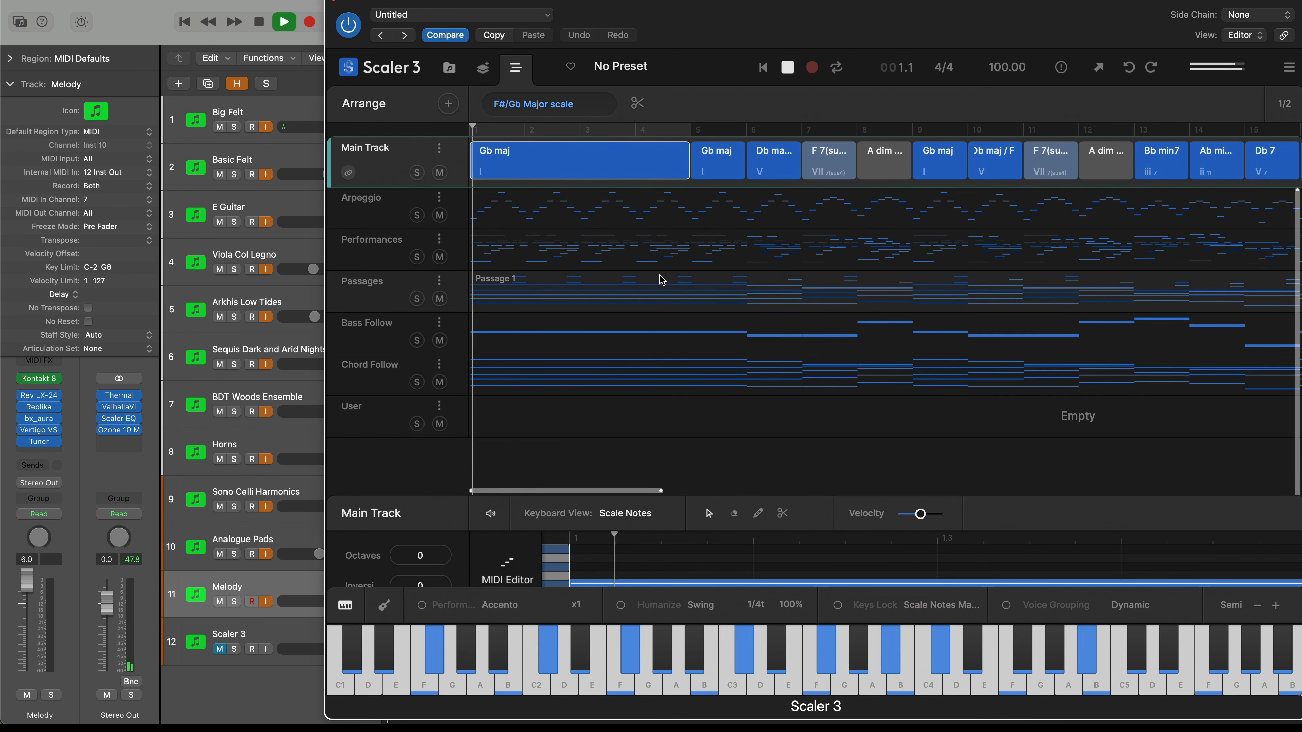
- Copy the Gb maj add 9 chord from bar 30 to bar 35 and stretch it to bar 47
mouse_move(658, 492)
mouse_down()
mouse_move(861, 491)
mouse_move(644, 492)
mouse_up()
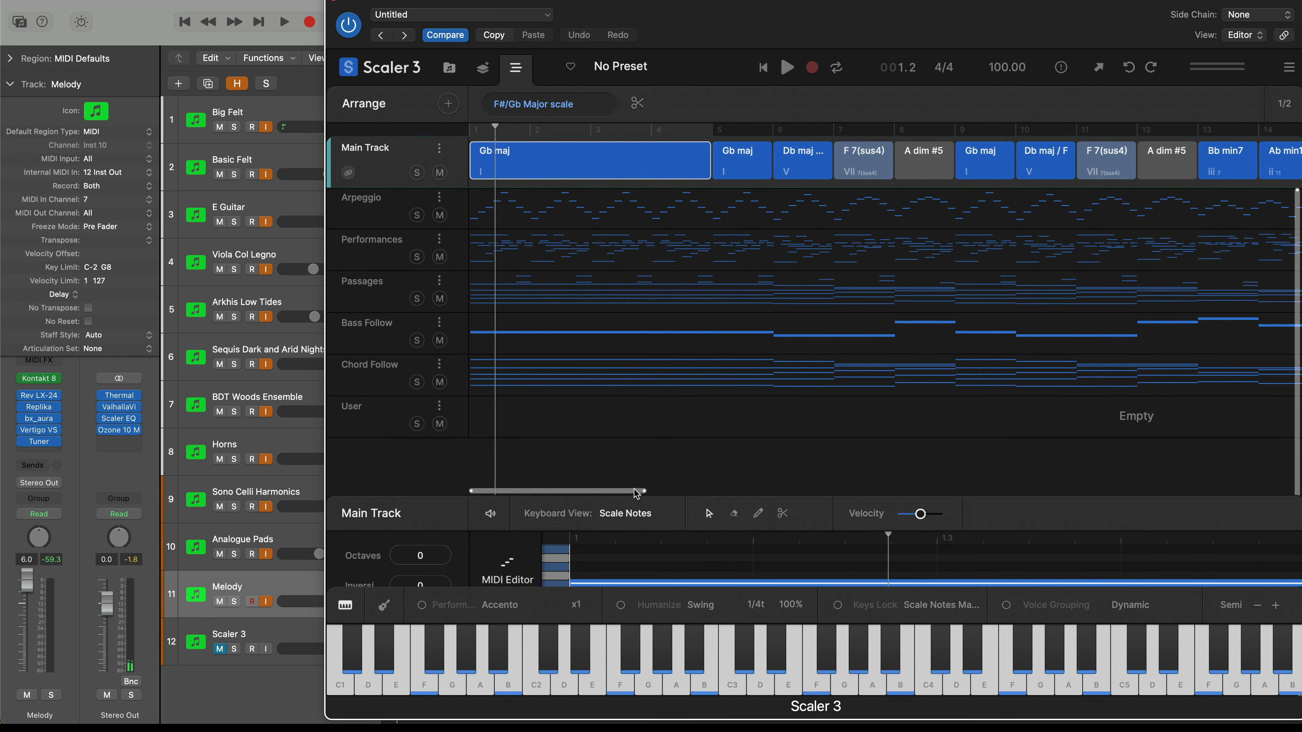
drag(632, 491, 981, 494)
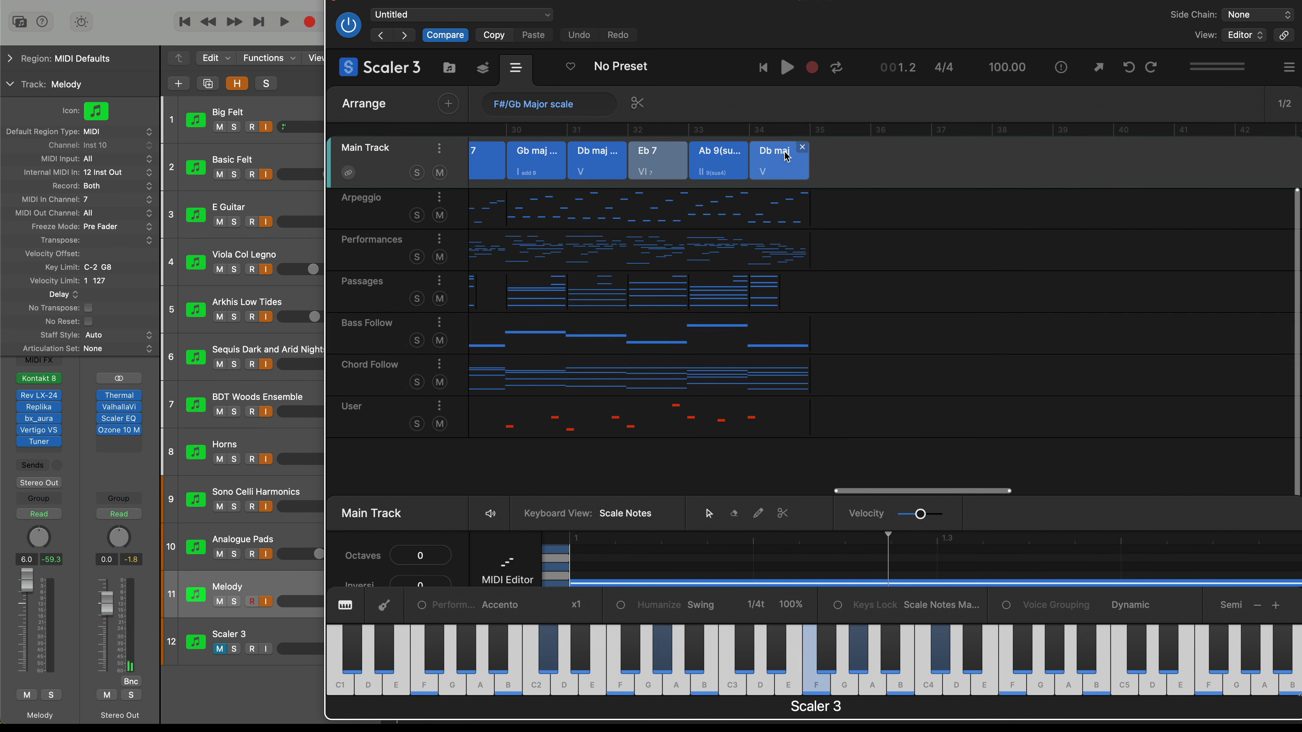
click(738, 154)
scroll(547, 153, left, 3)
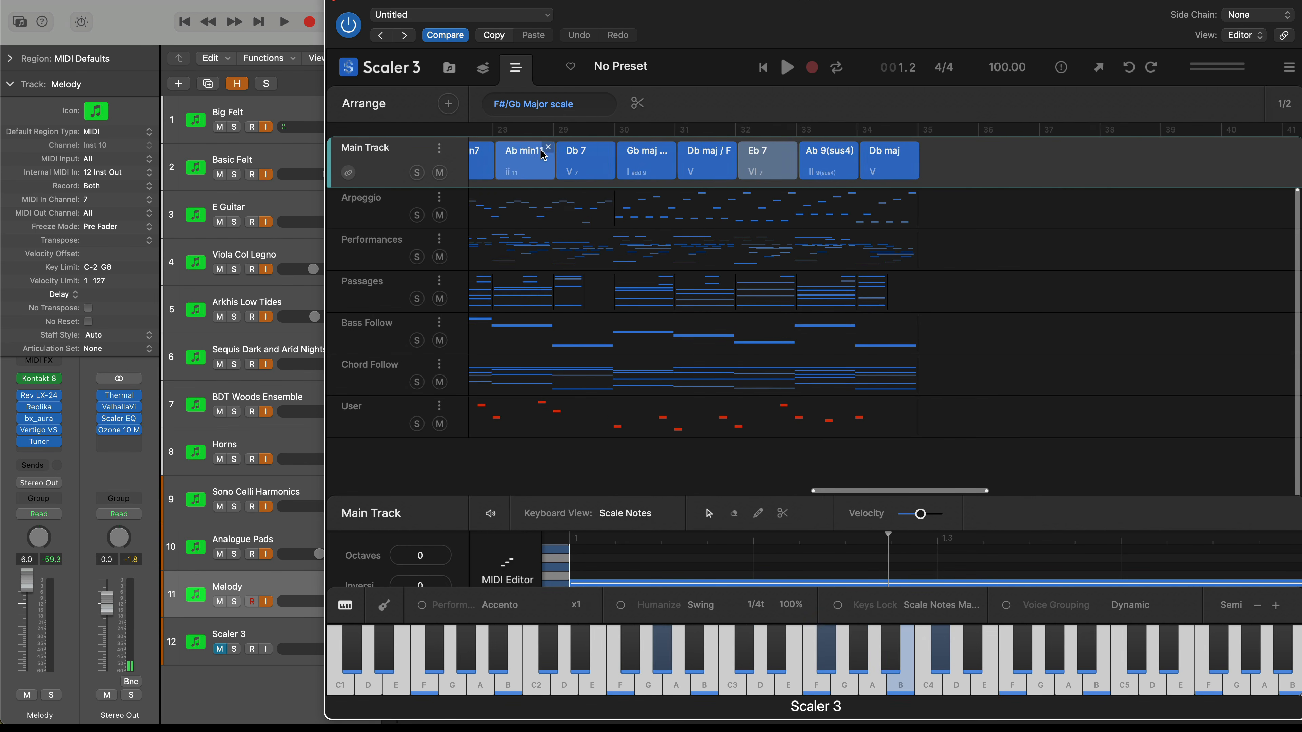
scroll(545, 154, right, 1)
drag(600, 154, 913, 166)
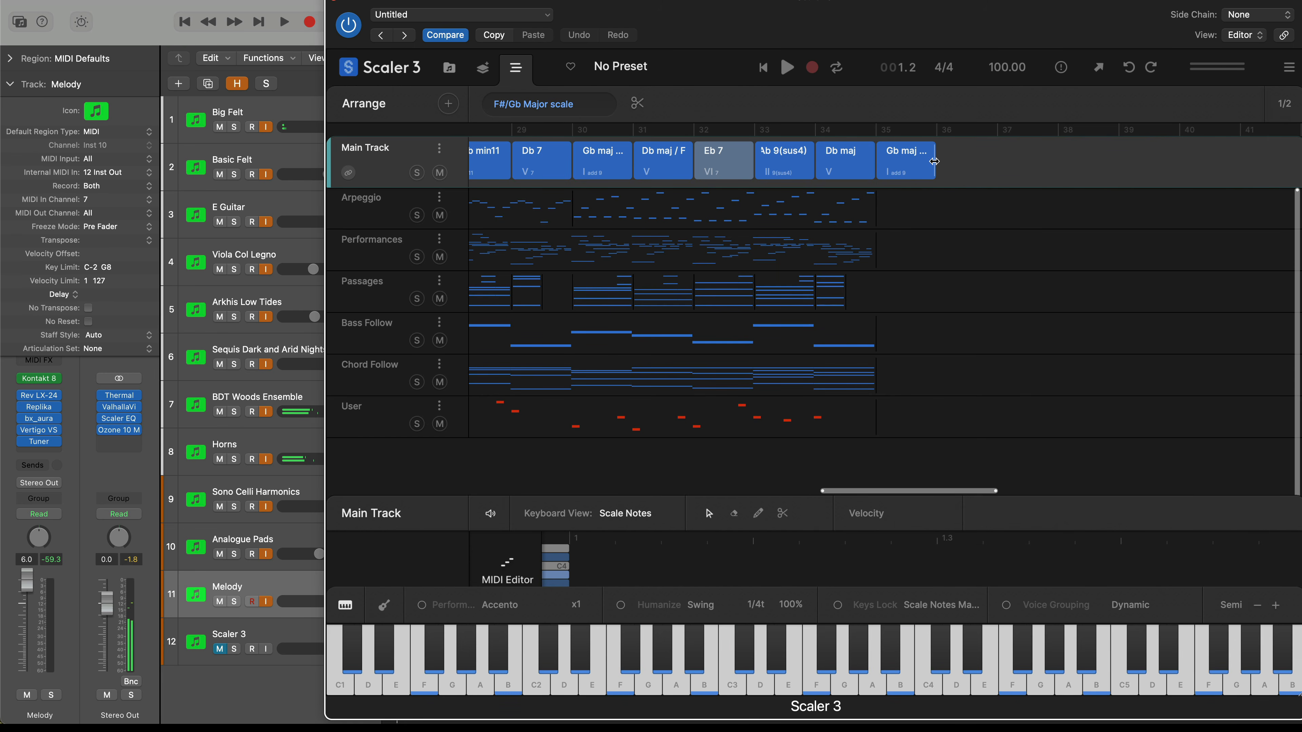
scroll(934, 161, right, 2)
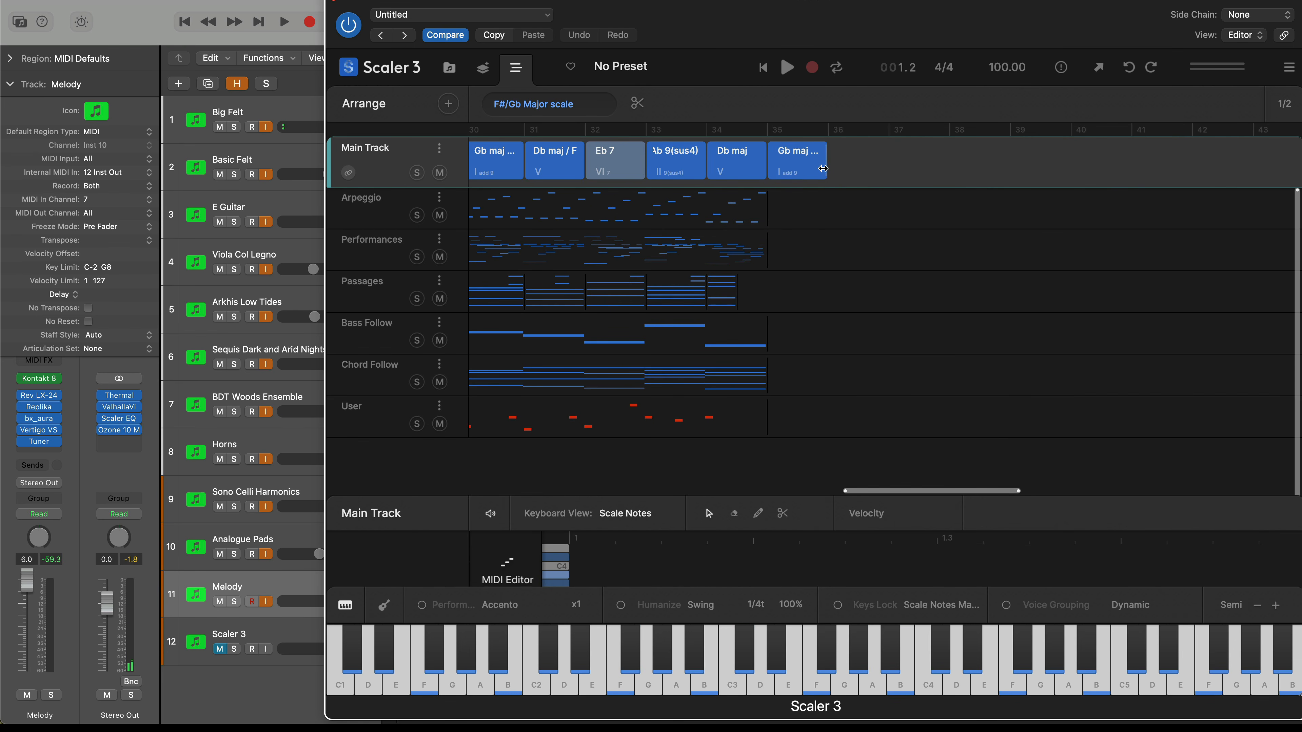
click(823, 167)
drag(1251, 158, 1096, 168)
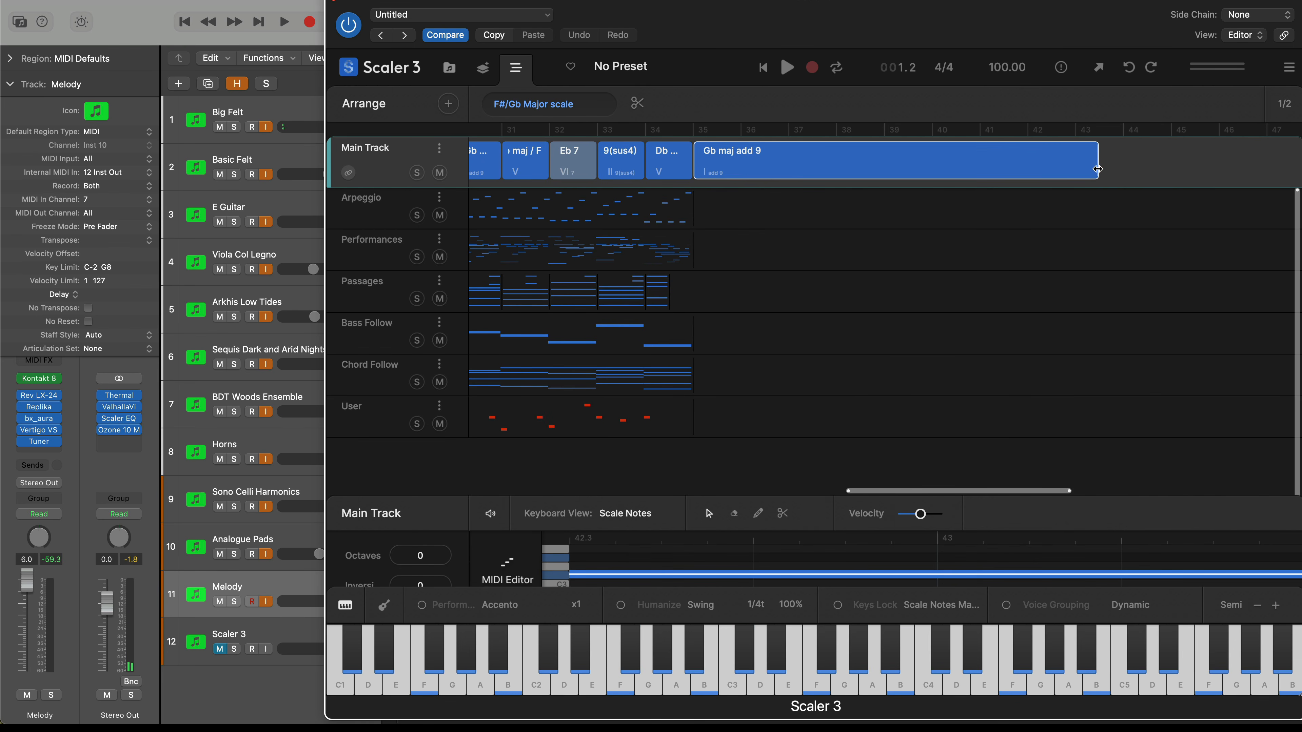
drag(1273, 157, 1265, 157)
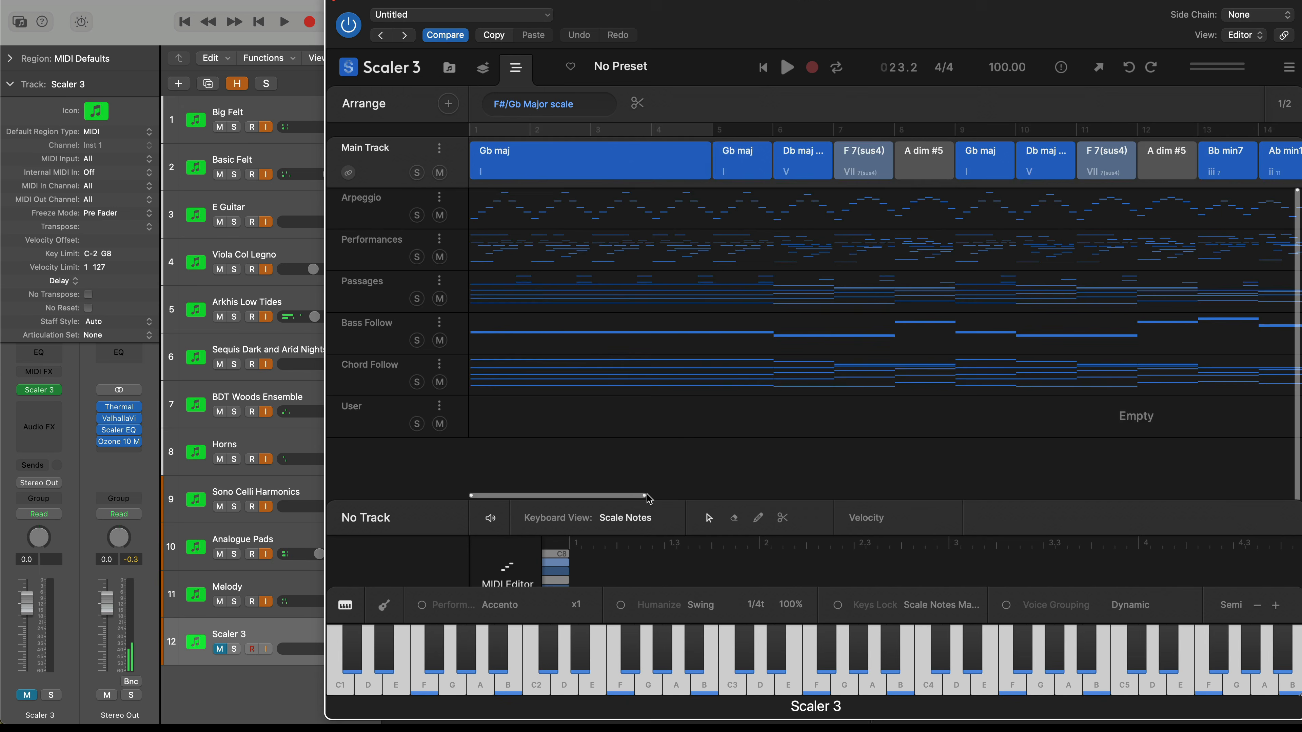
- Split the Arpeggio track's long clip at bar 23 and at bar 16
click(649, 495)
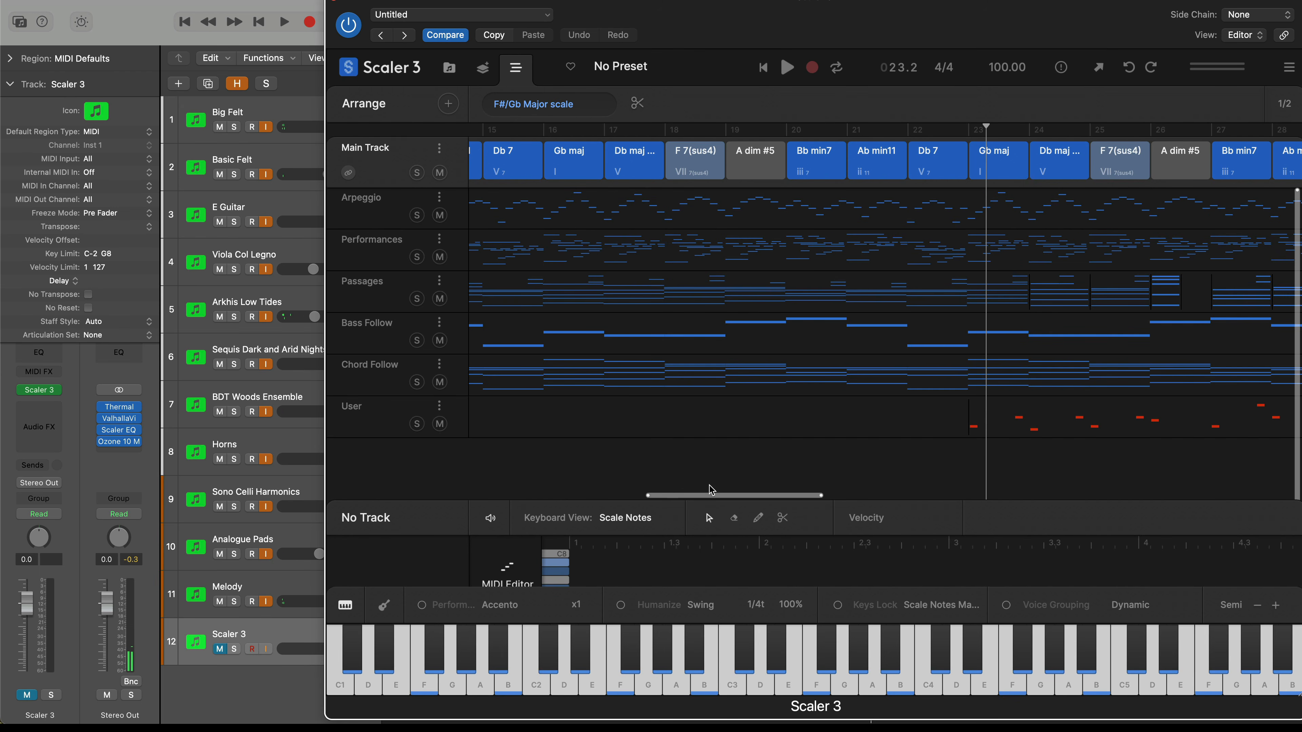
drag(820, 496, 1108, 470)
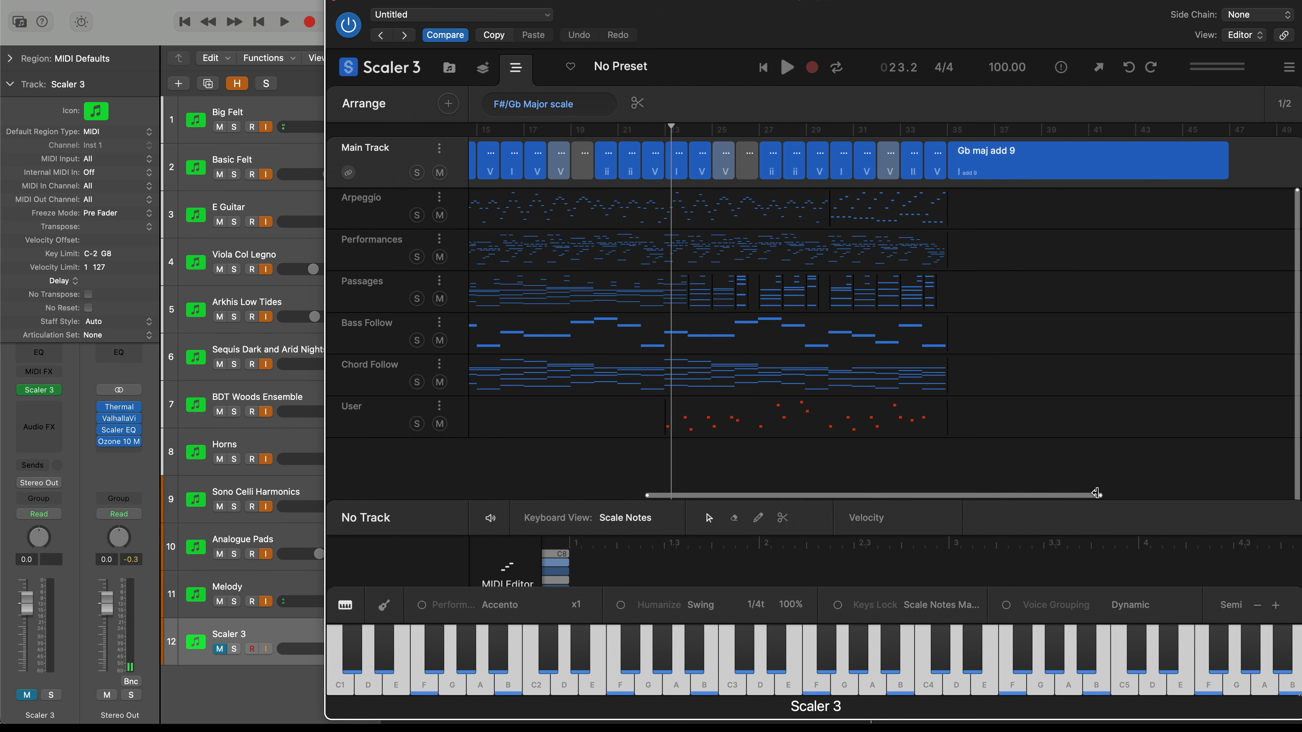
drag(1096, 493, 848, 459)
click(848, 209)
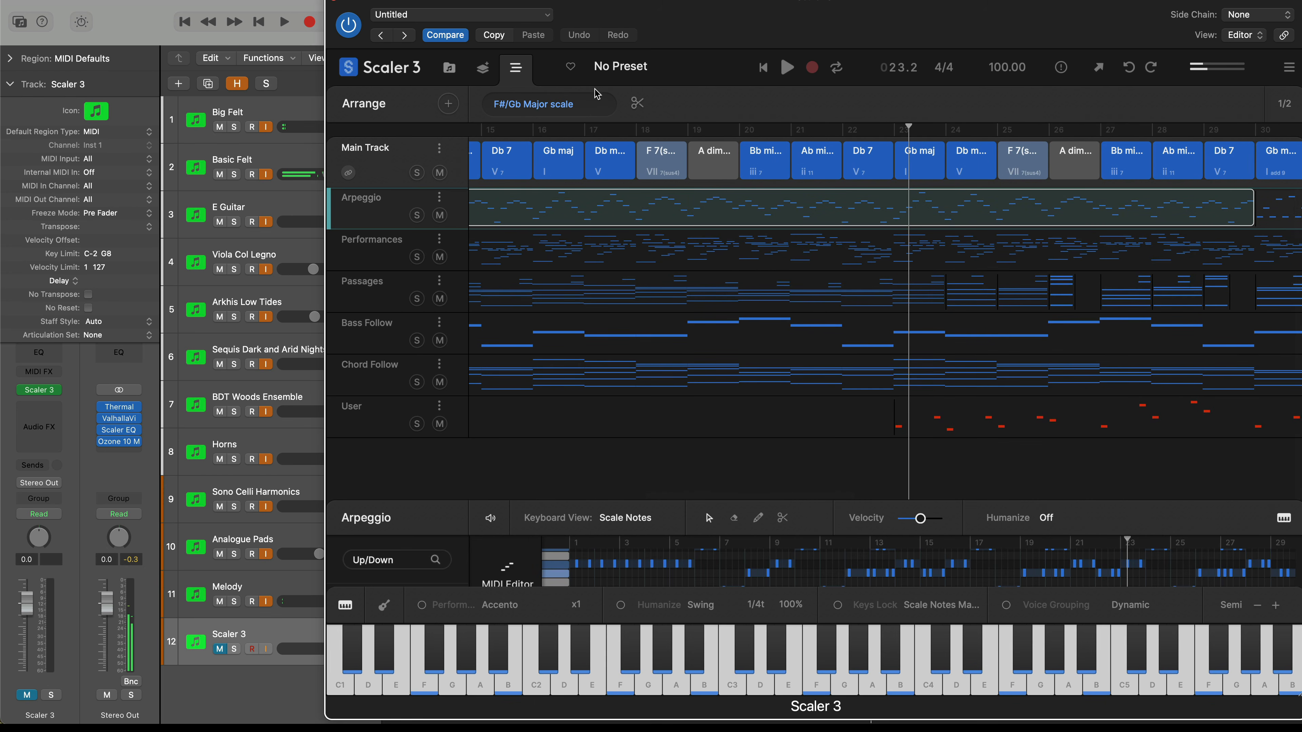
click(894, 214)
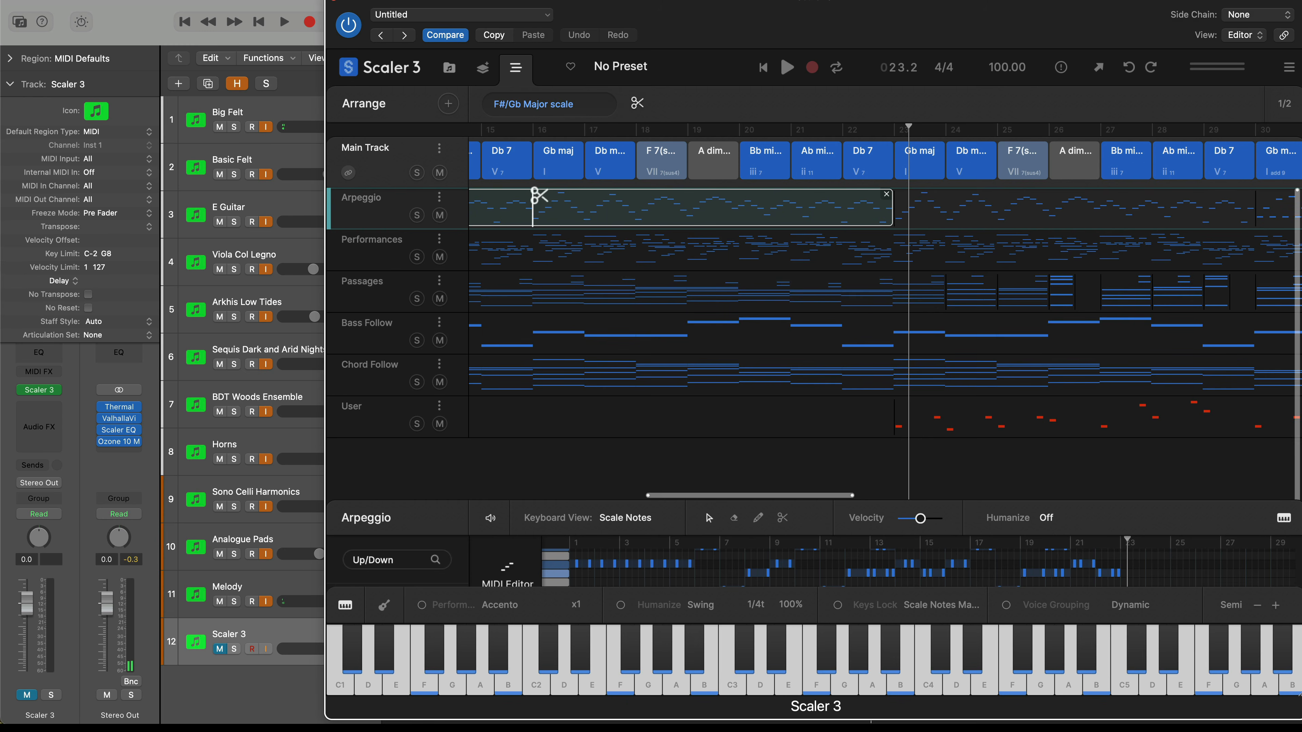
click(537, 195)
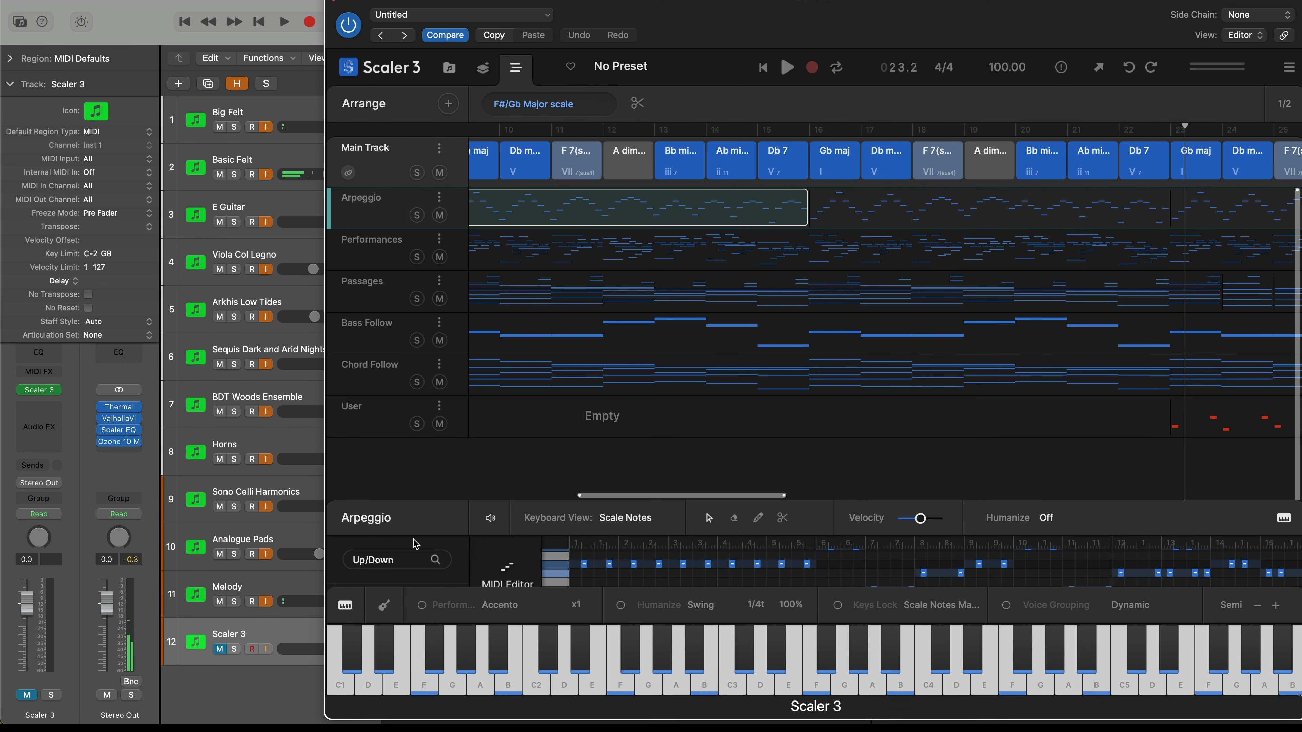
- Change the motion of the Arpeggio clip before bar 16 to Thumb Up/Down and audition it from bar 1
click(374, 560)
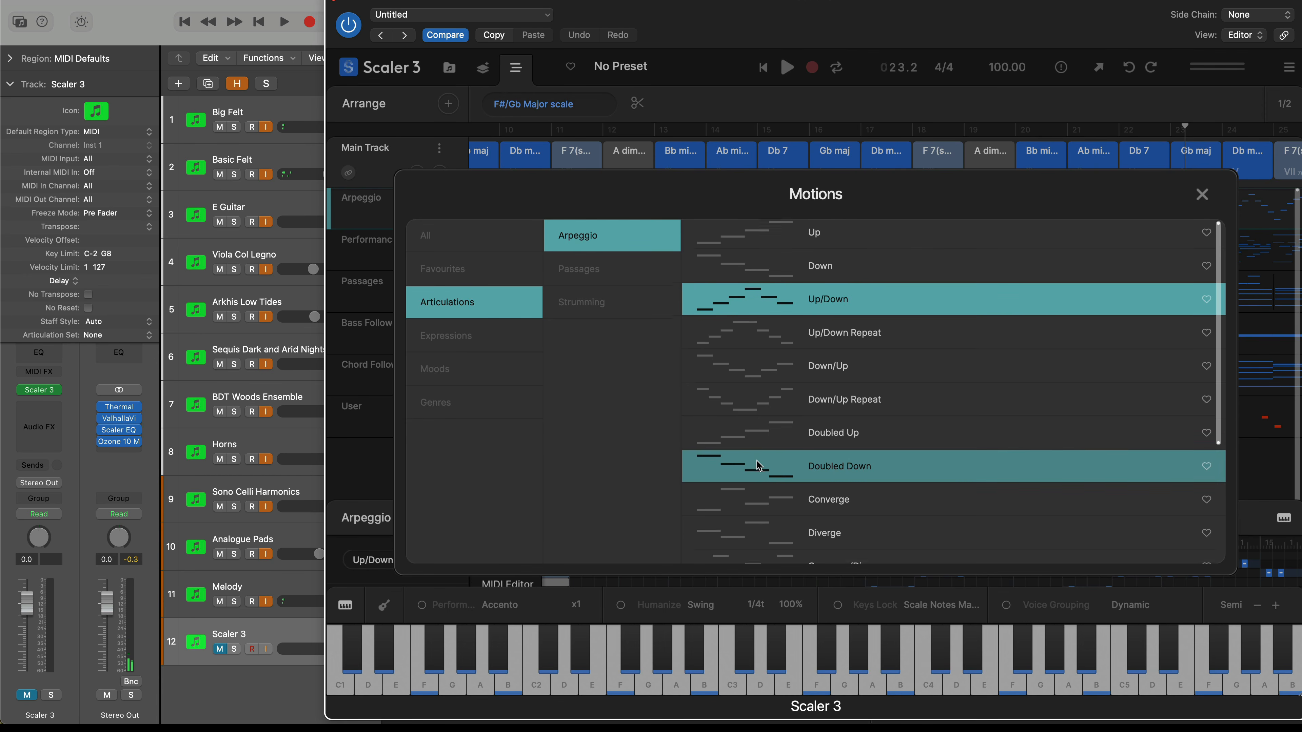
scroll(758, 464, down, 5)
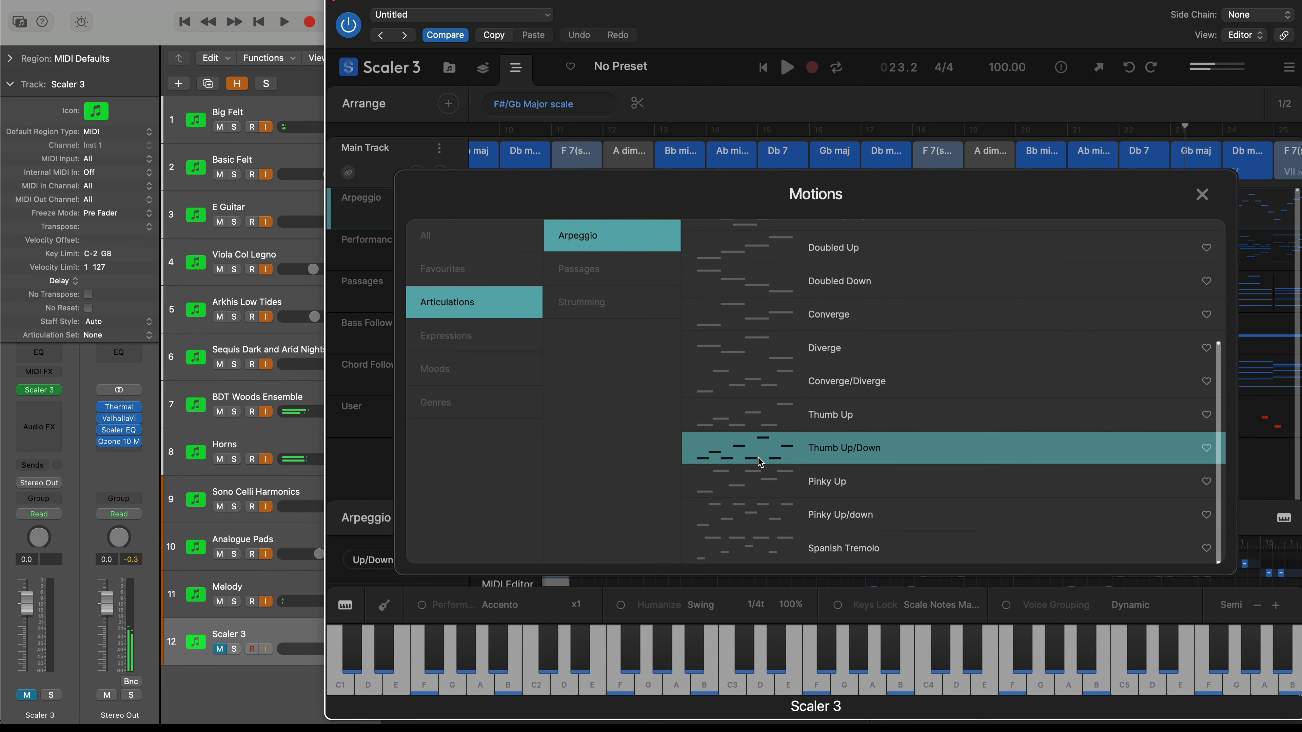
click(758, 457)
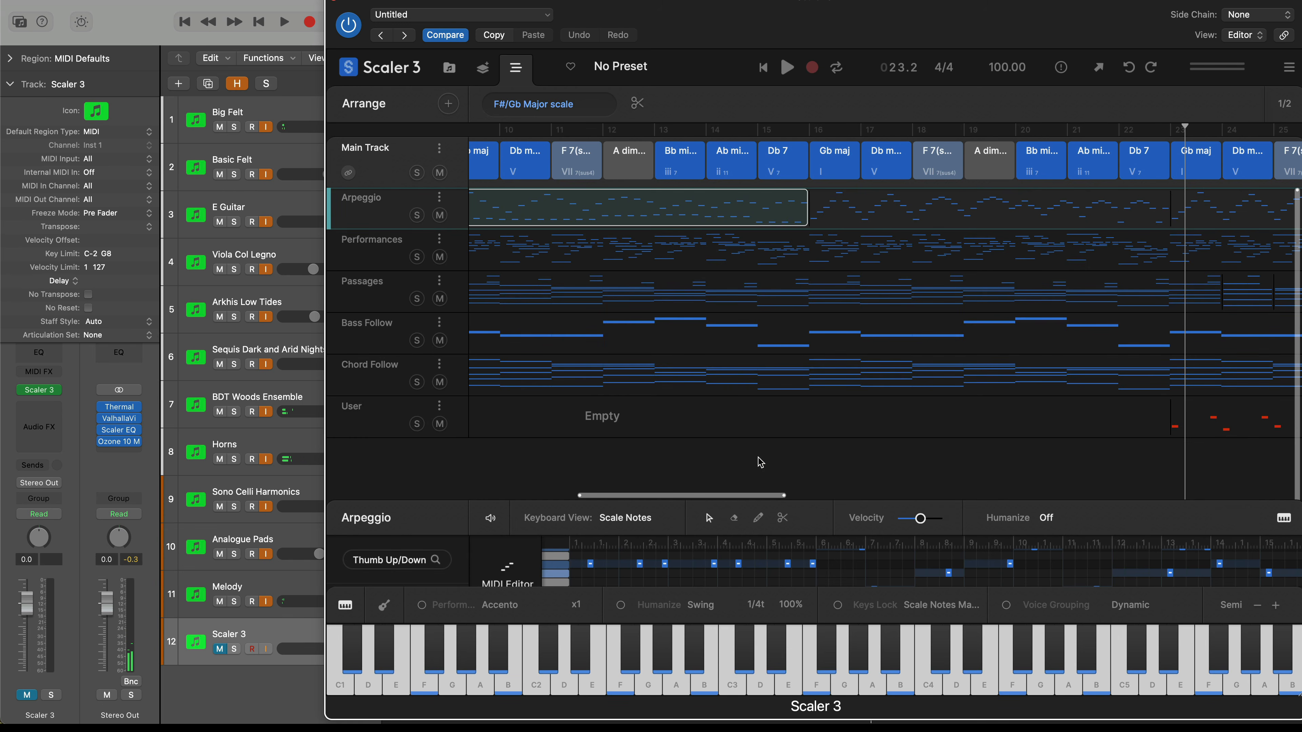
key(space)
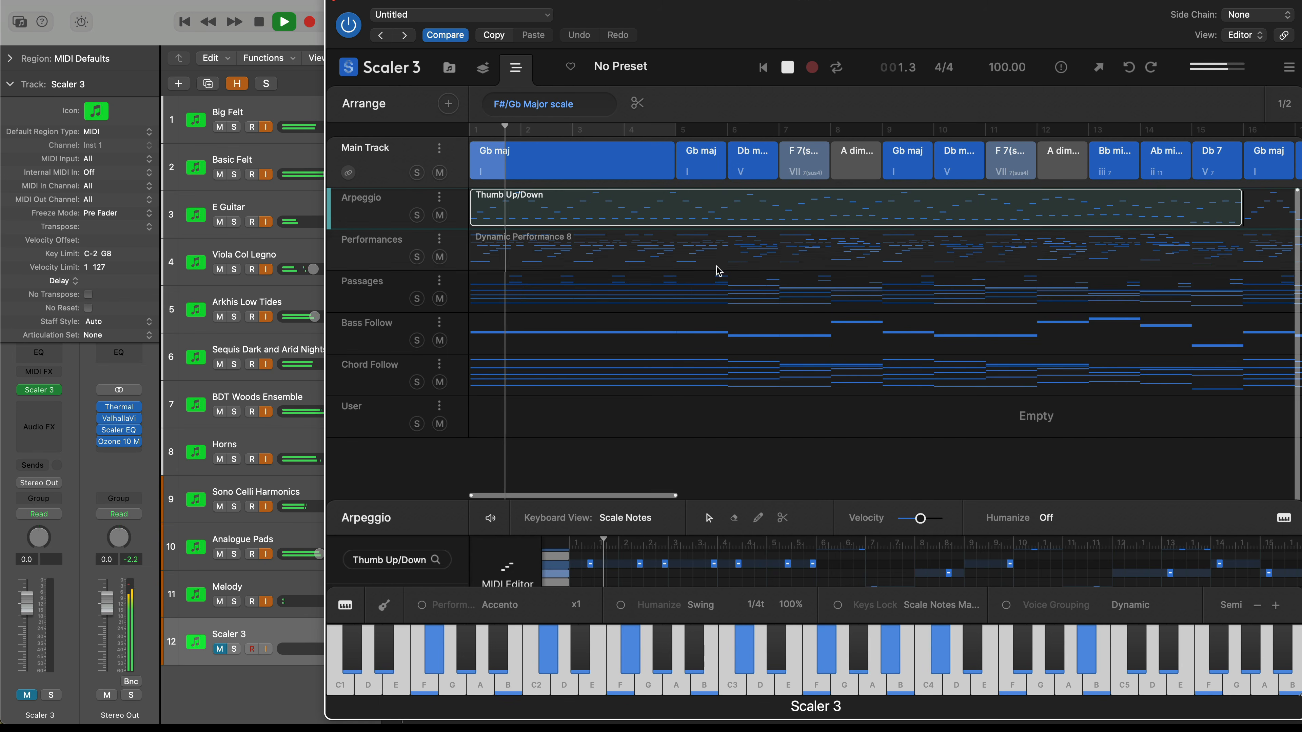
key(space)
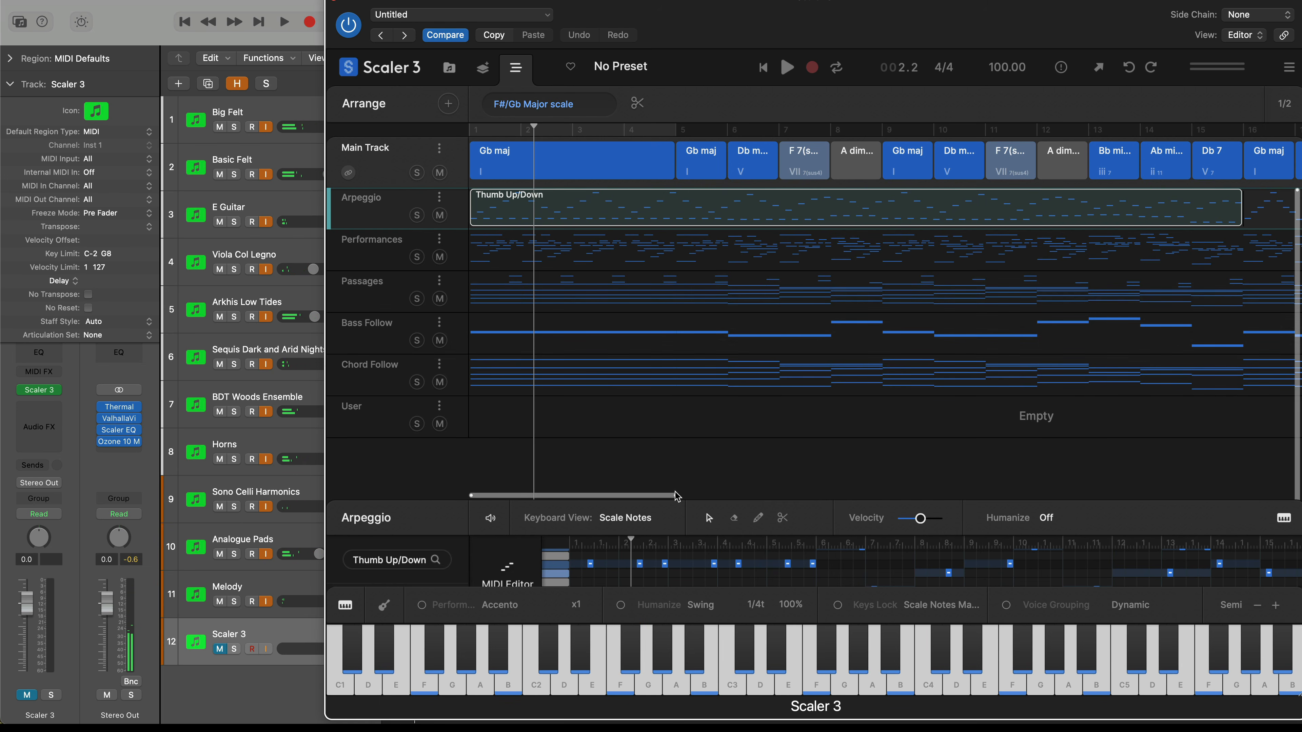
- Delete the Passage 1 clip spanning bars 1 to 22 on the Passages track
drag(672, 495, 956, 494)
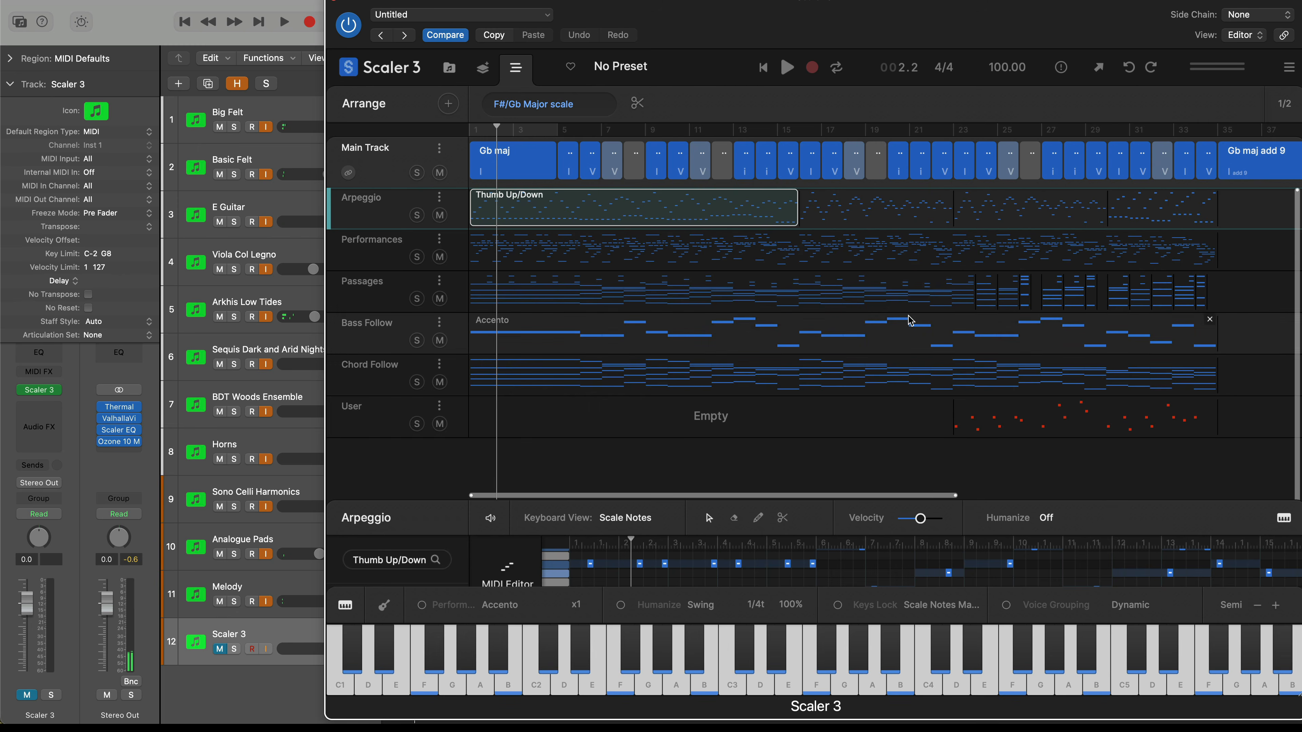
click(899, 297)
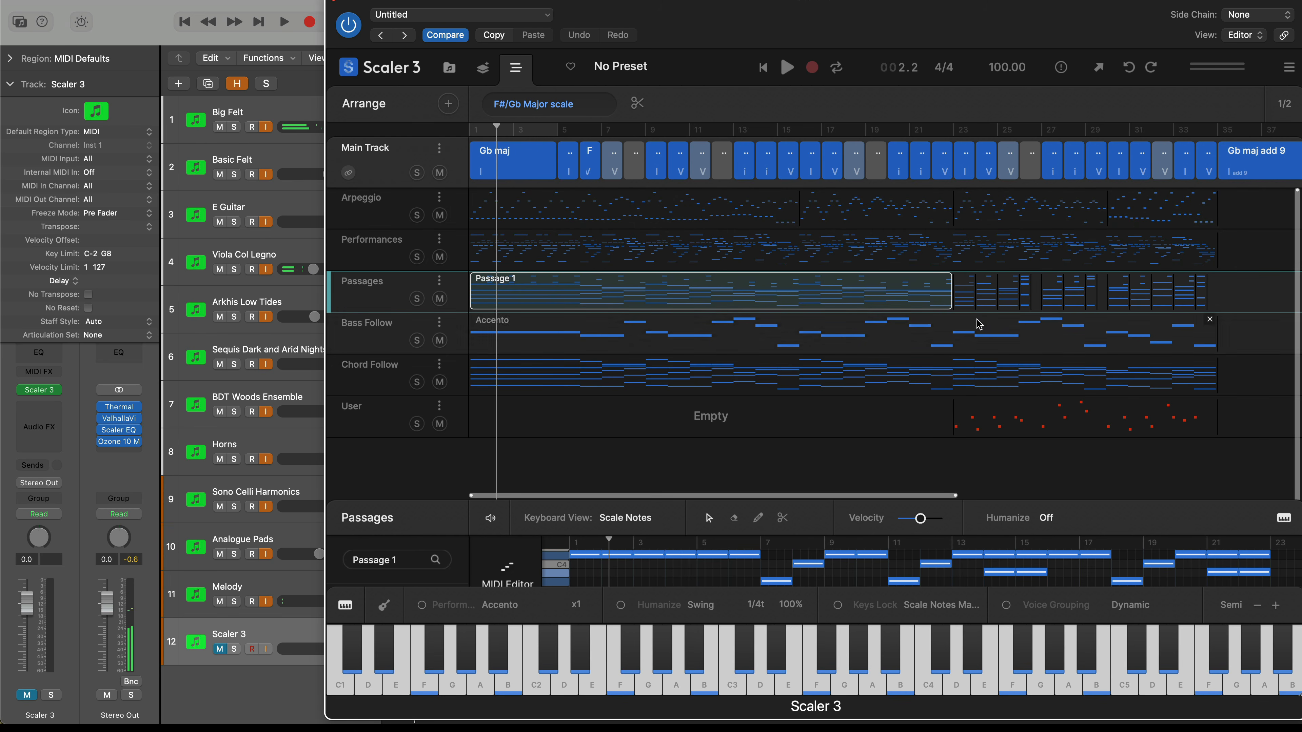
click(945, 278)
- Copy the four Passages clips at bars 23 to 26 so the copies start at bar 5
click(964, 298)
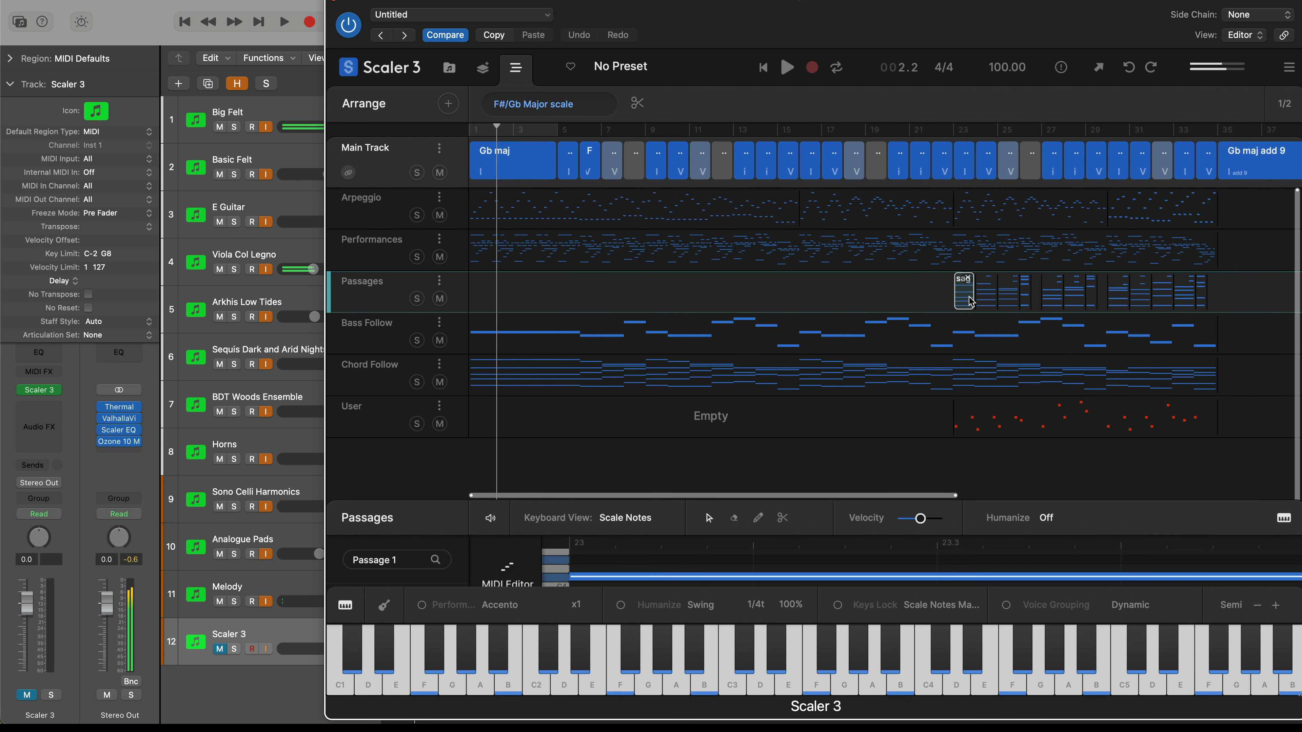
shift+click(986, 298)
shift+click(1009, 302)
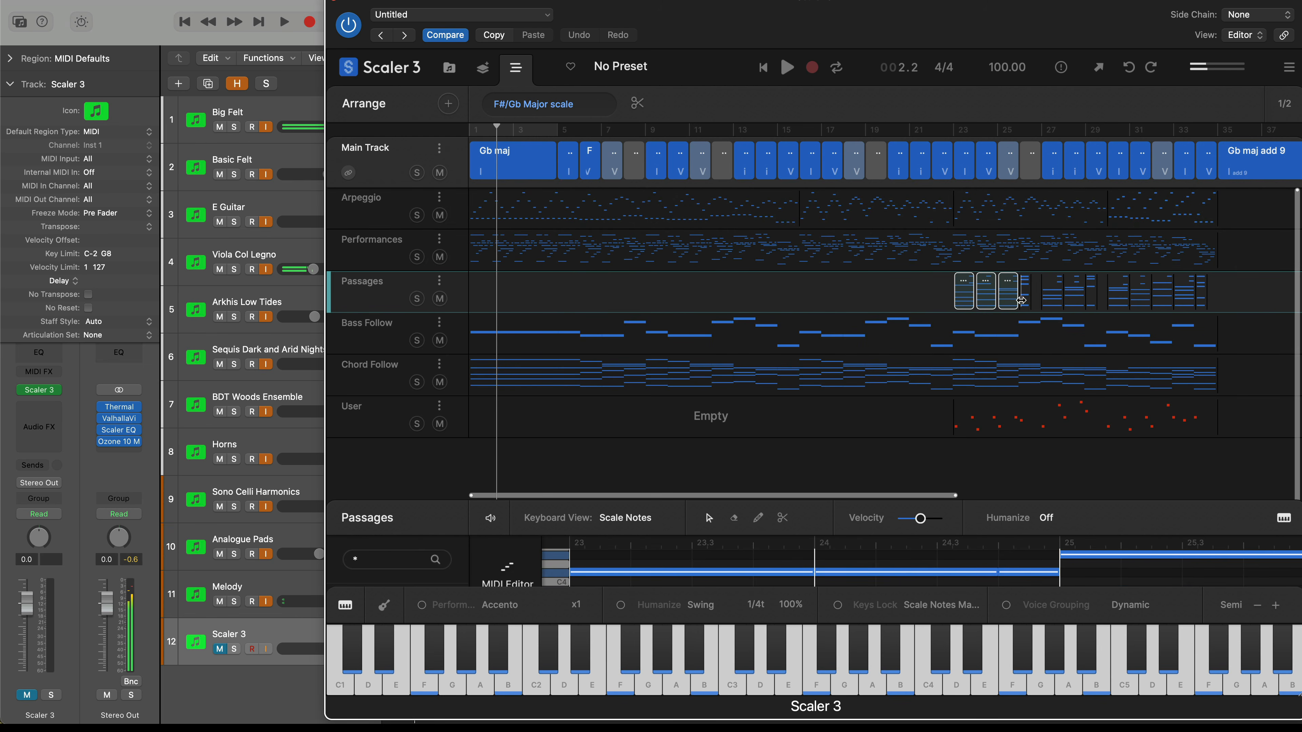
shift+click(1025, 303)
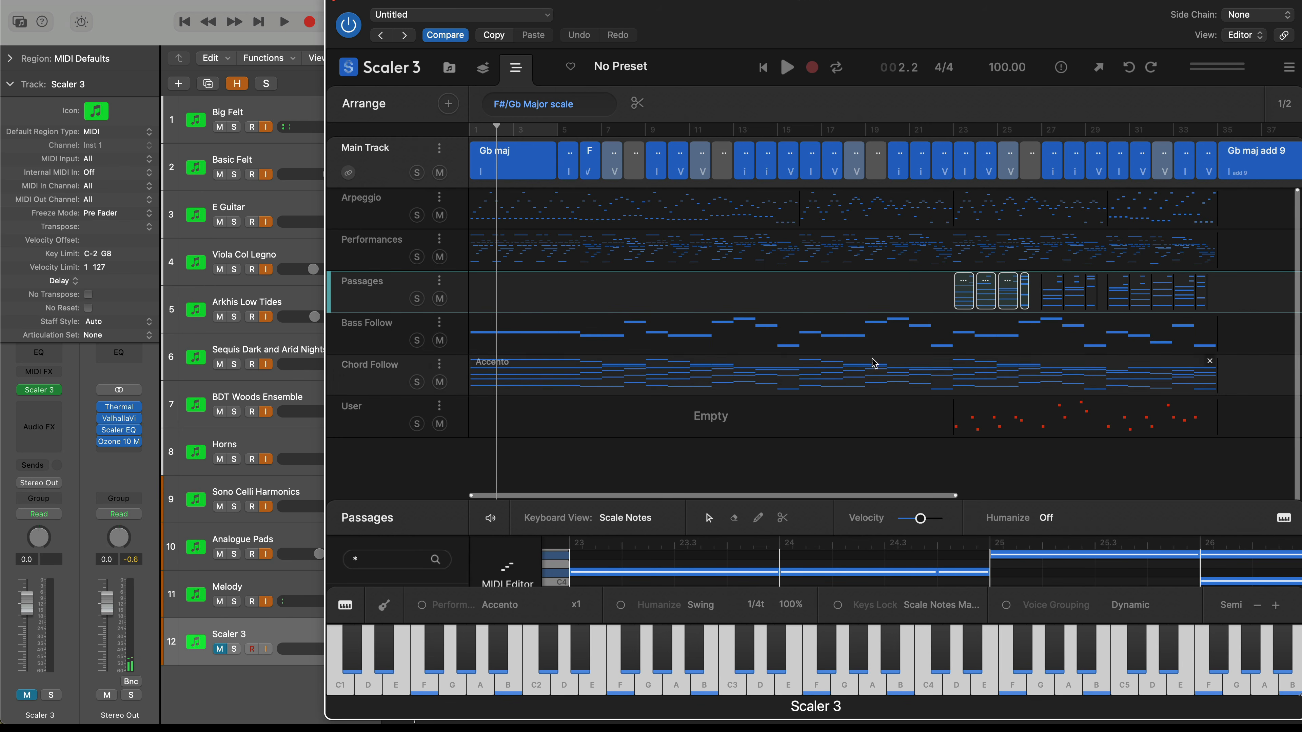
mouse_move(960, 290)
drag(961, 290, 562, 300)
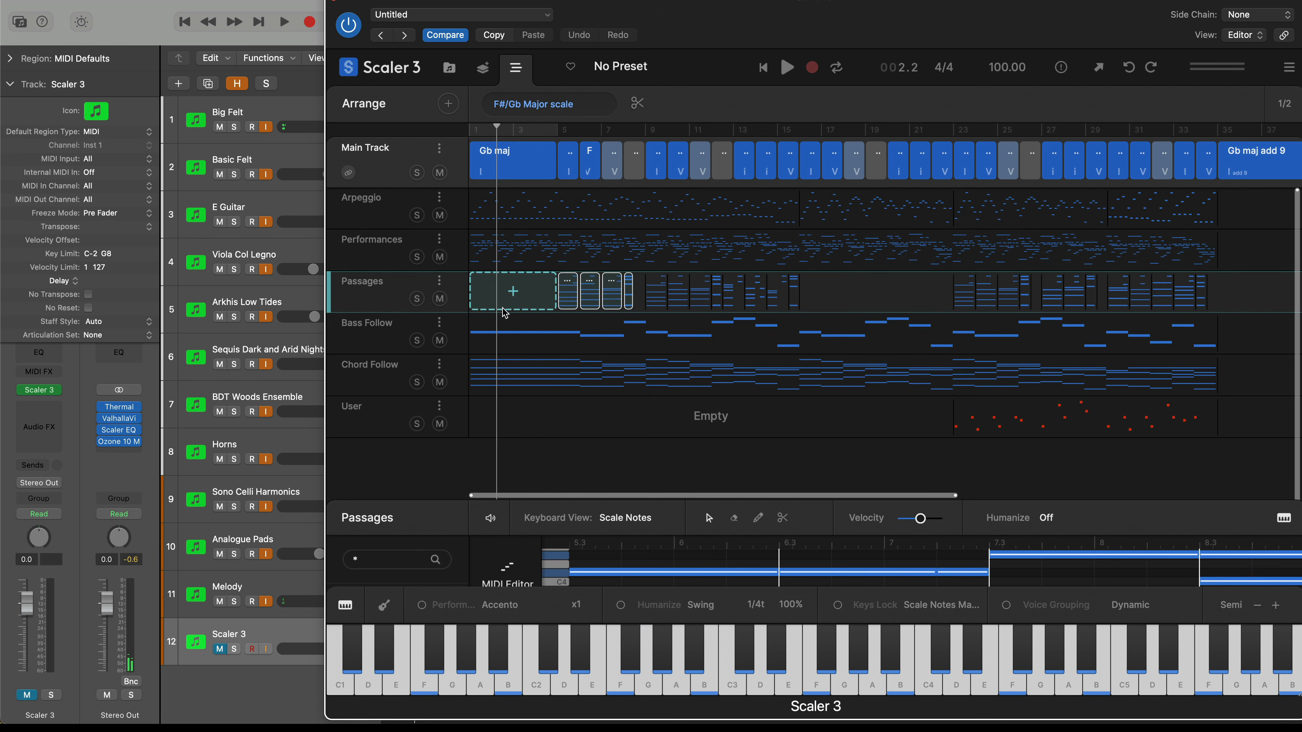
- Trim the start of the Chord Follow track's Accento clip to bar 23
click(511, 367)
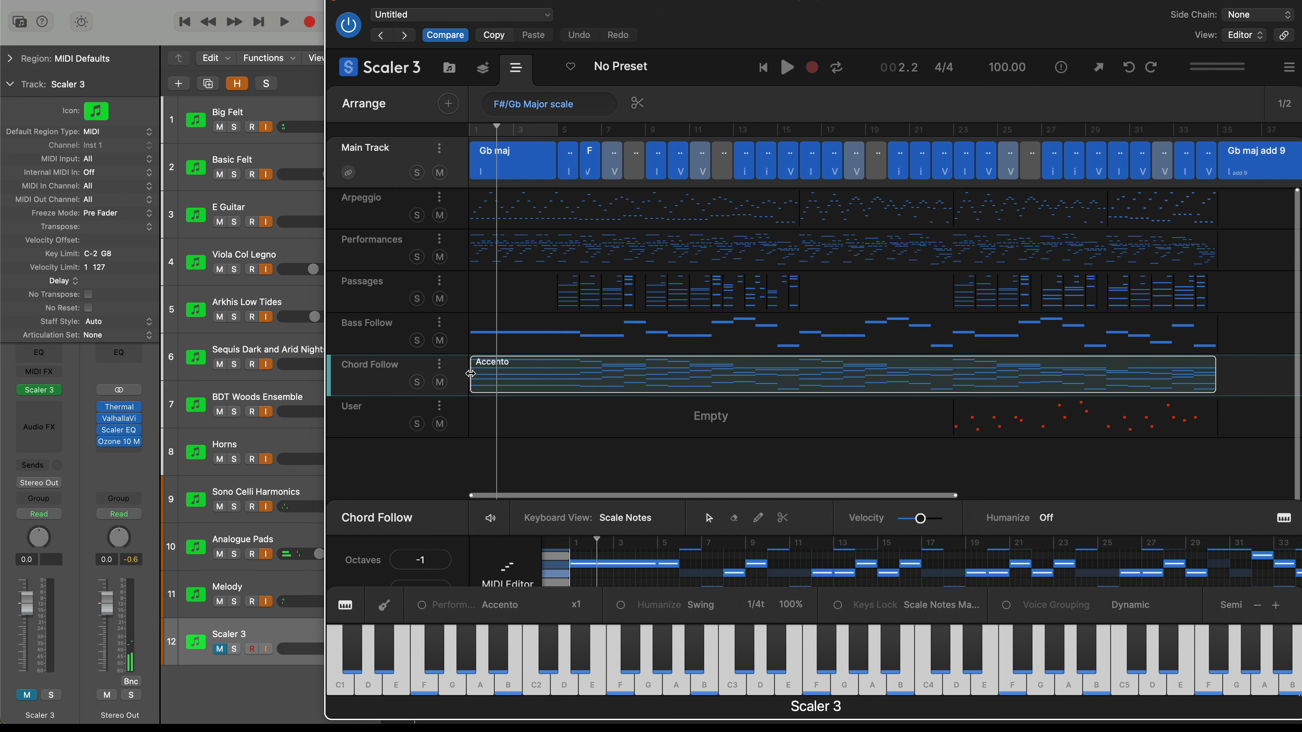
drag(778, 374, 907, 384)
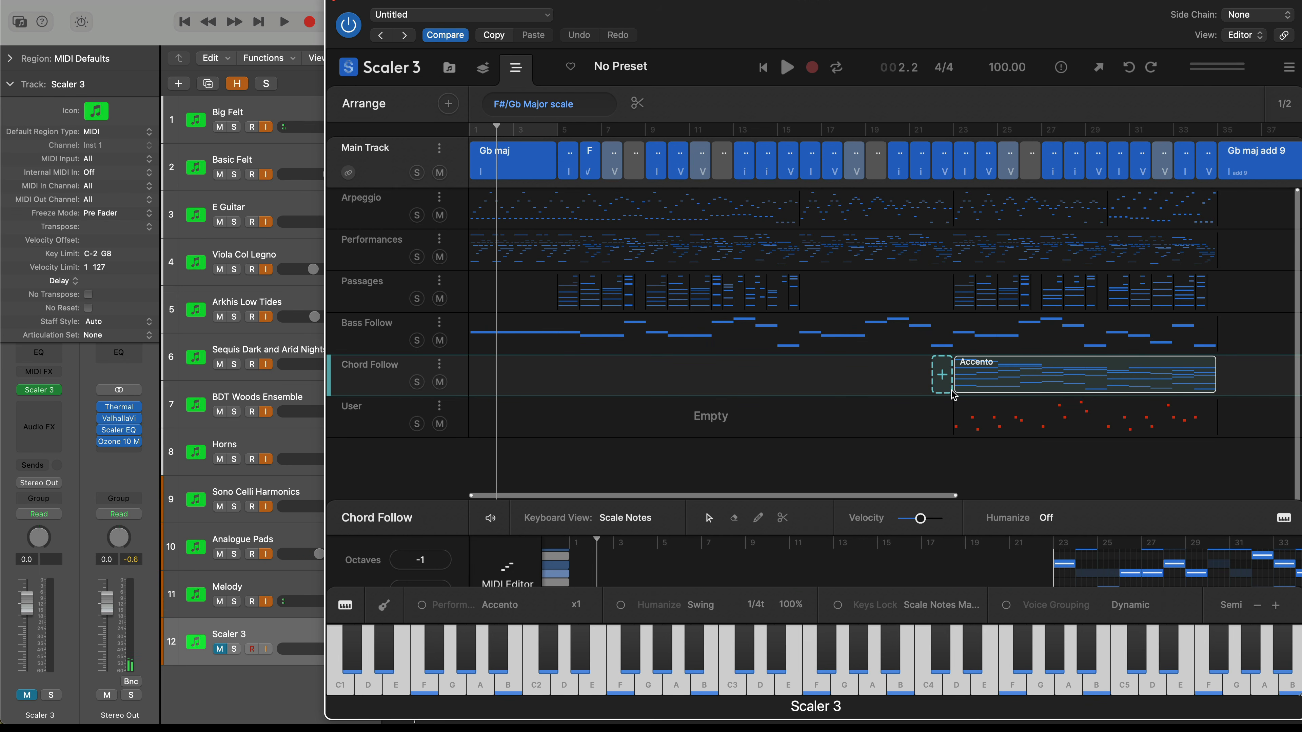
- Audition the opening bars and copy the User track's Accento clip from bar 23 to bar 5
key(space)
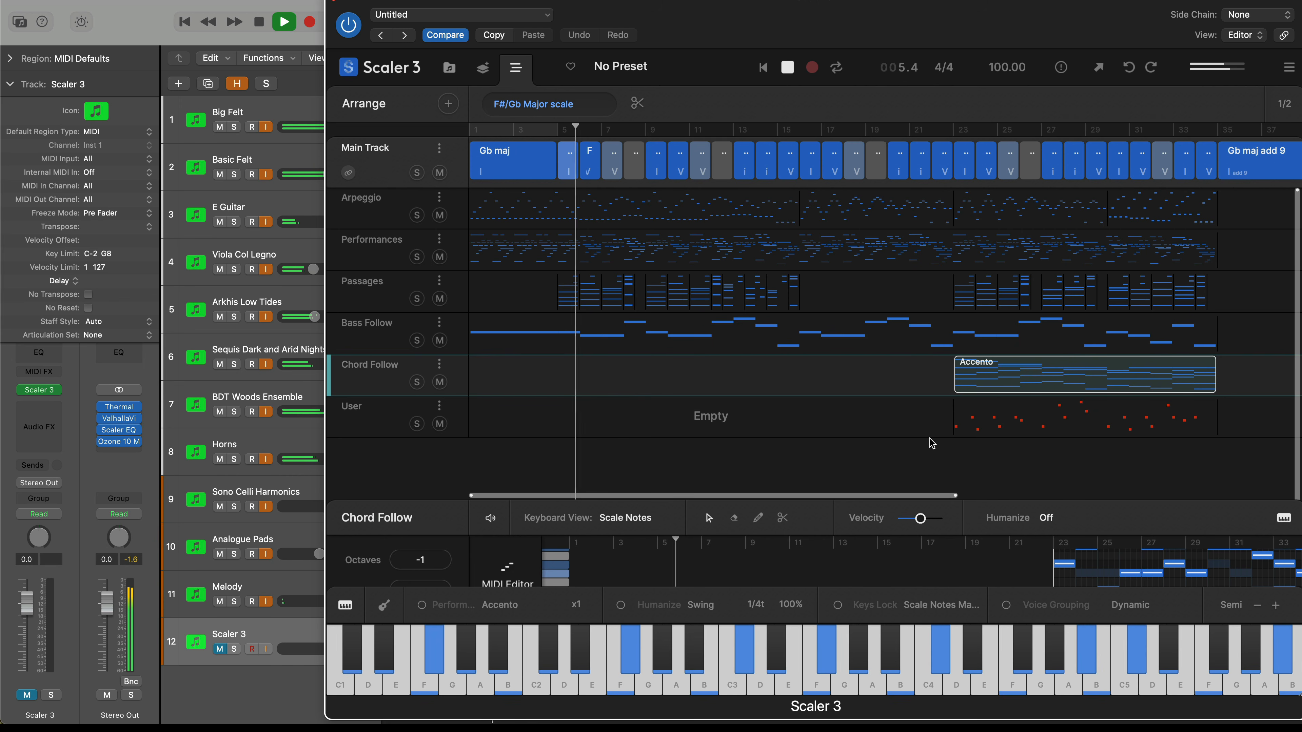
key(space)
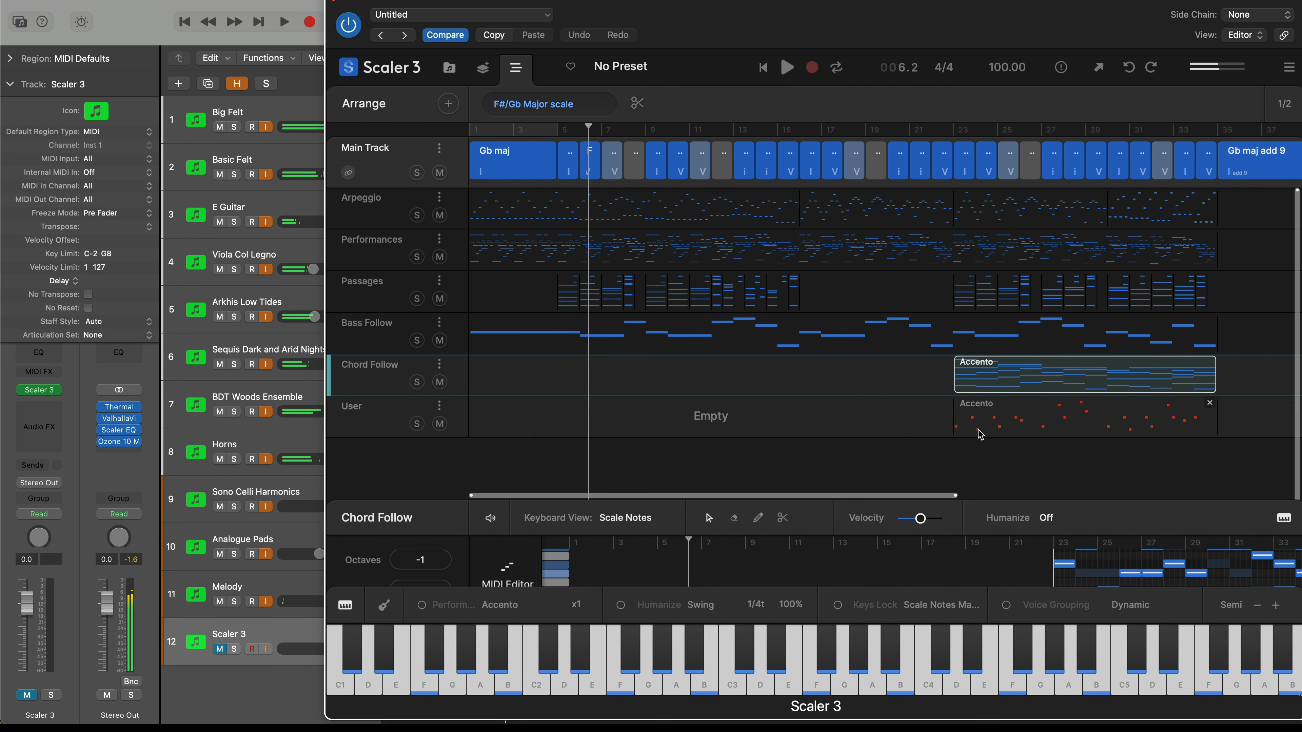
click(937, 420)
drag(937, 420, 599, 413)
- Unmute the Background Vocals track in Logic Pro and play the project from bar 1 with cycling turned off
key(super+w)
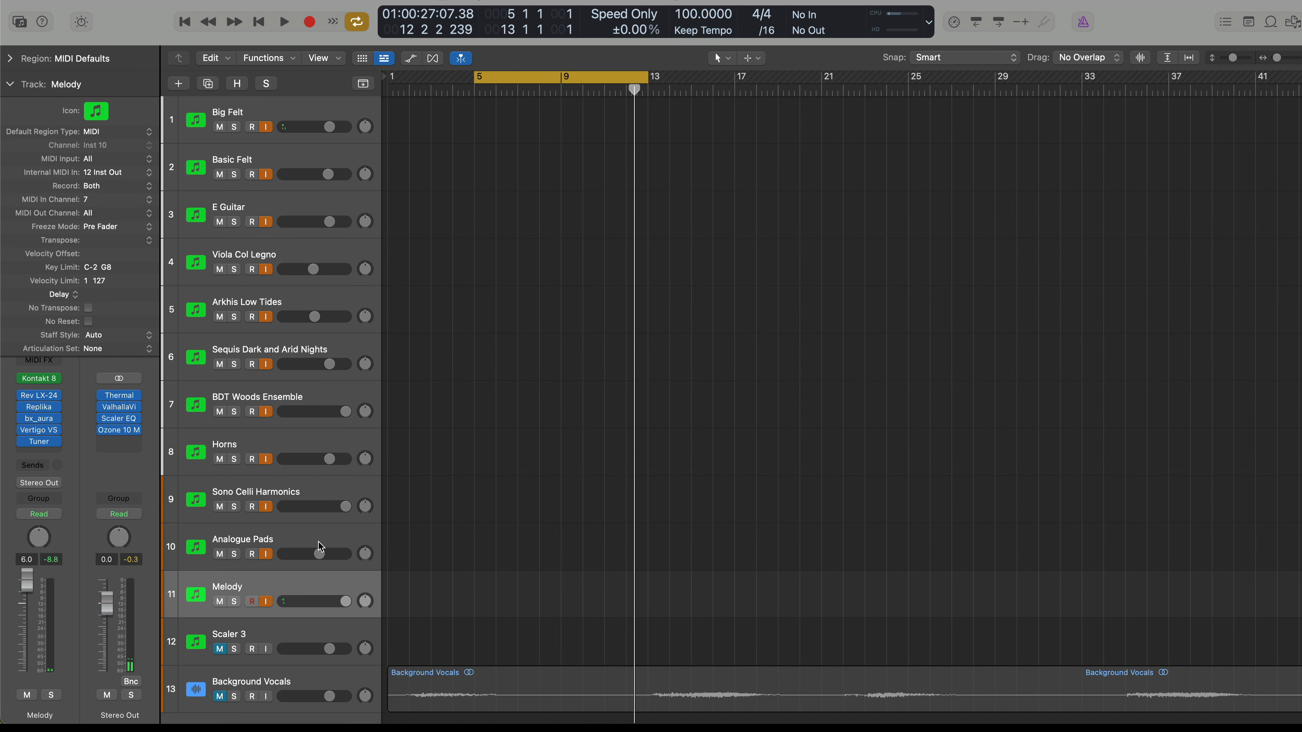
click(220, 696)
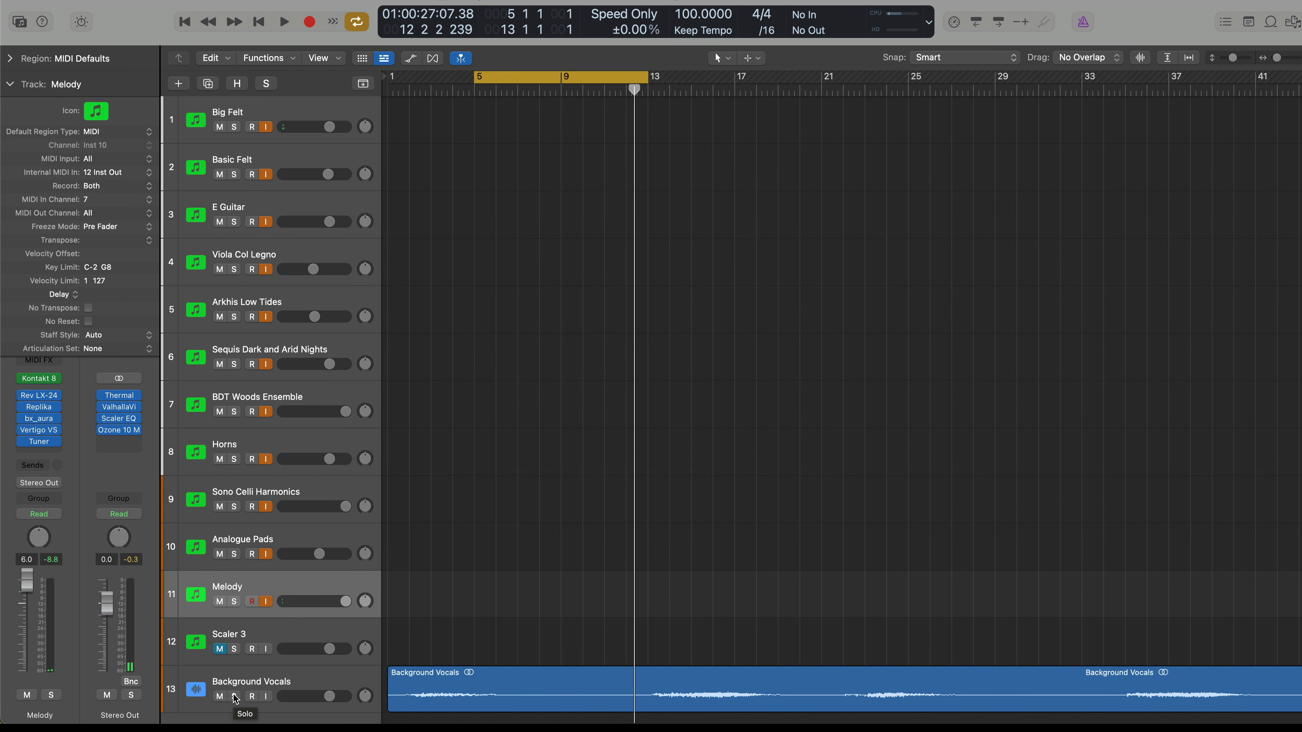
click(488, 685)
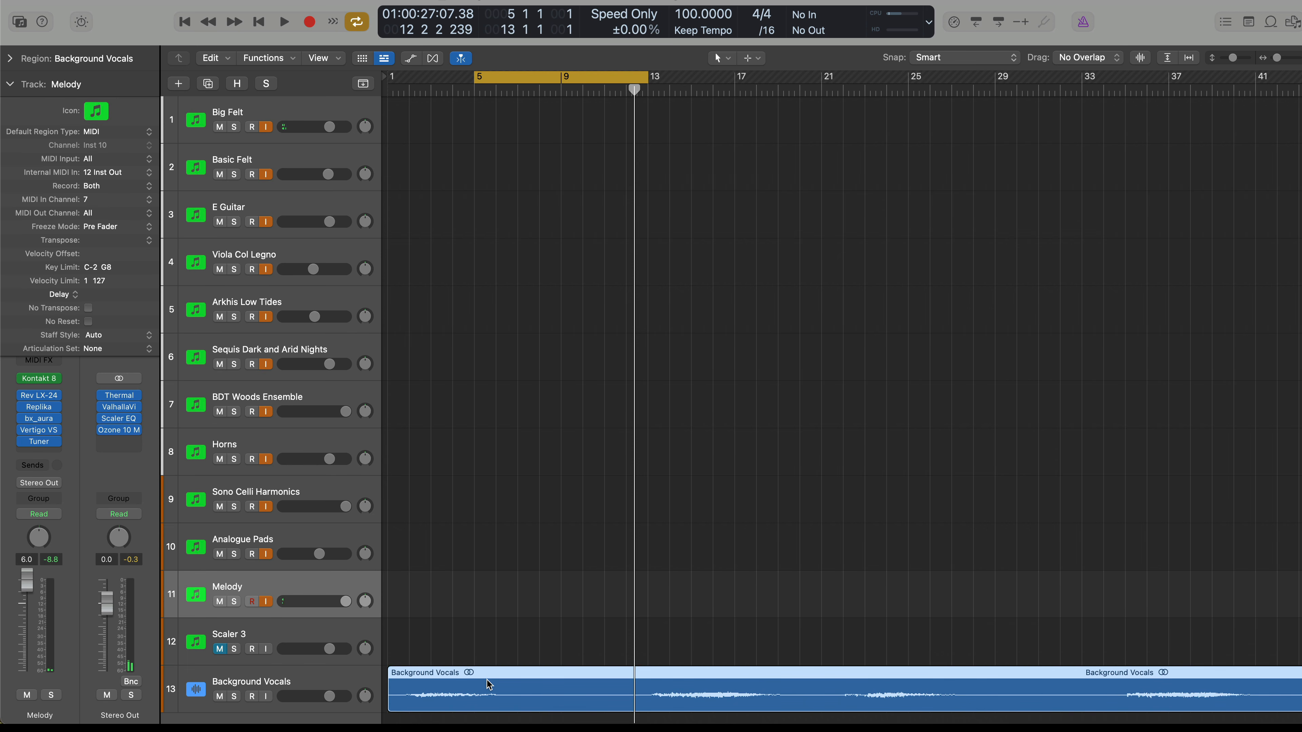
key(c)
key(Return)
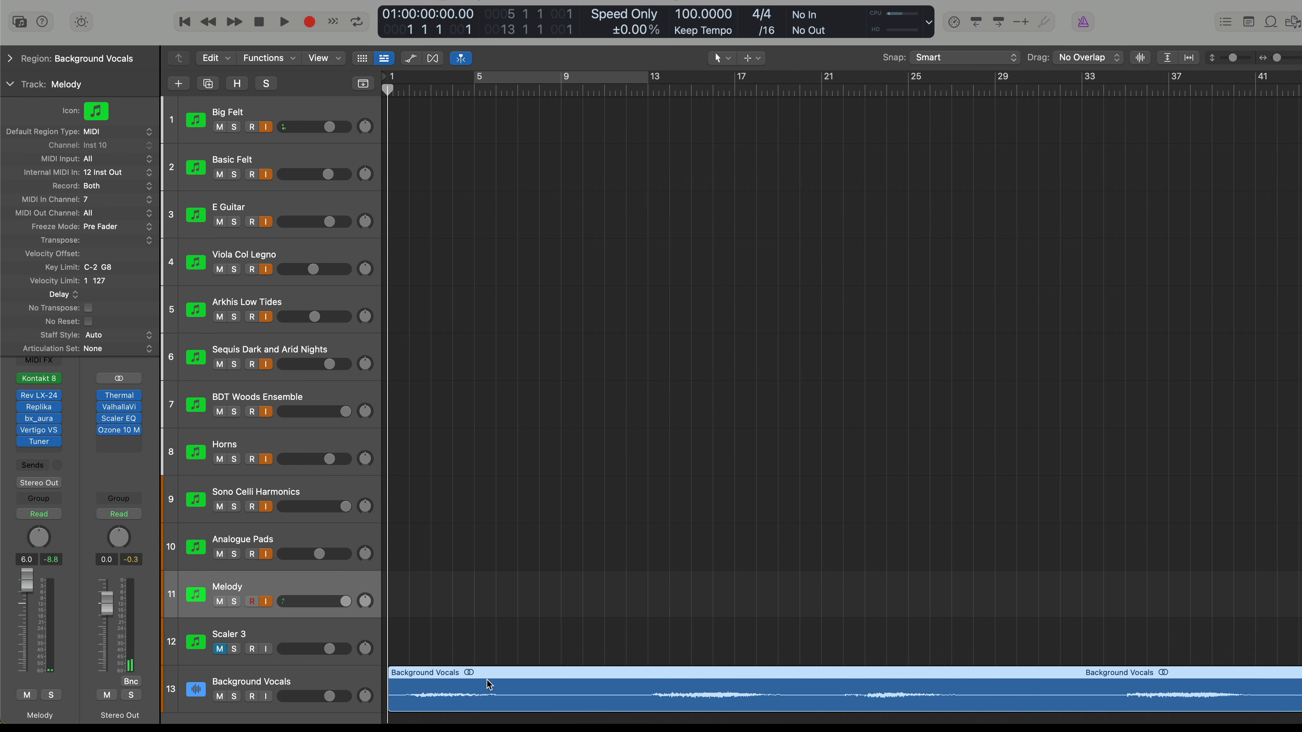
key(space)
- Move the Background Vocals track above the Scaler 3 track and reopen the Scaler 3 plug-in window
drag(342, 687, 342, 637)
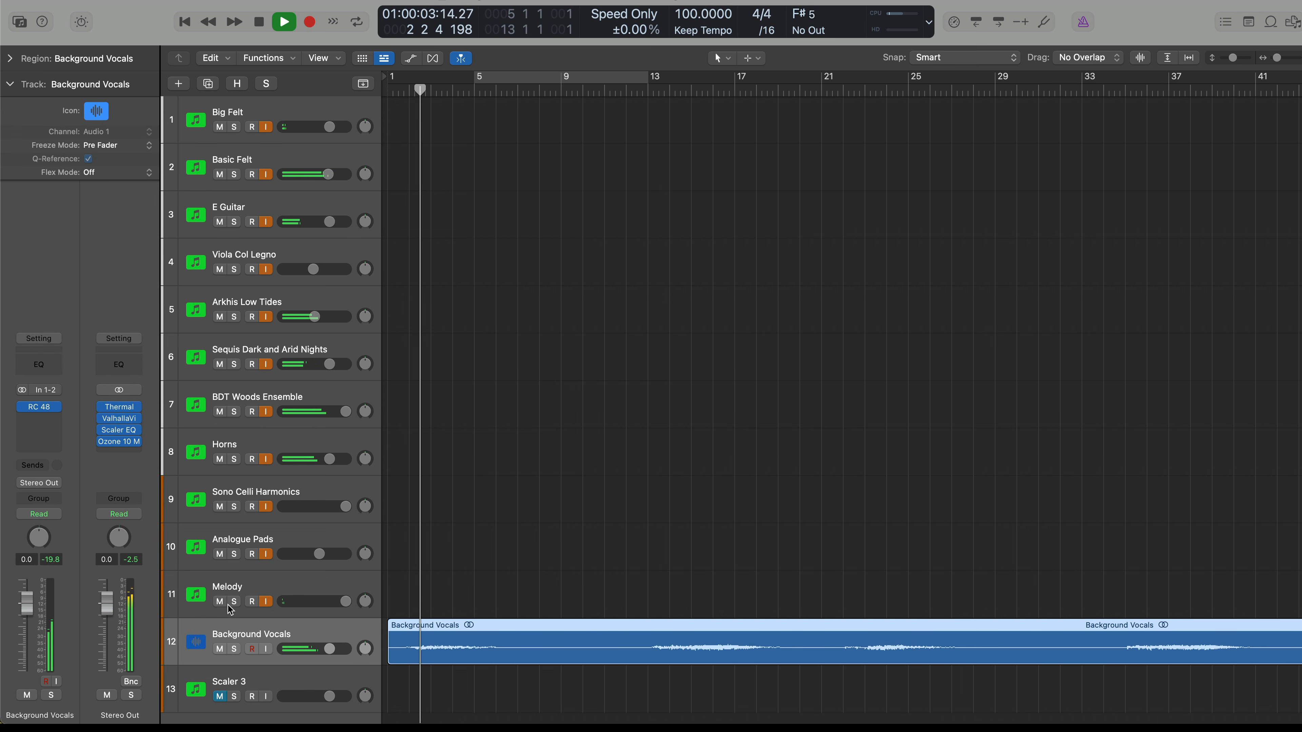
click(321, 589)
click(308, 681)
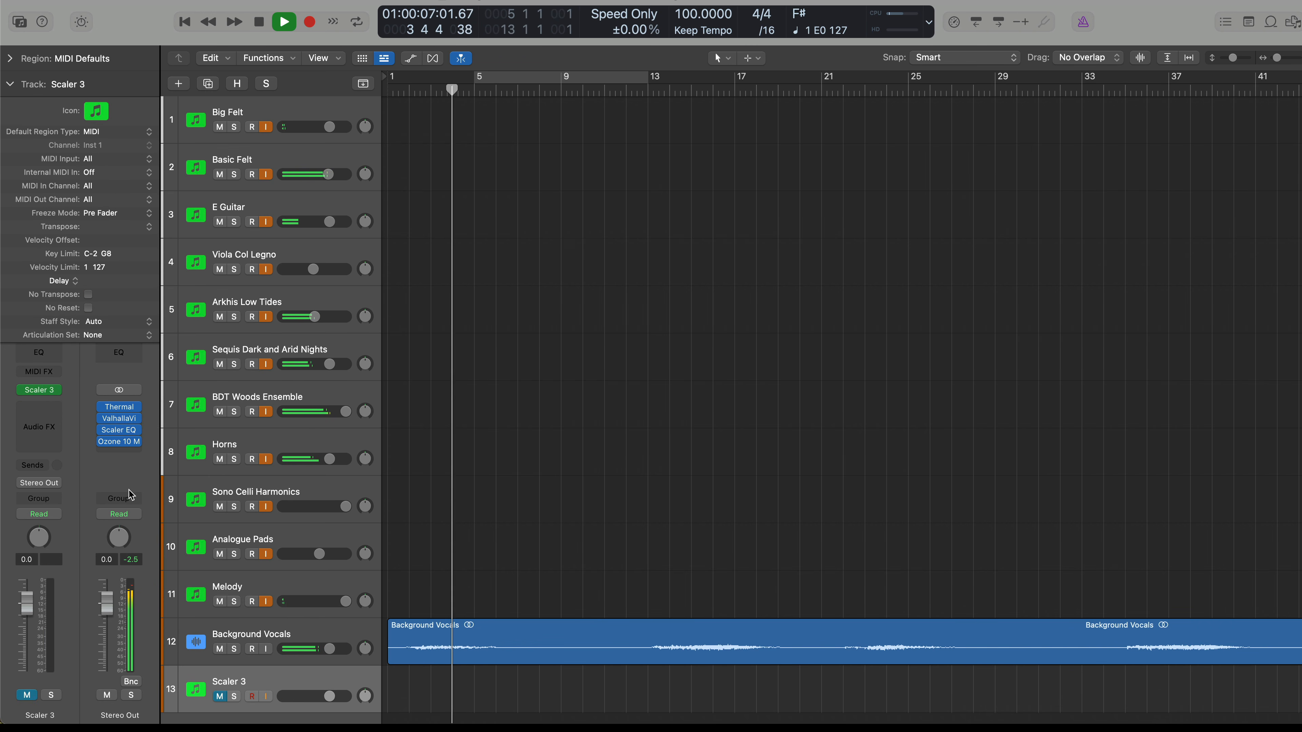
click(52, 393)
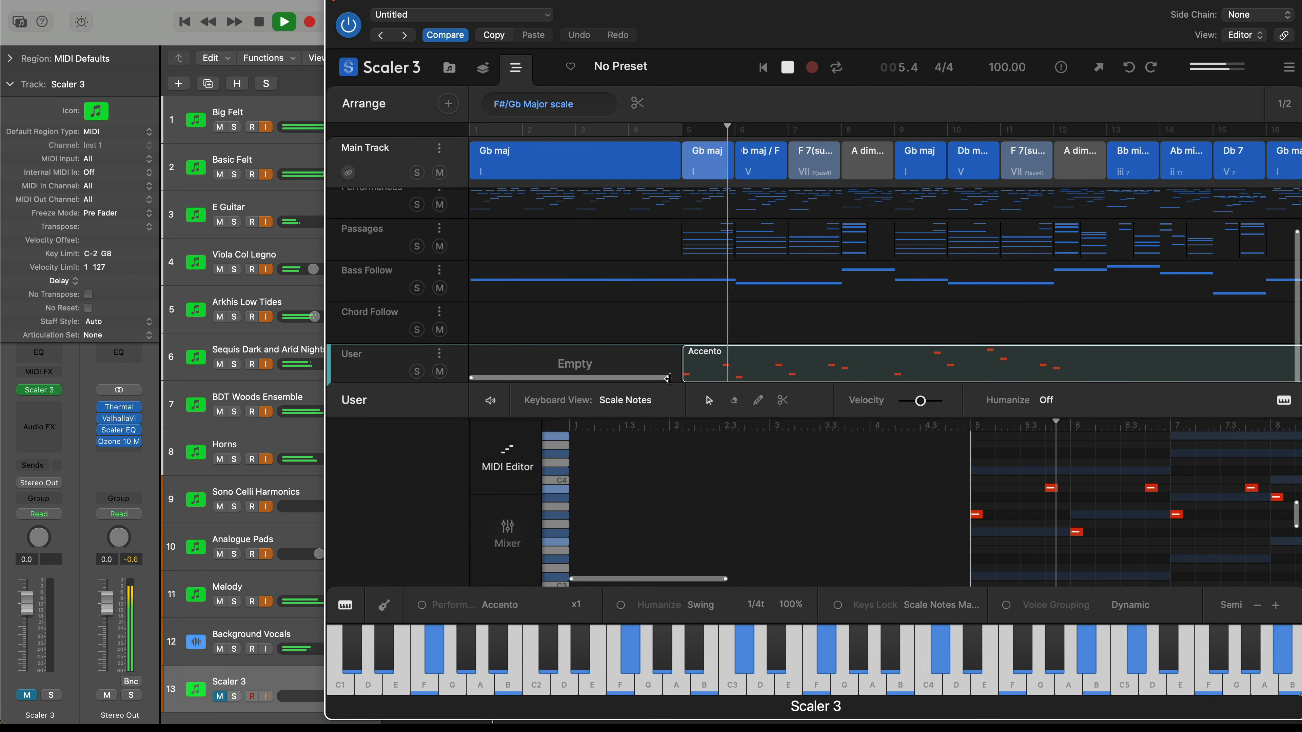
- Listen through to the end of the arrangement and extend the last Arpeggio clip, Thumb Up, to bar 39
drag(667, 378, 1012, 542)
scroll(902, 359, up, 2)
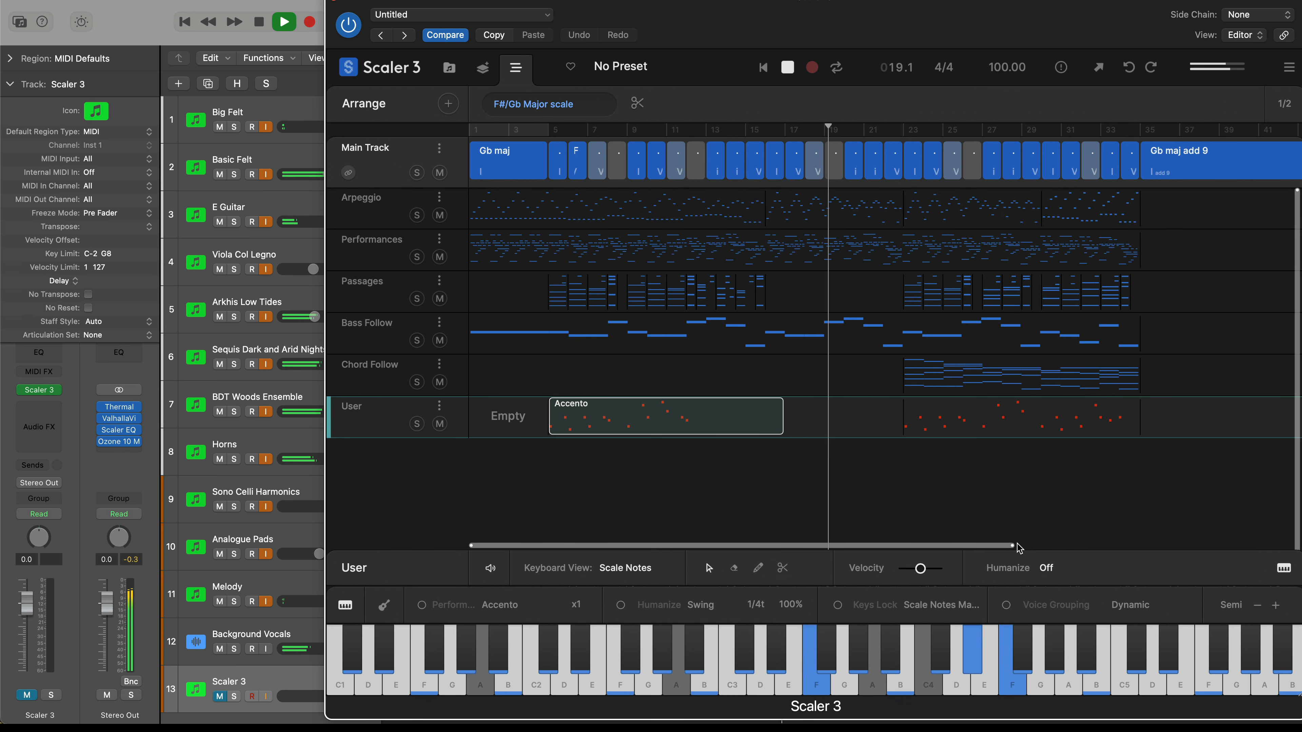
drag(1019, 548, 687, 544)
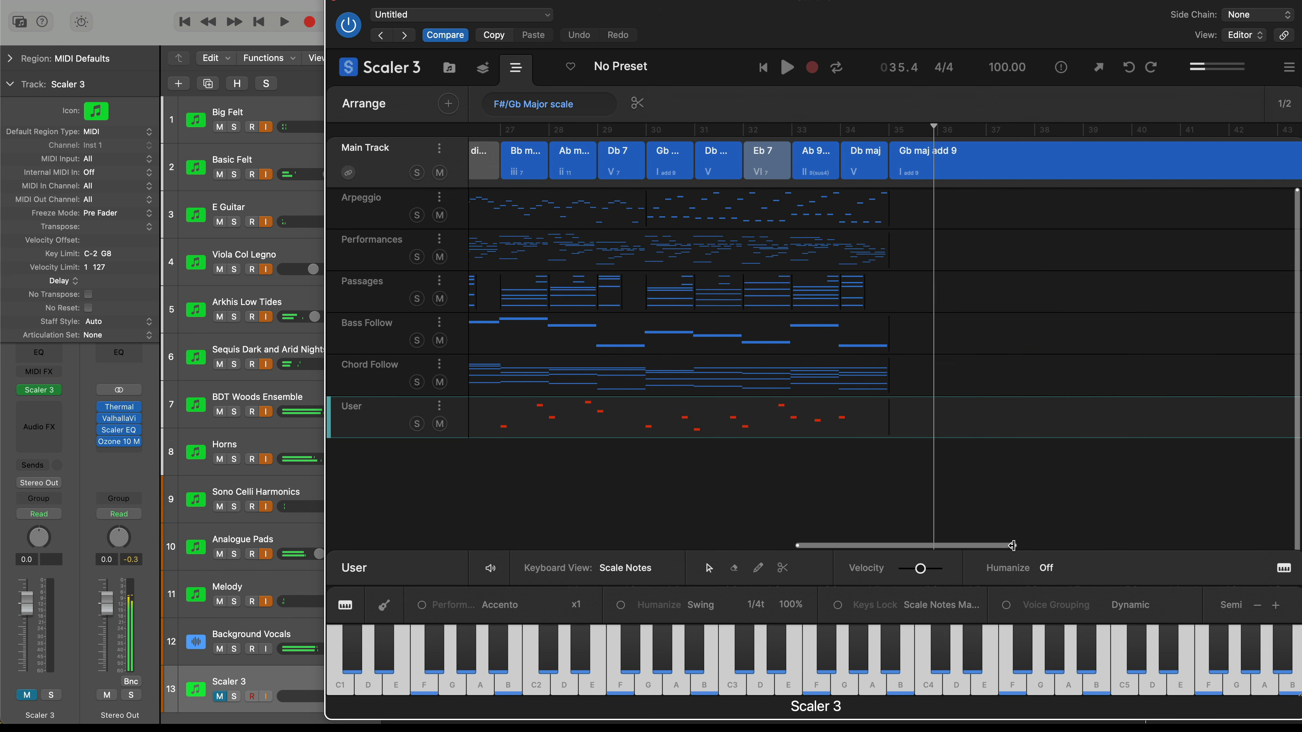
drag(1014, 544, 1100, 542)
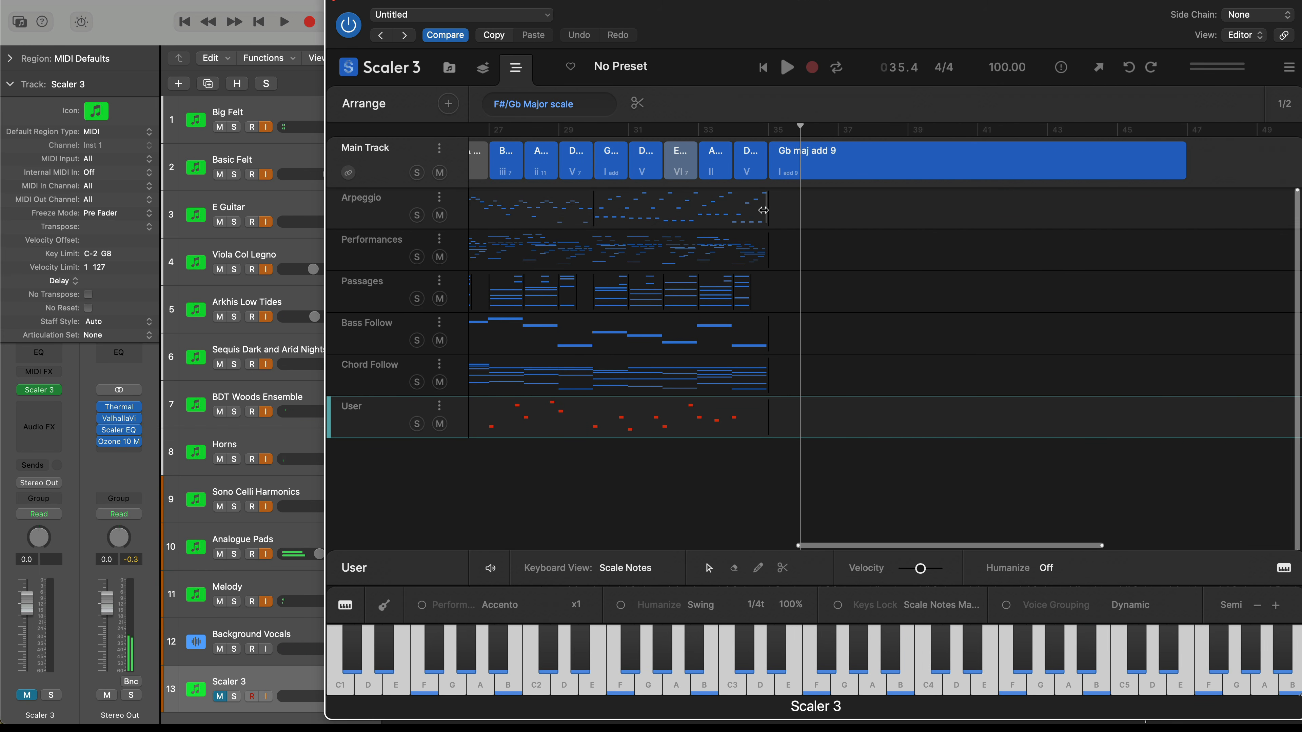
drag(764, 205, 852, 206)
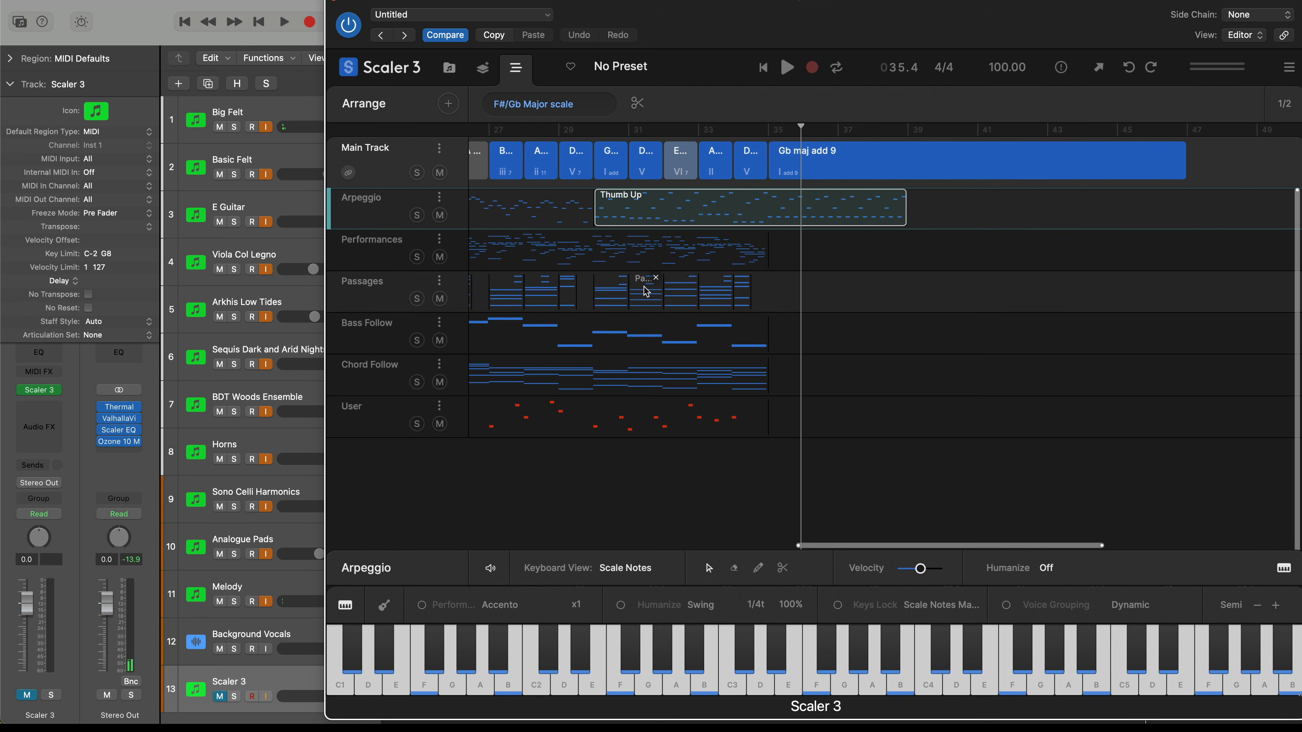
- Copy the four Passages clips at bars 30 to 33 so the copies start at bar 35
click(613, 296)
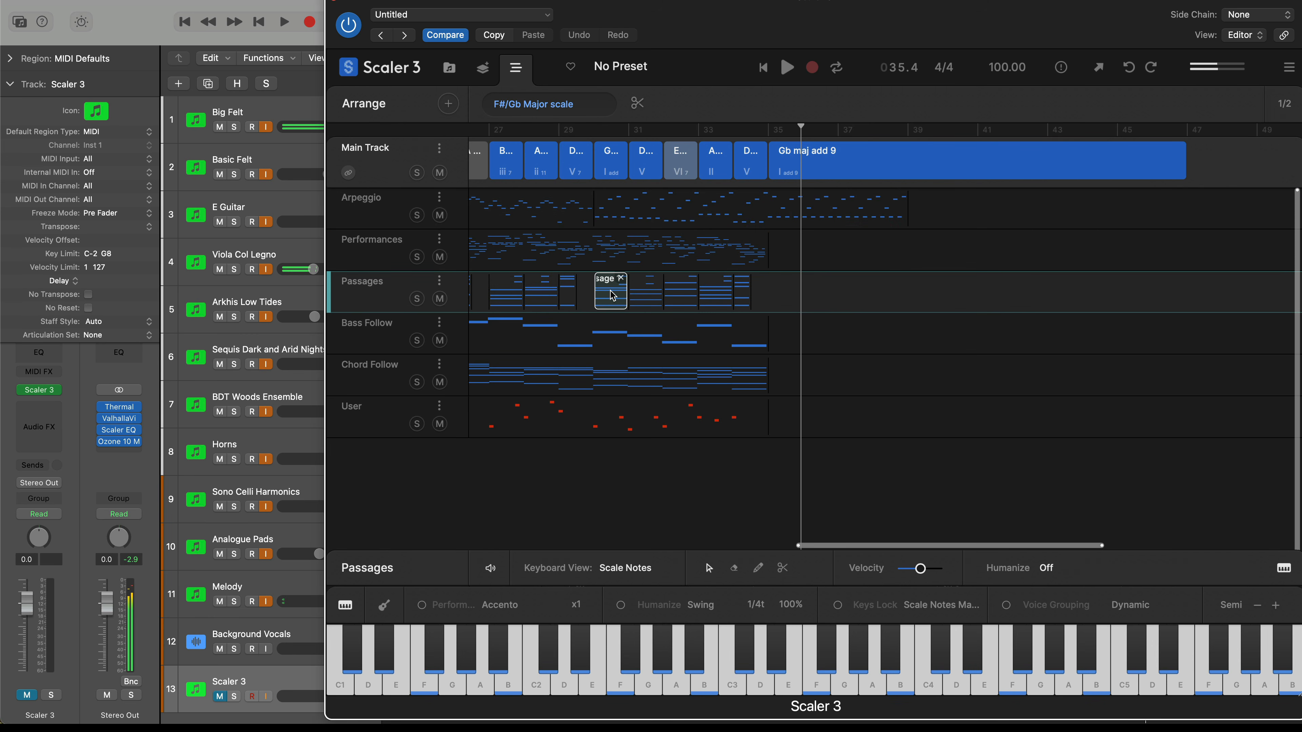
click(647, 300)
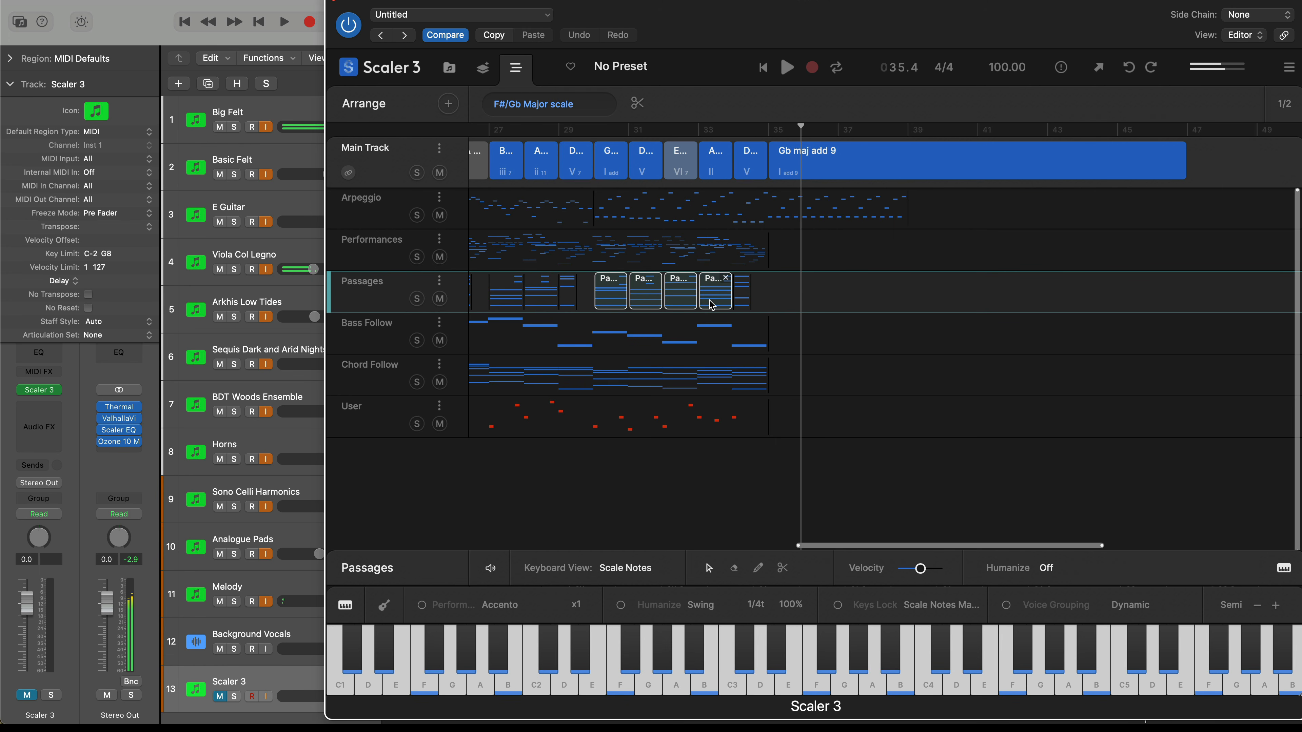
drag(630, 298, 784, 303)
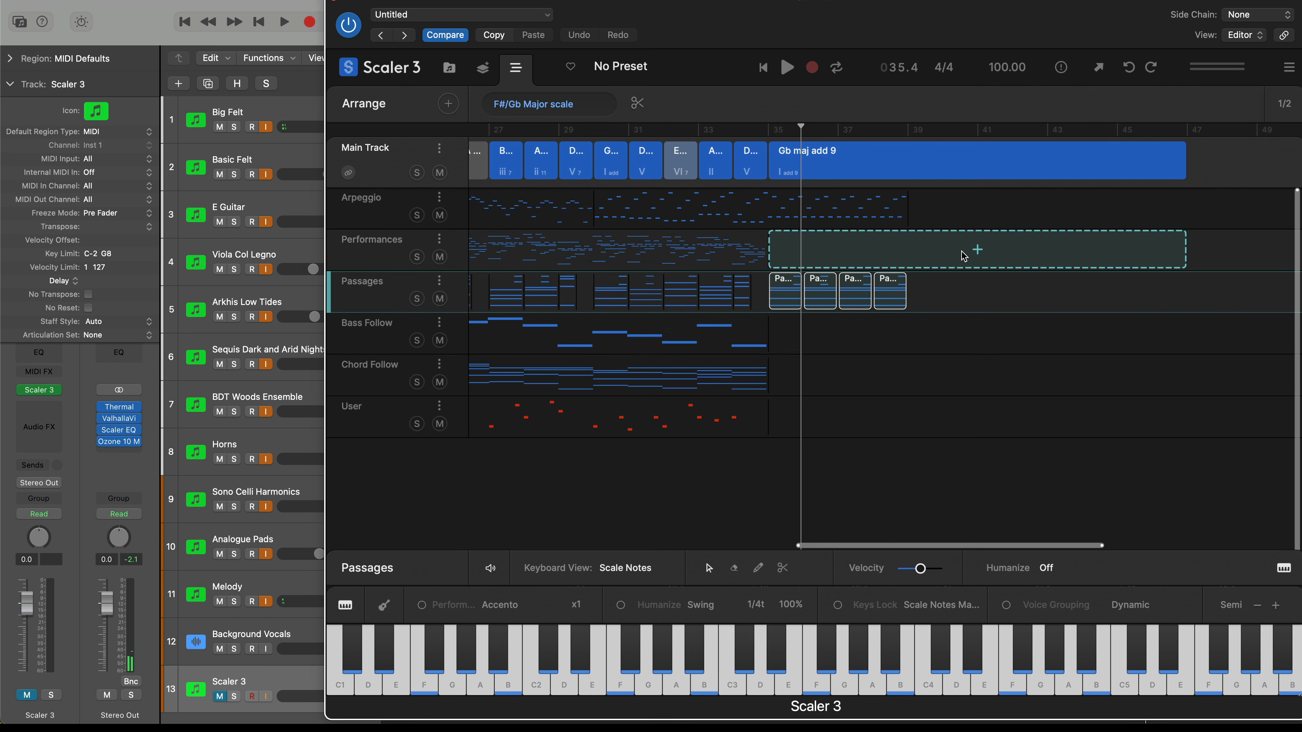
- Extend the last Thumb Up clip on the Arpeggio track to bar 45 and split it at bar 39
click(872, 214)
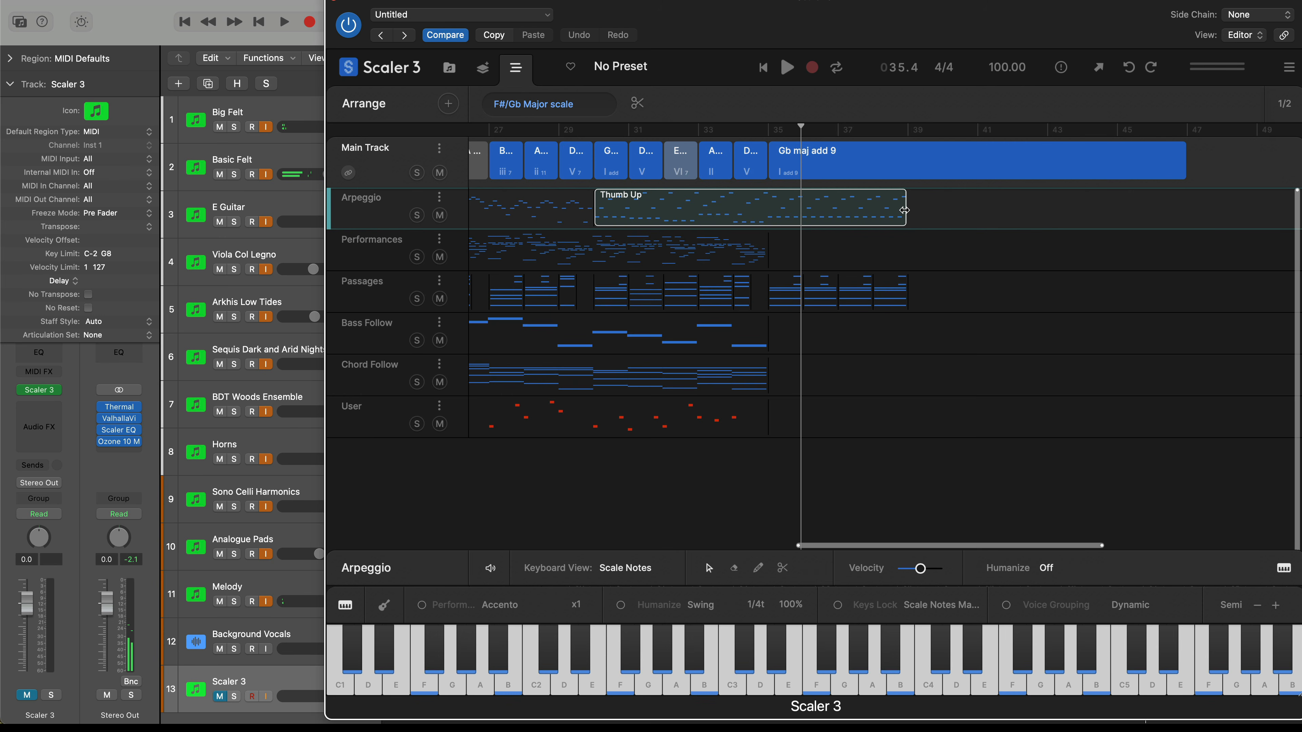
drag(904, 210, 1191, 212)
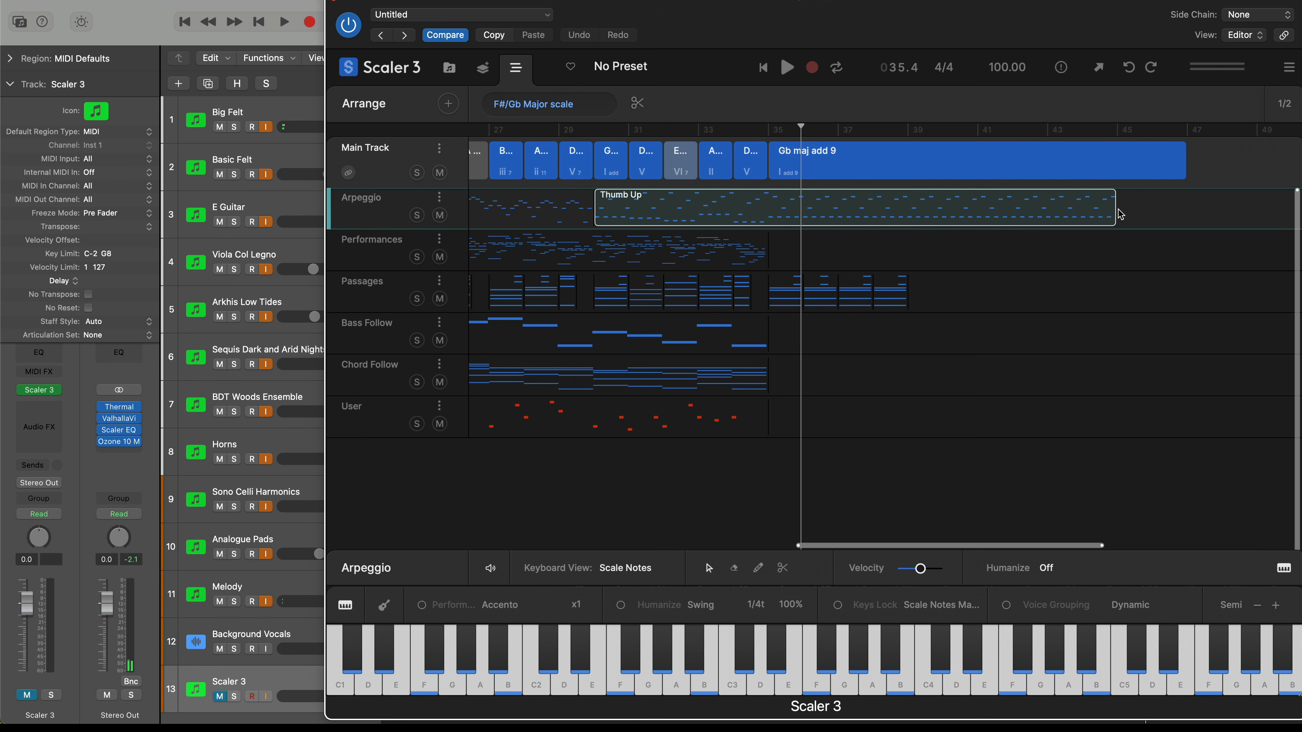
click(637, 106)
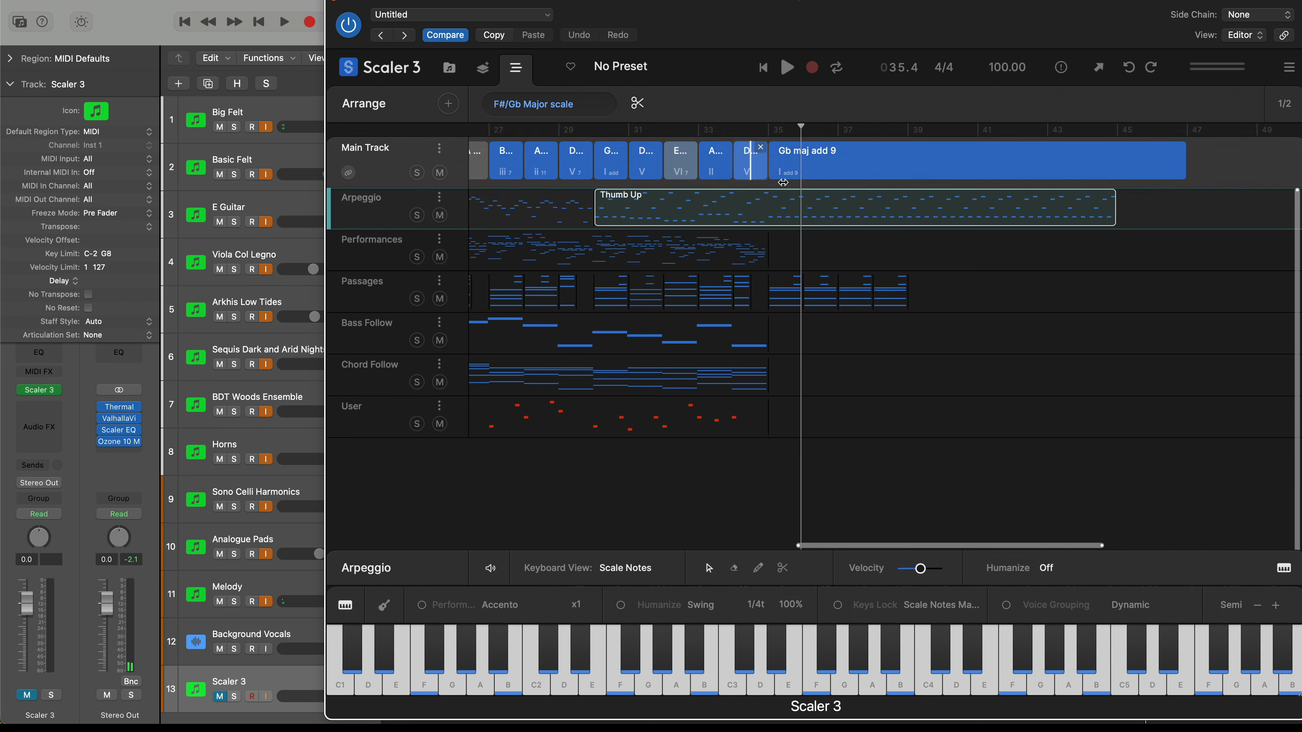
click(907, 210)
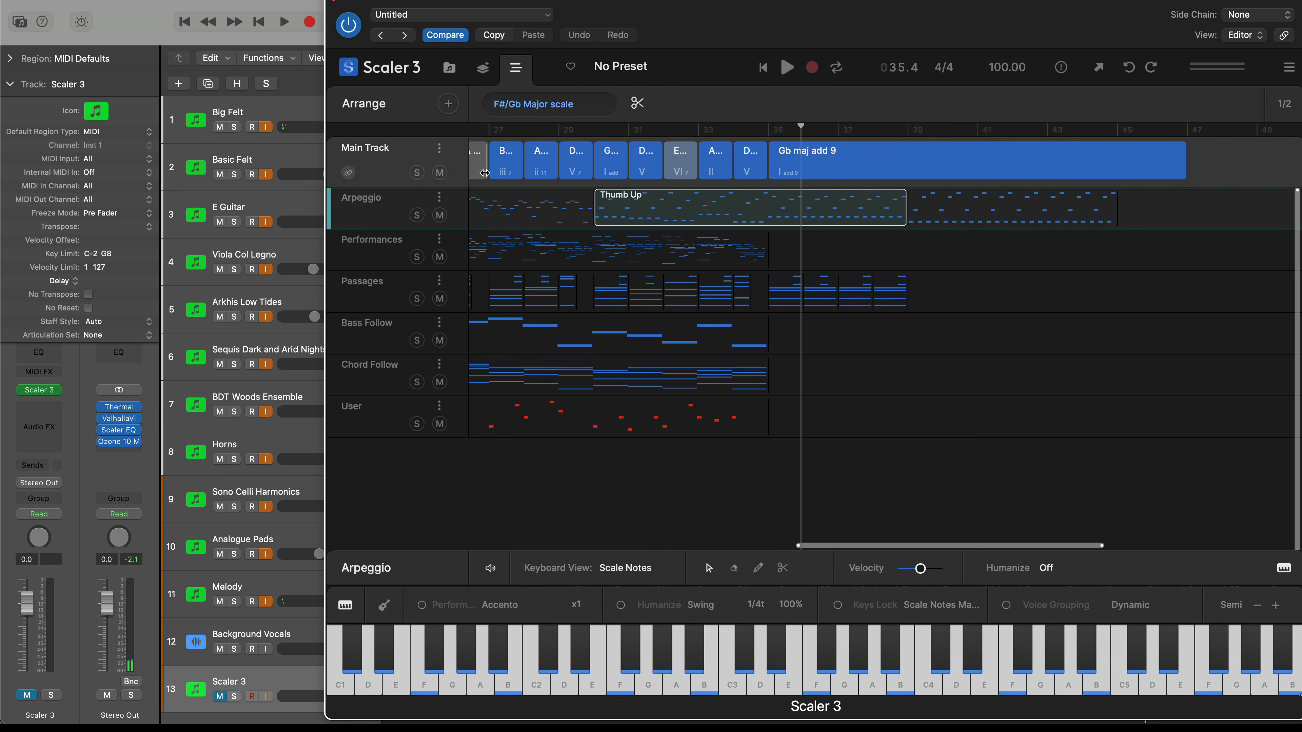
- Change the motion of the Arpeggio clip starting at bar 39 from Thumb Up to Up/Down
click(473, 158)
click(637, 104)
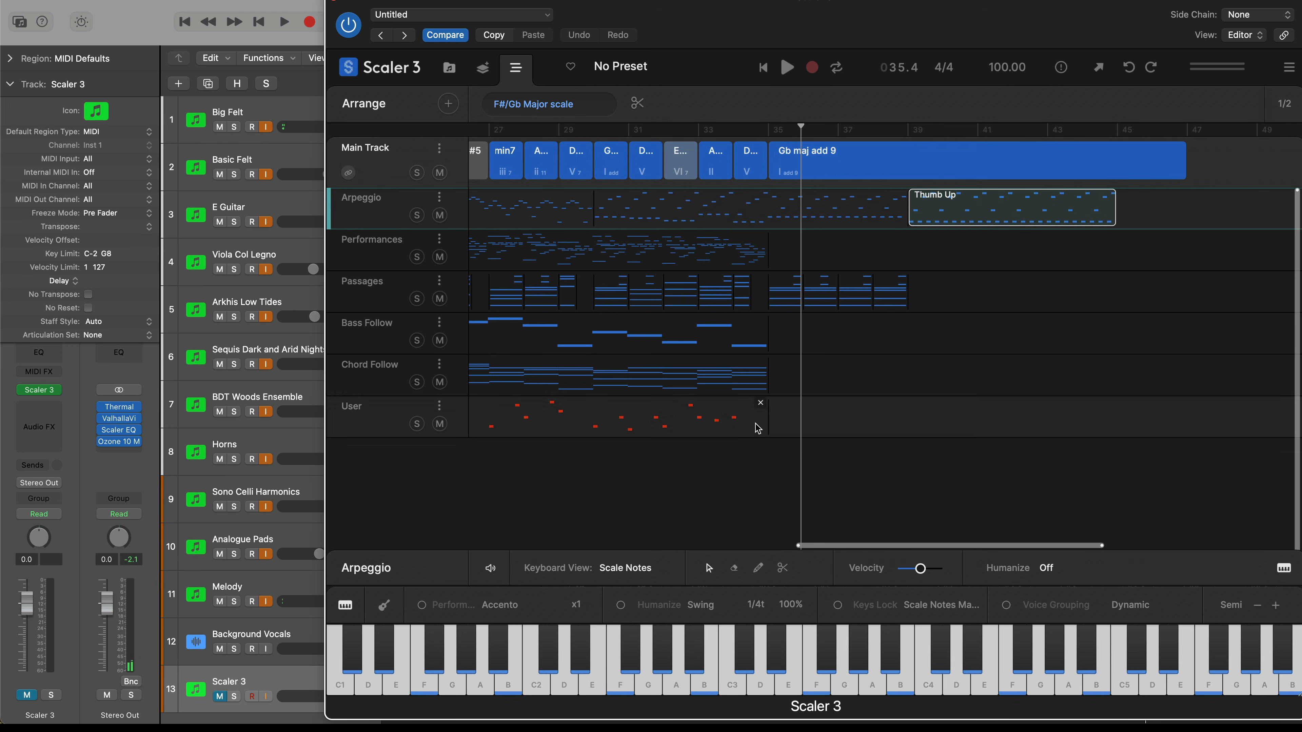
drag(440, 551, 408, 479)
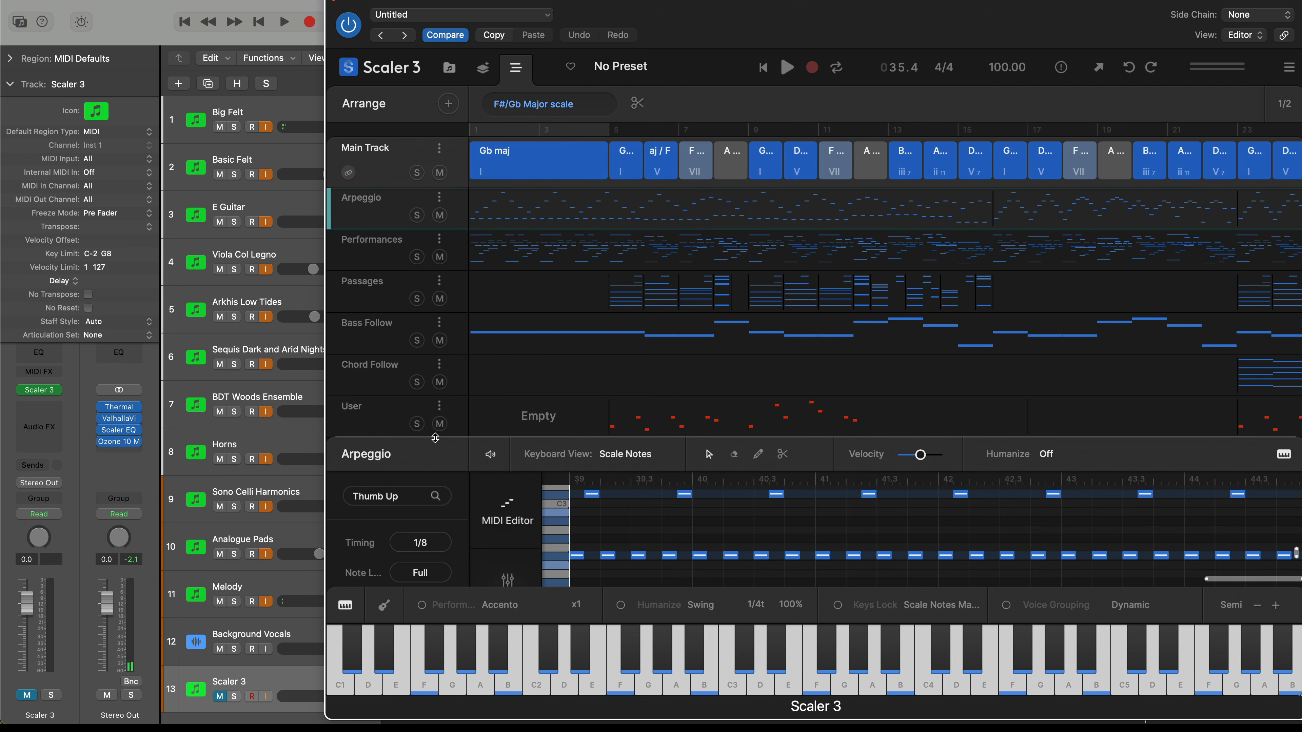
click(390, 500)
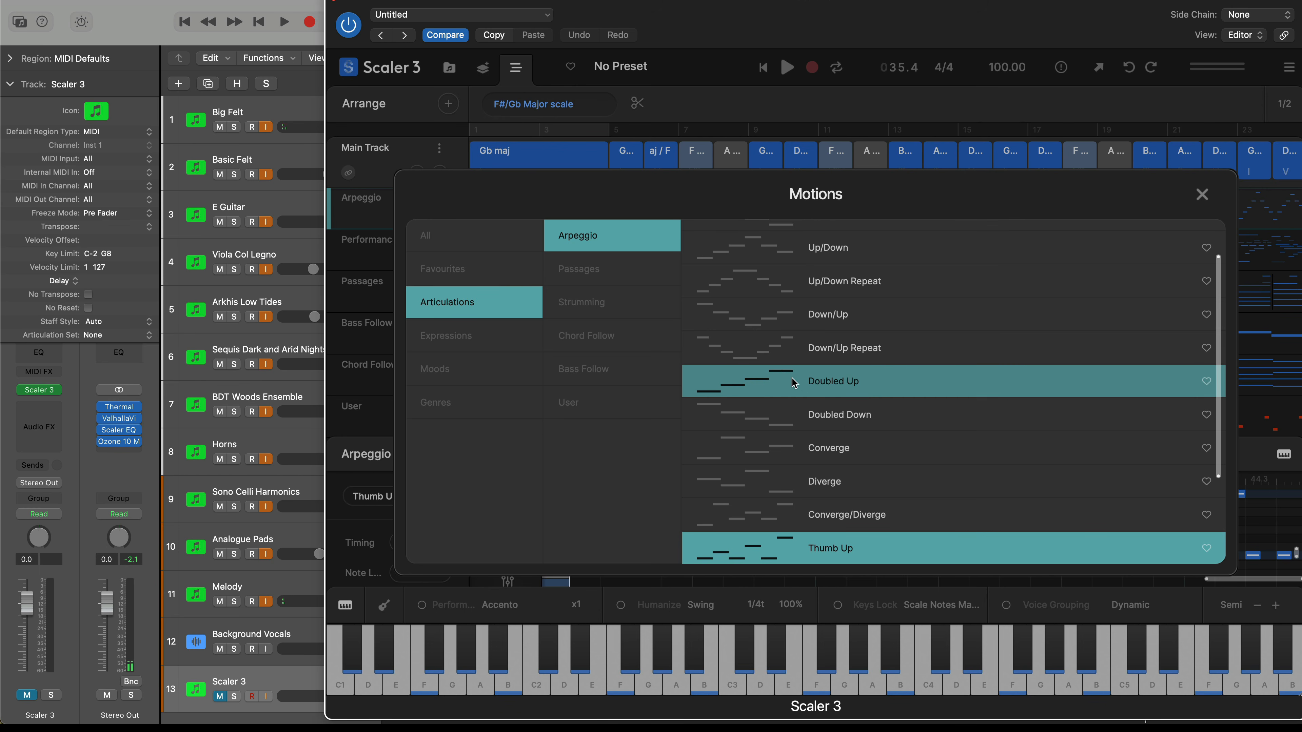
click(786, 249)
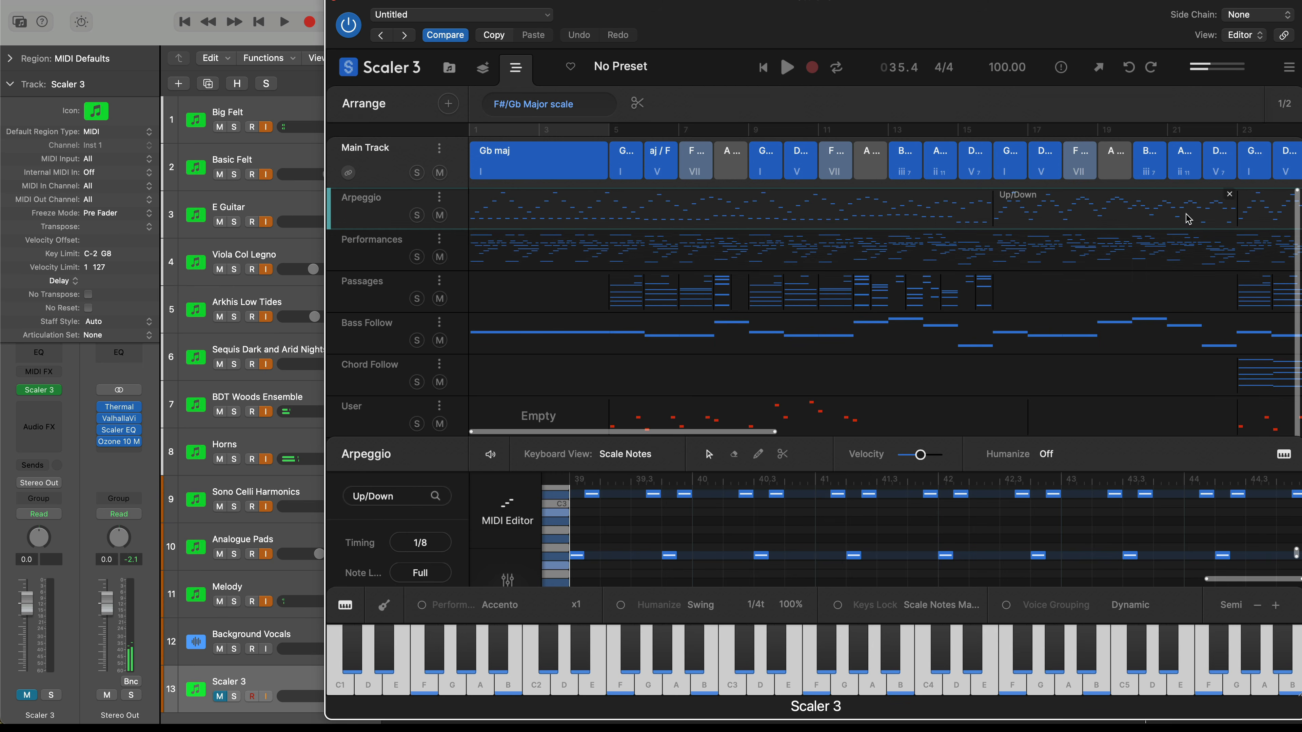
- Add a Chord Follow clip spanning bars 39 to 47 under the closing Gb maj add 9 chord
scroll(960, 248, right, 5)
drag(960, 248, 839, 296)
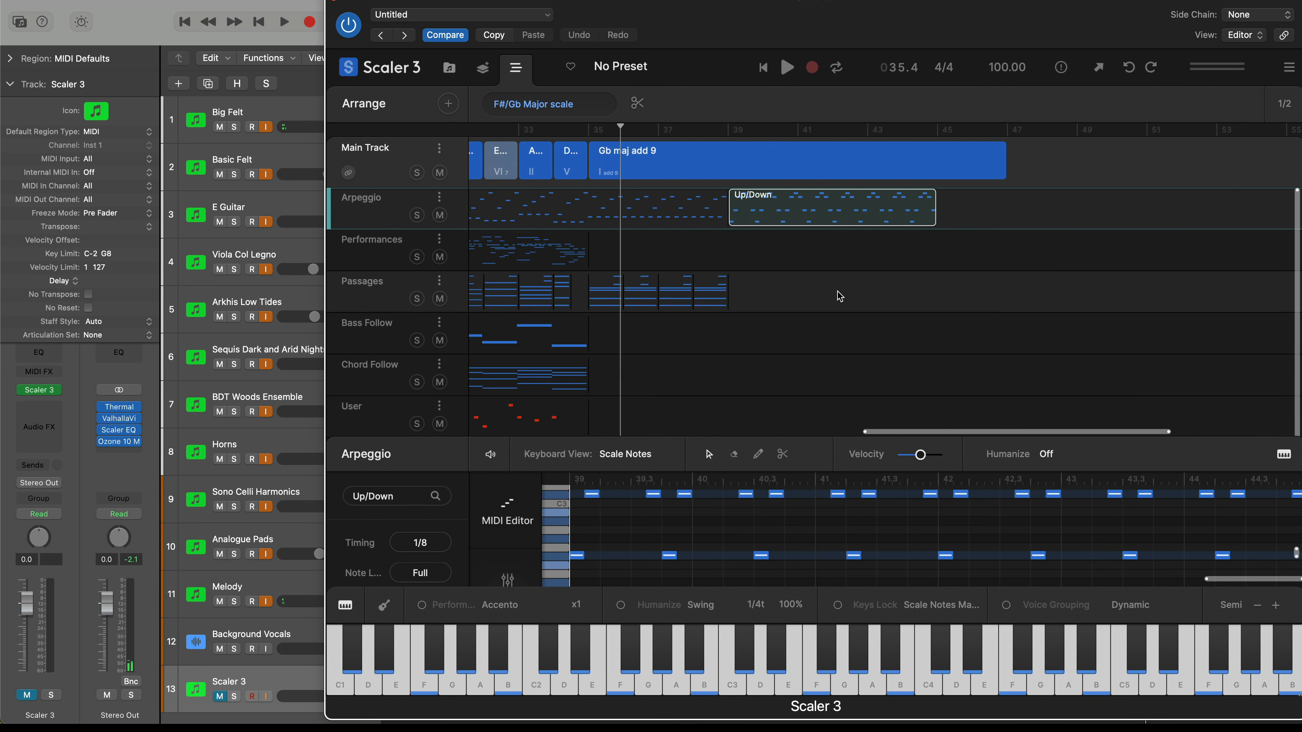
click(747, 382)
drag(729, 383, 868, 382)
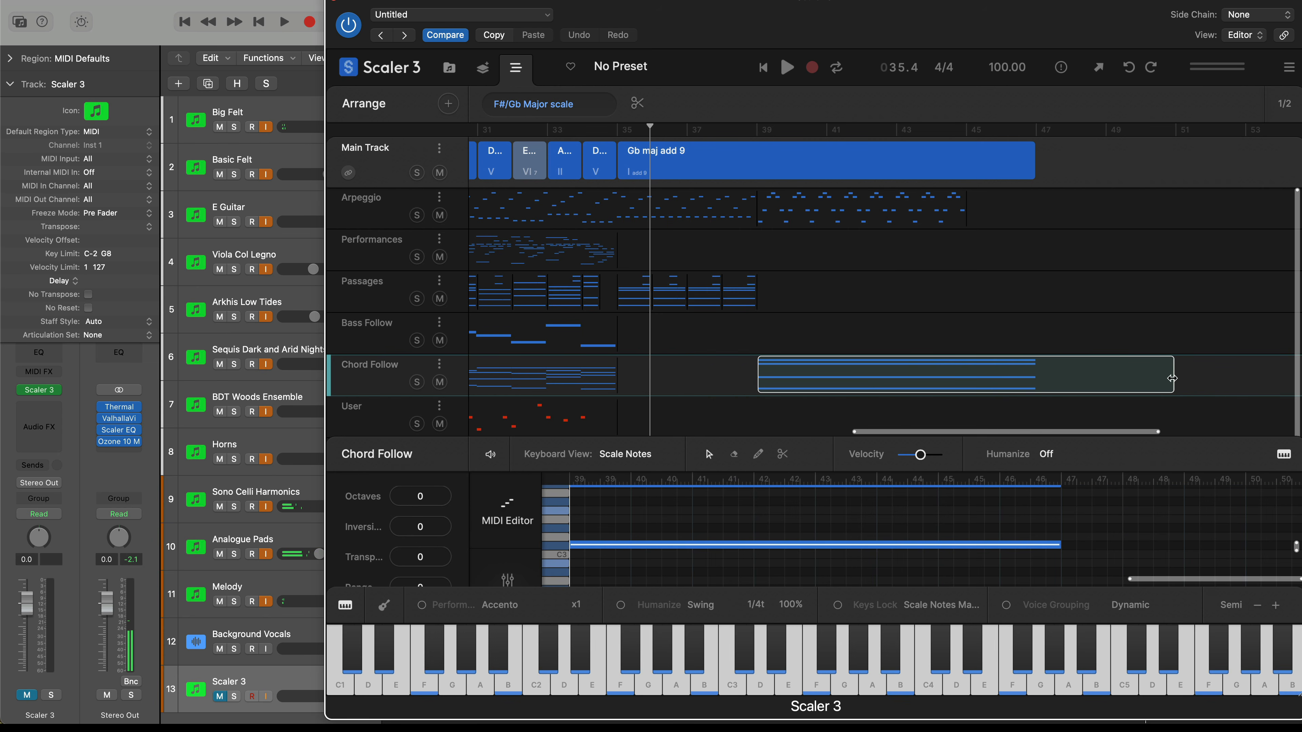
drag(1172, 378, 1031, 382)
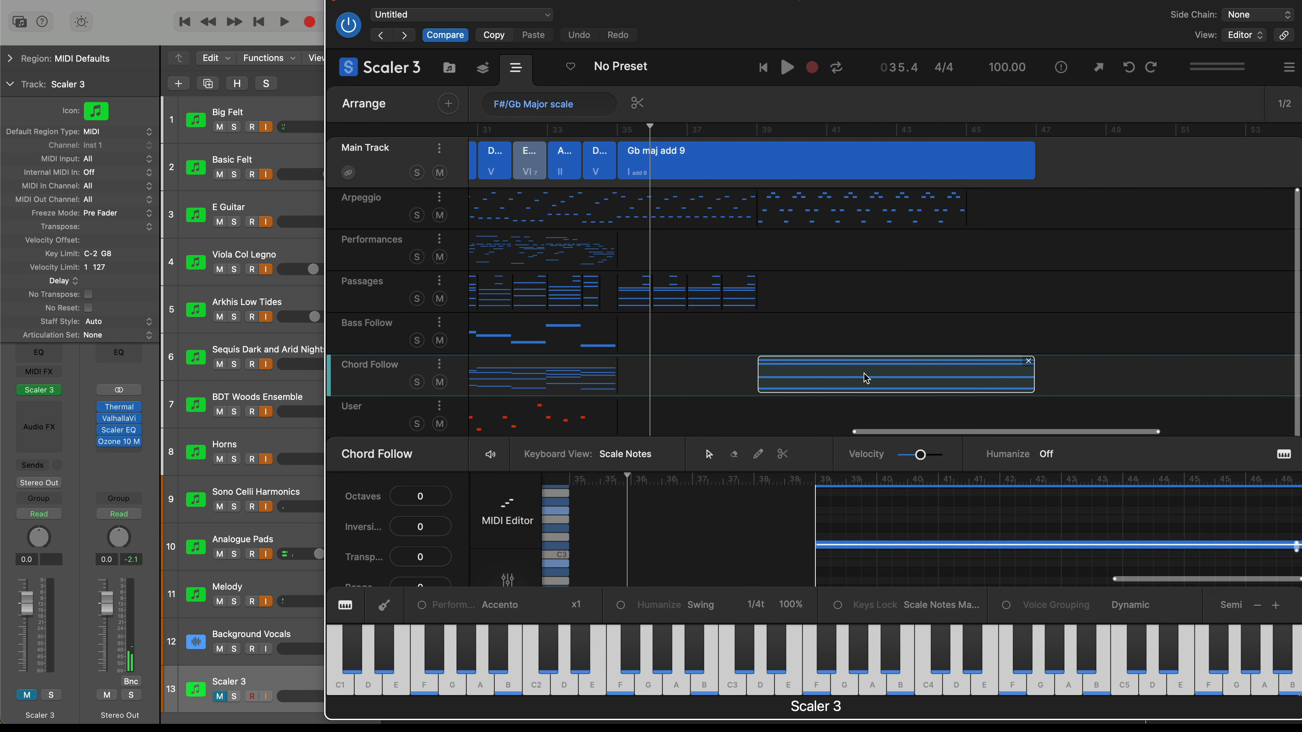
- Add a Bass Follow clip under the closing Gb maj add 9 chord, spanning bars 39 to 47
scroll(866, 378, left, 2)
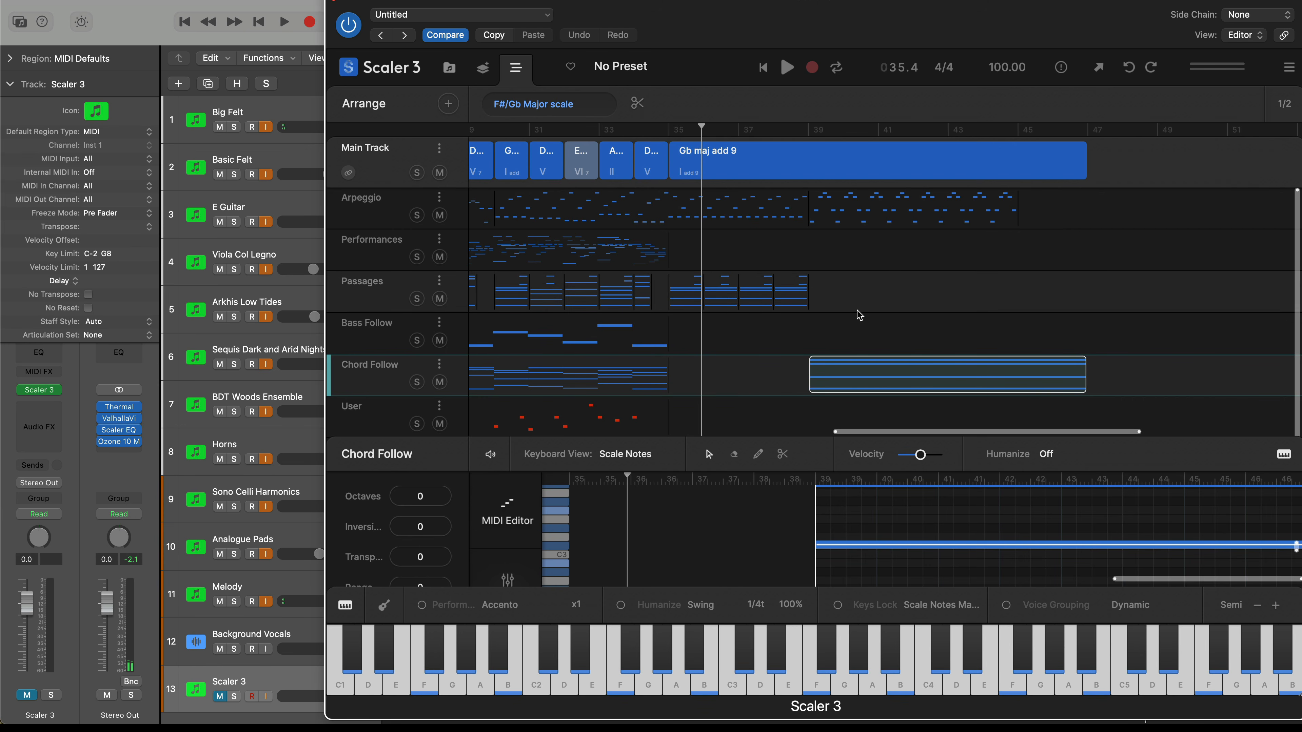
click(852, 333)
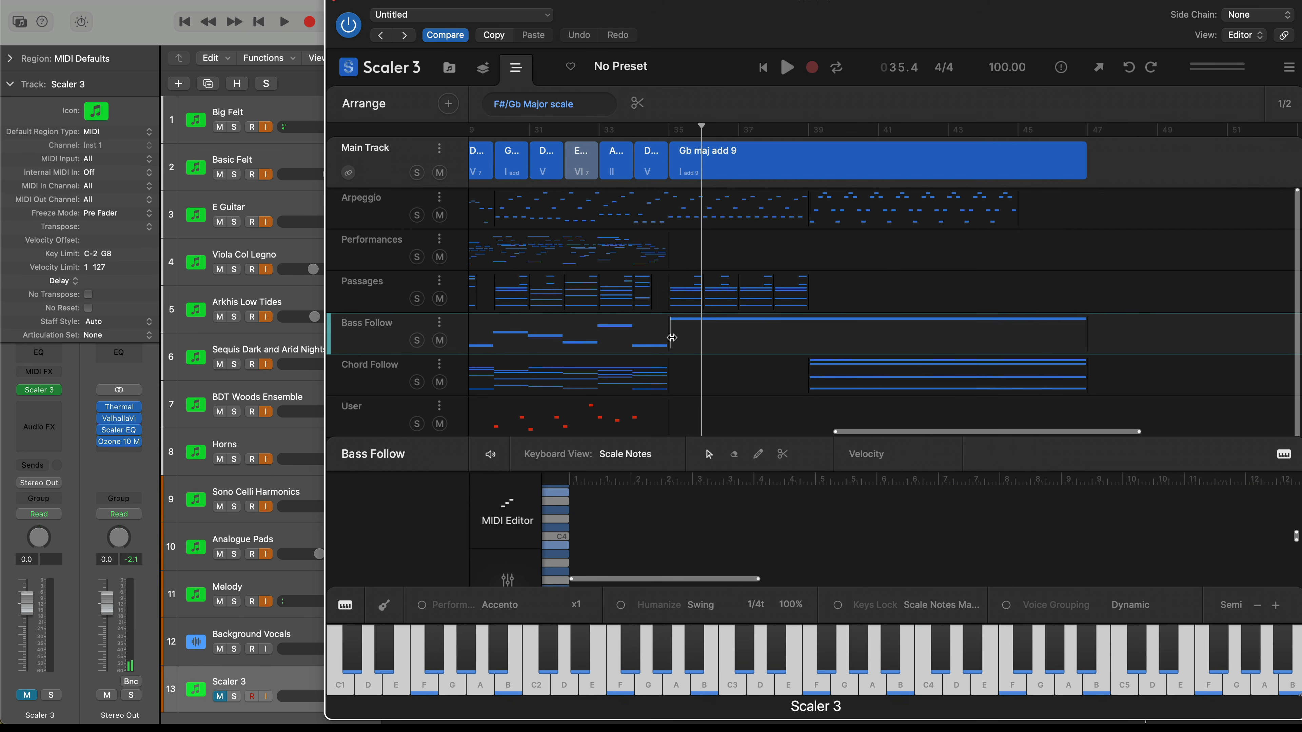
drag(671, 337, 801, 347)
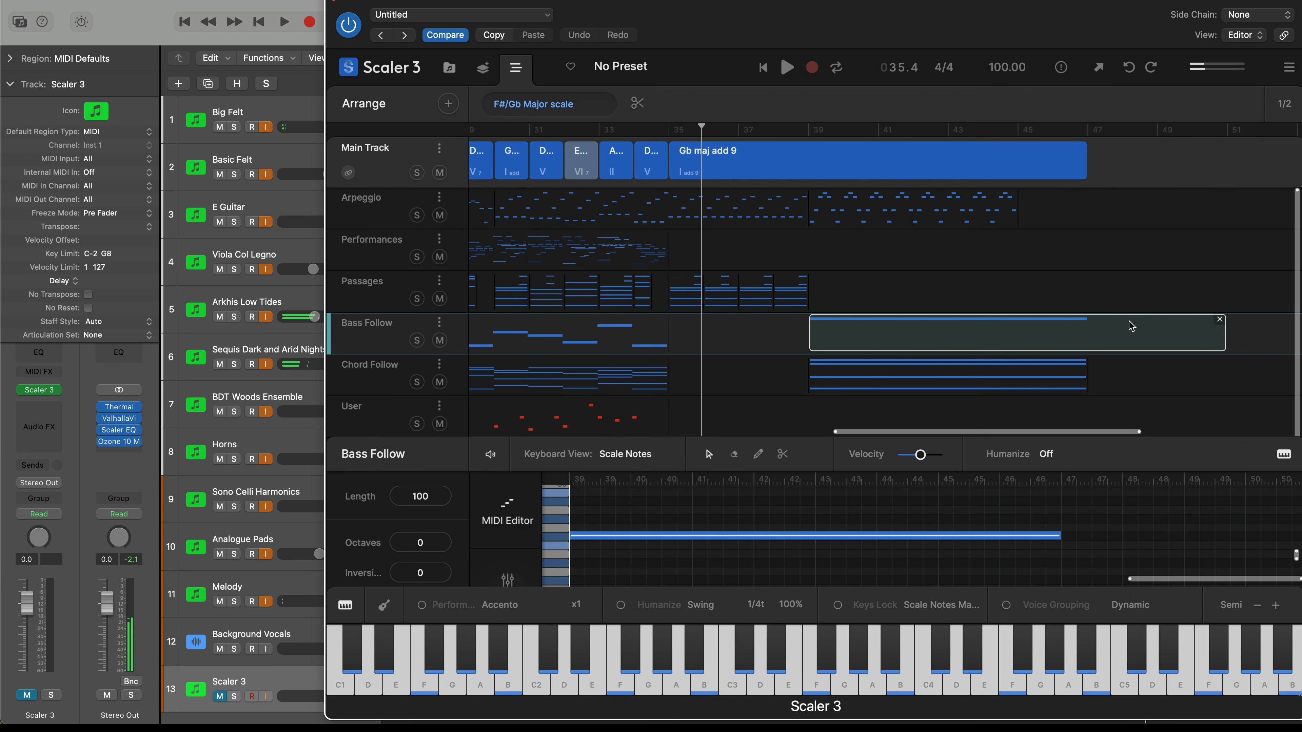
click(1219, 319)
click(869, 330)
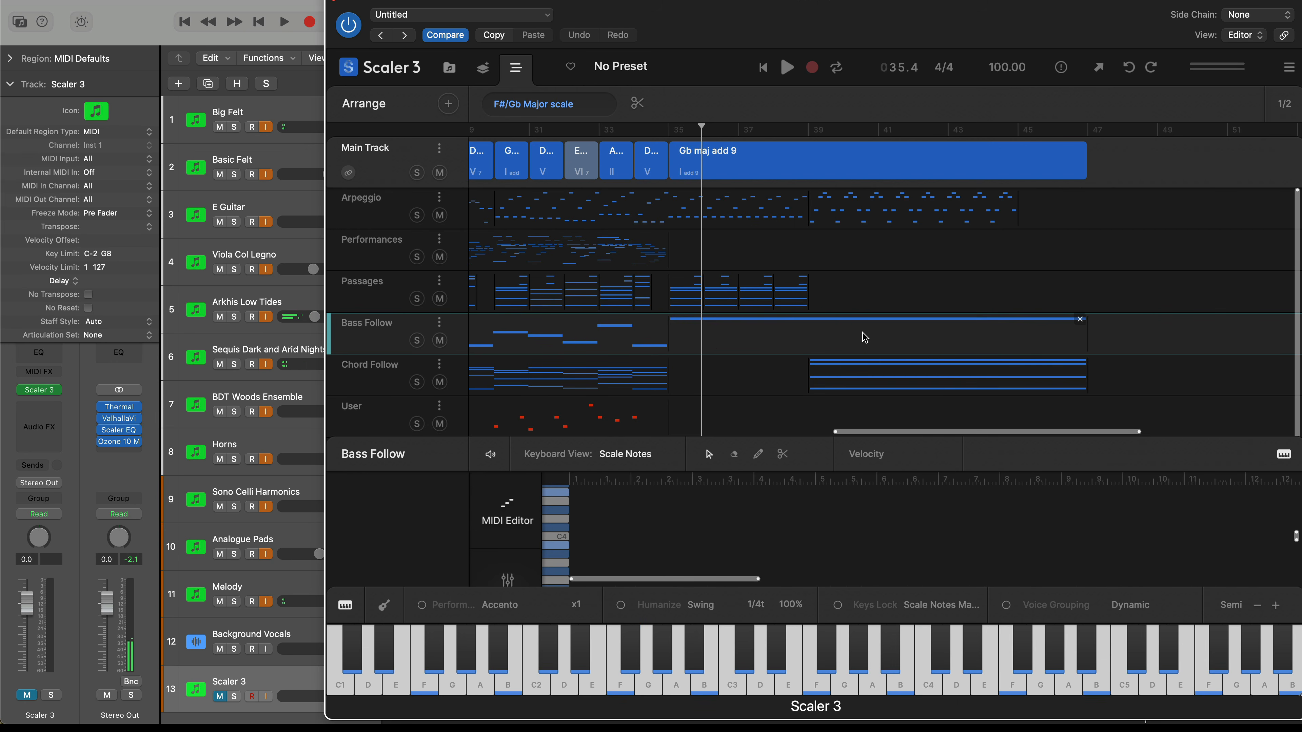
drag(675, 339, 800, 335)
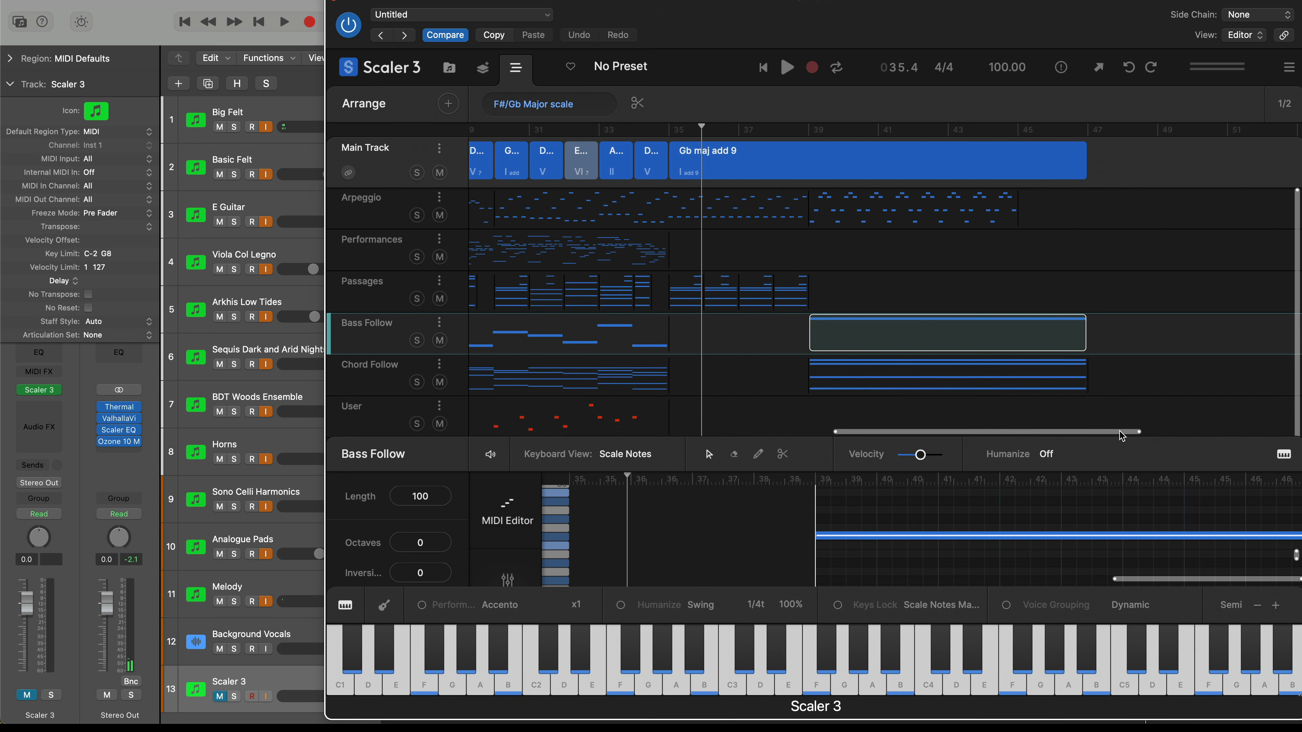
- Fit the whole arrangement in view from bar 1 and review the clip layout across all tracks
drag(1121, 432, 762, 634)
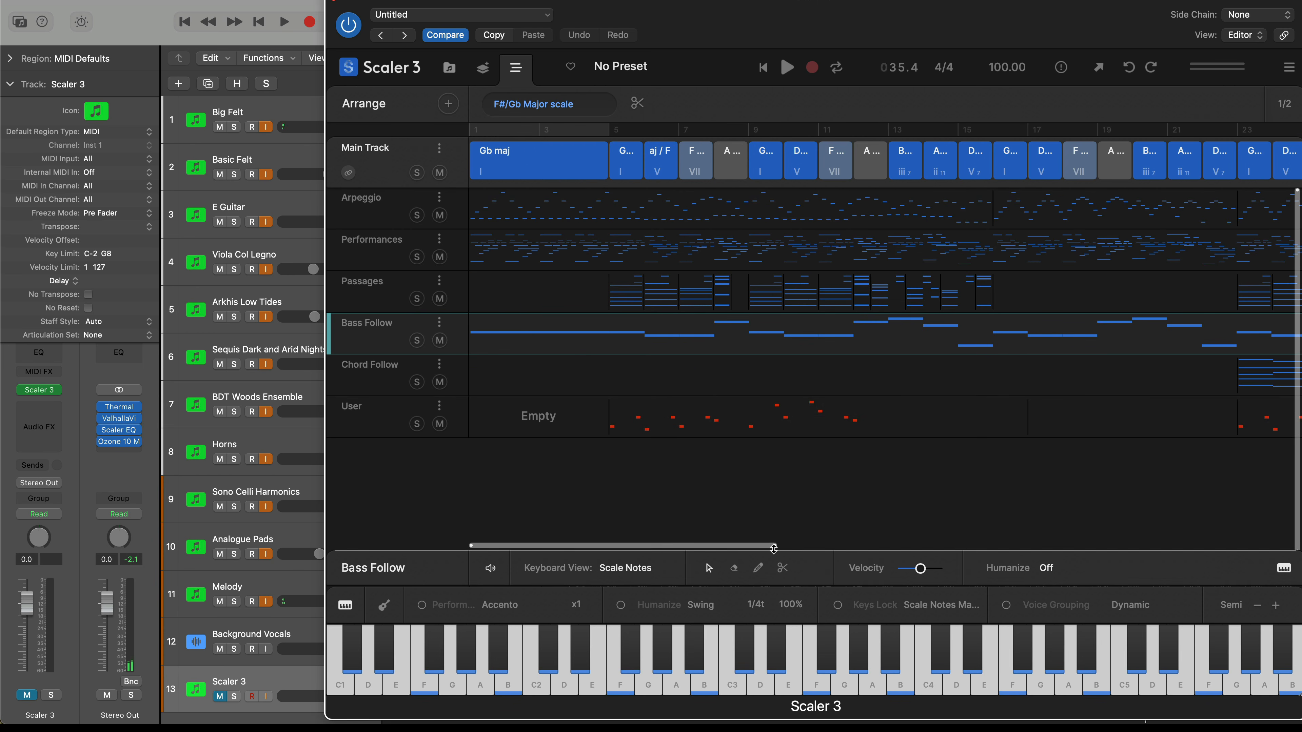
drag(772, 545, 1114, 536)
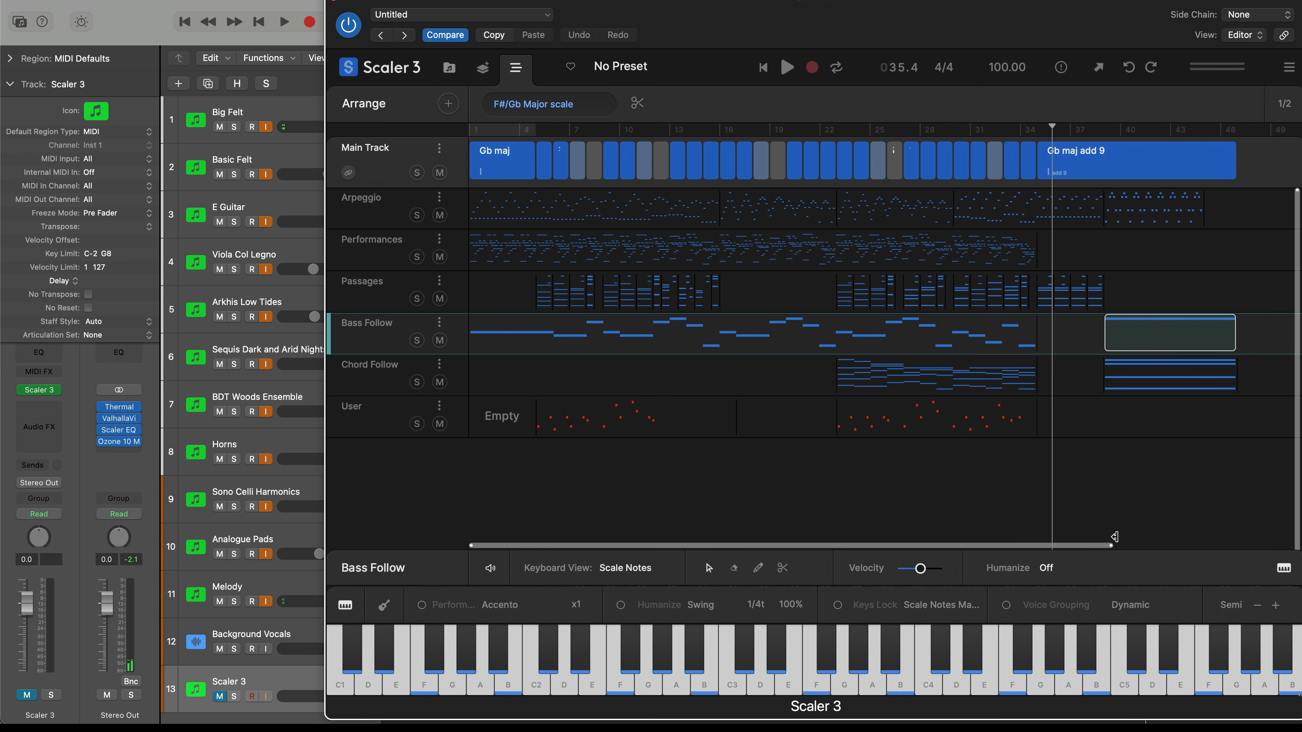
mouse_move(590, 427)
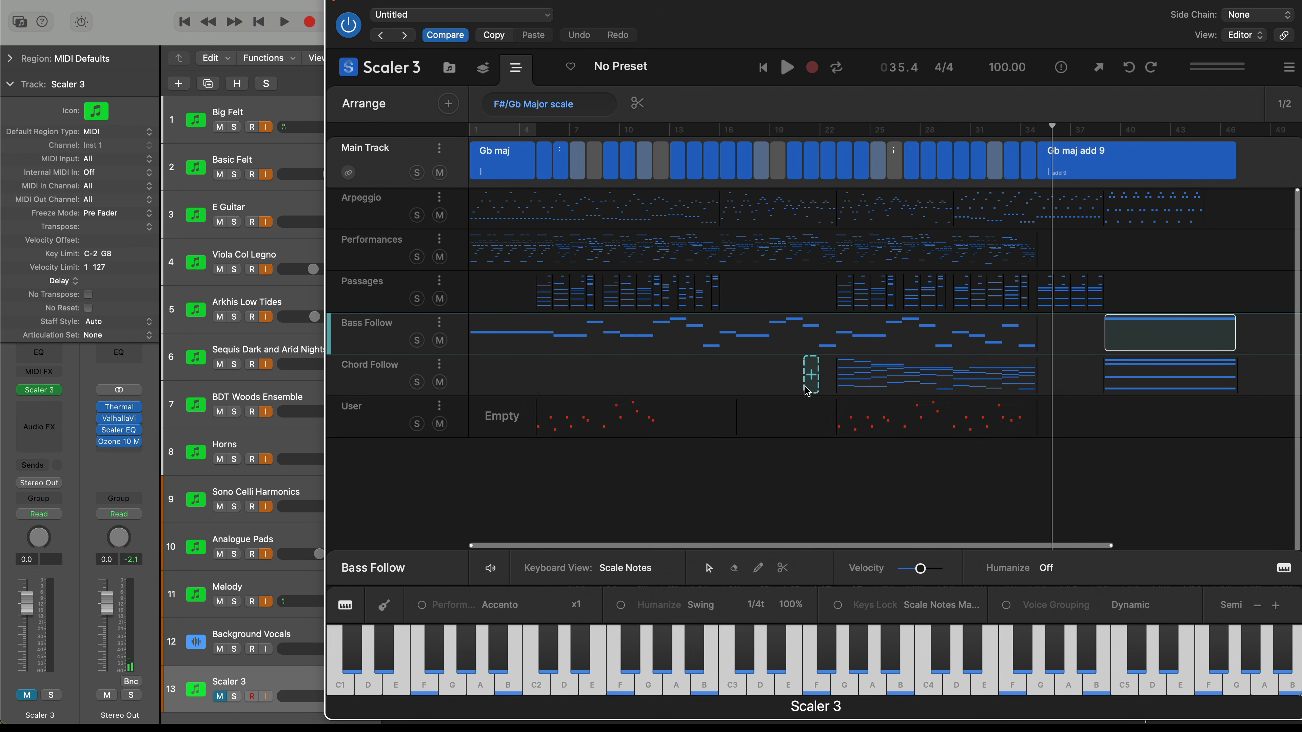
mouse_move(898, 329)
mouse_move(954, 387)
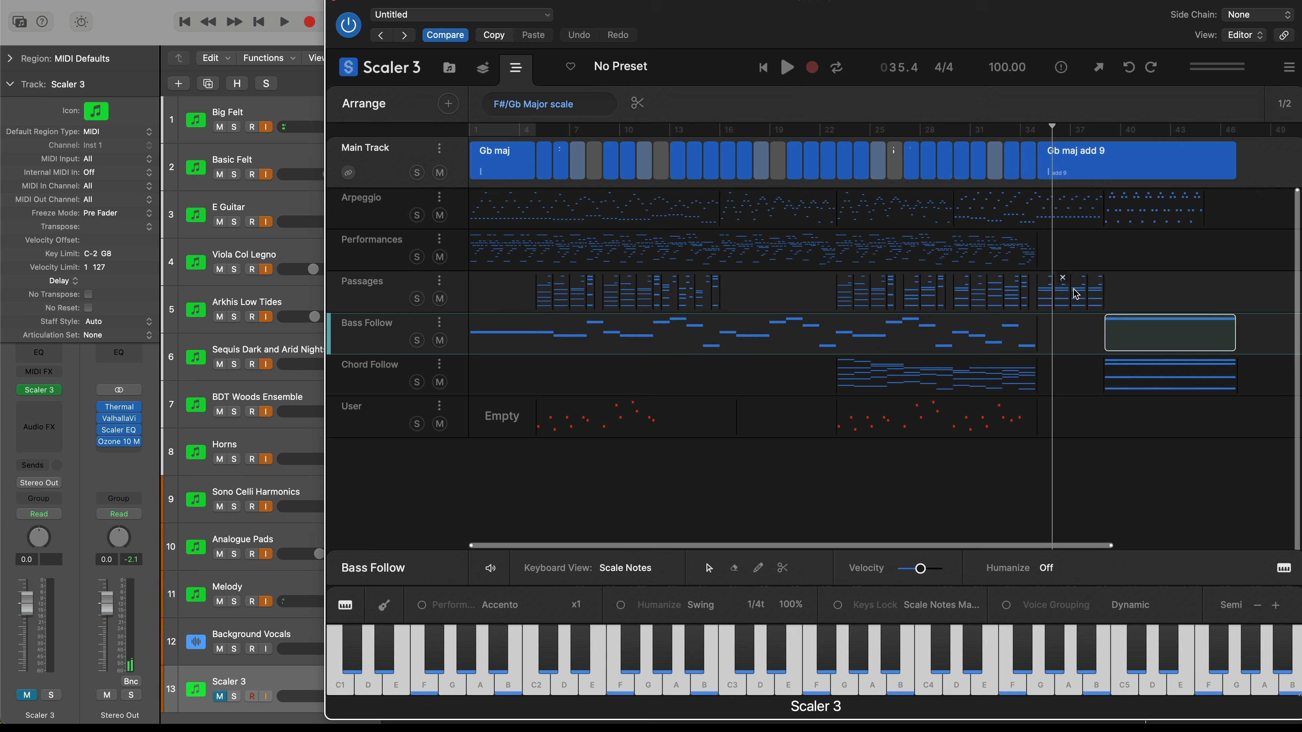
mouse_move(1172, 334)
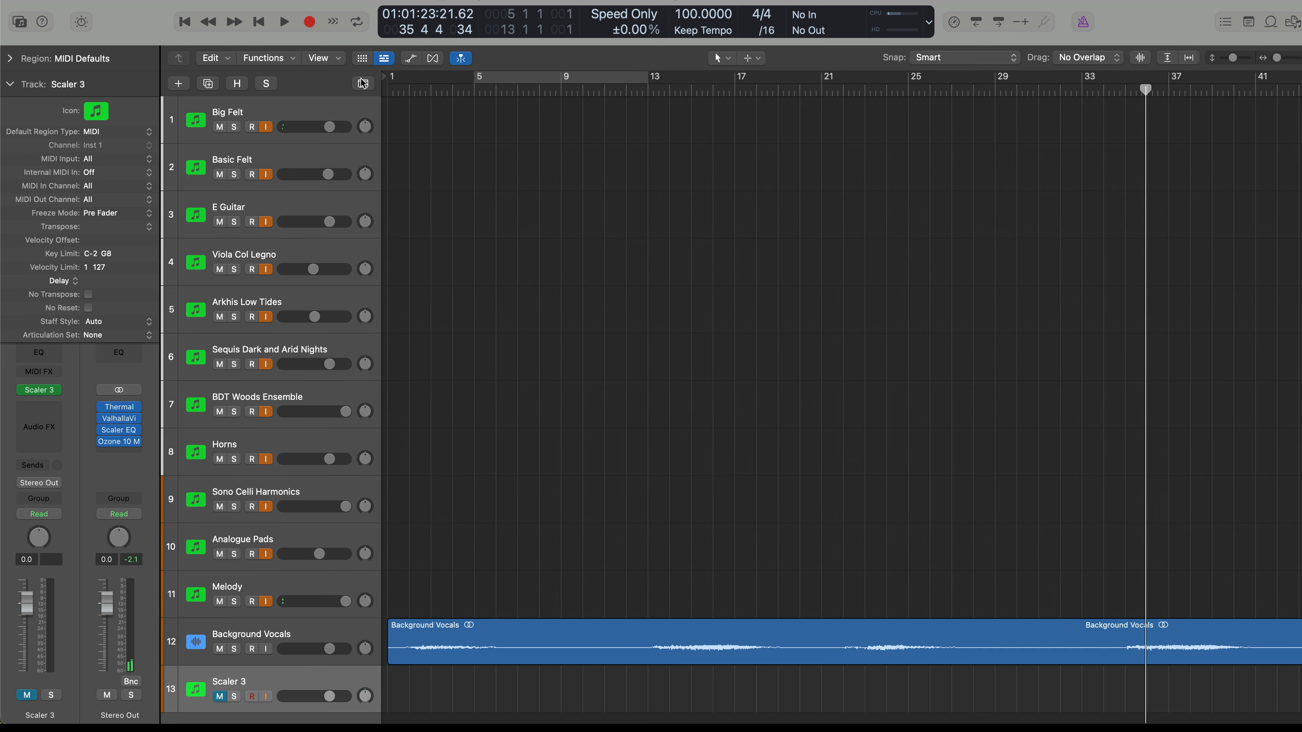
- Show the global tracks and draw a curved tempo rise from 89 at bar 1 to 100 at bar 13
key(g)
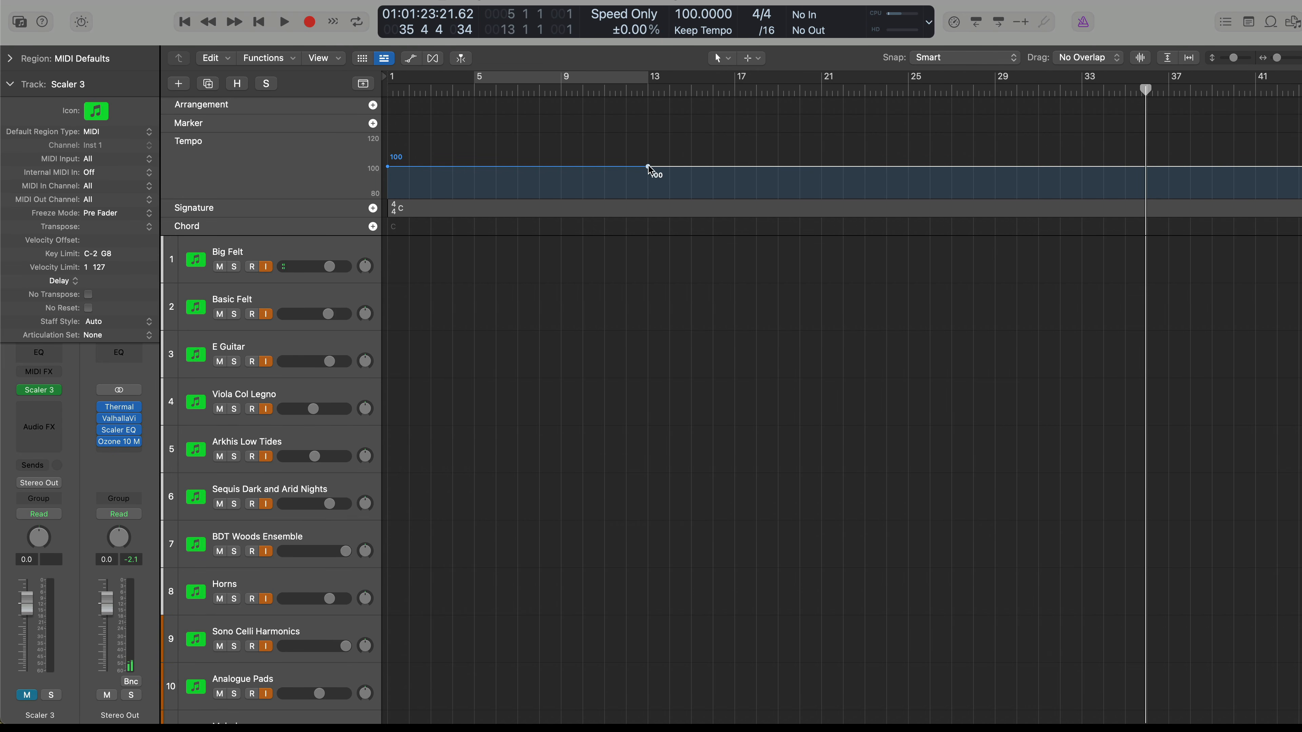
drag(389, 171, 389, 197)
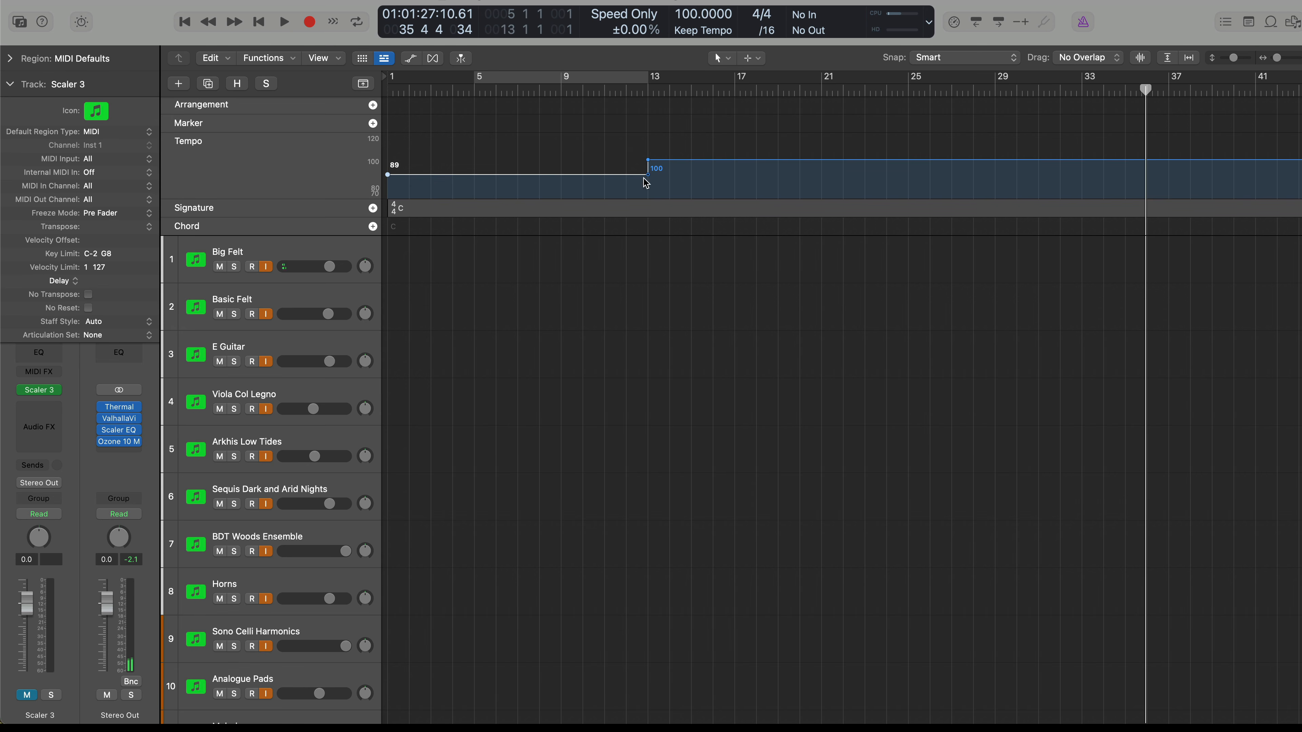
drag(648, 179, 638, 174)
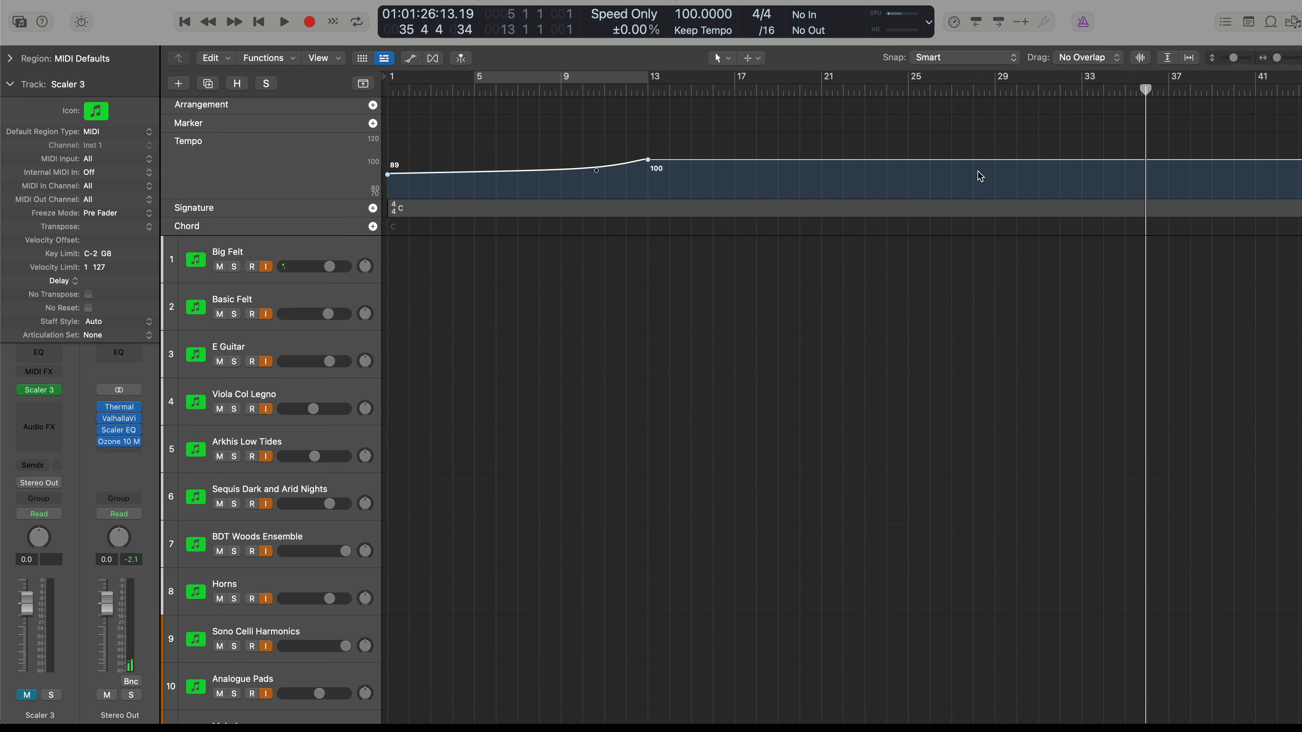
- Add tempo points at bars 35 and 41 and ramp the tempo down from 100 to 79 between them
scroll(979, 174, right, 1)
scroll(978, 171, right, 3)
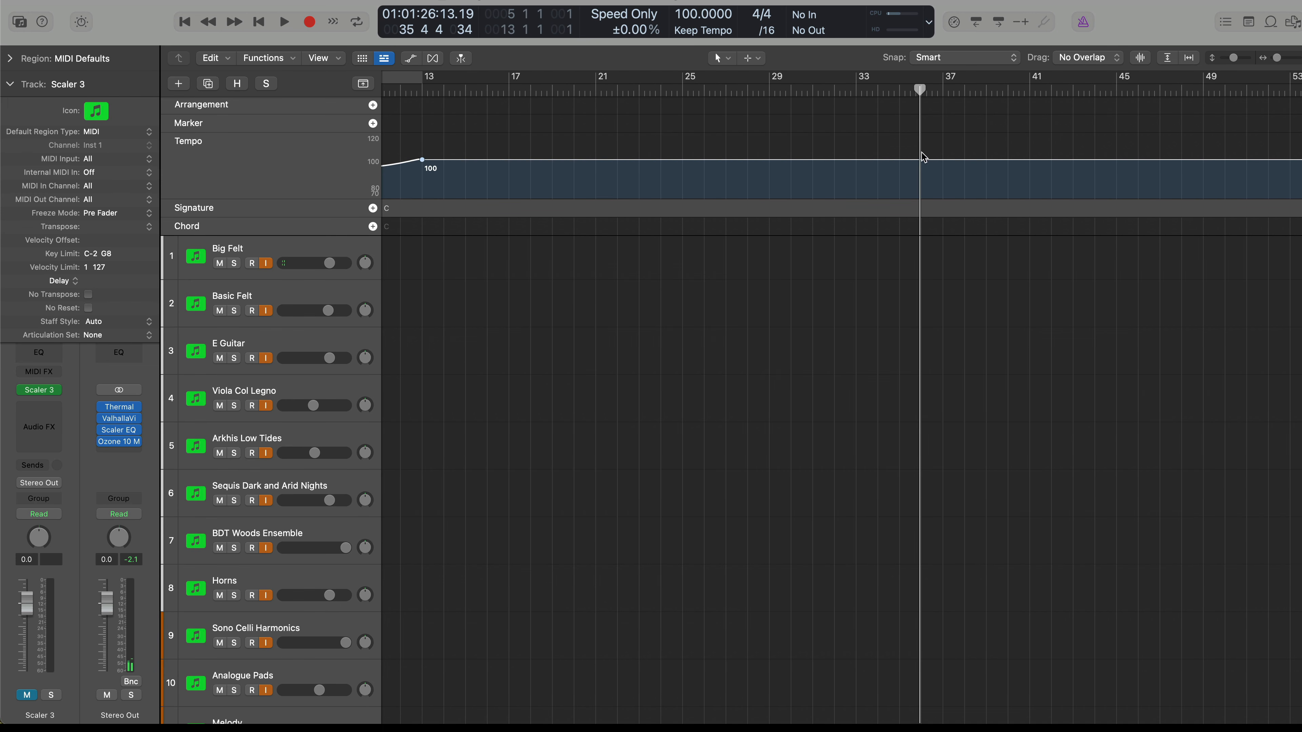
click(899, 159)
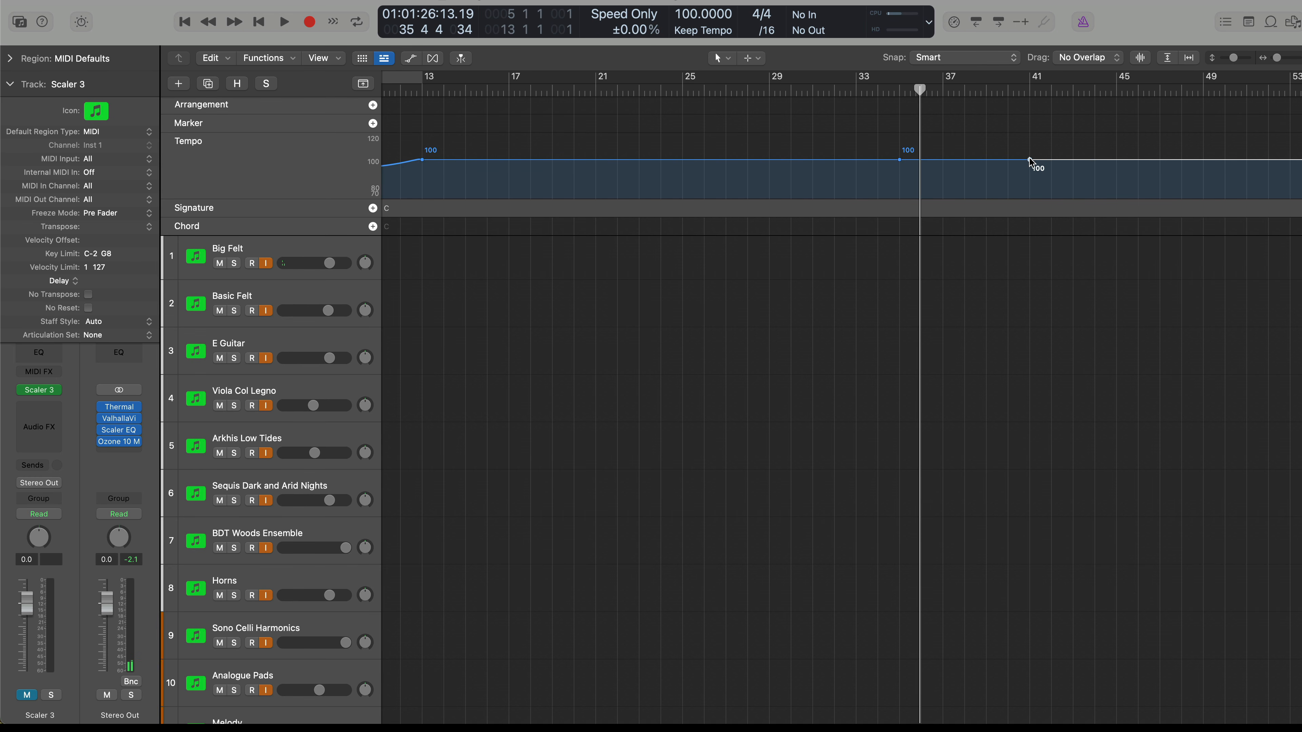
click(1032, 162)
drag(1031, 162, 969, 167)
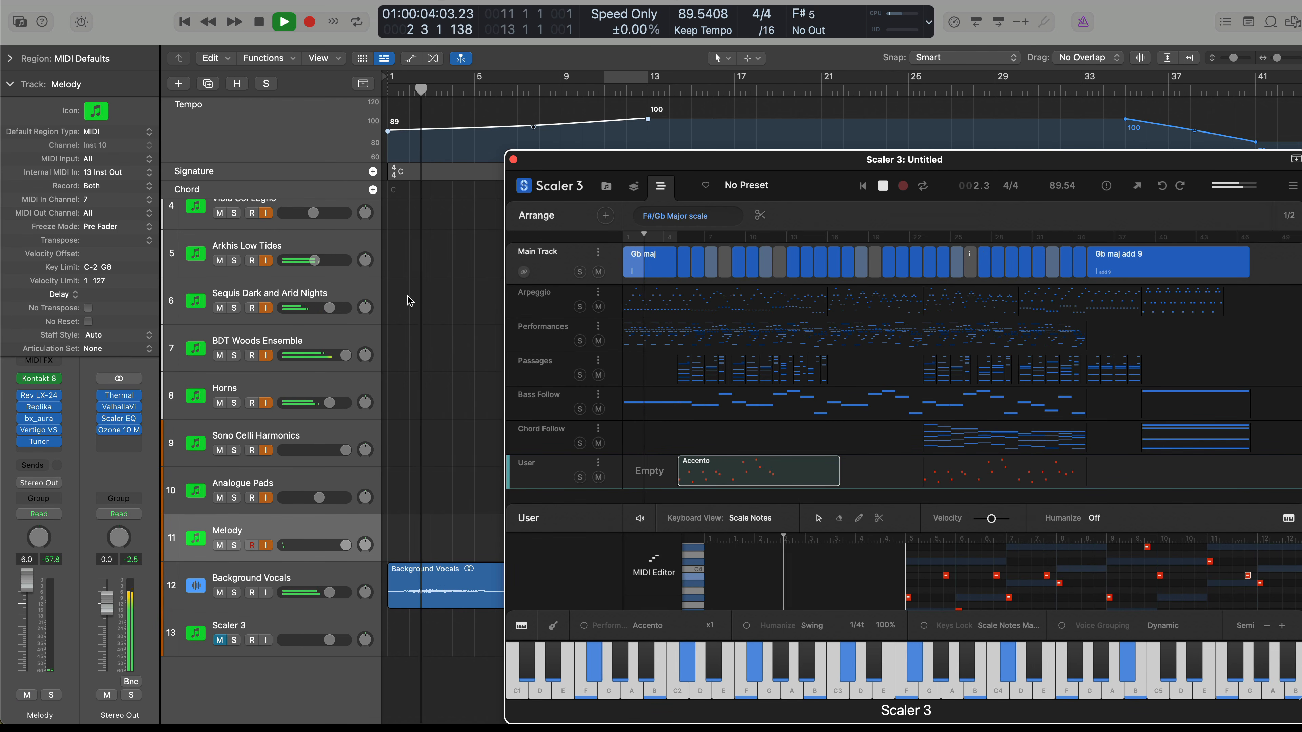
- Hide the Signature and Chord global tracks and bring the Basic Felt through Background Vocals tracks into view
right_click(311, 172)
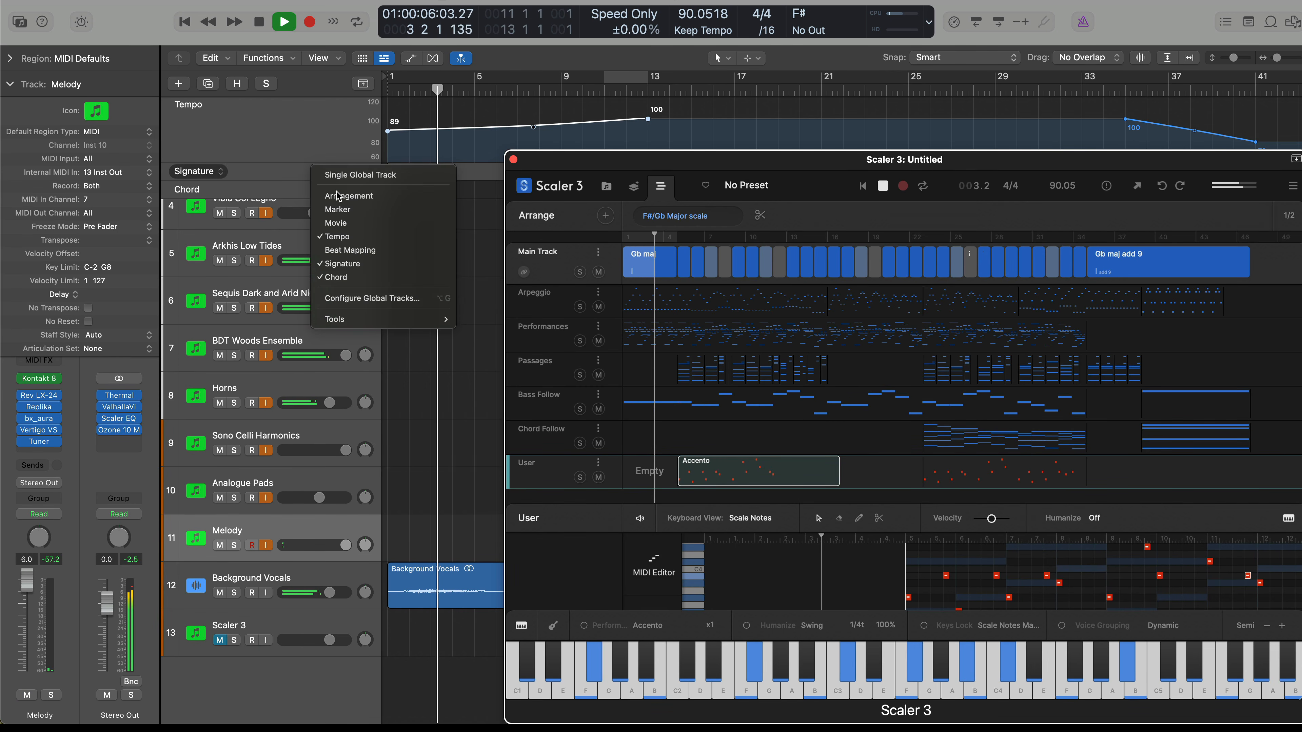
click(342, 263)
right_click(324, 174)
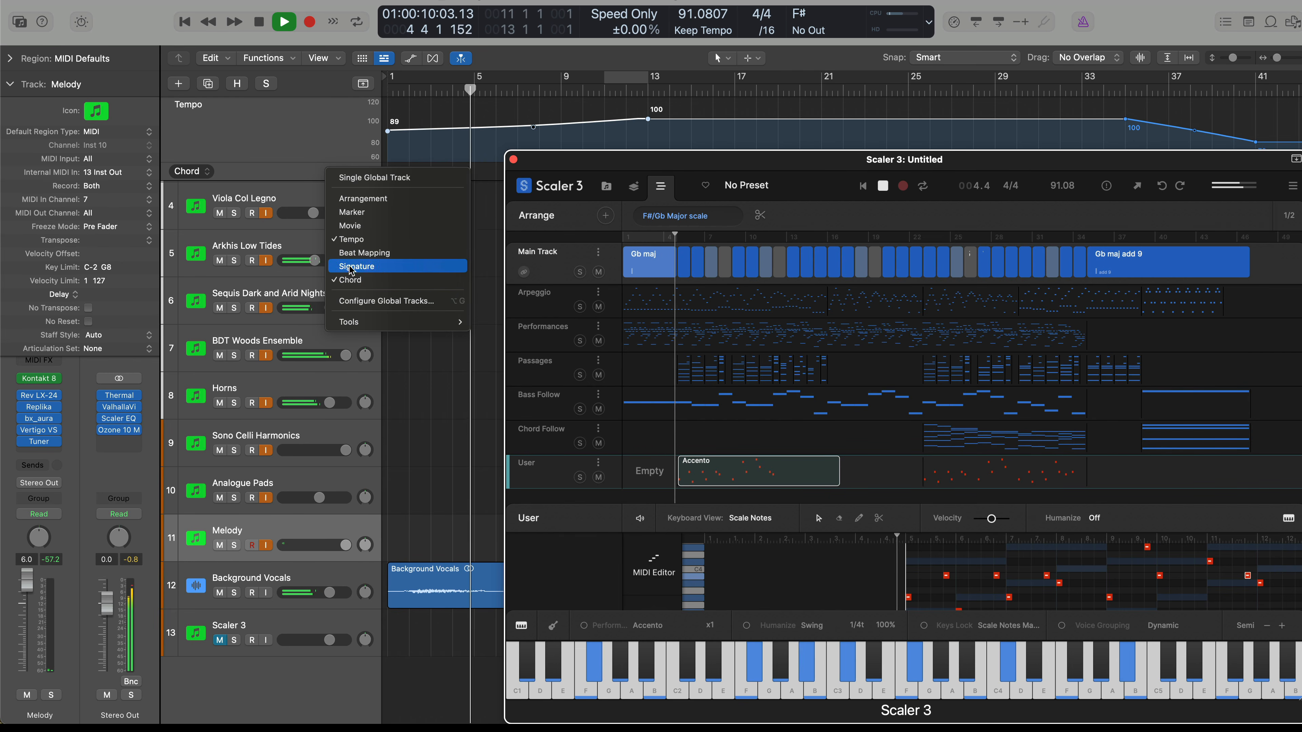
click(359, 270)
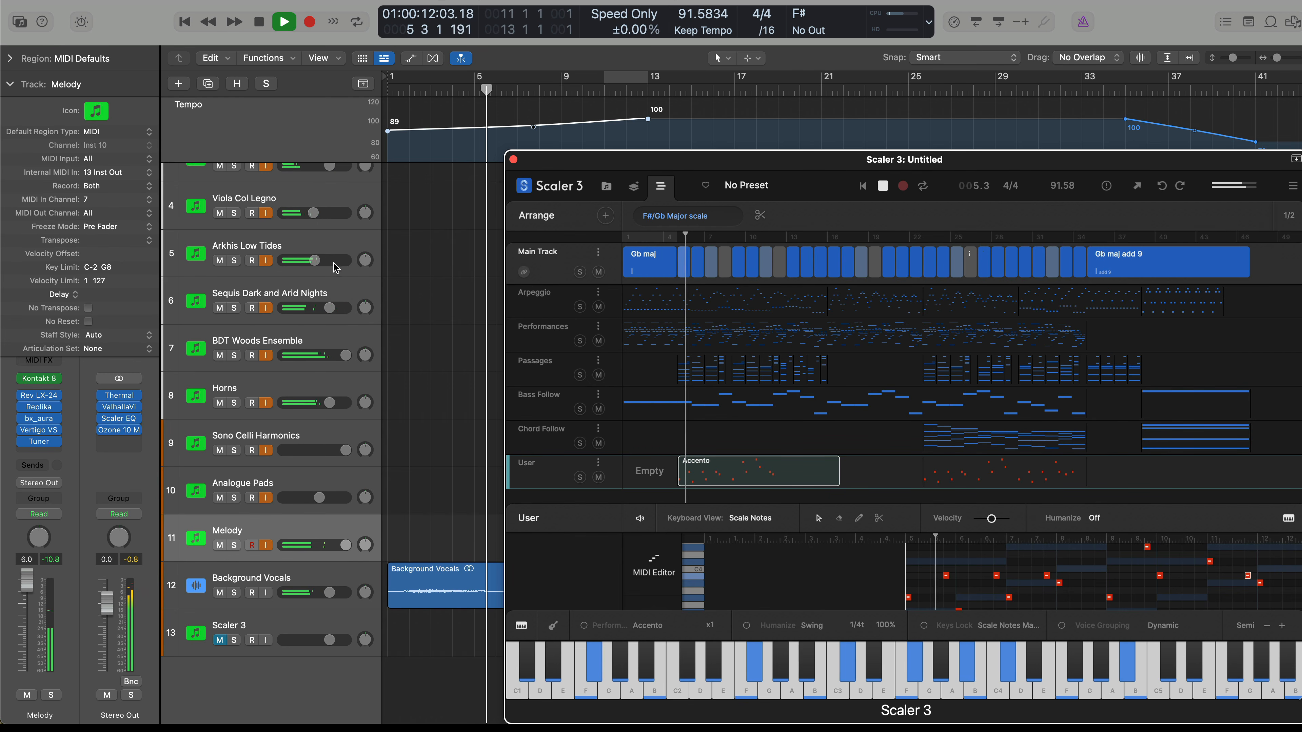
scroll(338, 264, up, 3)
scroll(334, 268, up, 1)
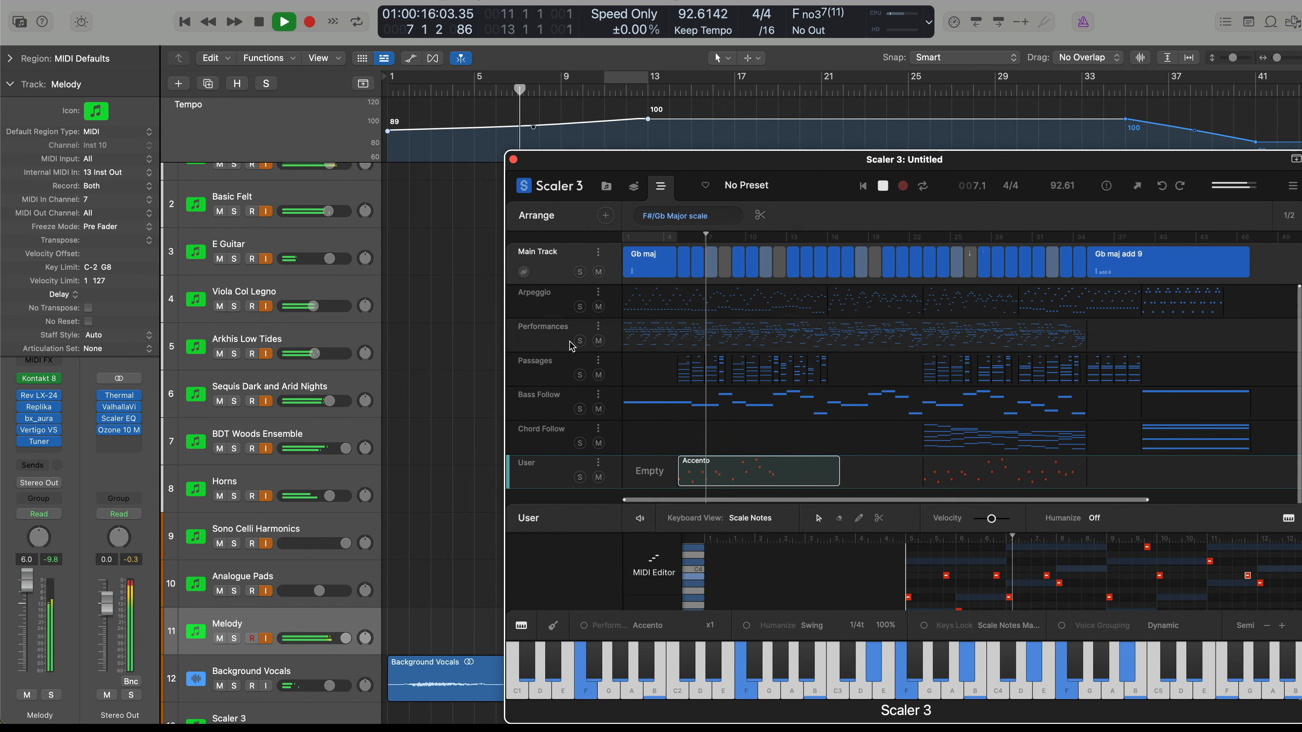
- Collapse the User track's MIDI editor, then move and enlarge the Scaler 3 window to show the whole arrangement during playback
mouse_move(877, 477)
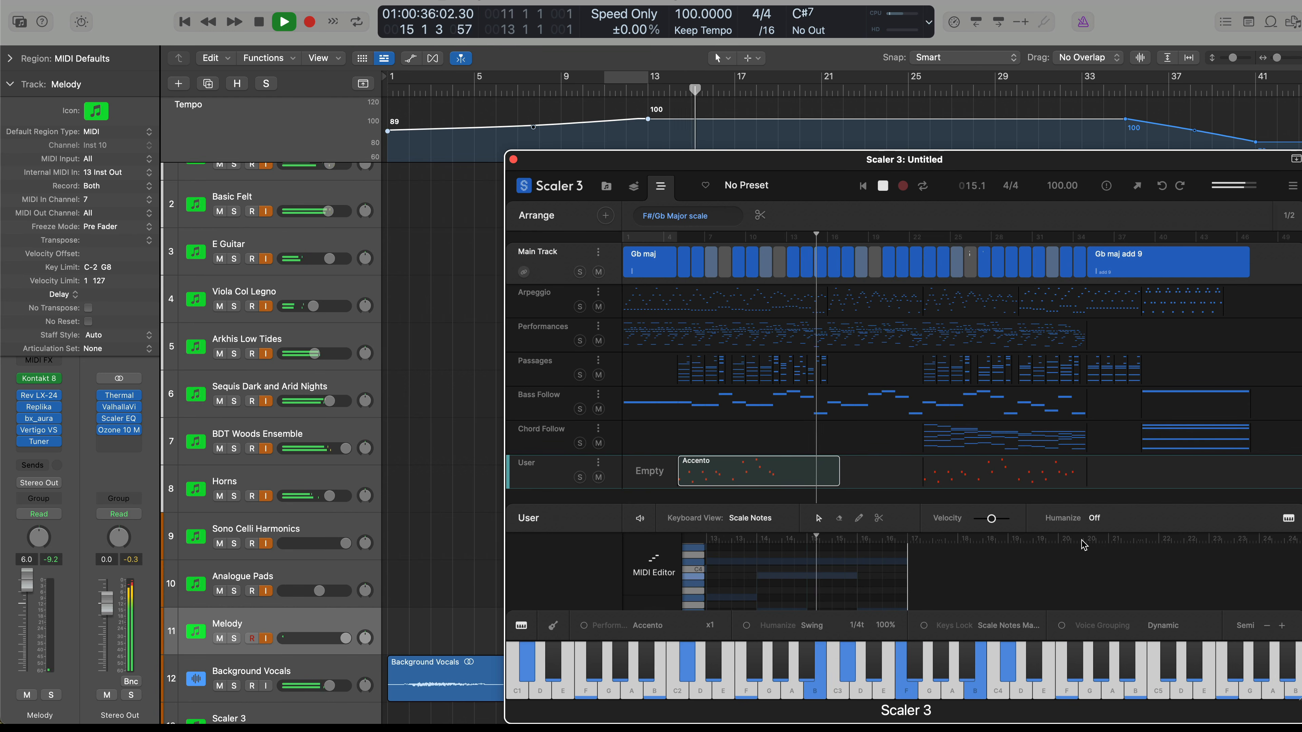
key(super+w)
key(v)
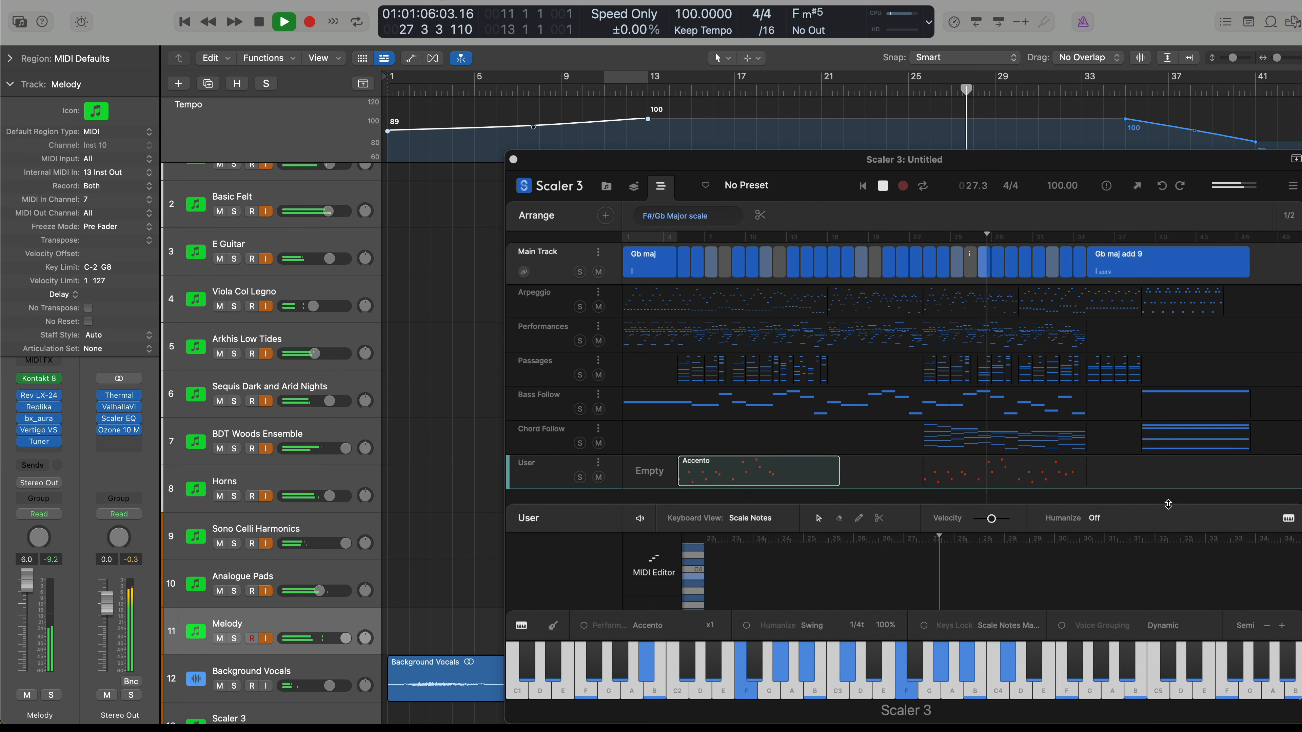
drag(1166, 506, 1173, 596)
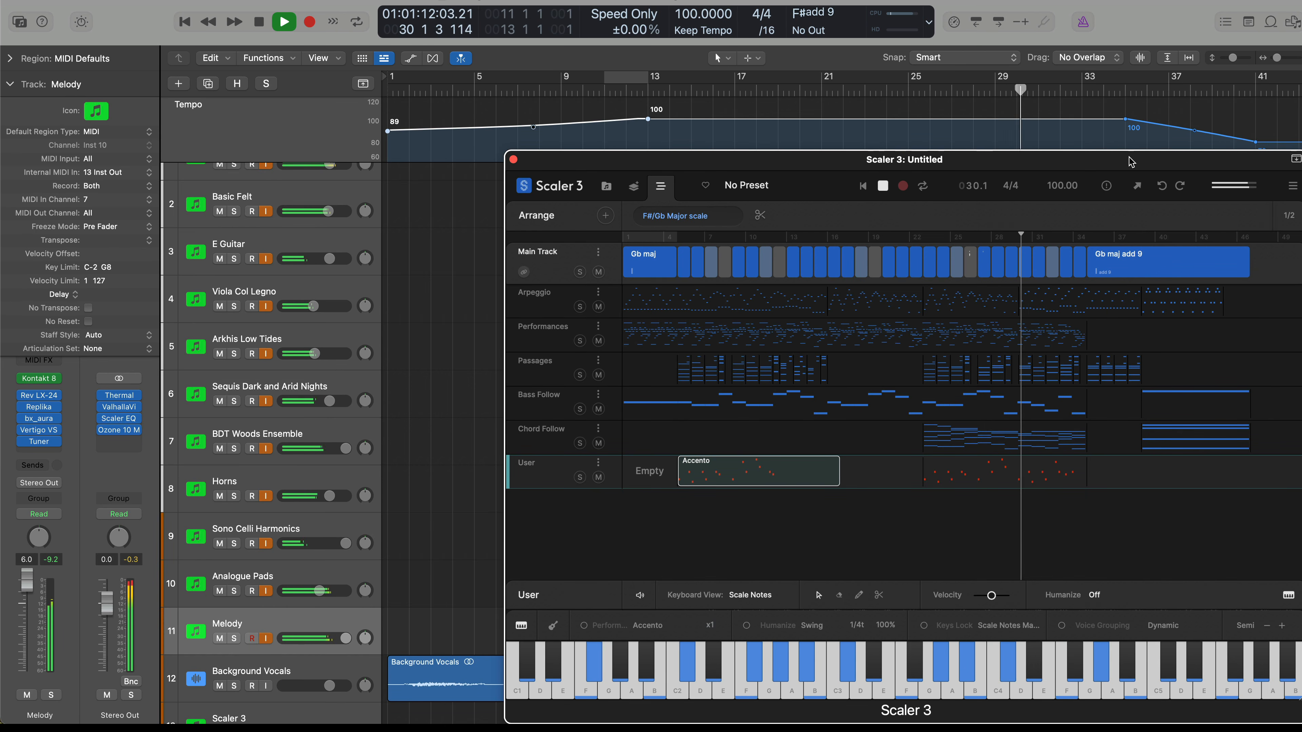
drag(1131, 161, 1005, 57)
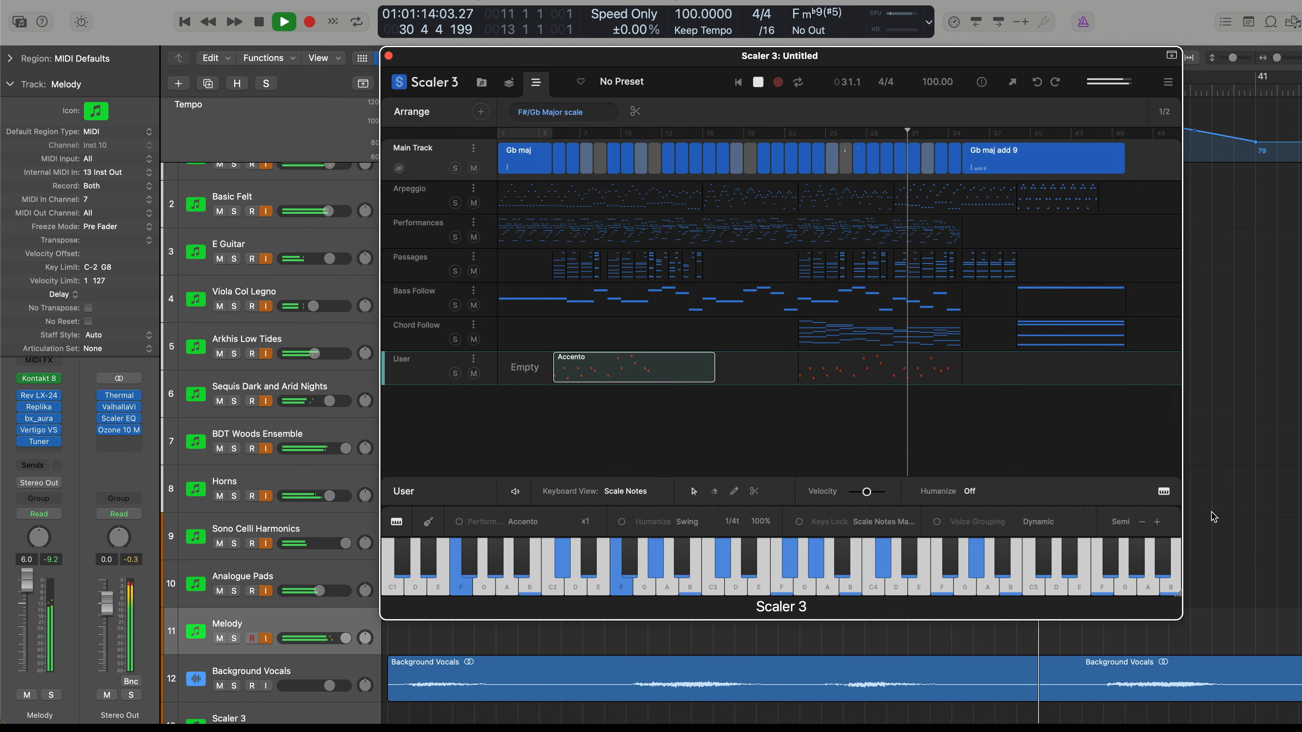
drag(1178, 598, 1268, 687)
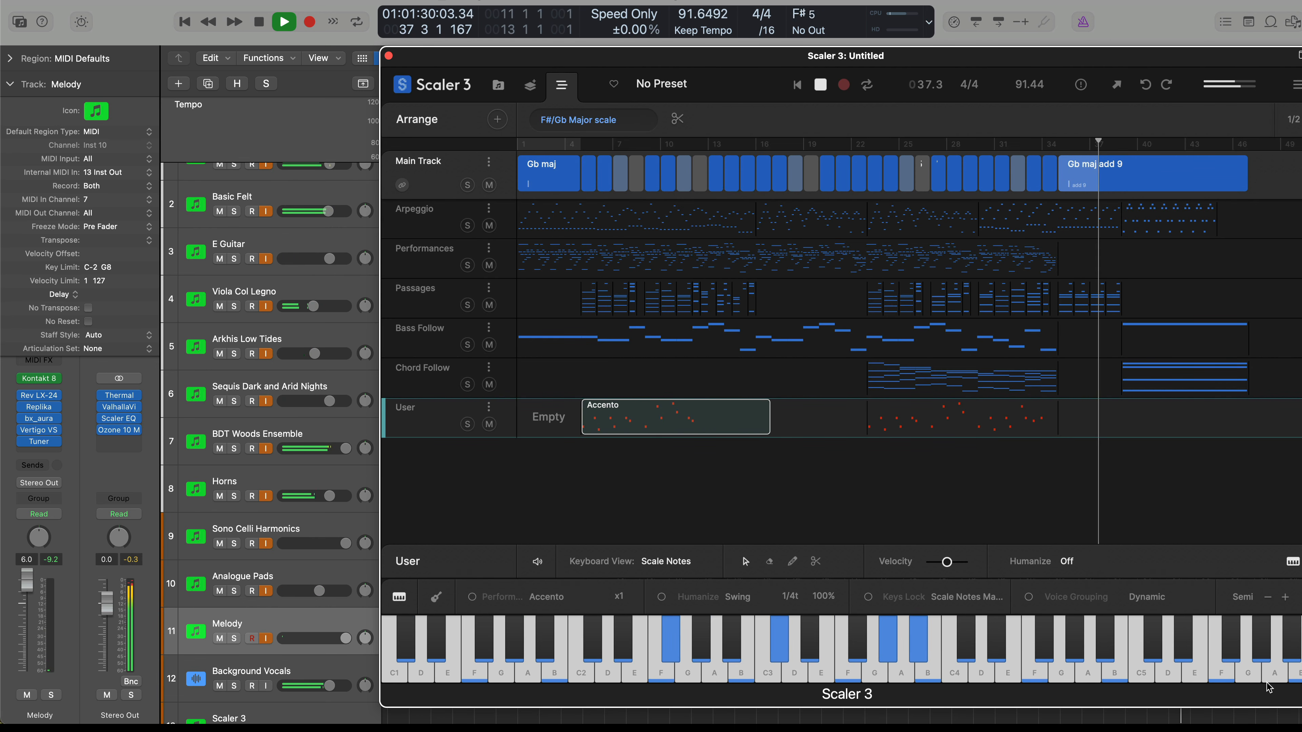
- Check the closing tempo ramp and the final arrangement clips during playback up to bar 47
key(v)
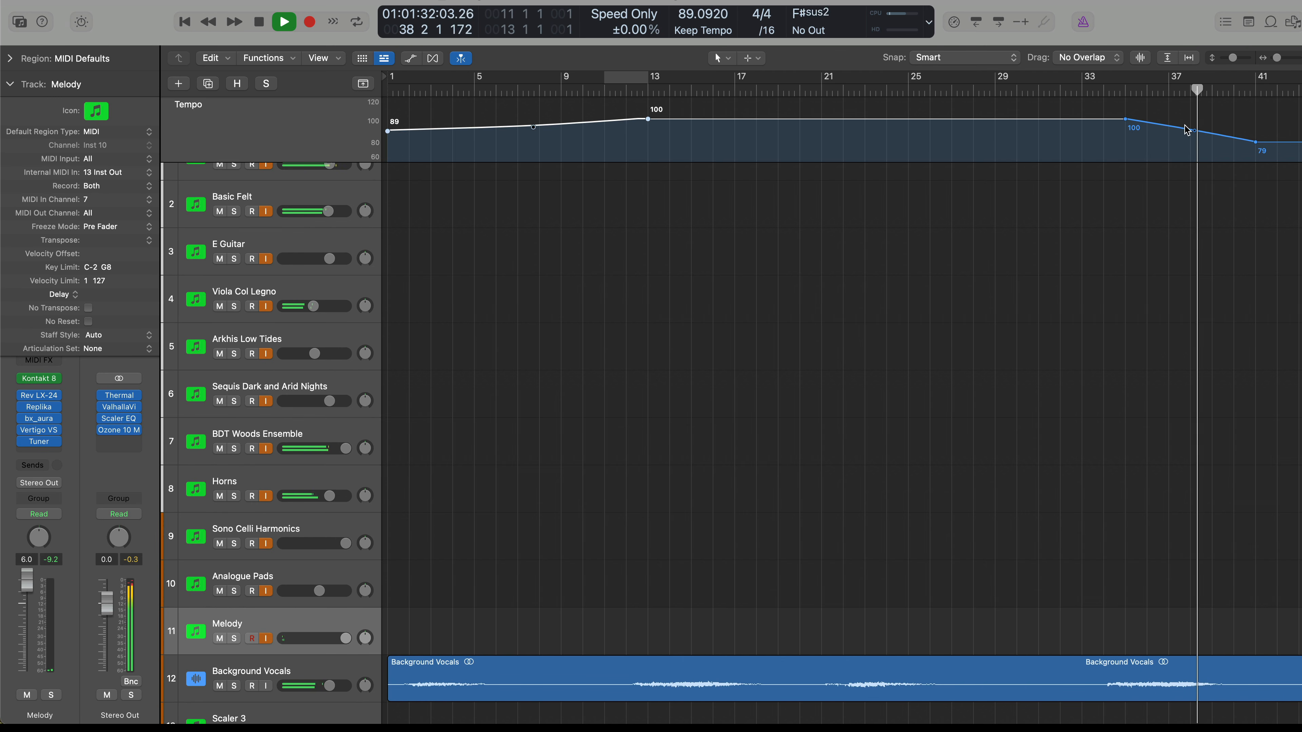
key(v)
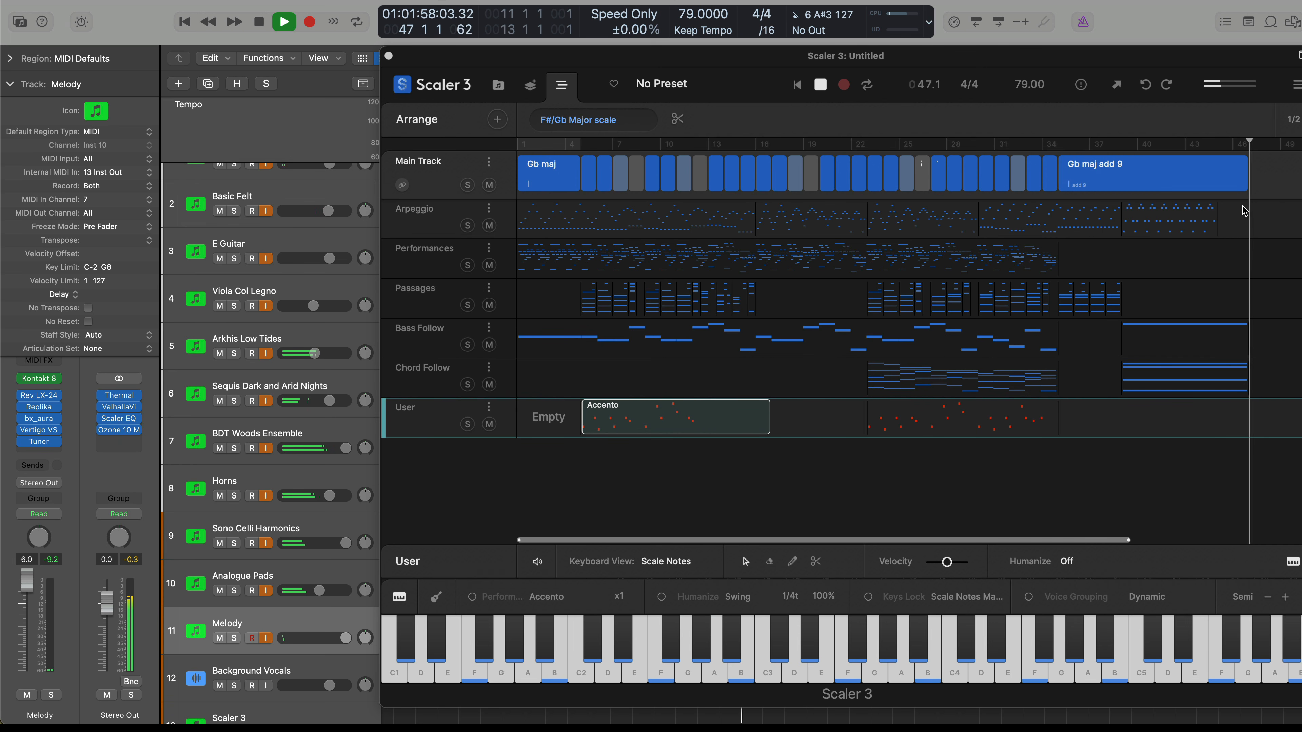
key(super+w)
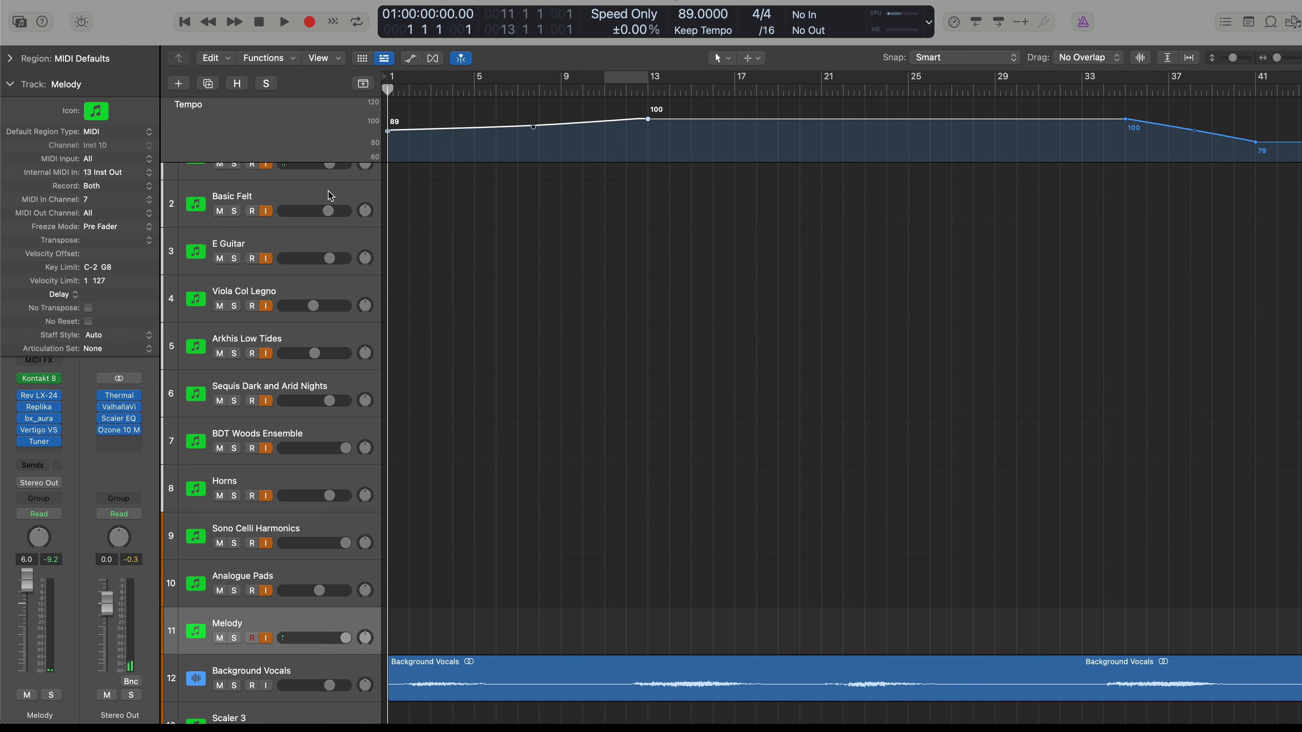
- Show track automation, open the Basic Felt track's Kontakt 8 instrument and set that track's automation mode to Latch
click(328, 195)
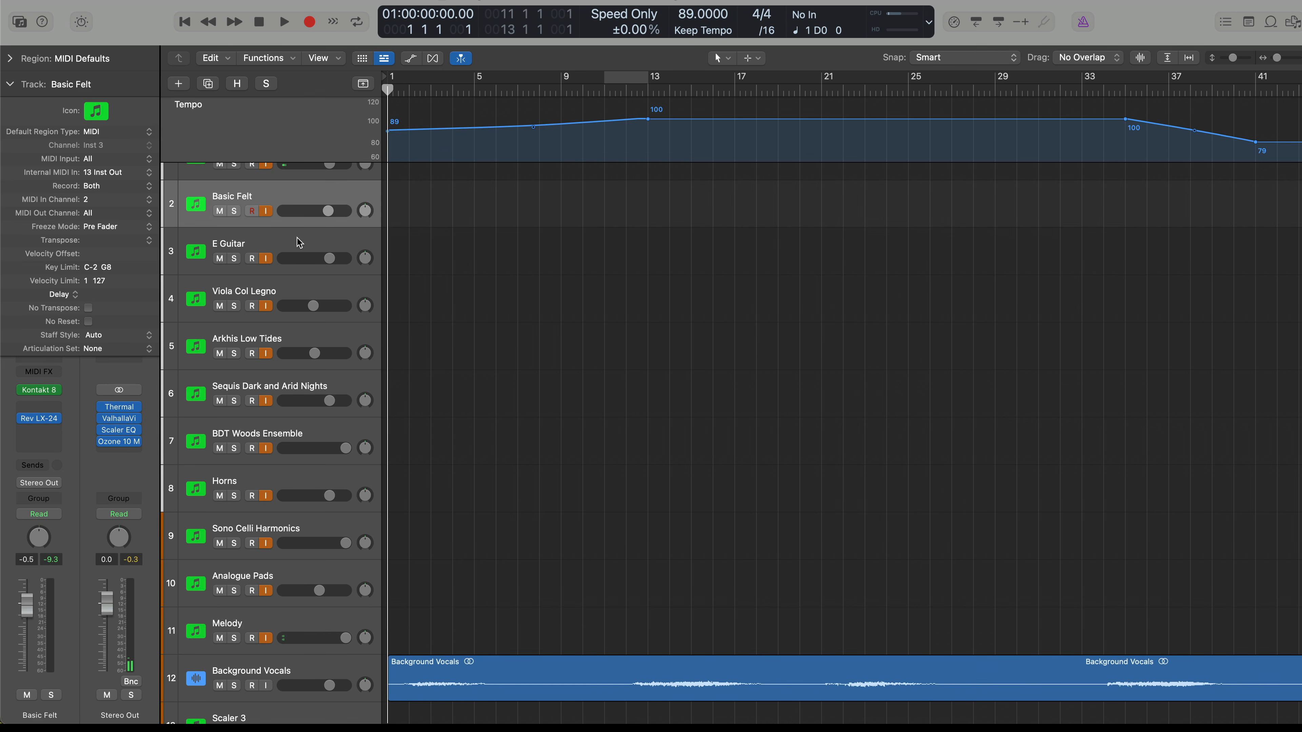
scroll(290, 328, up, 2)
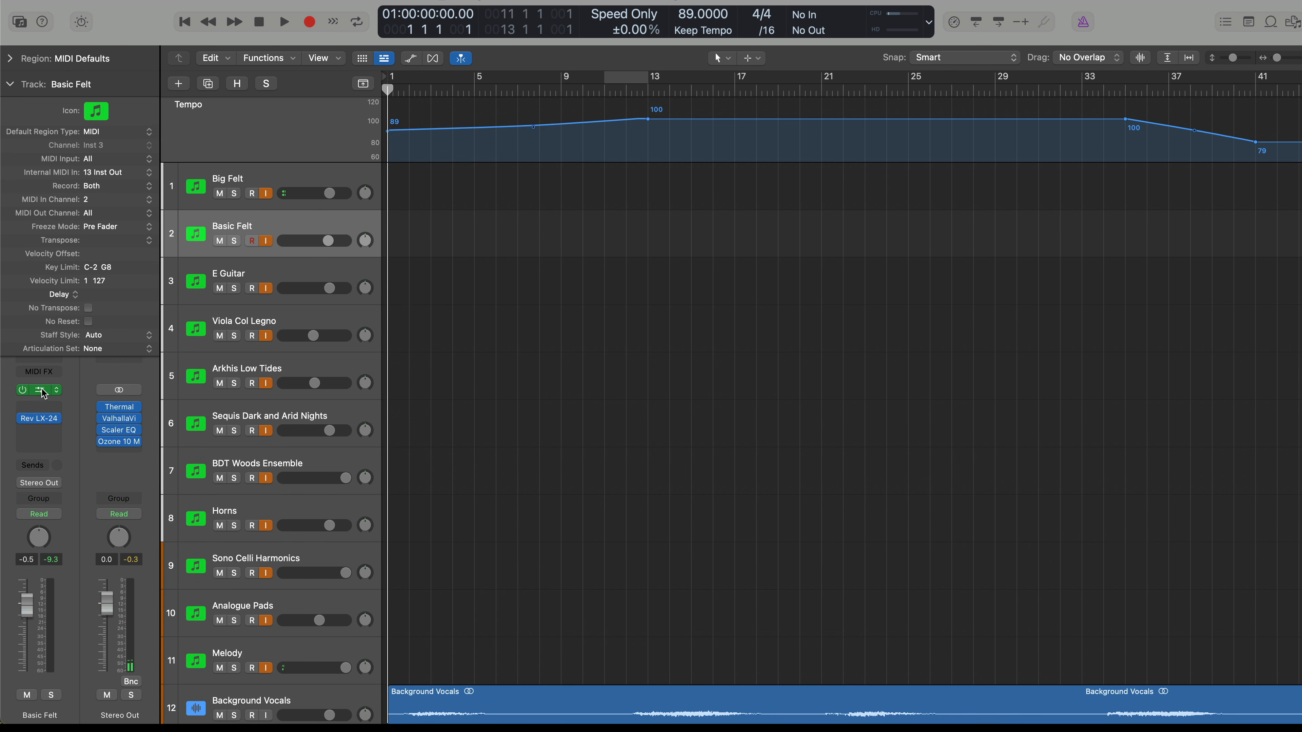
key(a)
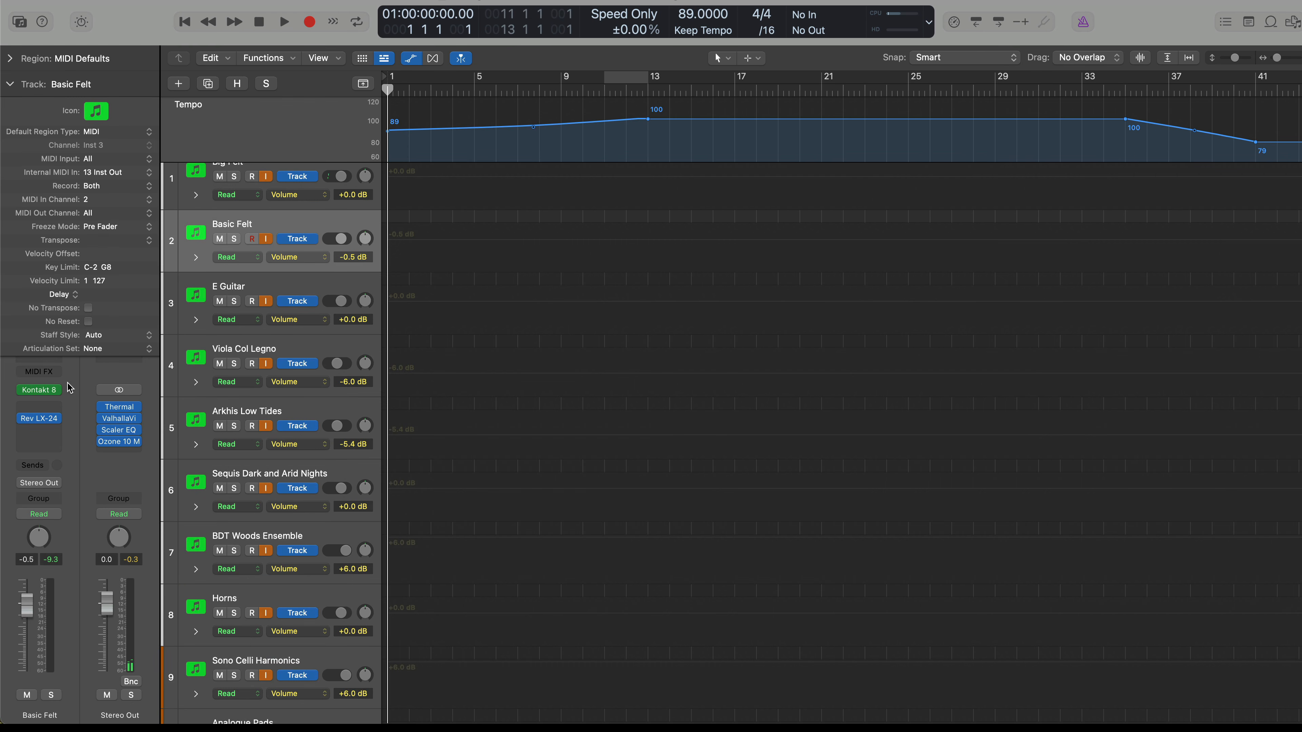
key(v)
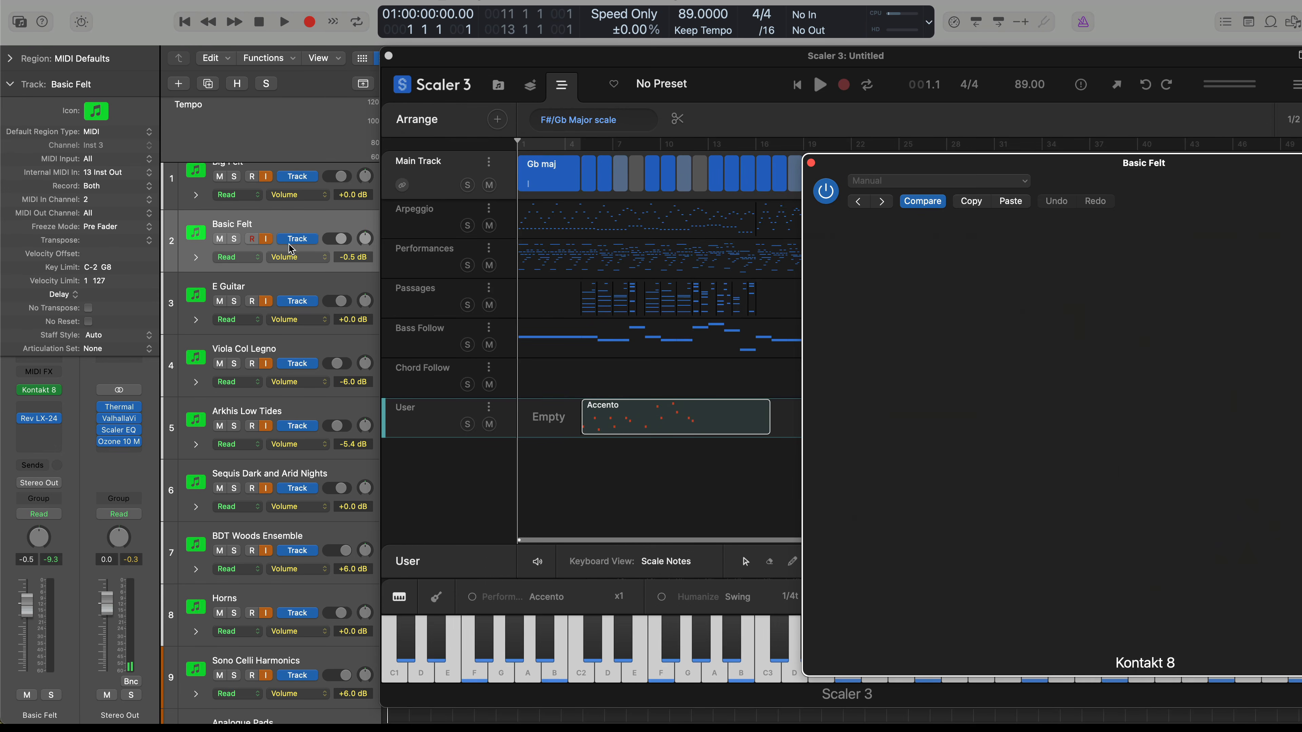
click(240, 257)
click(241, 281)
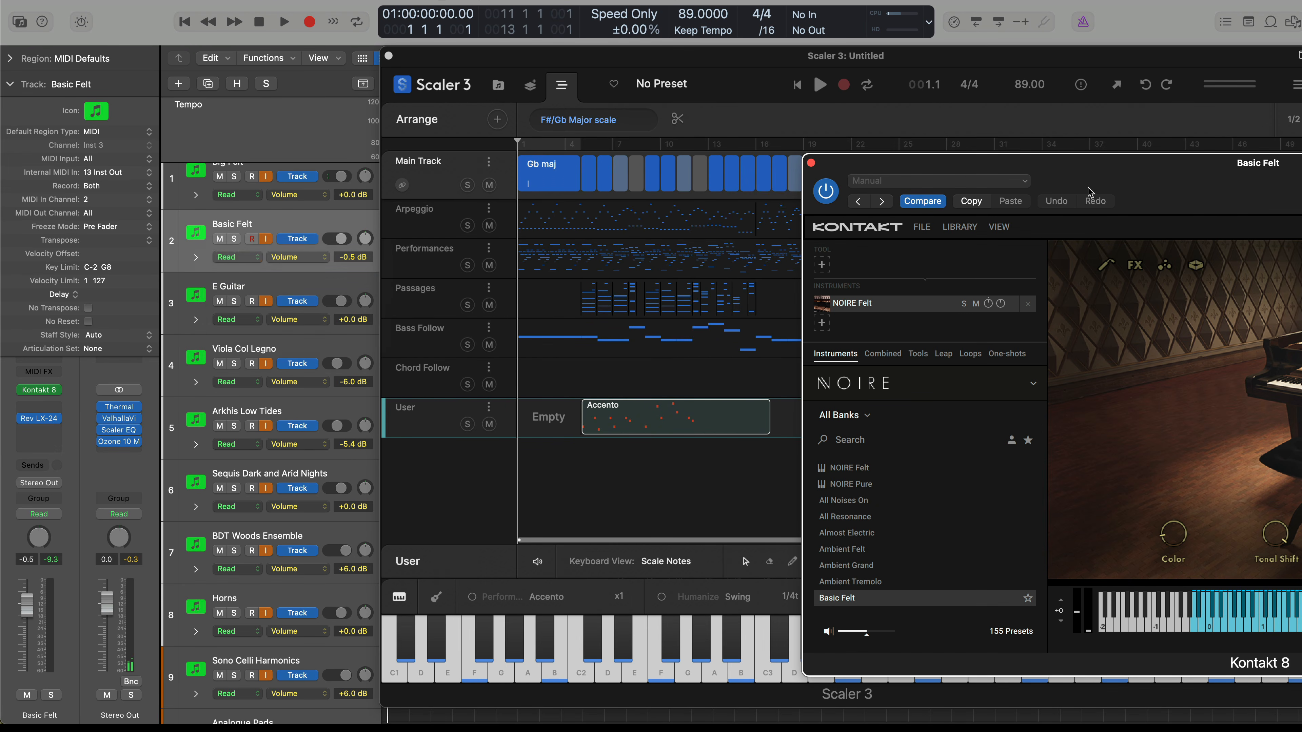
drag(1134, 175, 738, 222)
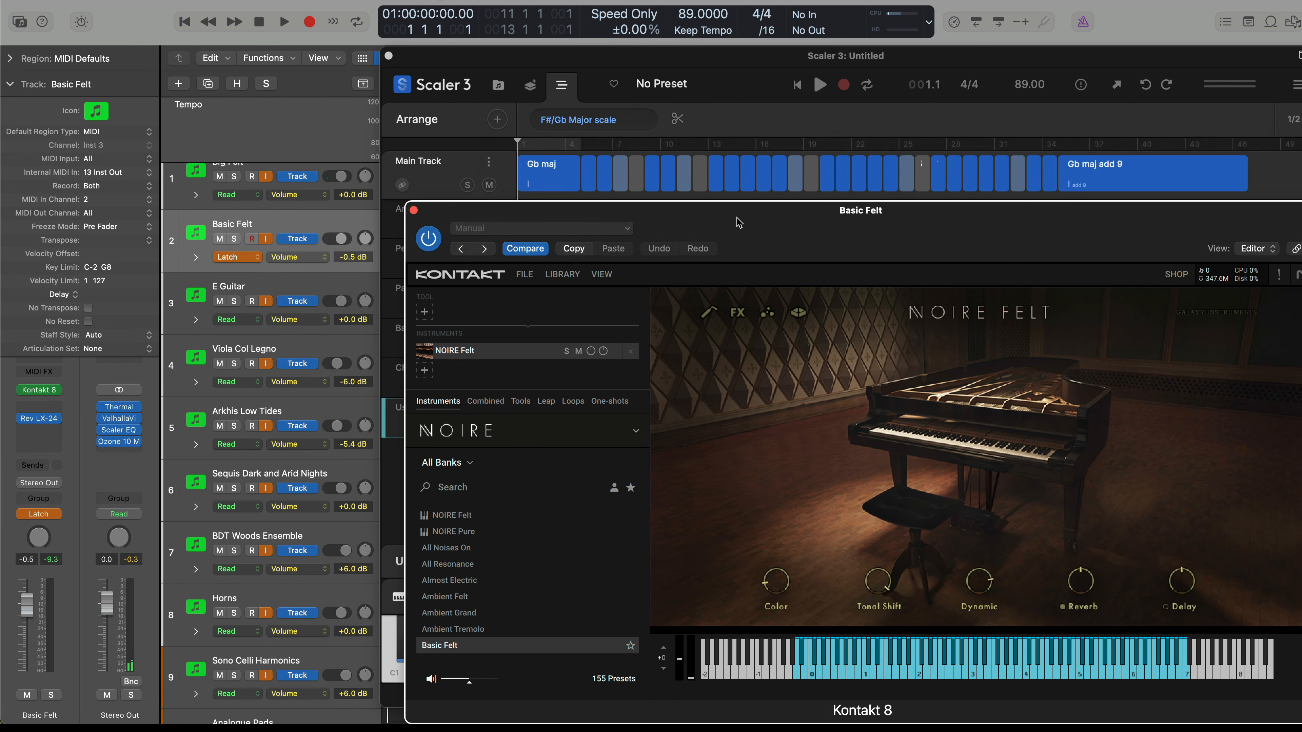
- Play from bar 10 and record Basic Felt's Color knob rising to 70% around bars 16 to 17
click(663, 152)
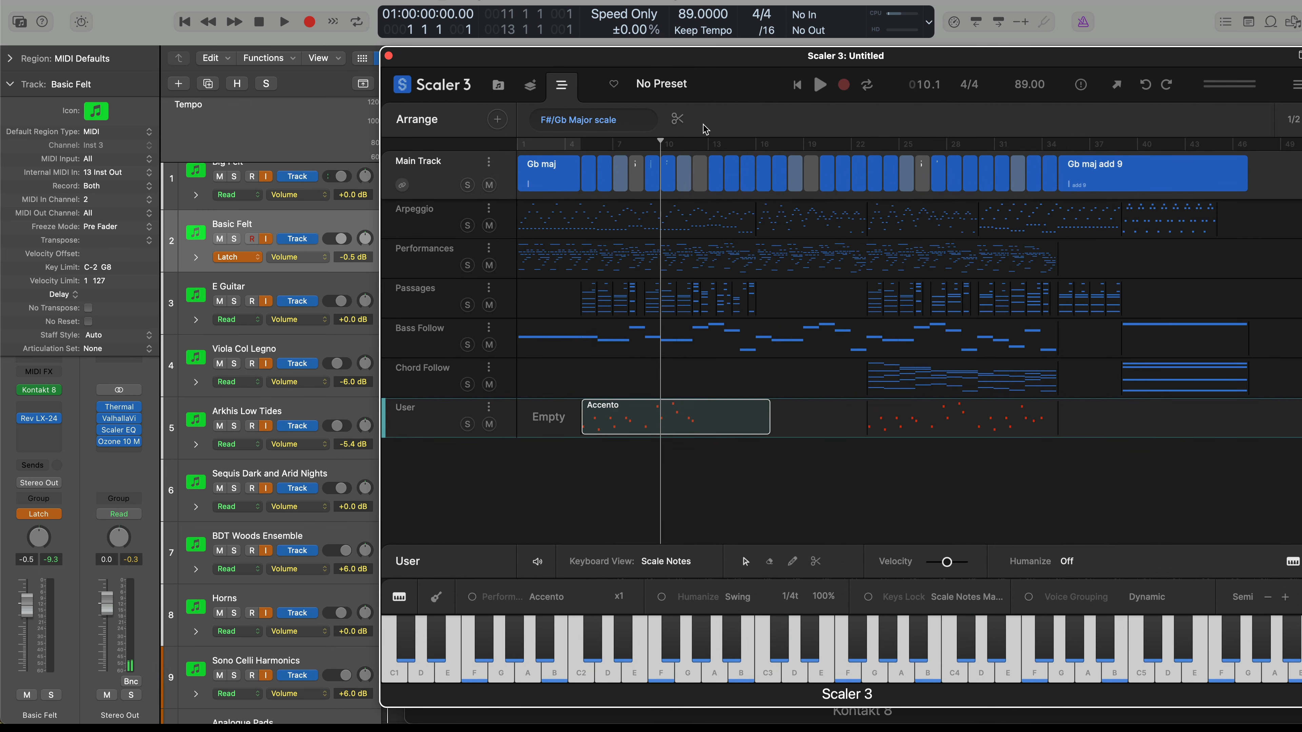
key(v)
key(space)
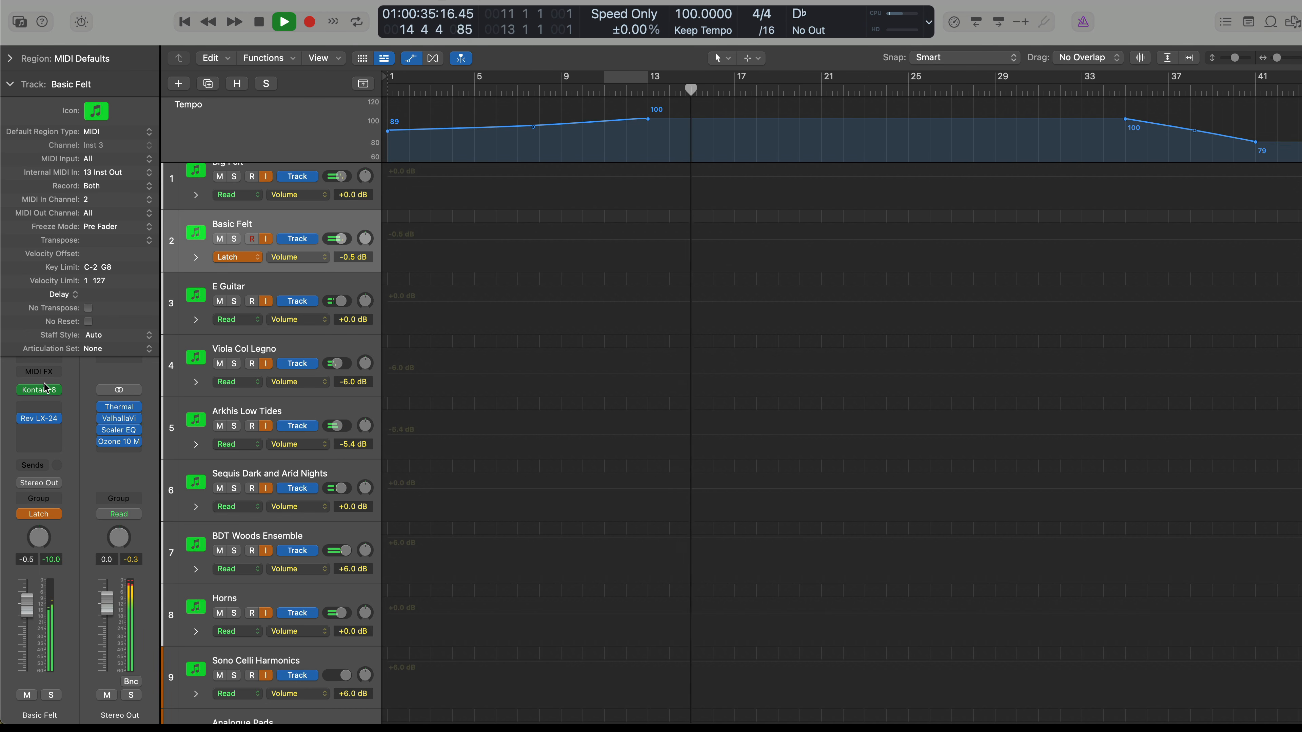
key(v)
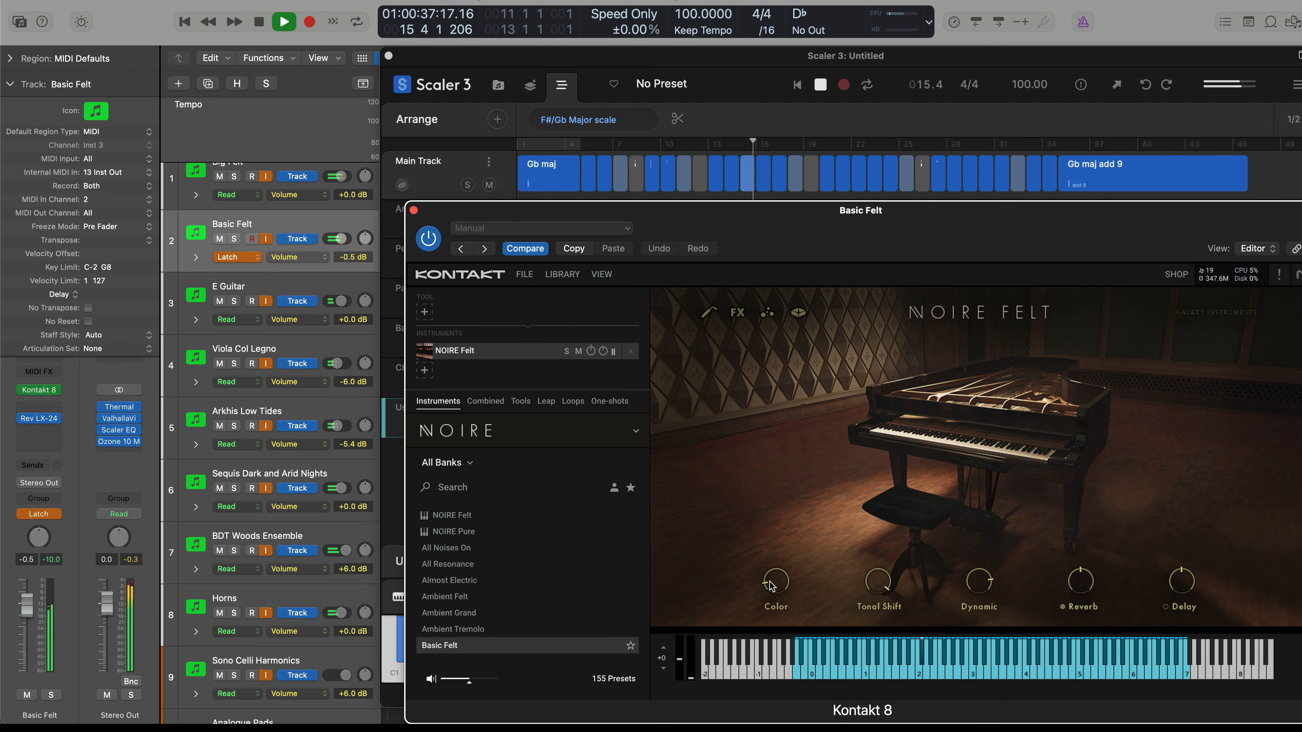
drag(765, 535, 777, 488)
key(v)
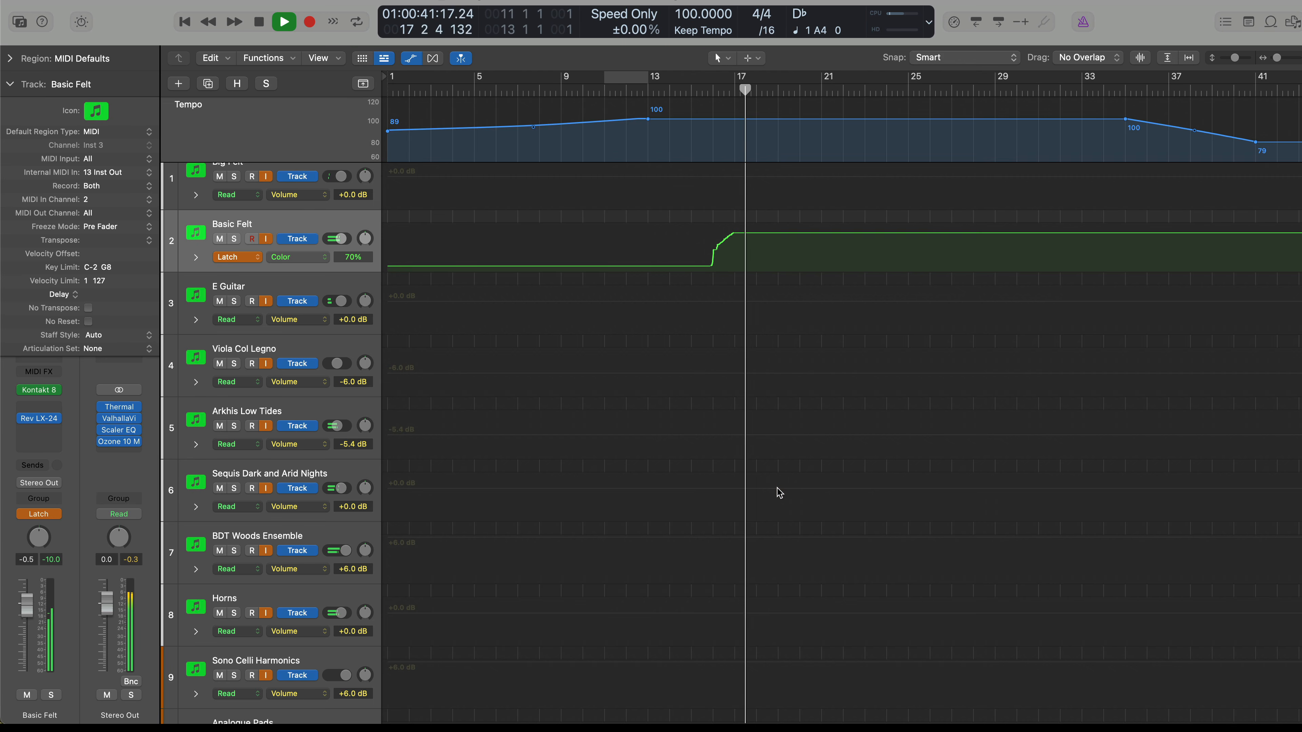
- Record Tonal Shift and further Color movements on Basic Felt, stopping playback around bar 32
key(v)
drag(876, 589, 875, 629)
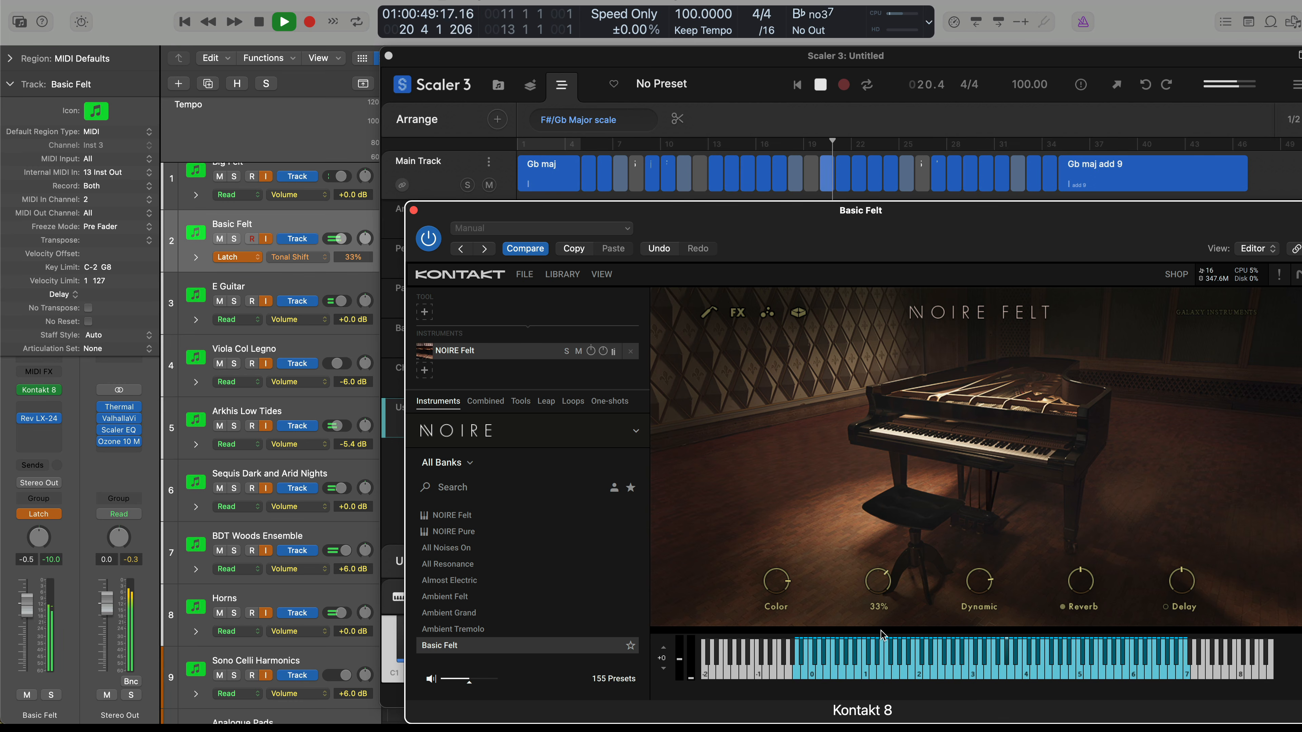
drag(882, 635, 881, 629)
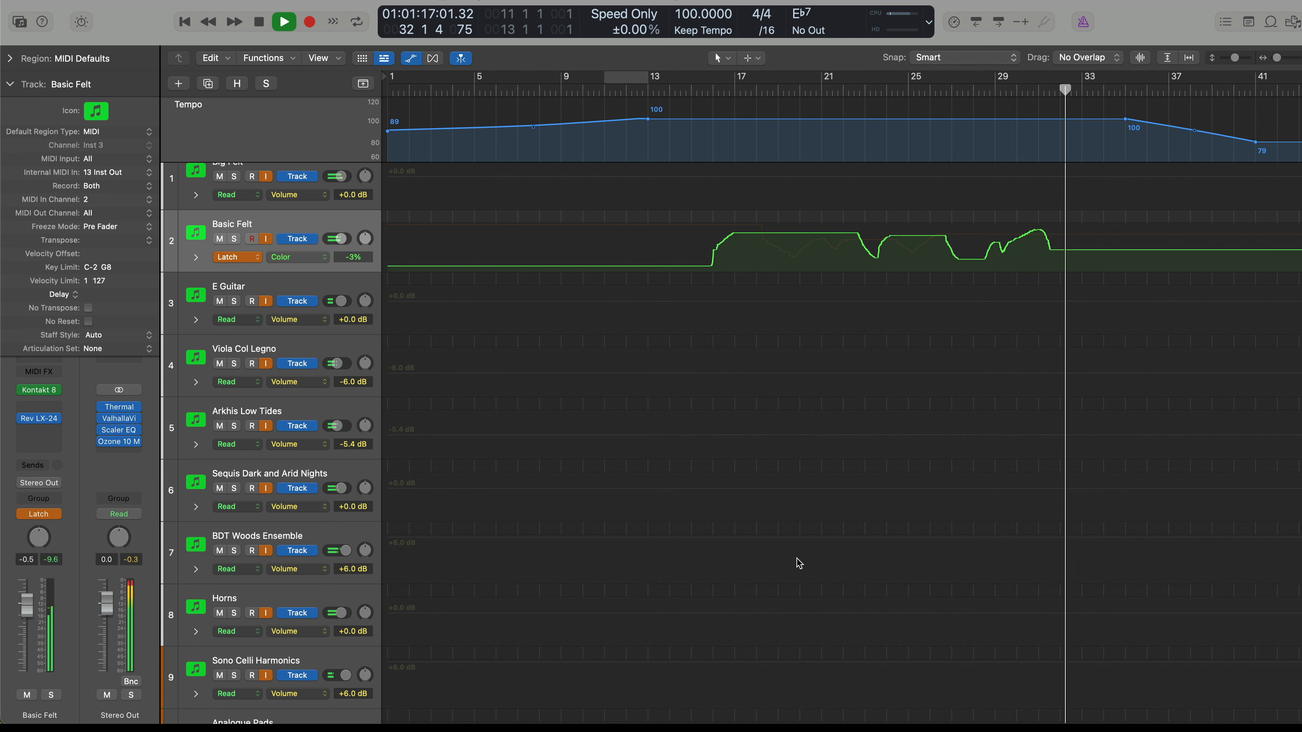
key(space)
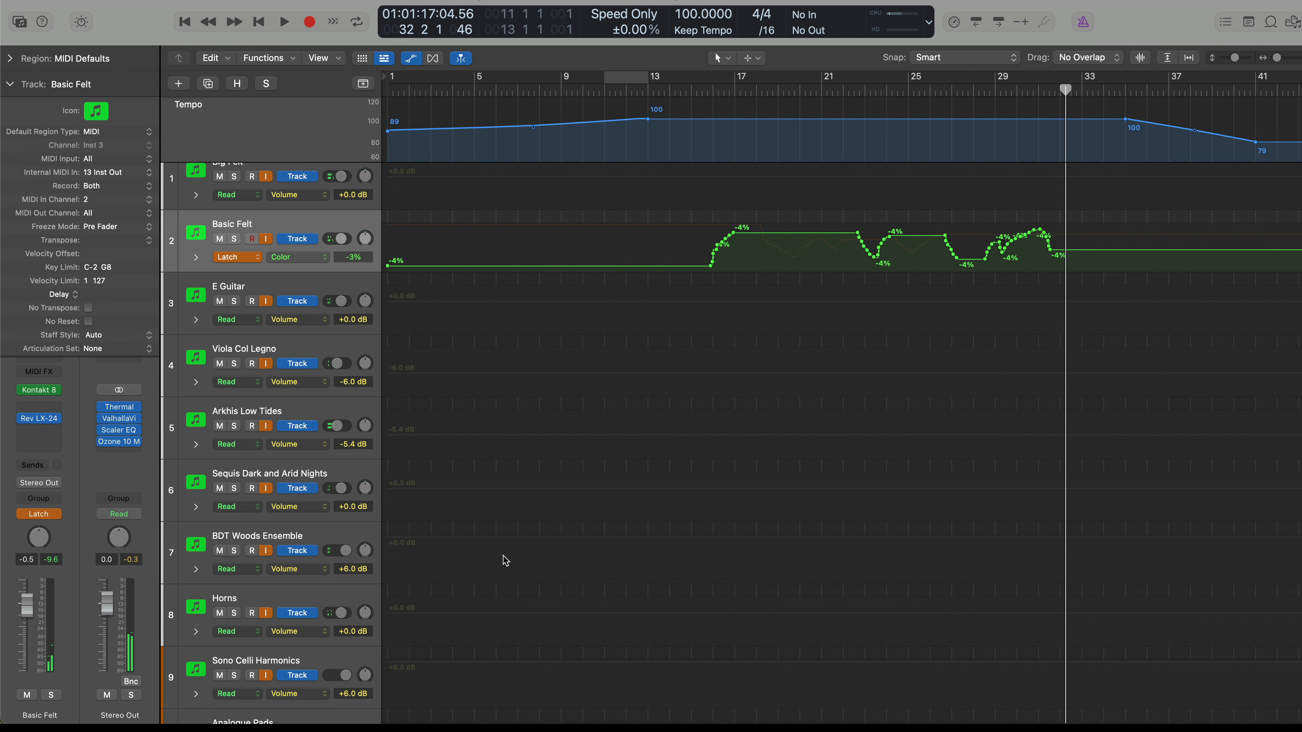
- Close the Basic Felt instrument window, return its automation mode to Read and select the E Guitar track
key(v)
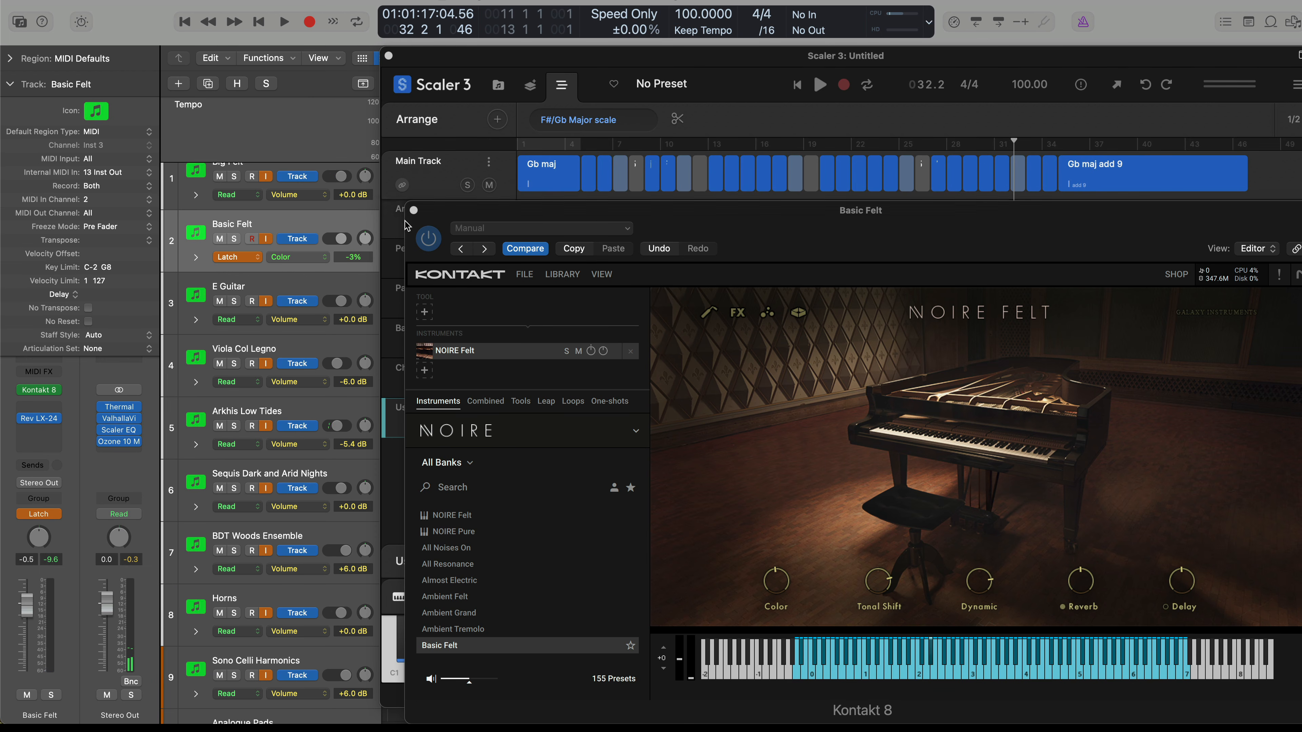
click(414, 210)
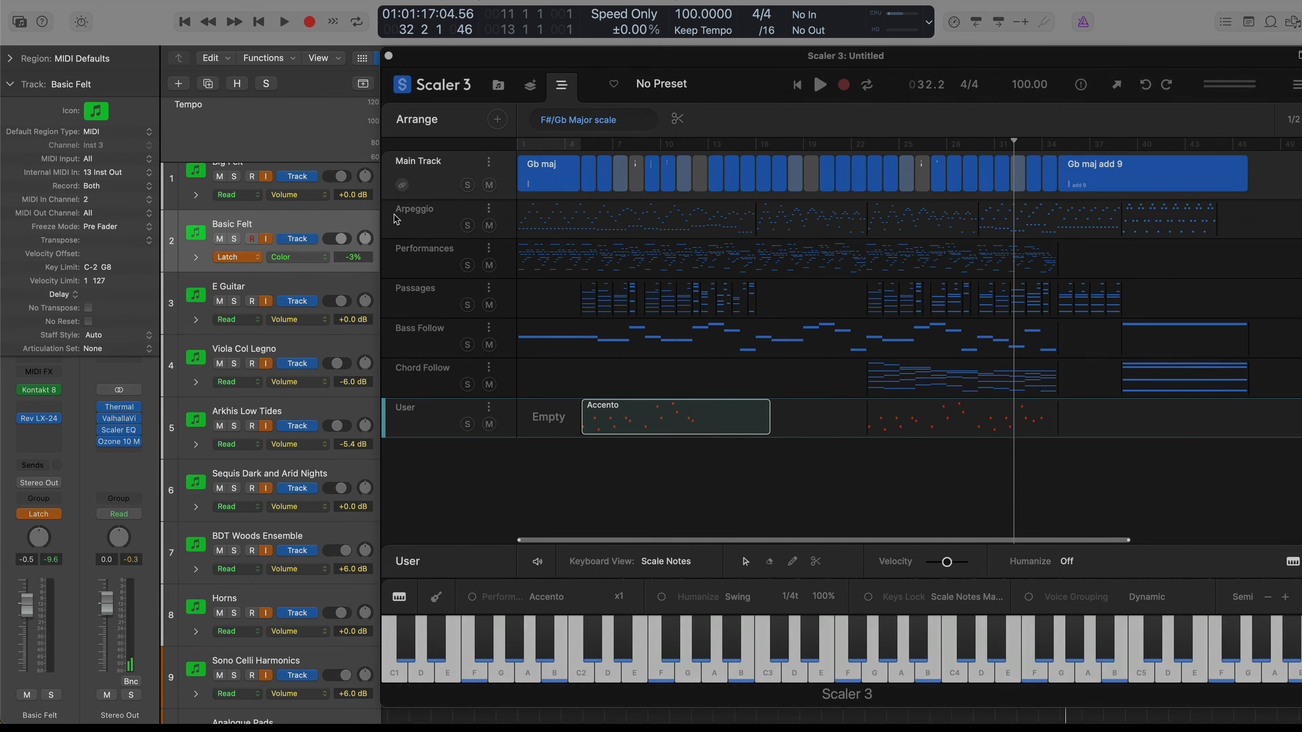
click(238, 261)
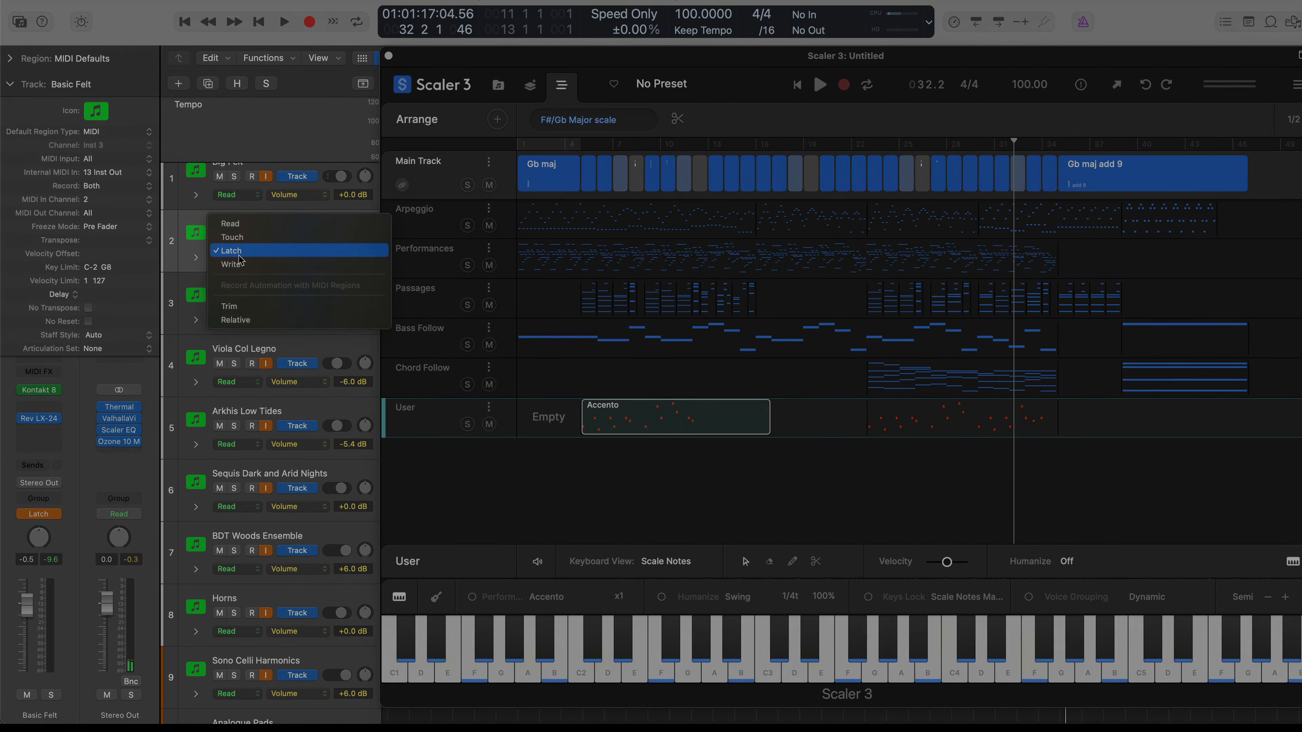
click(237, 230)
click(293, 292)
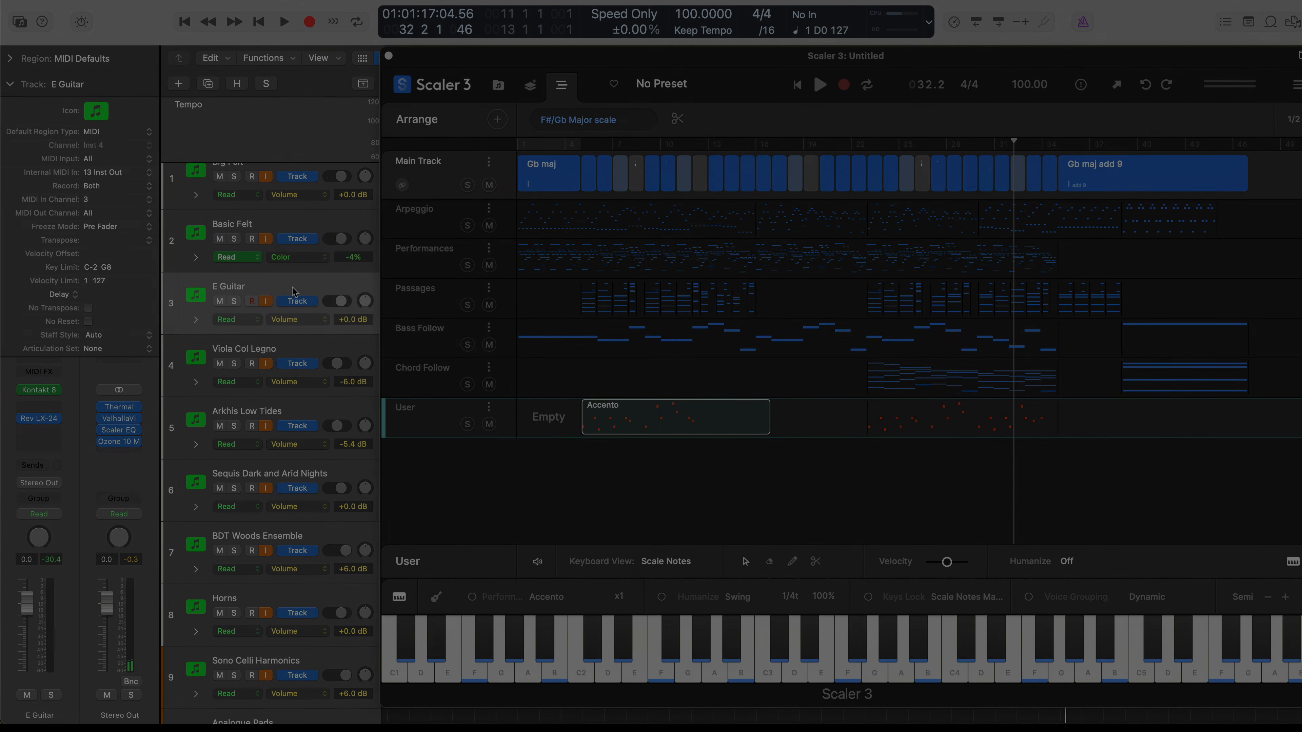